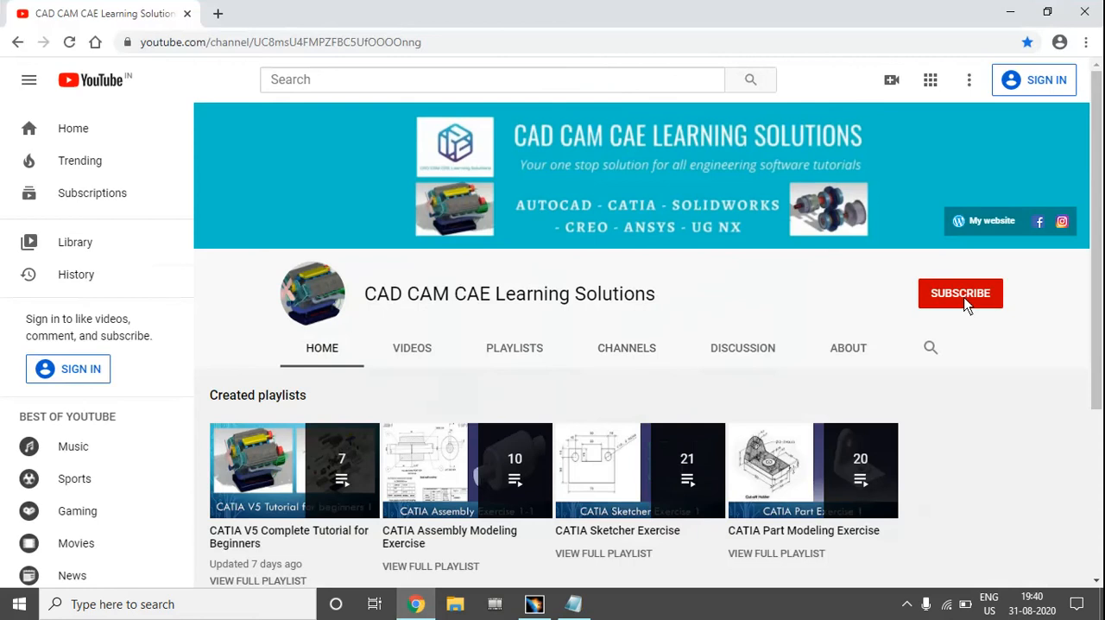
Switch to Notepad and review the topic notes on the Constraint Toolbar and the contact constraint
left_click(1010, 12)
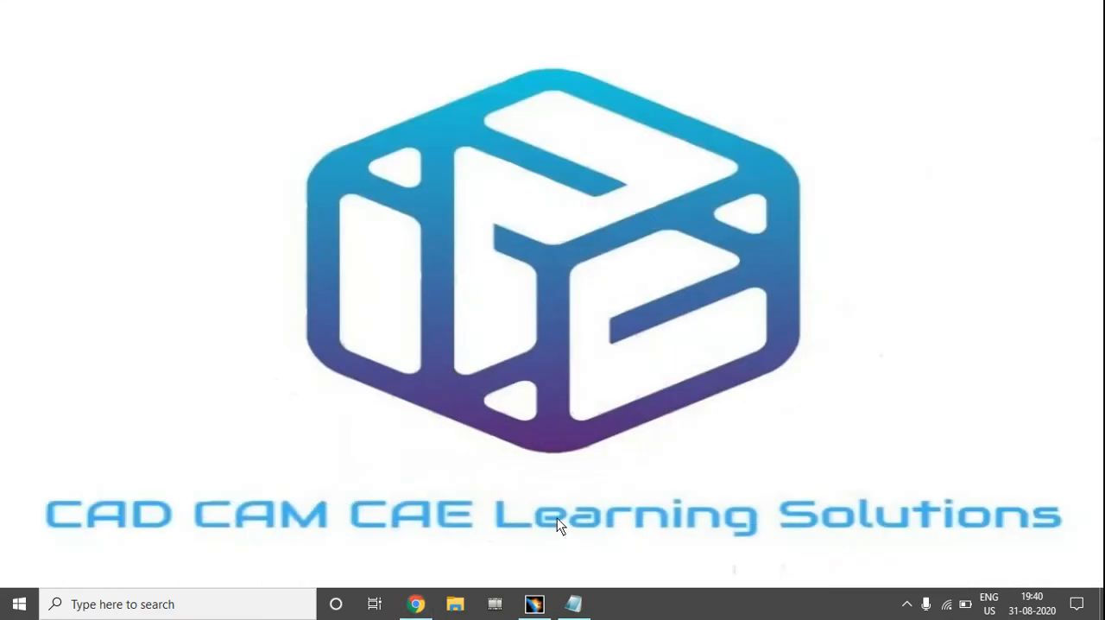
left_click(573, 604)
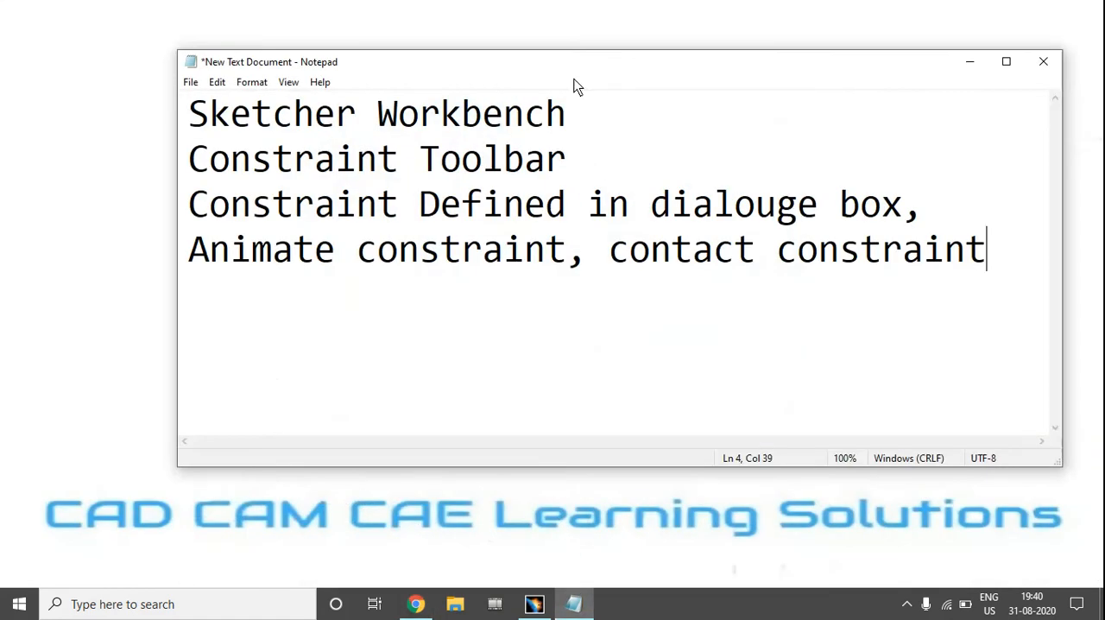
left_click_drag(575, 62, 537, 86)
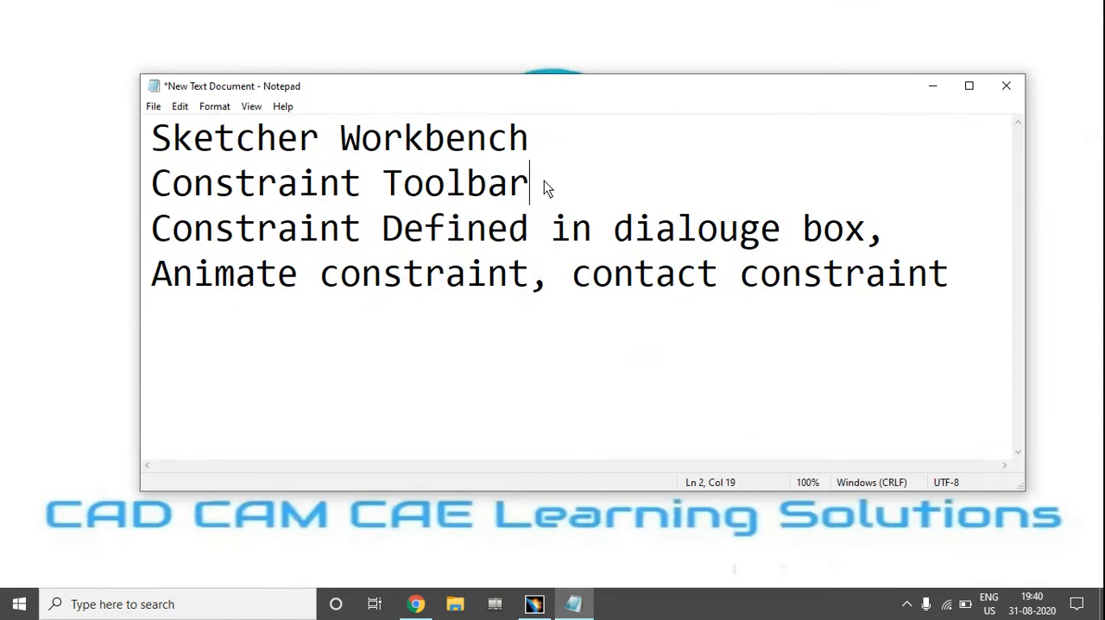
left_click_drag(544, 188, 164, 191)
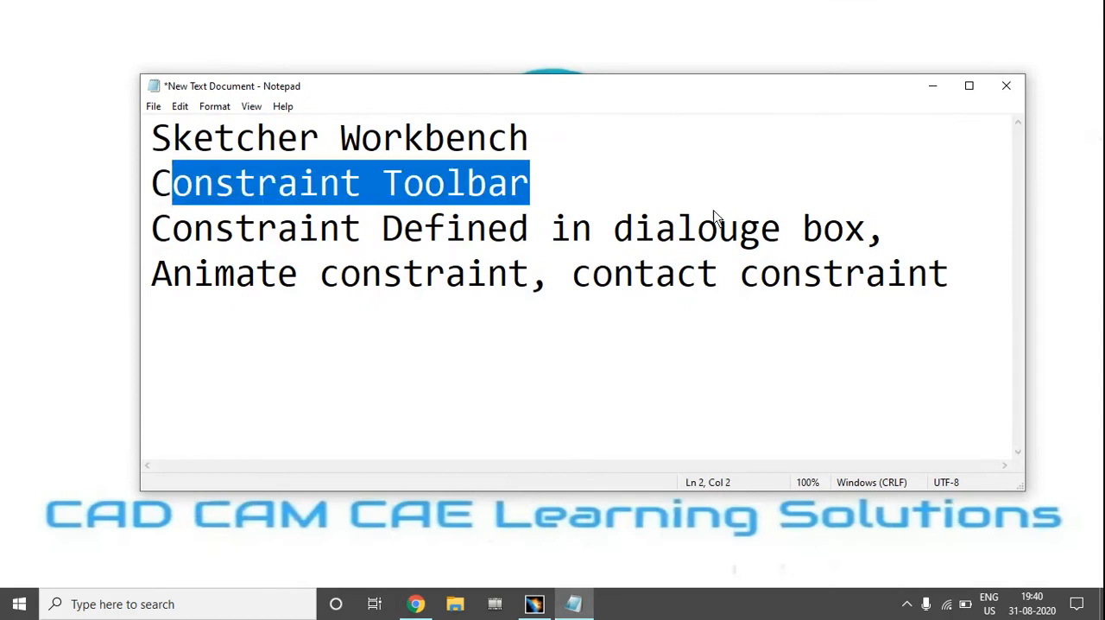
left_click(627, 199)
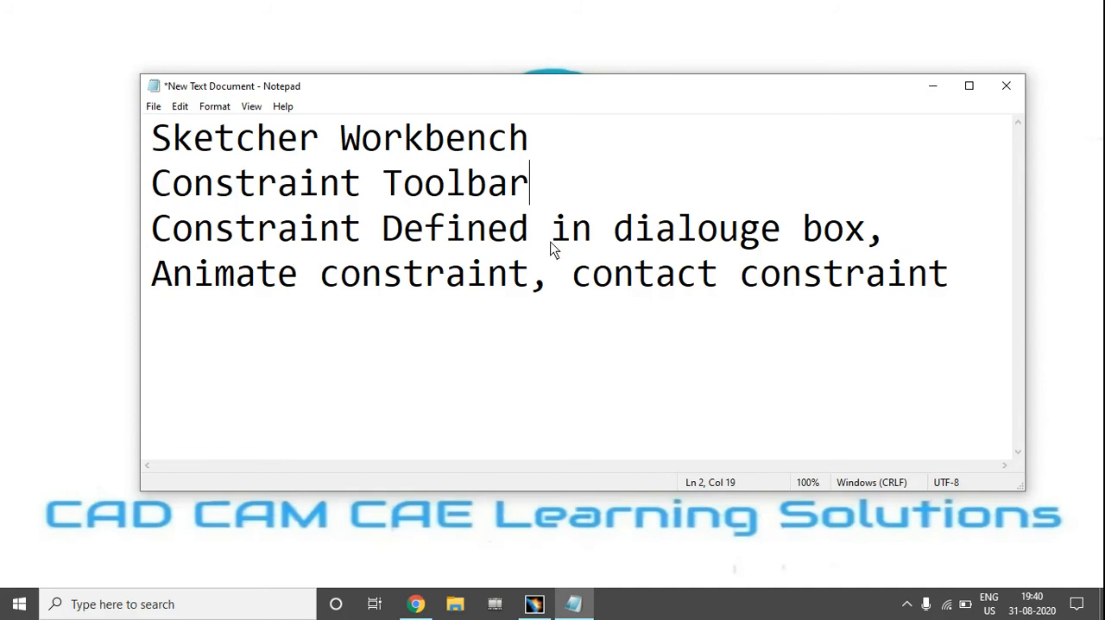
left_click_drag(594, 281, 910, 285)
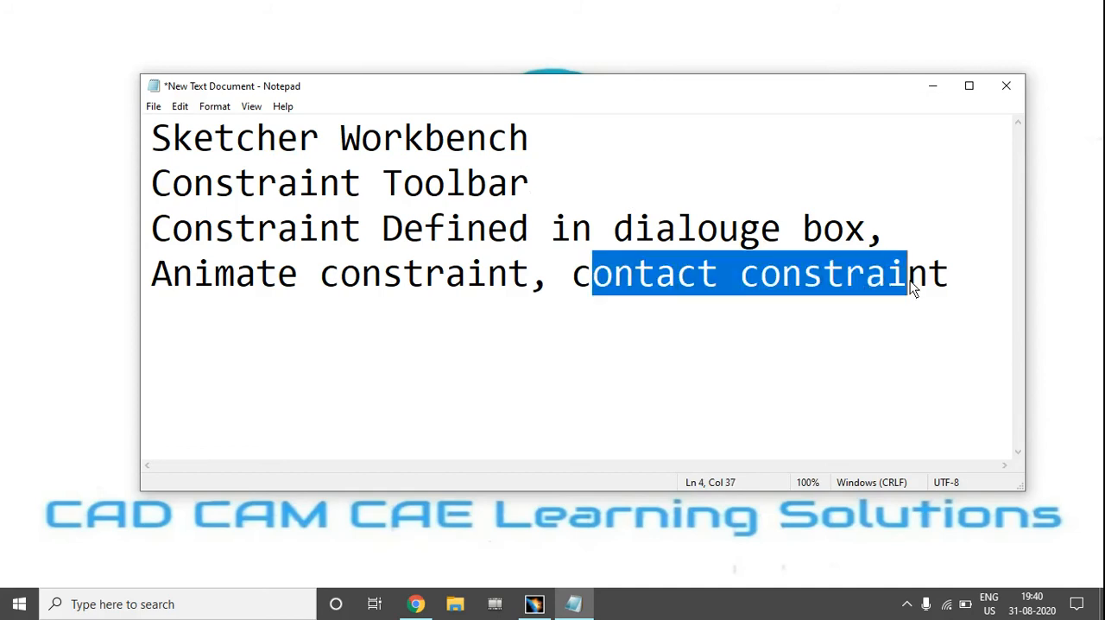
left_click(966, 330)
left_click(933, 86)
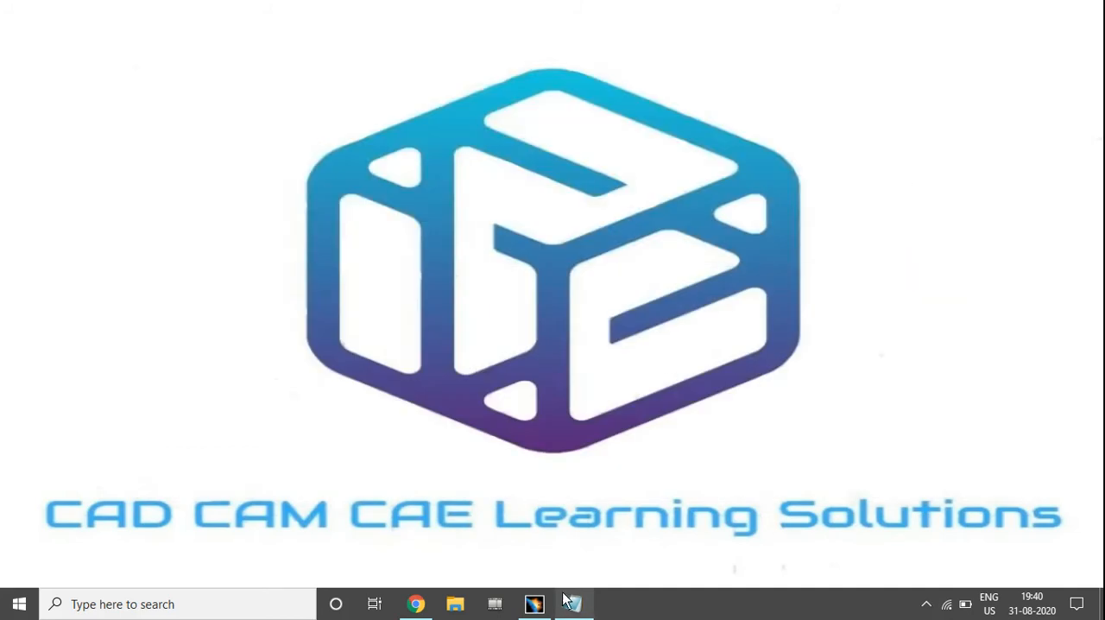
Switch to CATIA V5 and sketch a slanted line about 15.4 mm long in the quadrant above and right of the origin
left_click(535, 604)
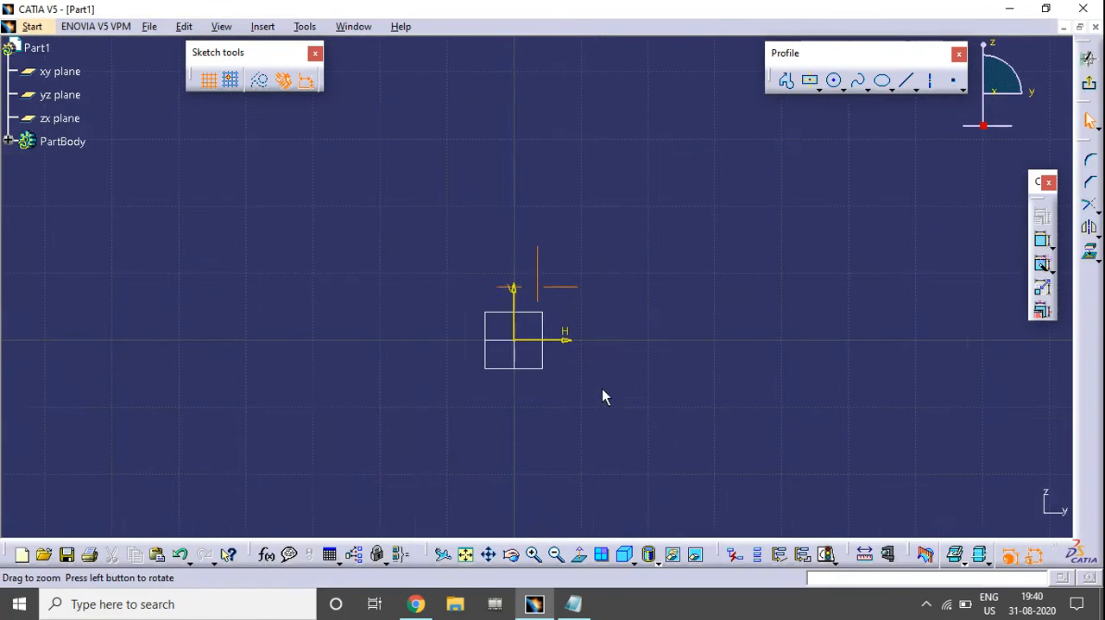
middle_click_drag(612, 410, 620, 358)
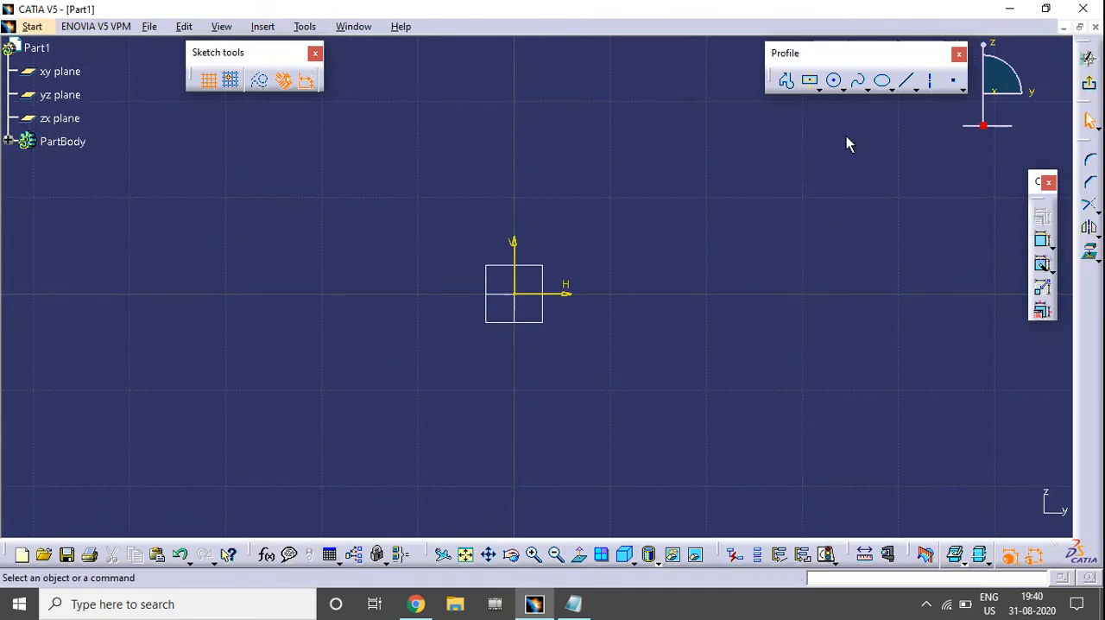
left_click(906, 81)
middle_click_drag(659, 249, 616, 337)
left_click(613, 258)
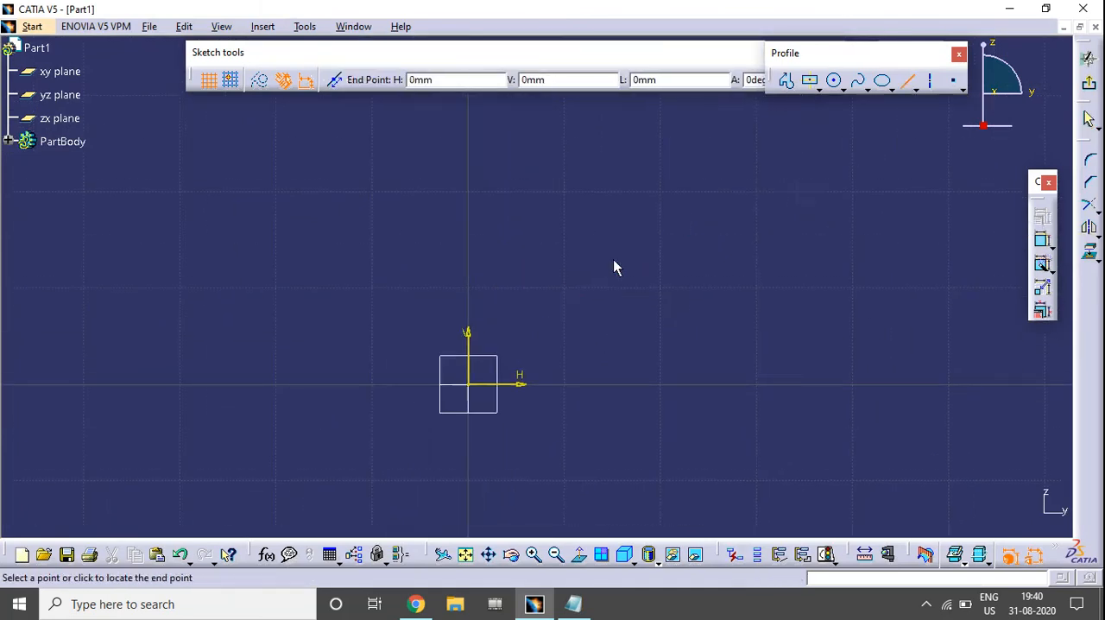
left_click(736, 179)
left_click(822, 267)
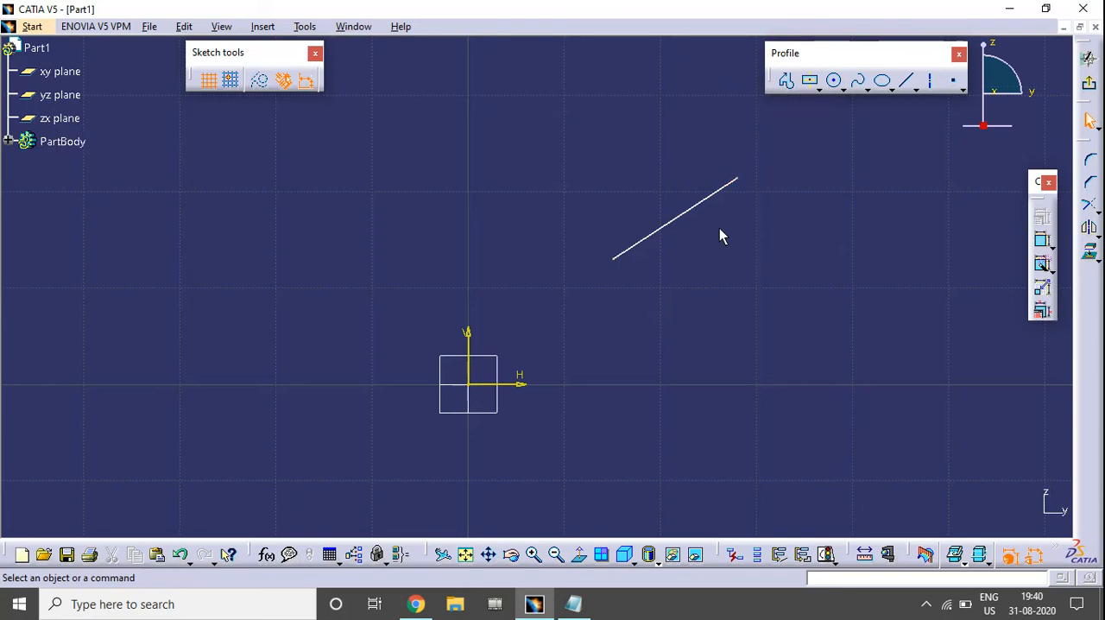
Apply a Length constraint to the slanted line through Constraints Defined in Dialog Box
left_click(706, 207)
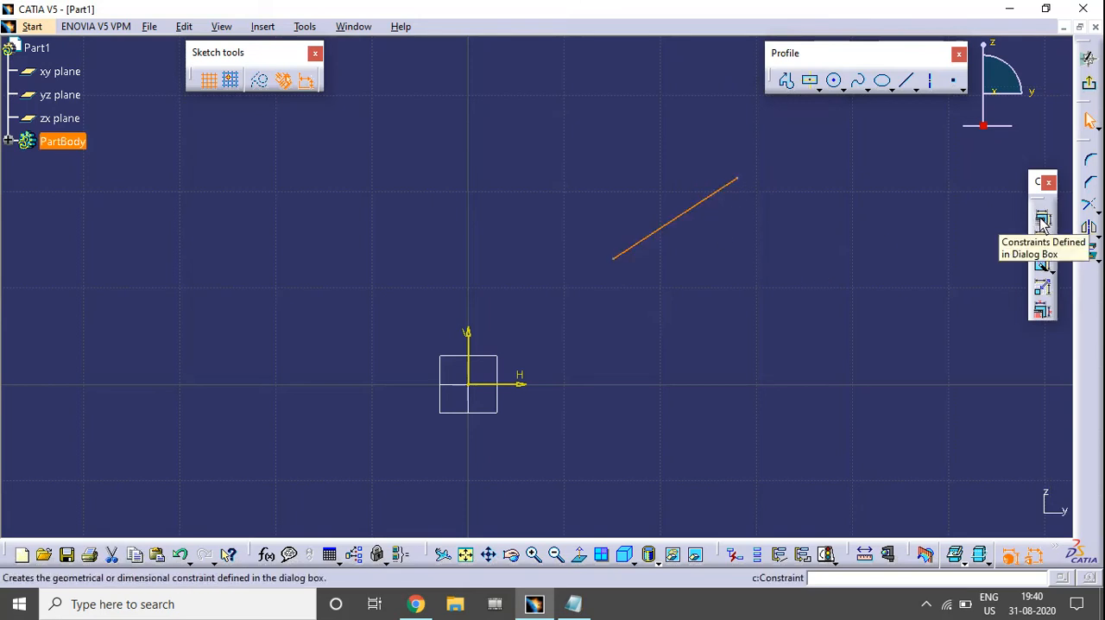
left_click(778, 249)
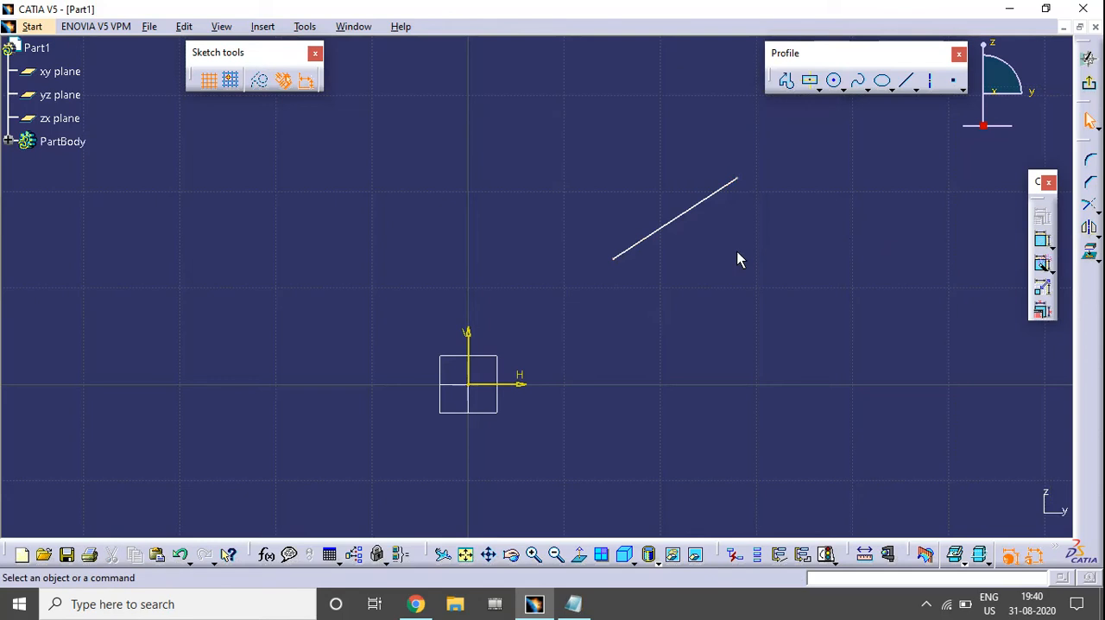
left_click(690, 213)
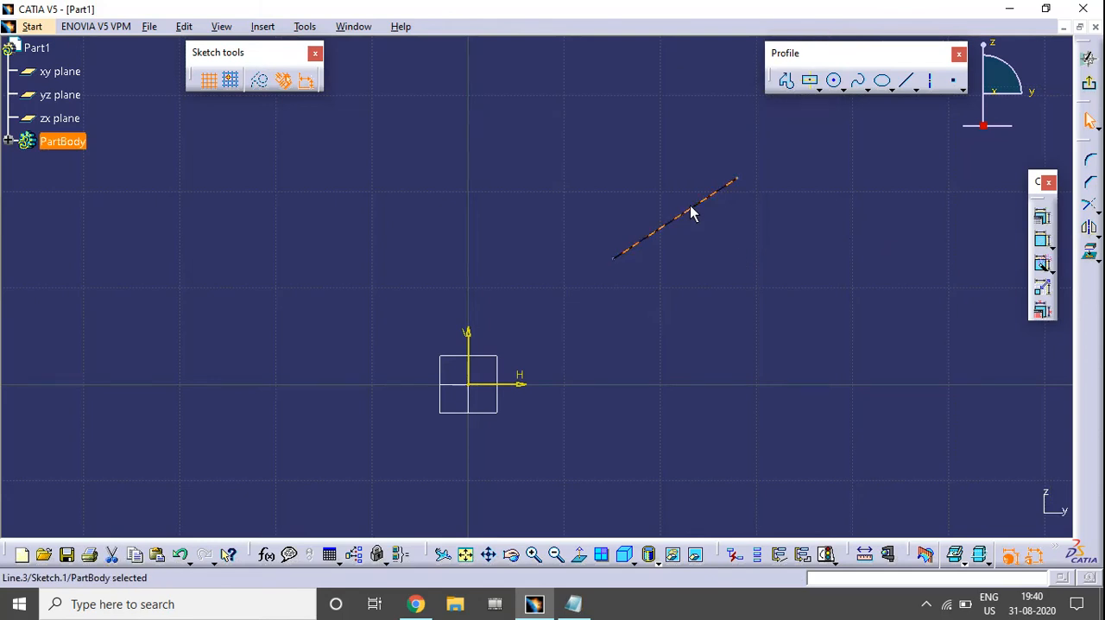
left_click(1042, 218)
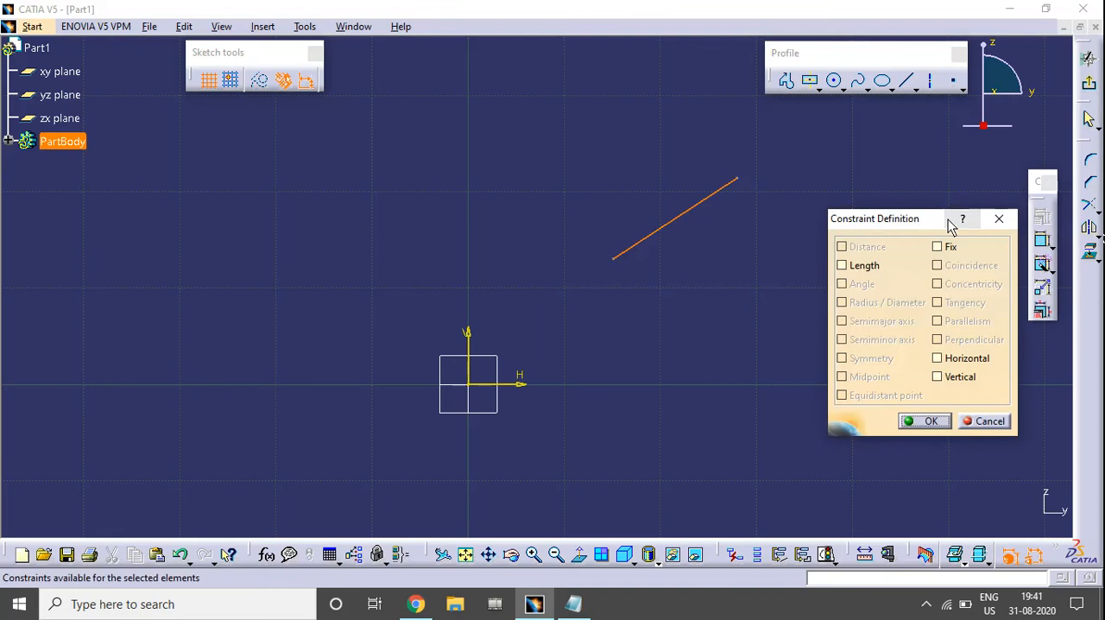
left_click_drag(919, 225, 949, 131)
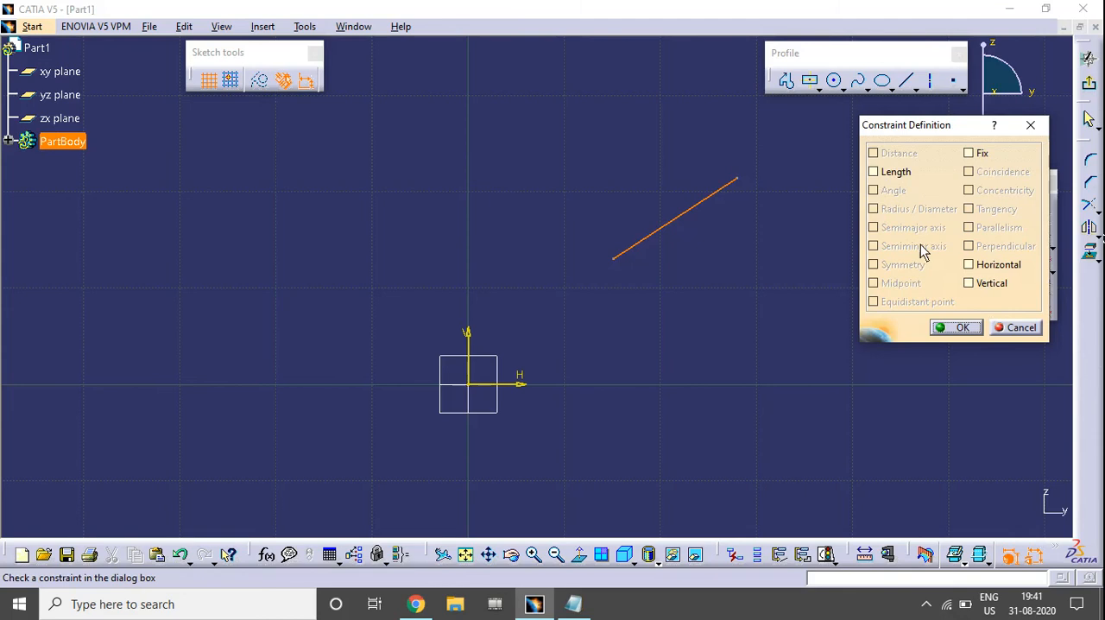
left_click_drag(901, 126, 888, 129)
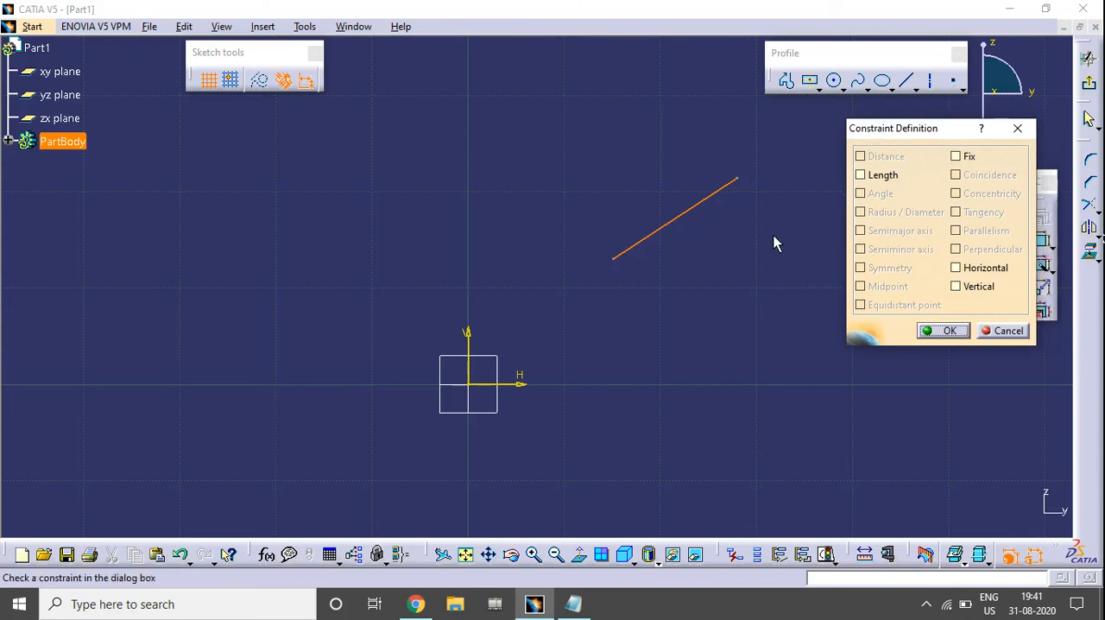
middle_click_drag(775, 236, 758, 226)
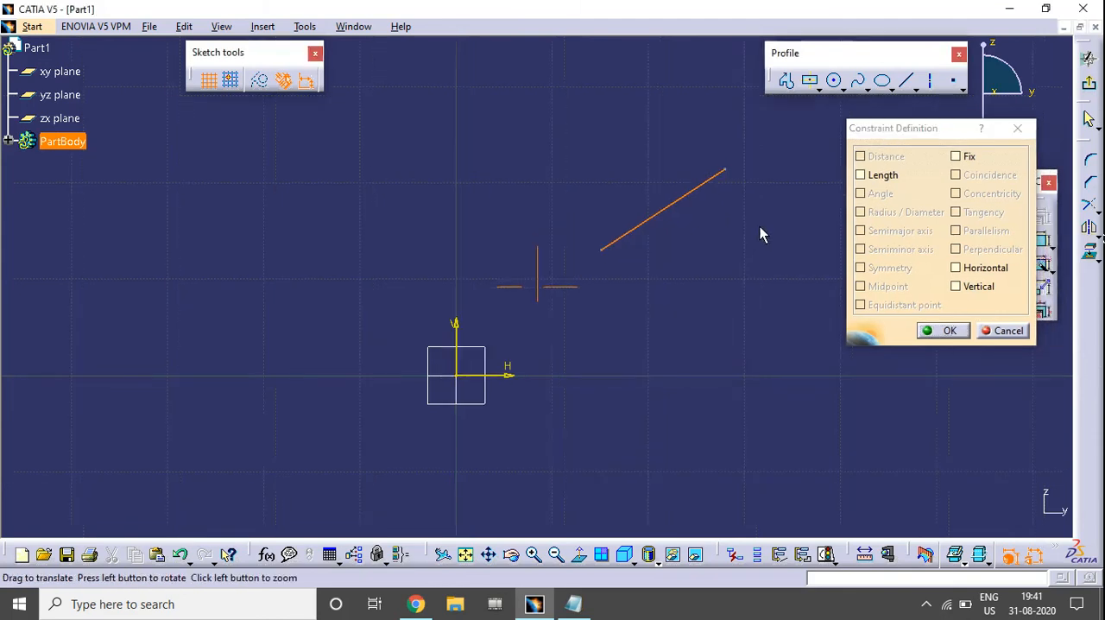
left_click(889, 177)
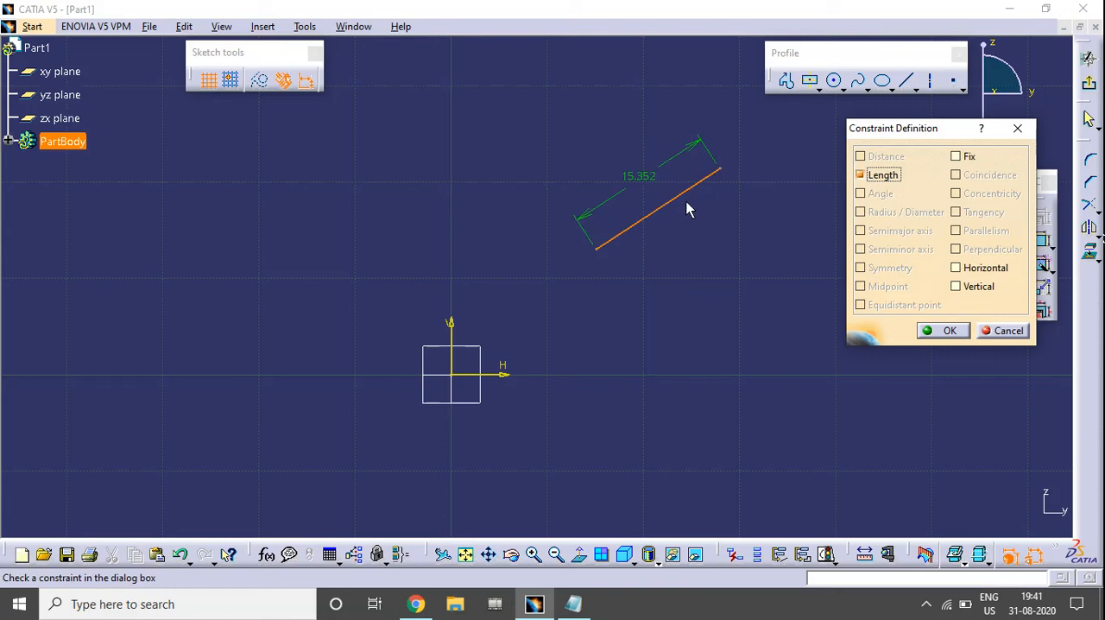
Try the Fix constraint and the Horizontal constraint on the line, clearing each one again
left_click(956, 156)
left_click(972, 157)
middle_click_drag(714, 254, 725, 241)
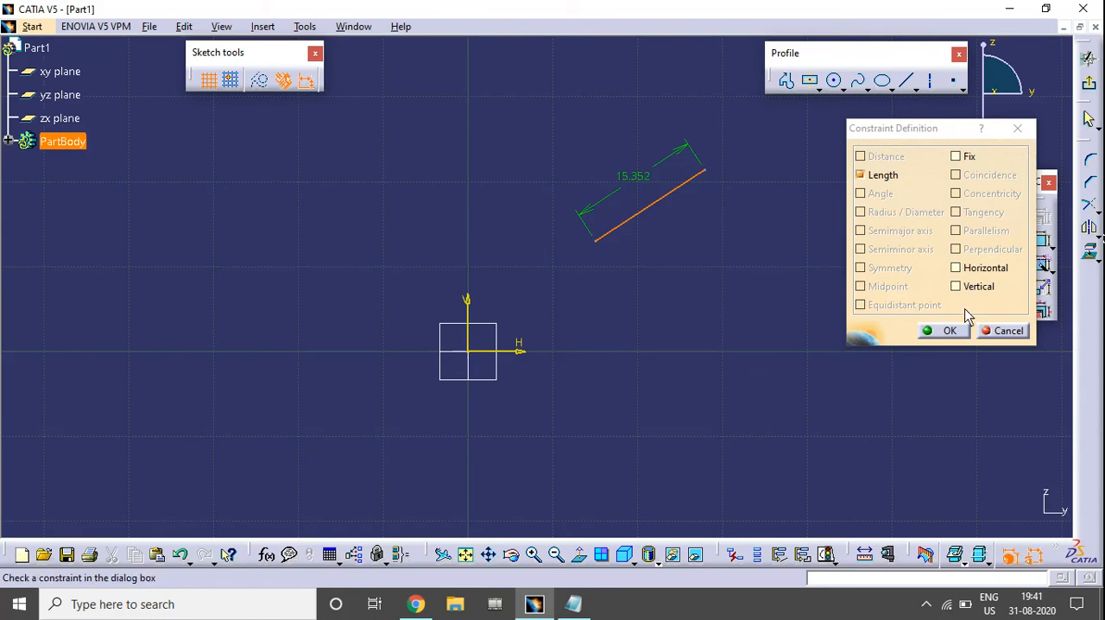
left_click(956, 268)
mouse_move(667, 279)
middle_mouse_down()
mouse_move(688, 227)
mouse_move(715, 299)
mouse_move(673, 342)
mouse_move(664, 316)
middle_mouse_up()
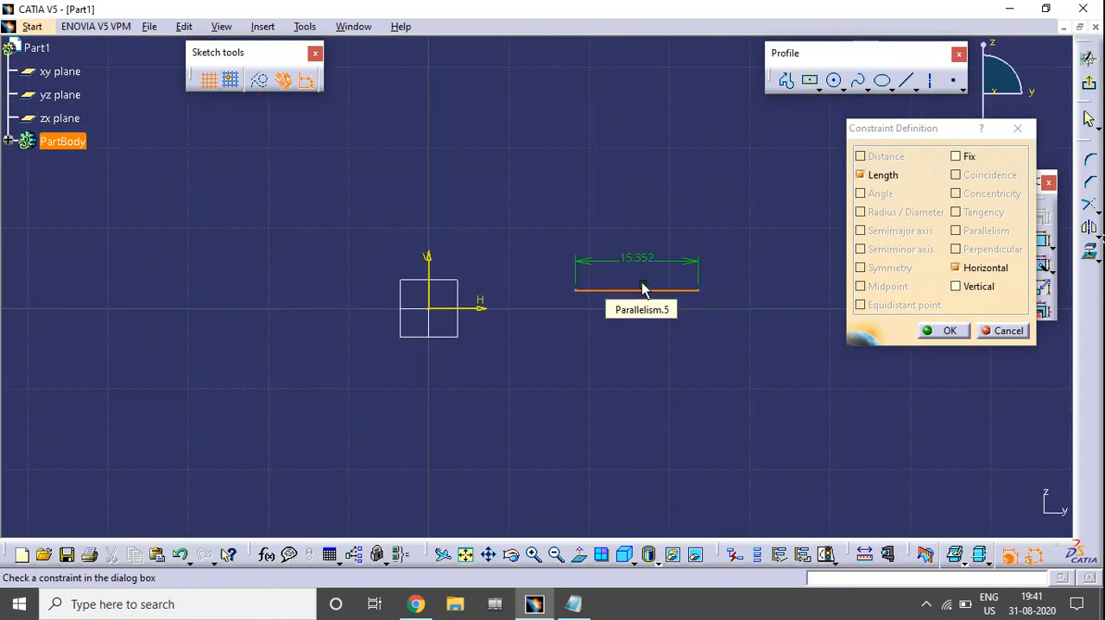
left_click(963, 271)
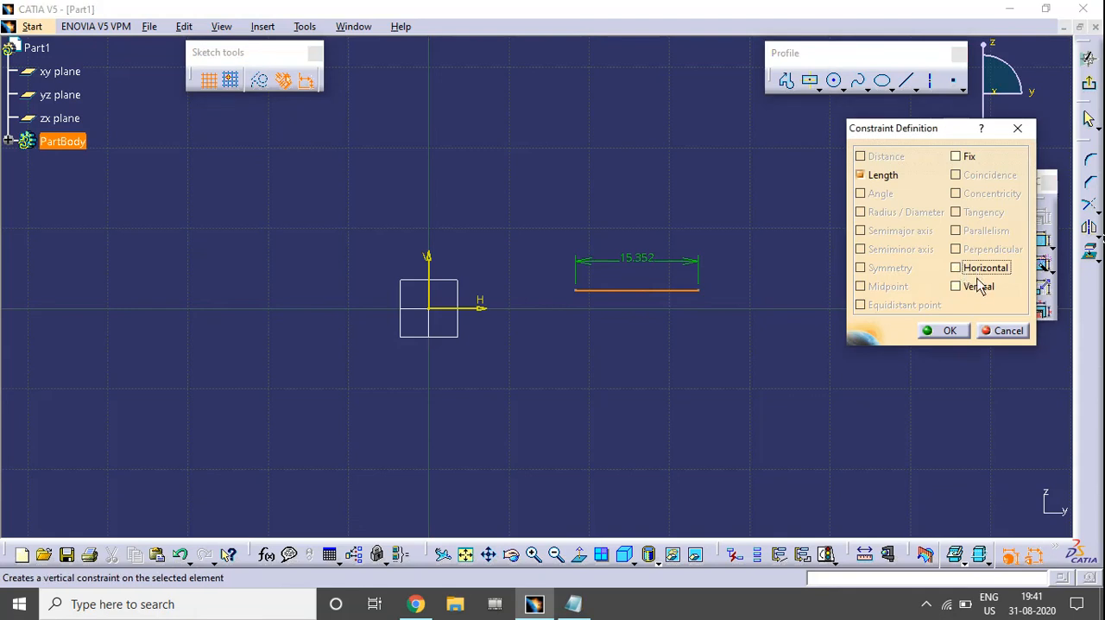
Try the Vertical constraint on the line, clear it, and undo the line's applied constraint changes
left_click(978, 288)
middle_click_drag(575, 219, 641, 333)
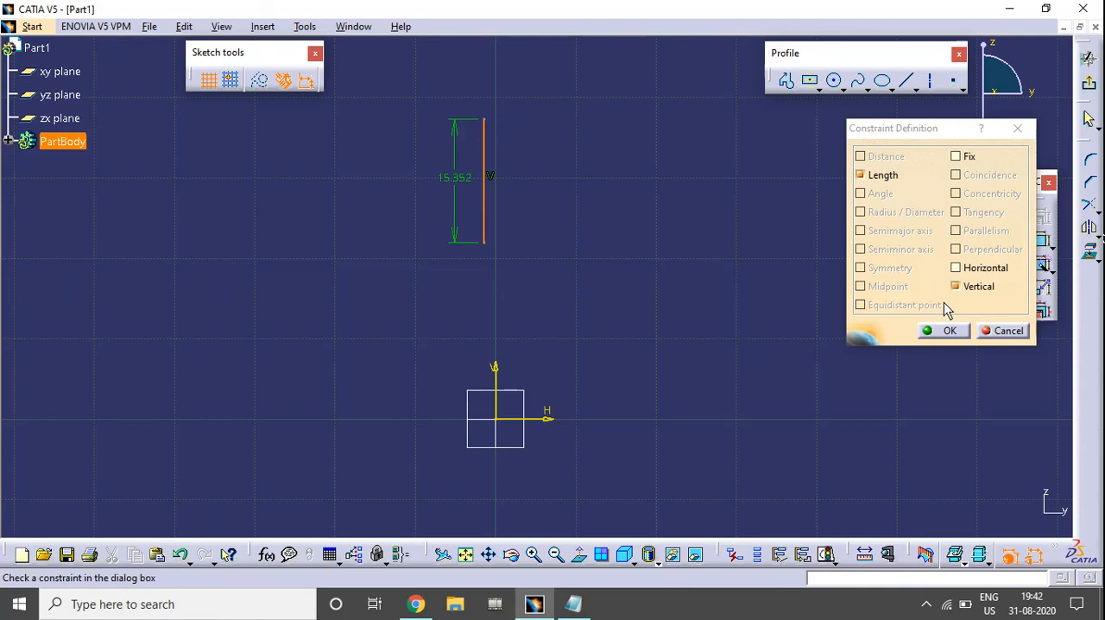
left_click(969, 287)
left_click(943, 330)
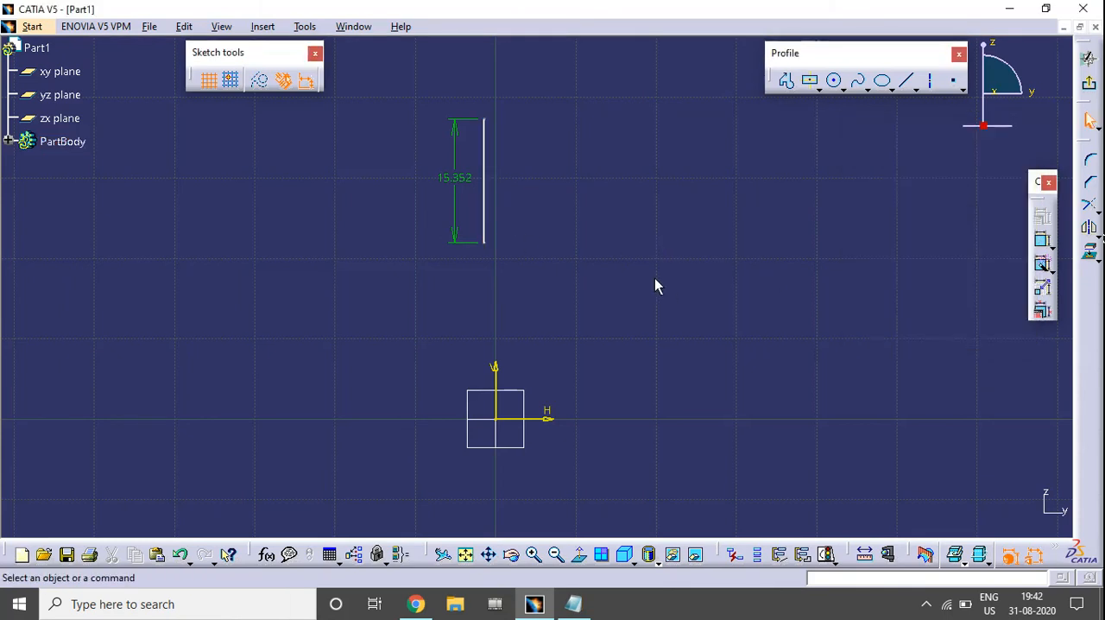
key("ctrl+z")
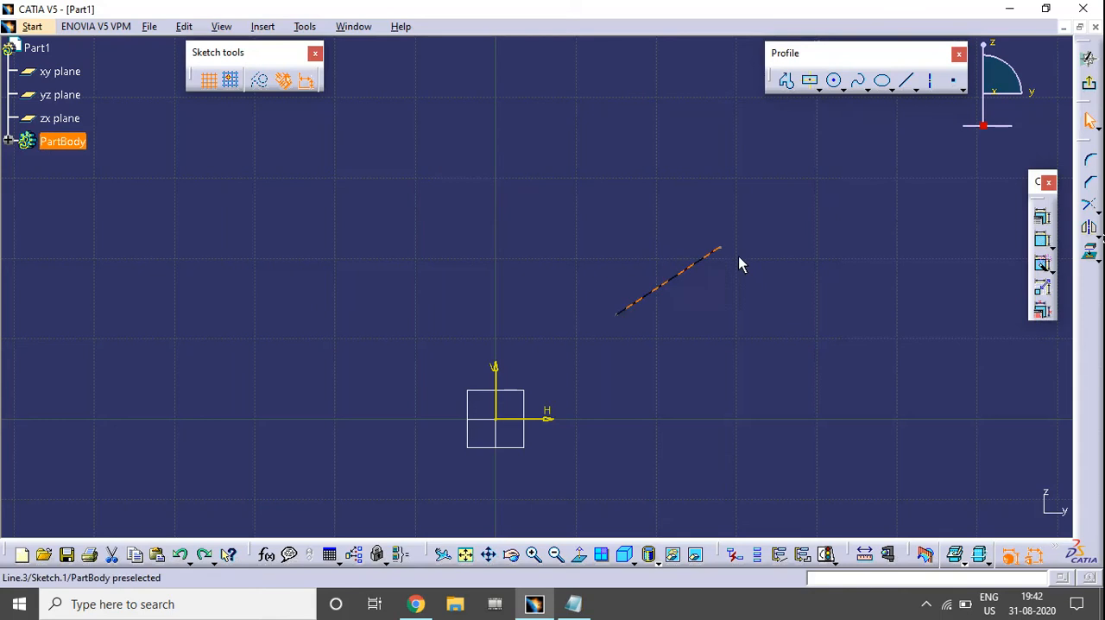
Sketch a second, steeper line about 18.5 mm long to the left of the vertical axis
middle_click_drag(751, 336, 784, 300)
left_click(909, 81)
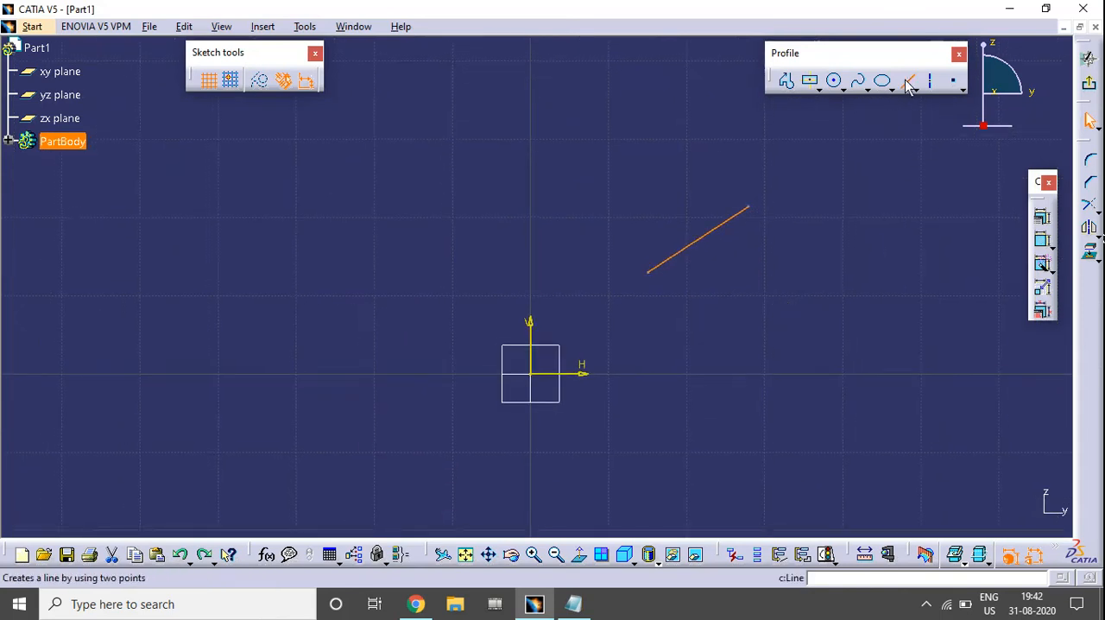
left_click(404, 254)
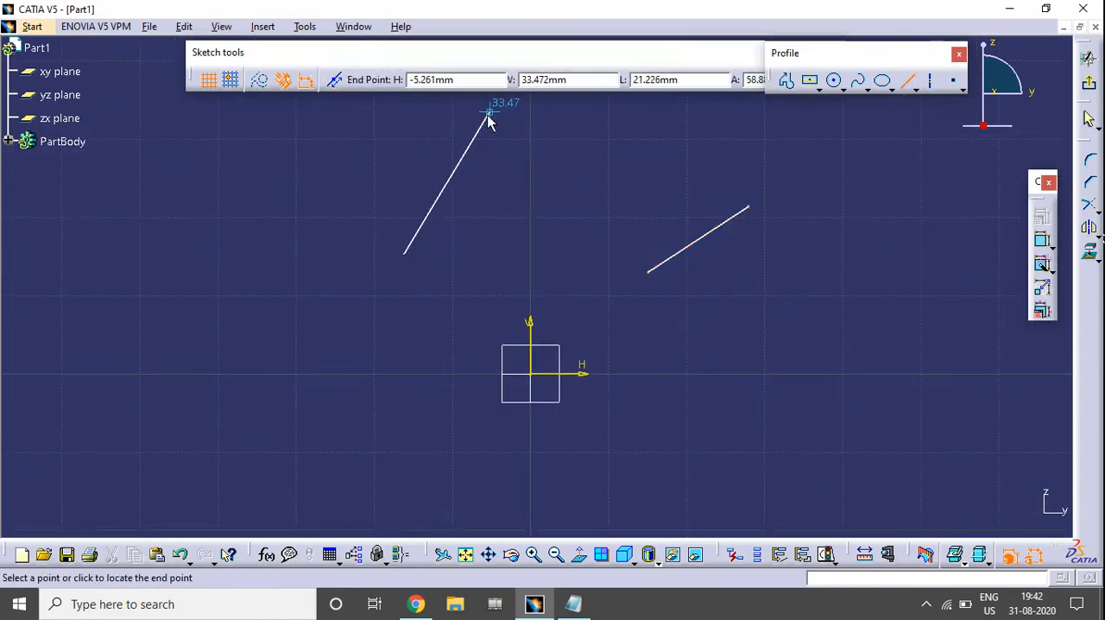
left_click(444, 115)
middle_click_drag(560, 253, 521, 353)
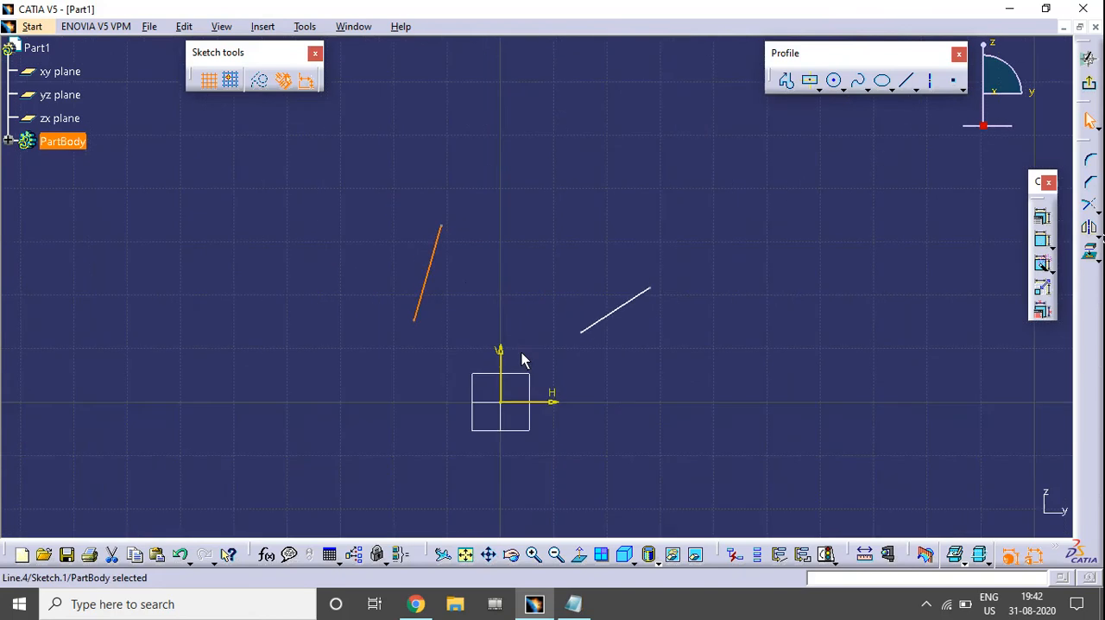
left_click(548, 267)
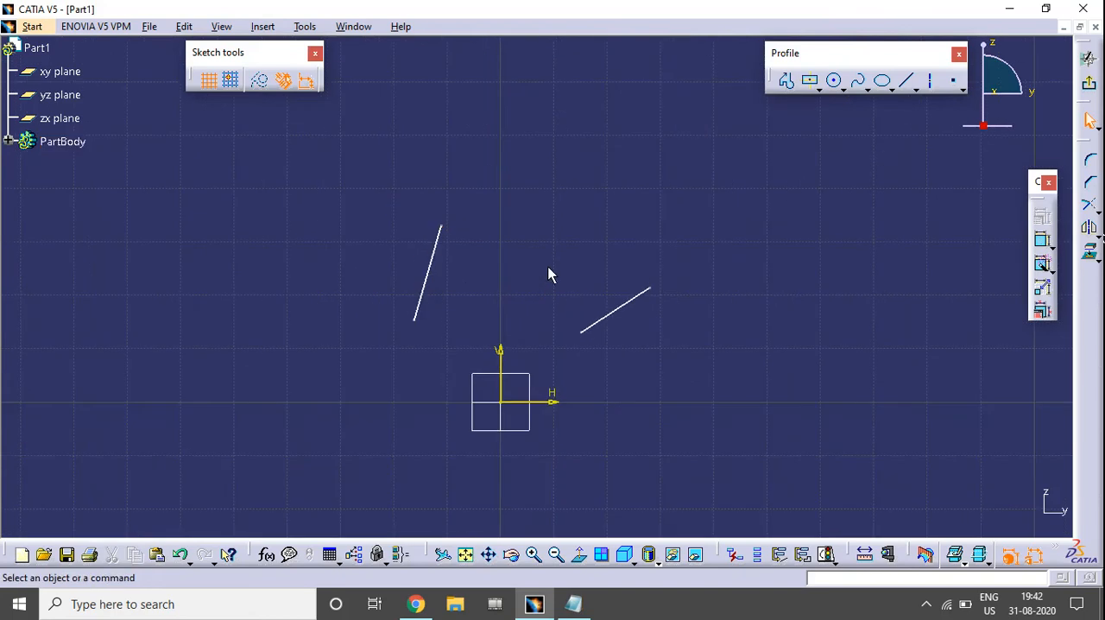
Open the constraint definition for both lines together and try the Length constraint, clearing it again
left_click(439, 240)
left_click(604, 326, "ctrl")
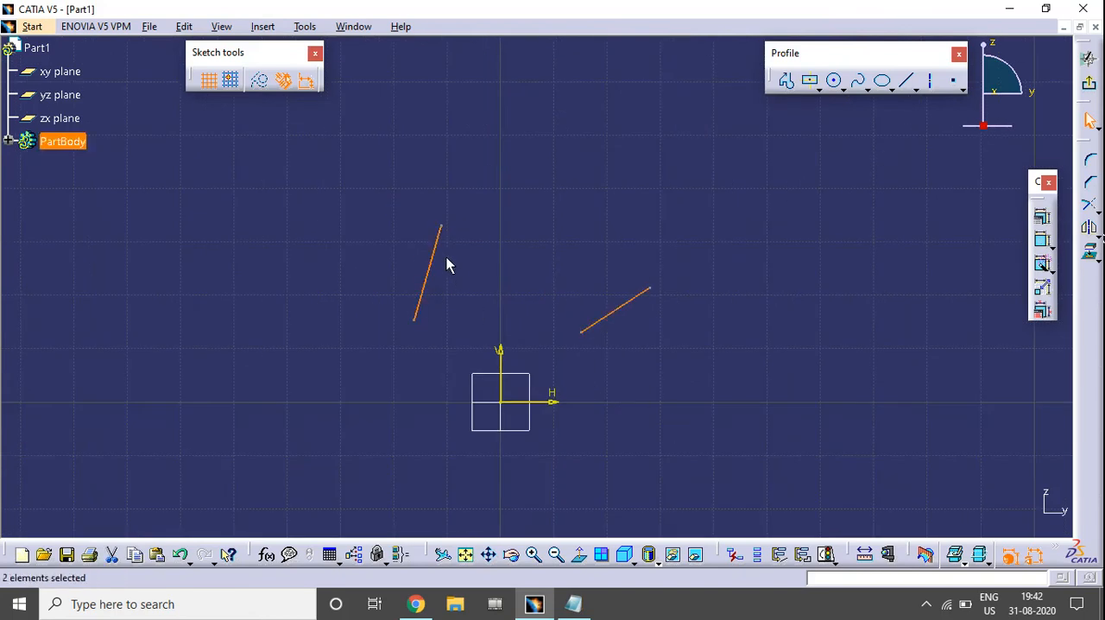
left_click(1041, 220)
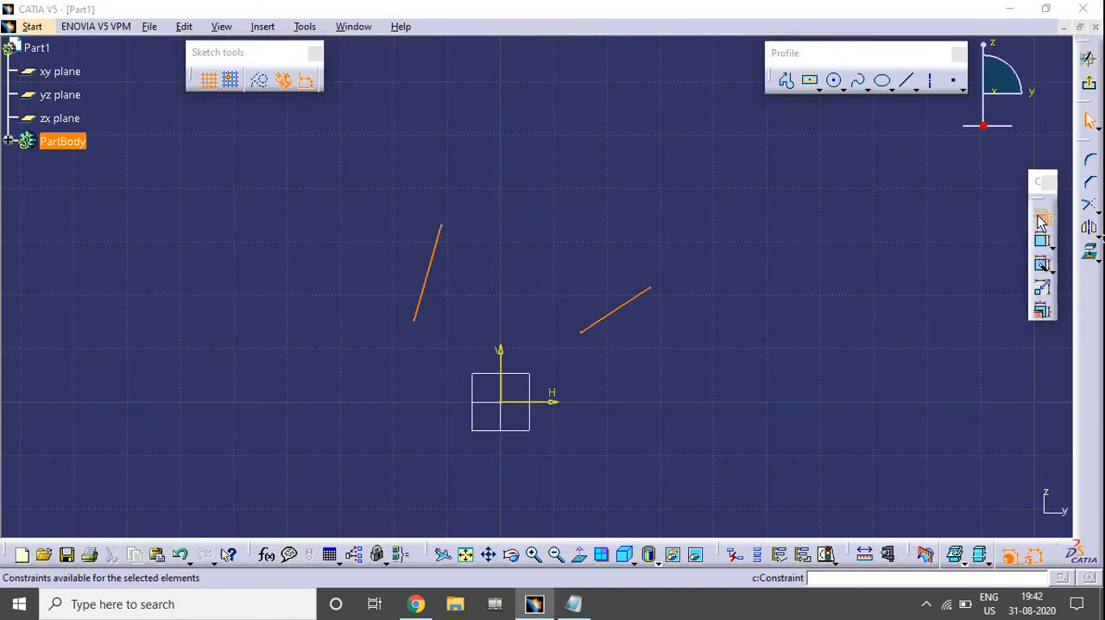
left_click_drag(872, 128, 866, 119)
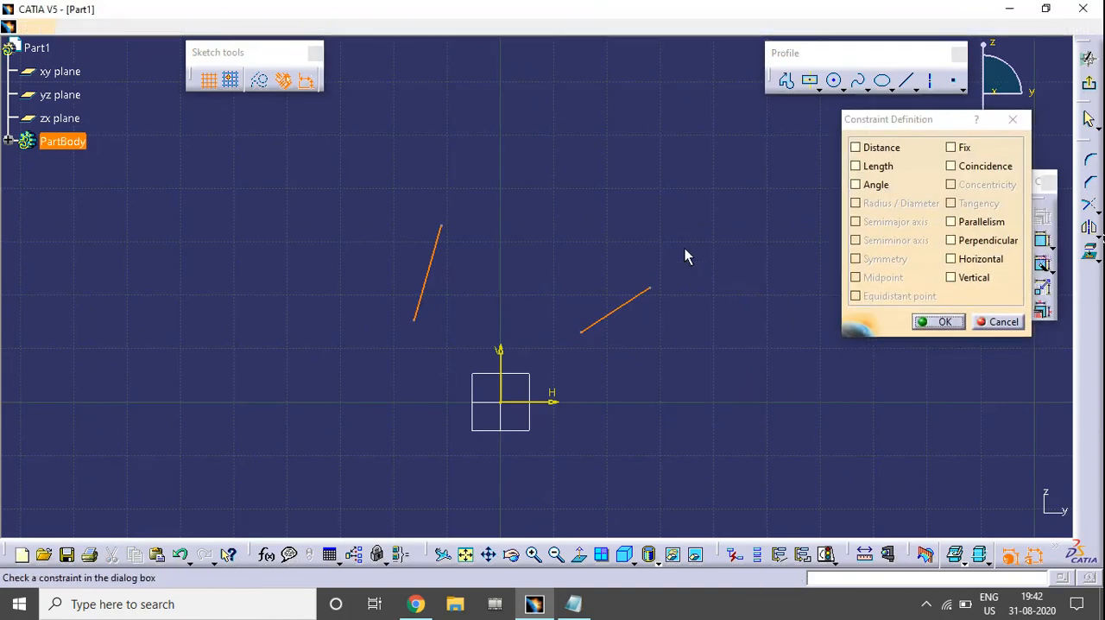
middle_click_drag(685, 248, 663, 224)
left_click(863, 167)
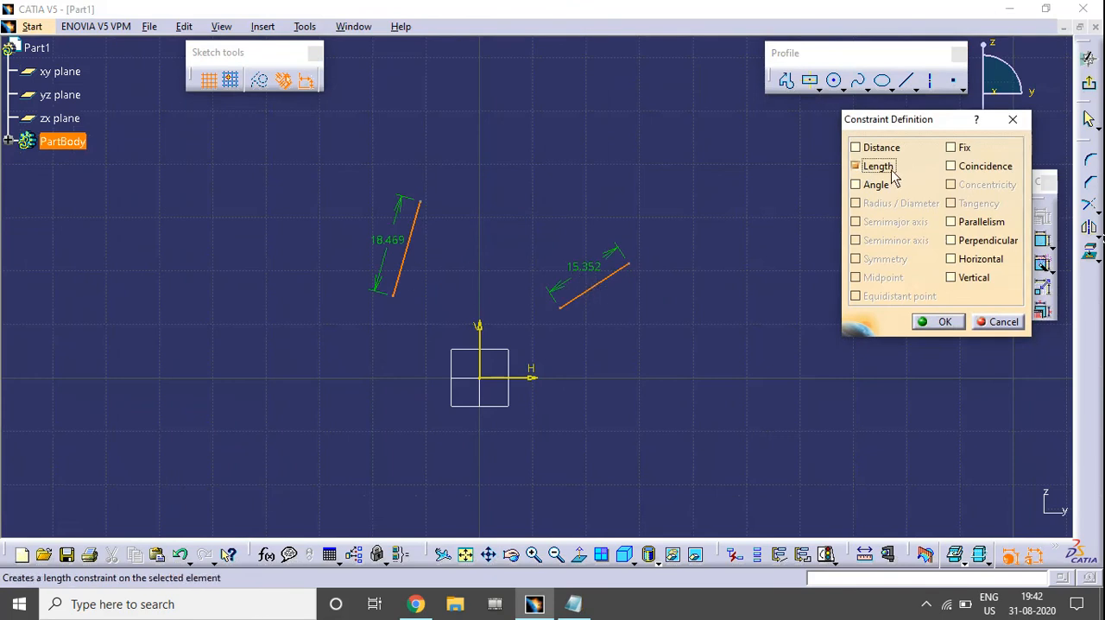
left_click(863, 167)
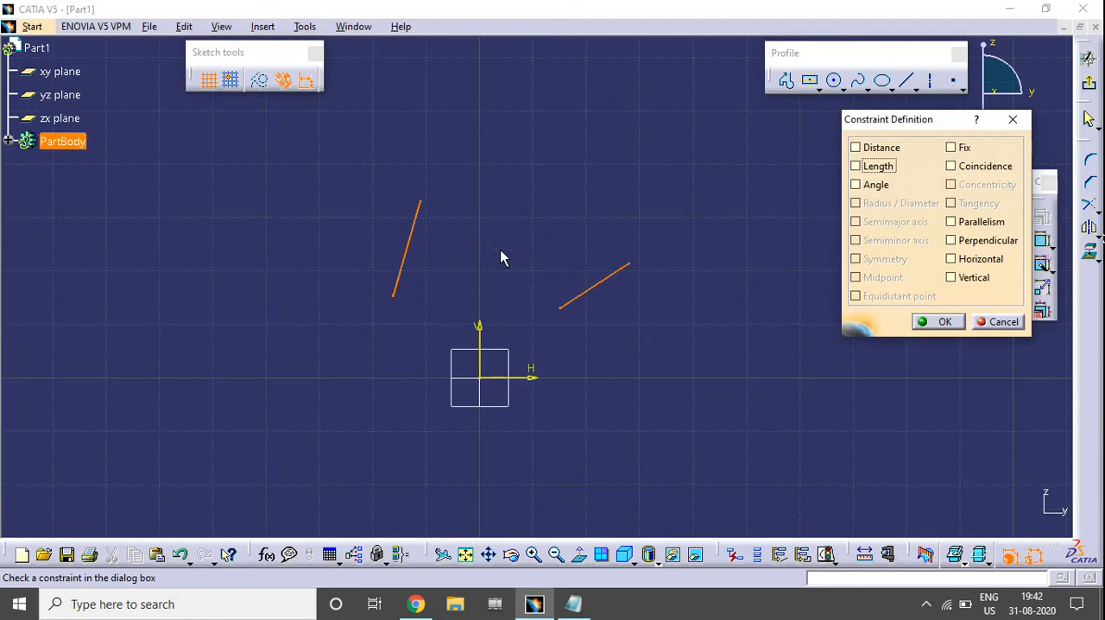
Try the Angle constraint between the two lines and clear it again
left_click(858, 185)
left_click(855, 185)
left_click_drag(841, 124, 645, 94)
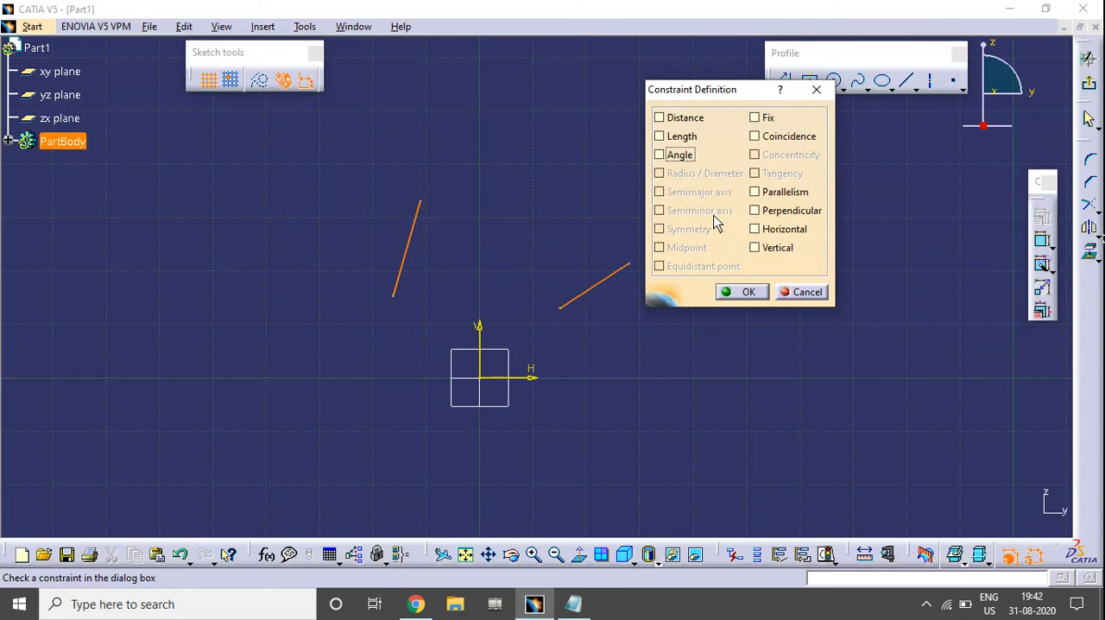
left_click_drag(720, 90, 770, 118)
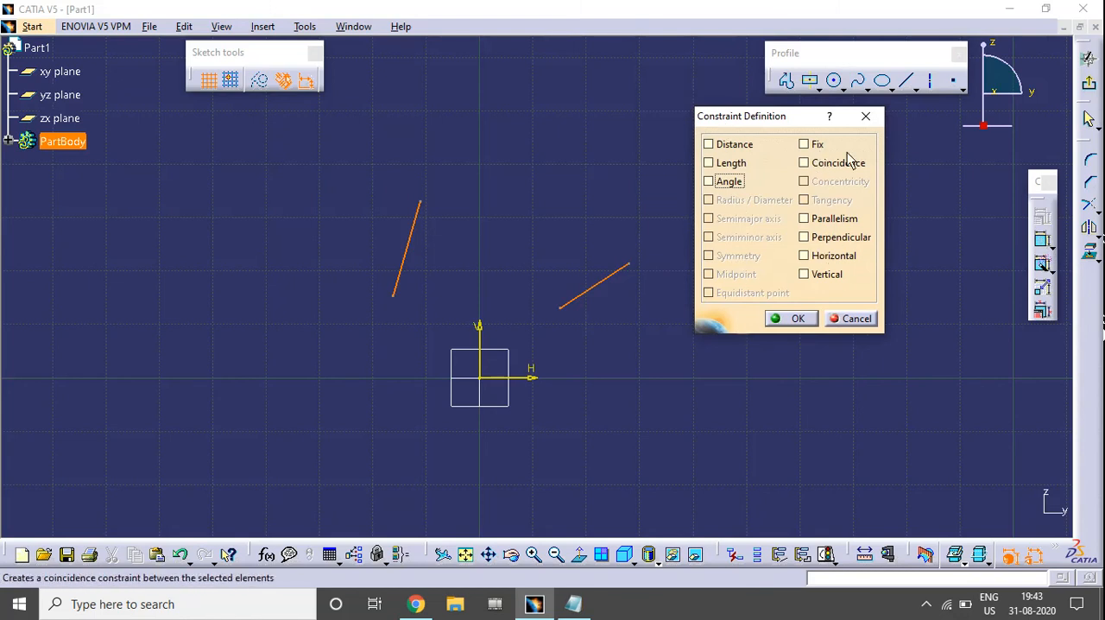
Try the Length and Angle constraints together on both lines, clearing both again
left_click(732, 163)
left_click(729, 182)
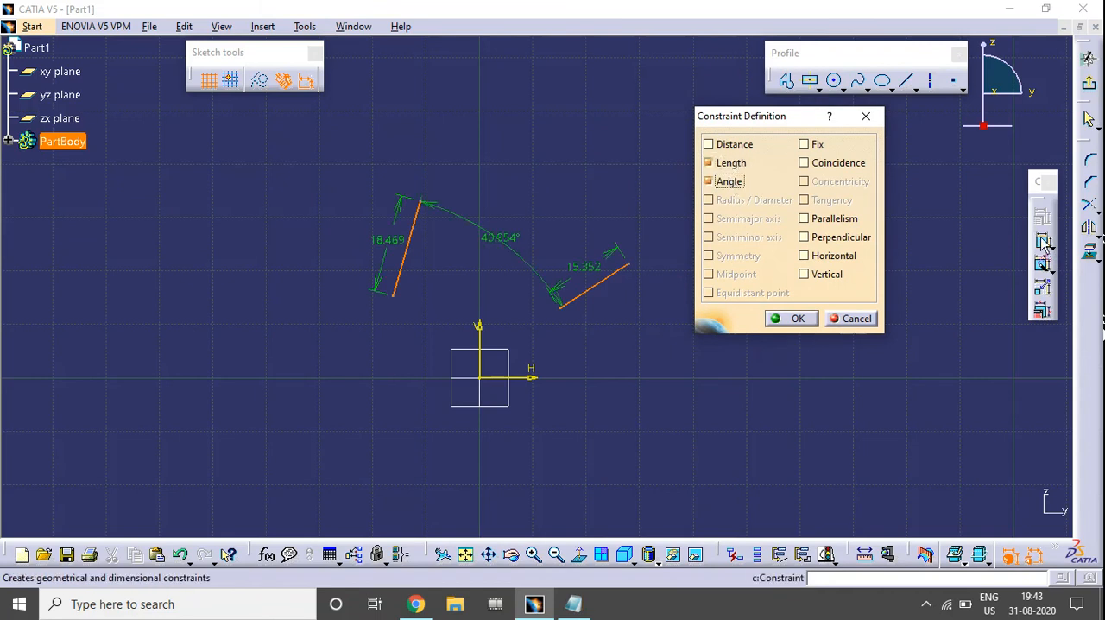
left_click(729, 181)
left_click(730, 163)
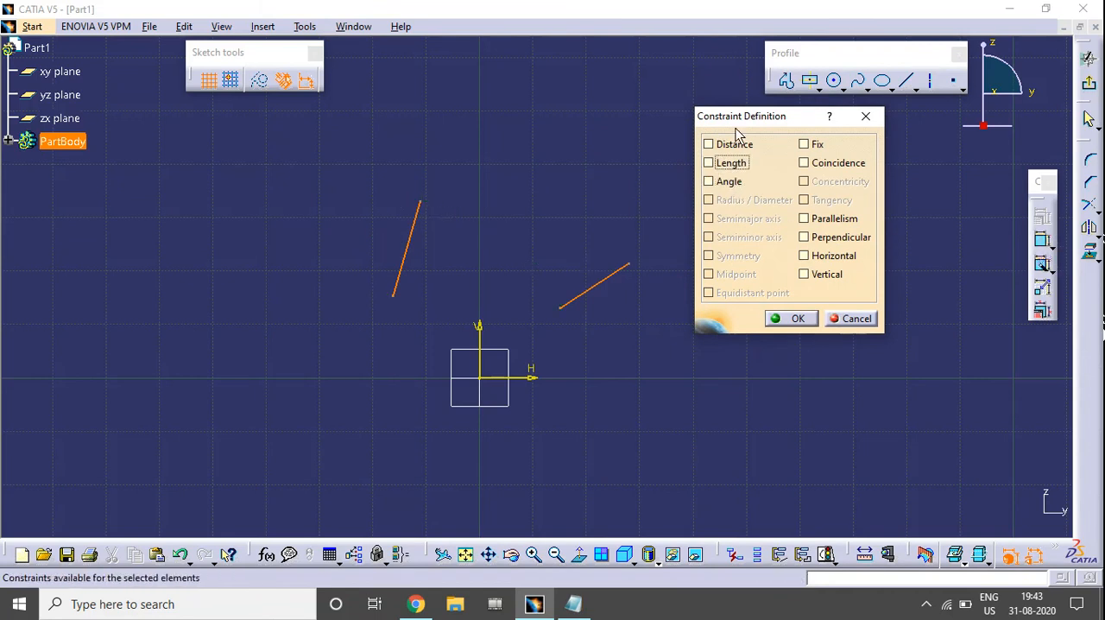
left_click_drag(735, 121, 794, 135)
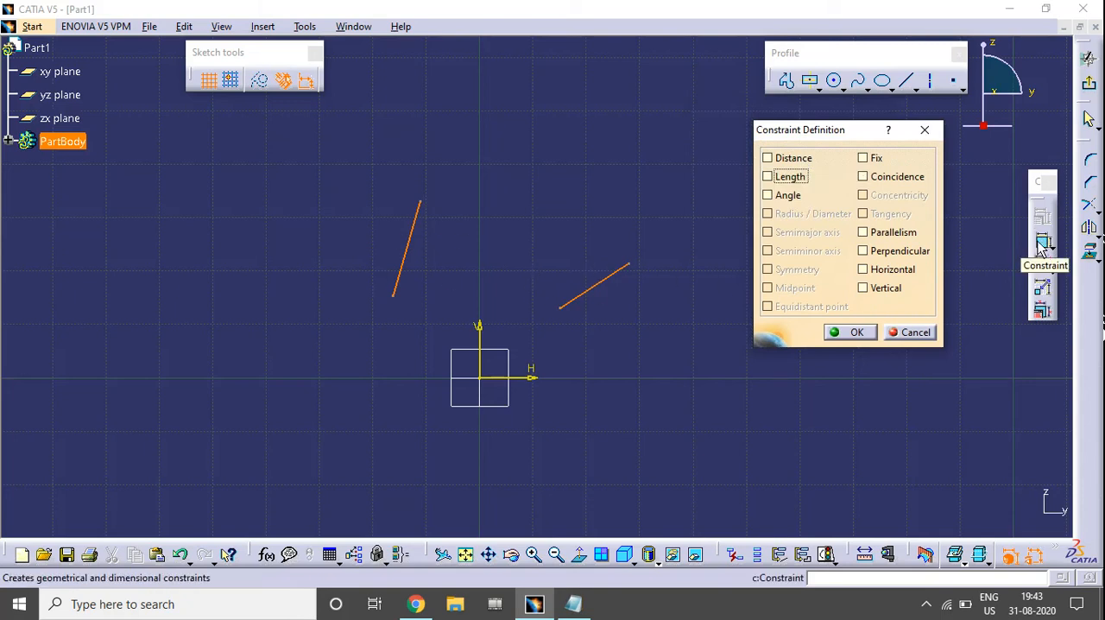
Apply the Fix constraint to both lines, test whether they can move, and undo the constraint
left_click(866, 158)
left_click(848, 332)
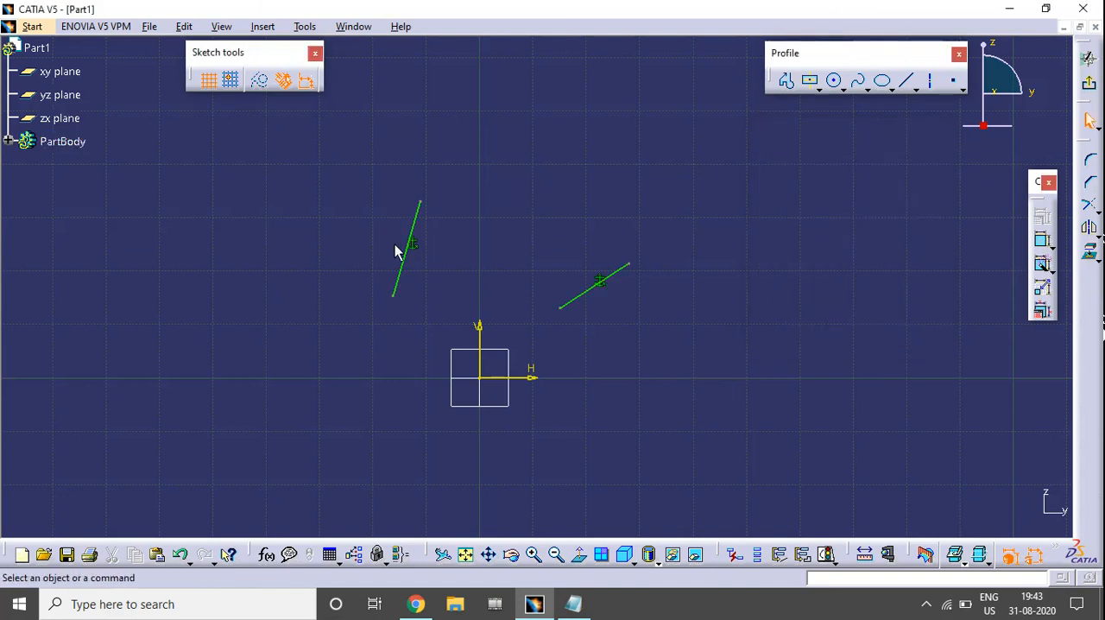
left_click(417, 223)
left_click(579, 299)
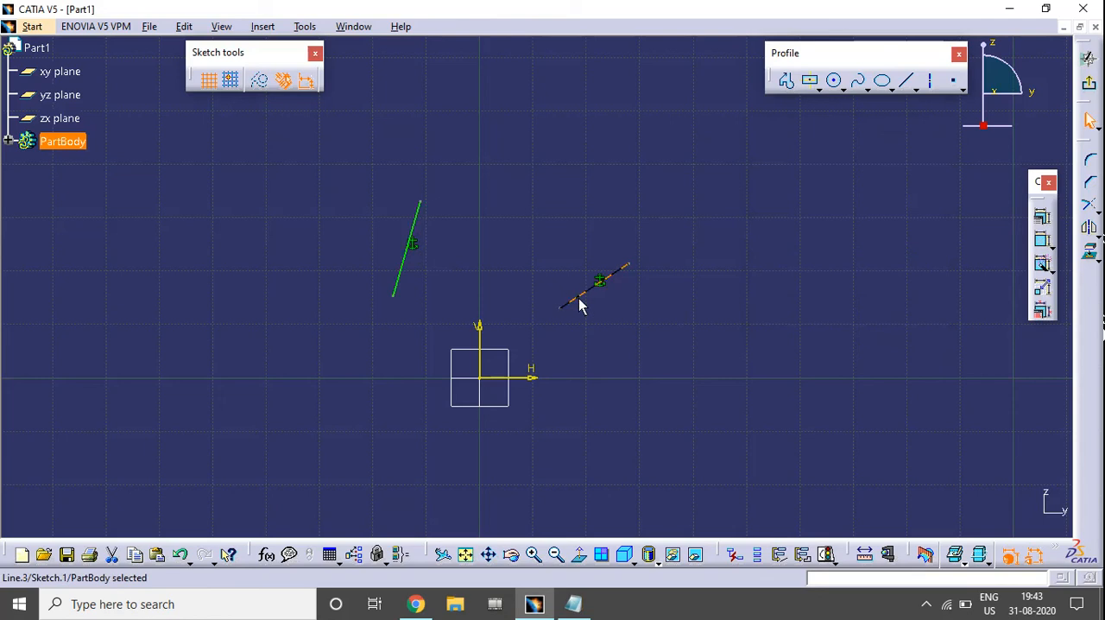
key("Escape")
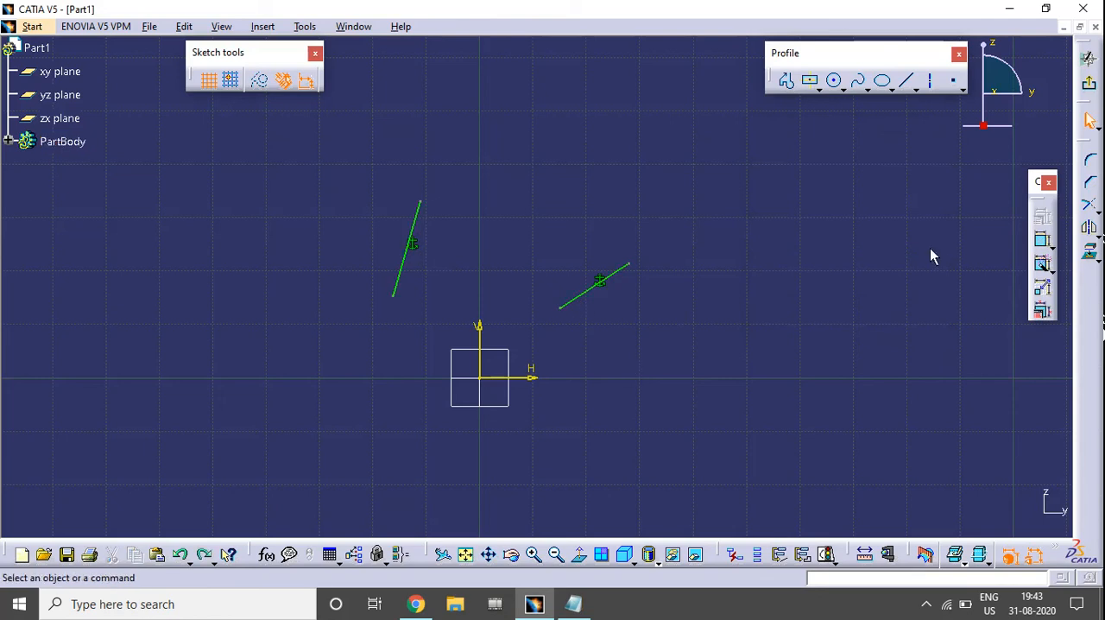
key("ctrl+z")
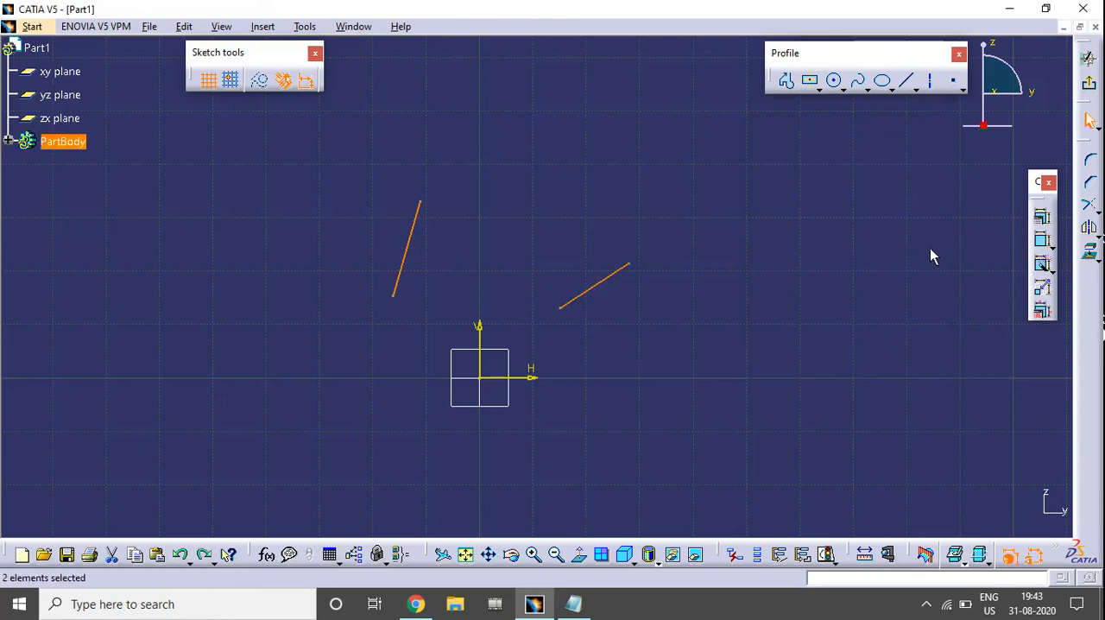
Reopen the constraint definition for both lines and try the Parallelism constraint, clearing it again
left_click(1047, 216)
left_click_drag(849, 137, 869, 104)
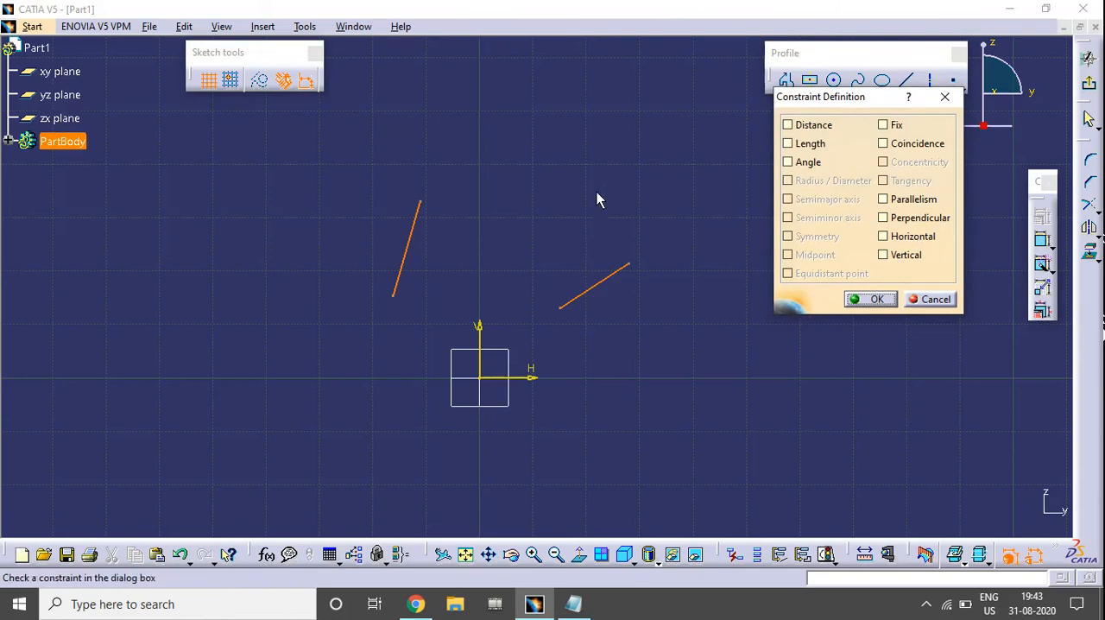
left_click(905, 200)
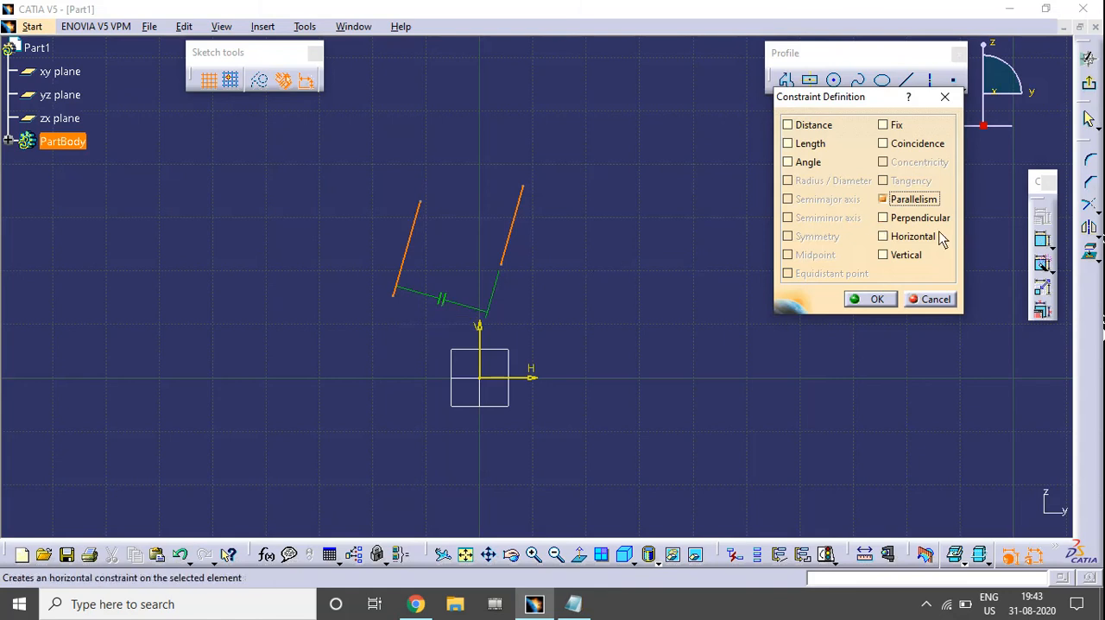
left_click(913, 199)
Apply the Perpendicular constraint to the two lines and undo it
left_click(910, 218)
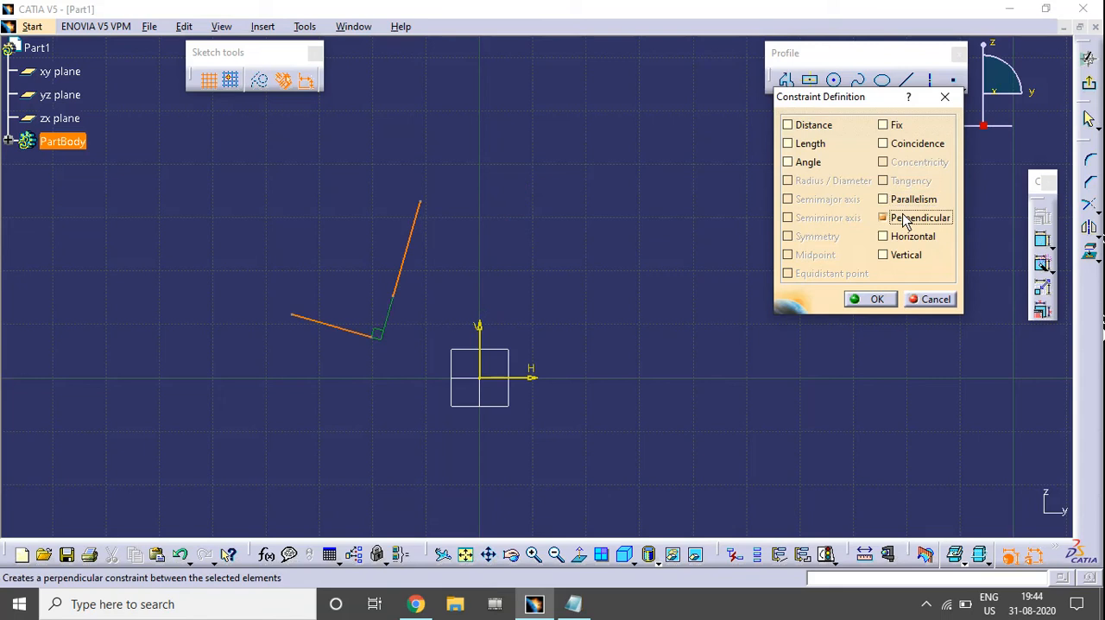
left_click(868, 300)
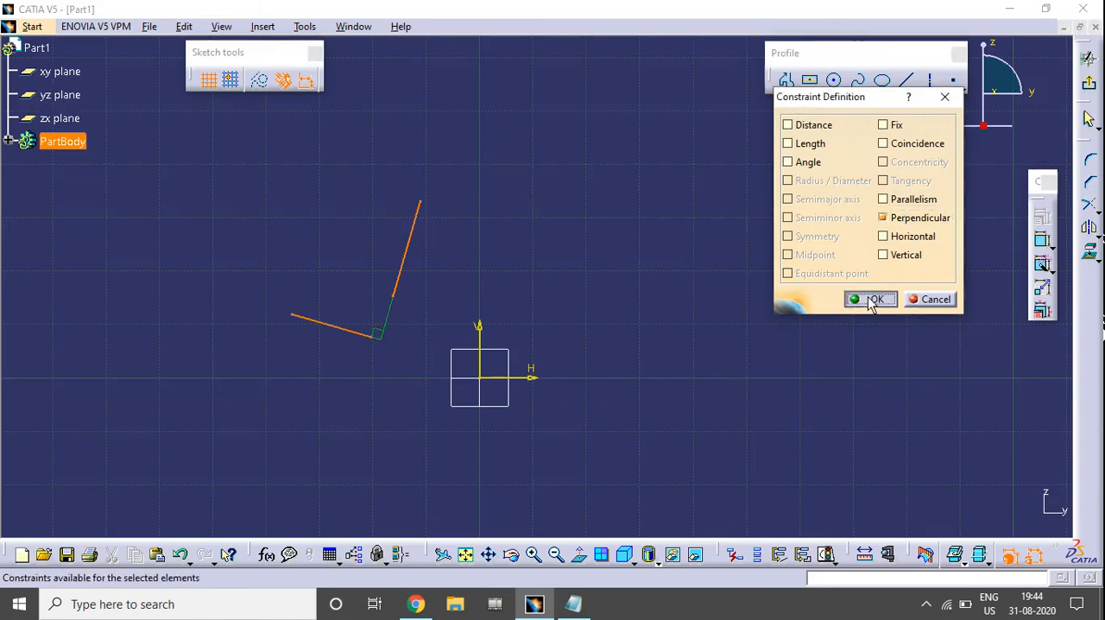
mouse_move(626, 264)
middle_mouse_down()
mouse_move(756, 287)
mouse_move(656, 302)
middle_mouse_up()
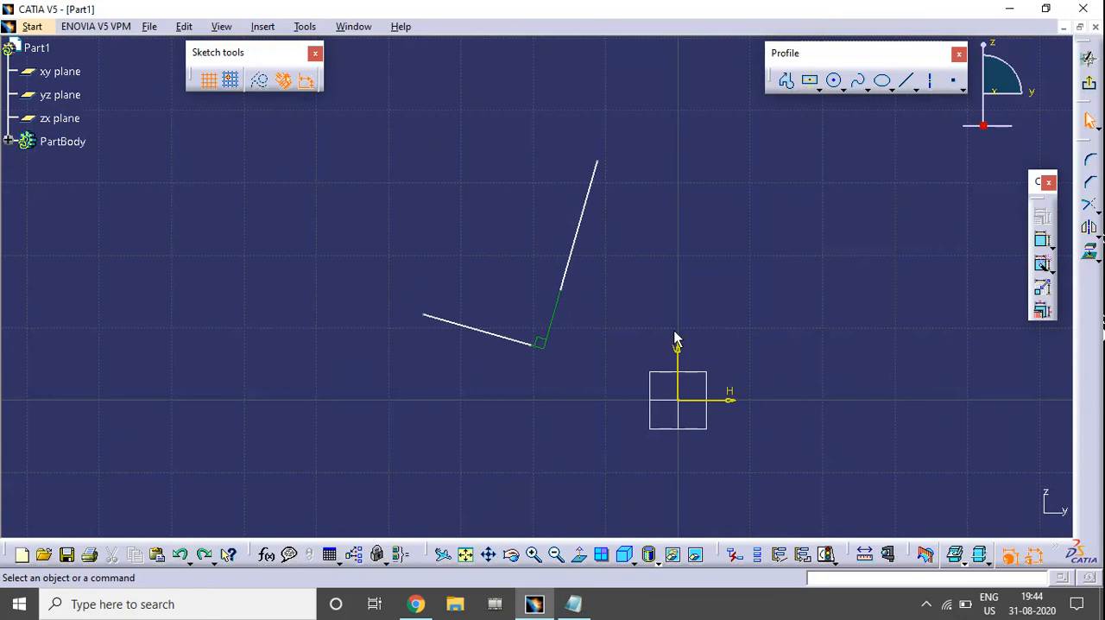
key("ctrl+z")
middle_click_drag(676, 337, 491, 374)
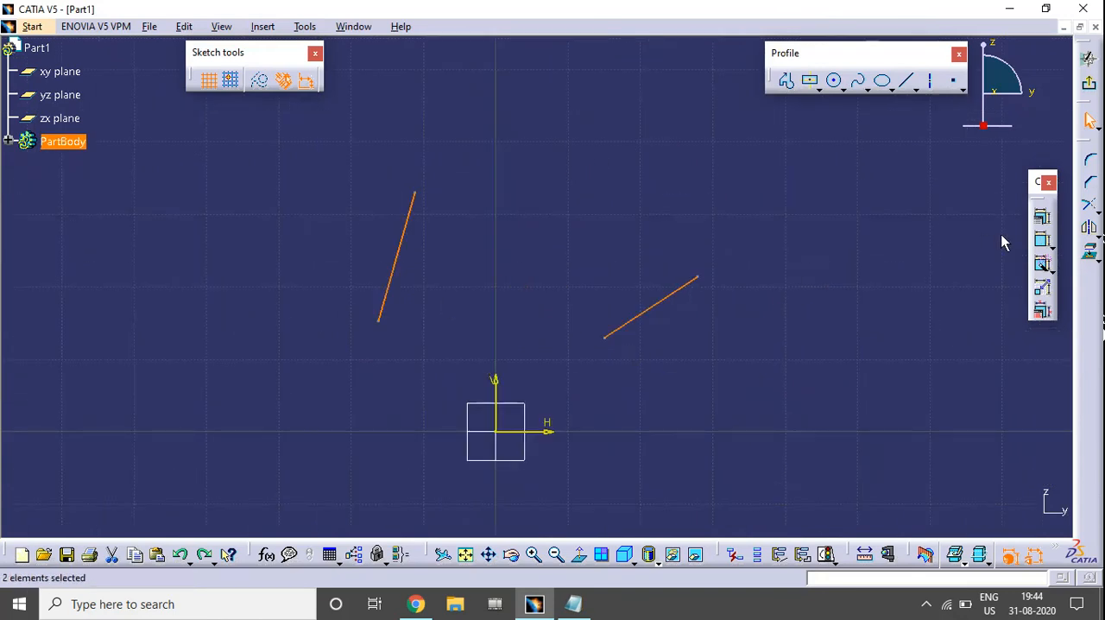
Apply a Coincidence constraint to the two lines so that they become collinear
left_click(1042, 216)
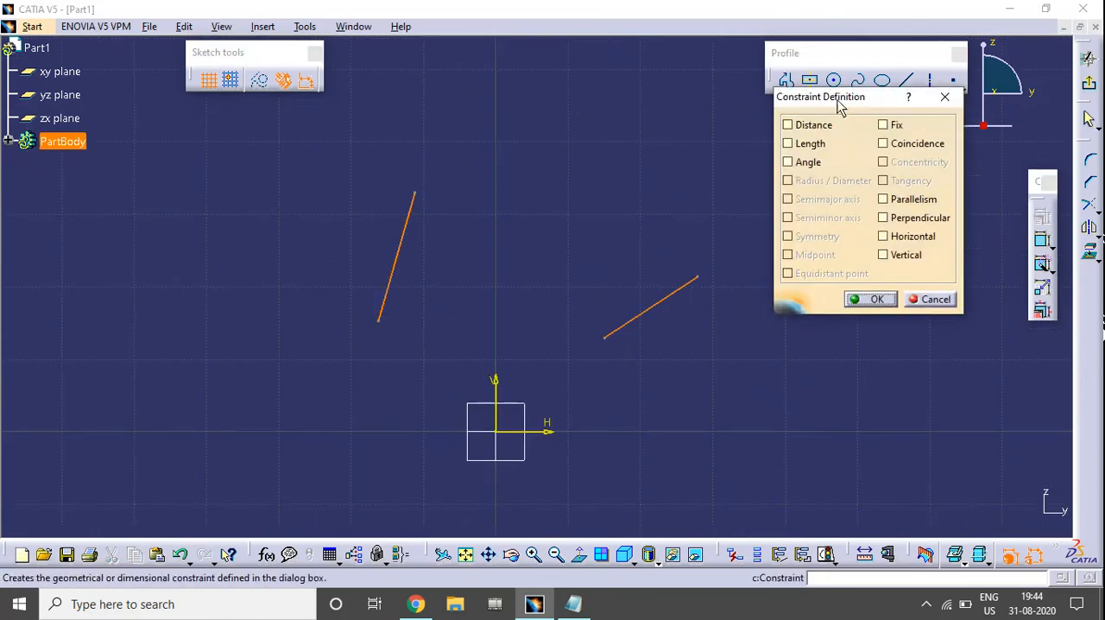
left_click_drag(837, 103, 878, 159)
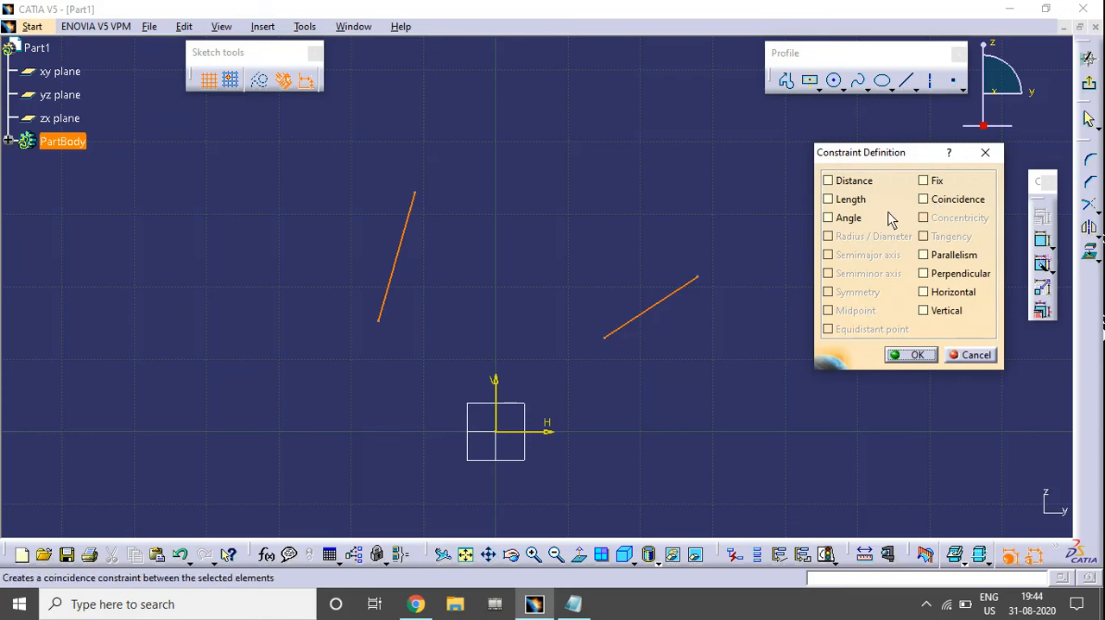
left_click(956, 203)
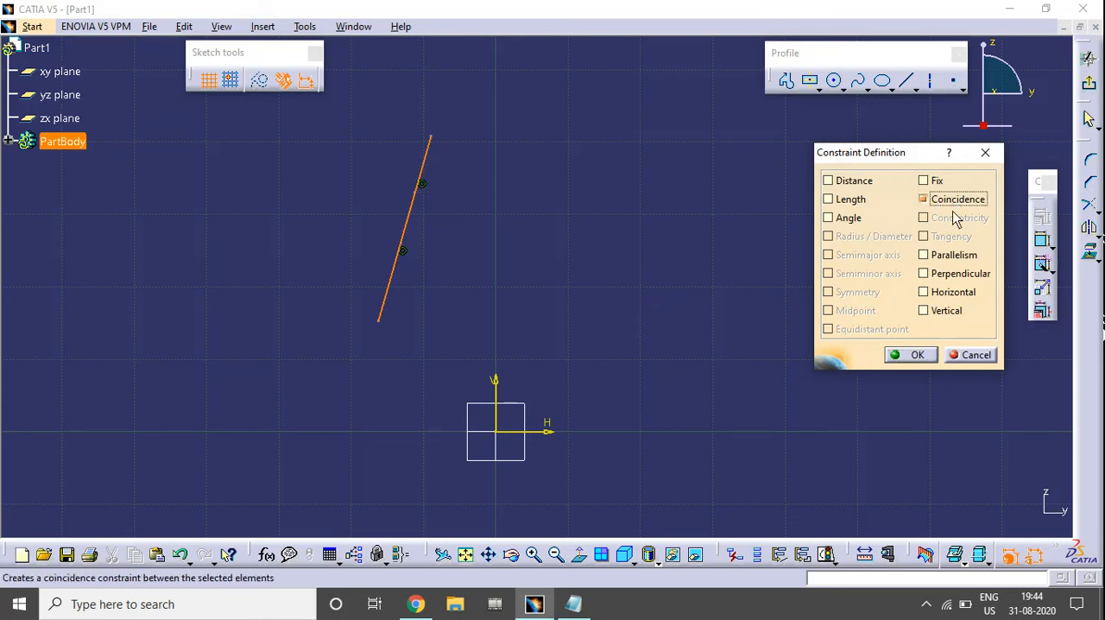
left_click(910, 355)
middle_click_drag(563, 311, 586, 307)
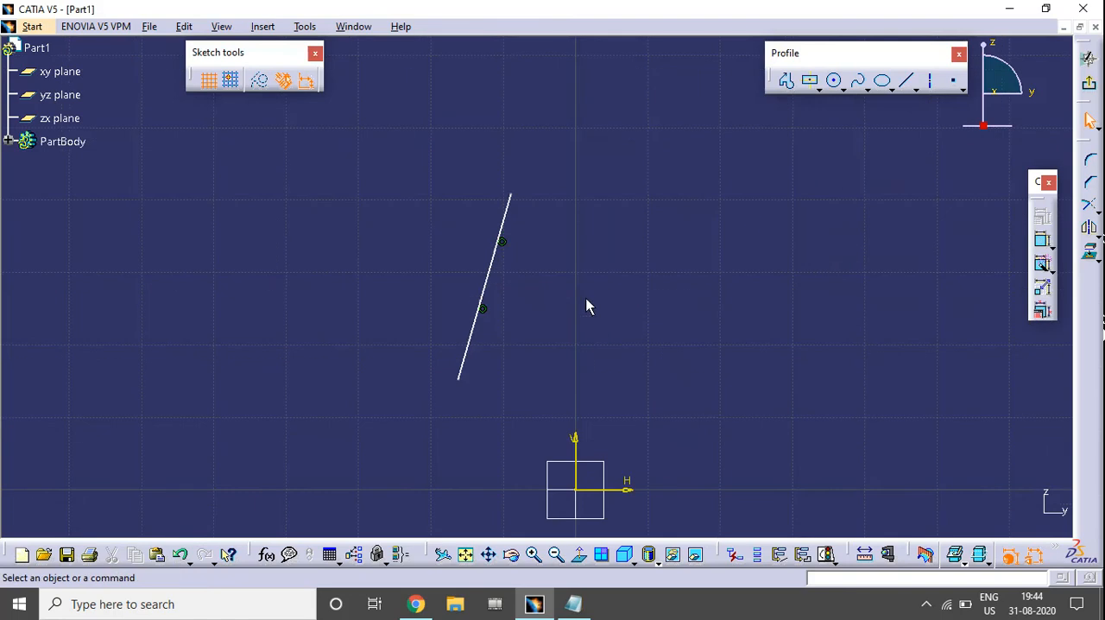
Move the upper line up and away from the lower one to test the coincidence between them
left_click(505, 245)
left_click(538, 286)
left_click_drag(504, 222, 614, 101)
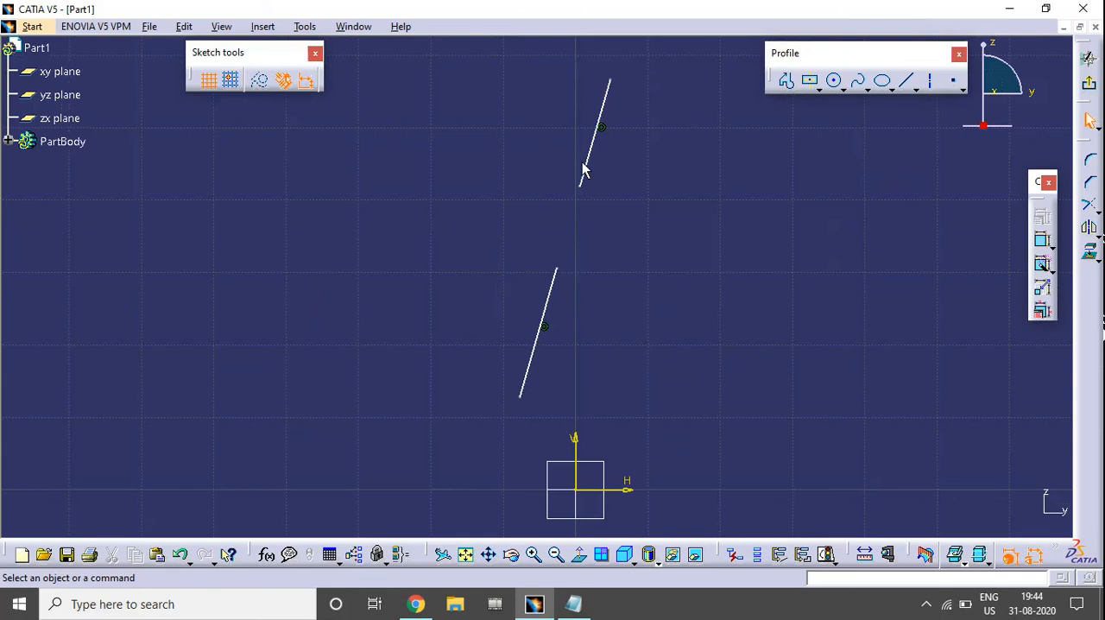
left_click_drag(597, 158, 542, 177)
left_click(624, 276)
left_click(611, 330)
middle_click_drag(582, 324, 517, 304)
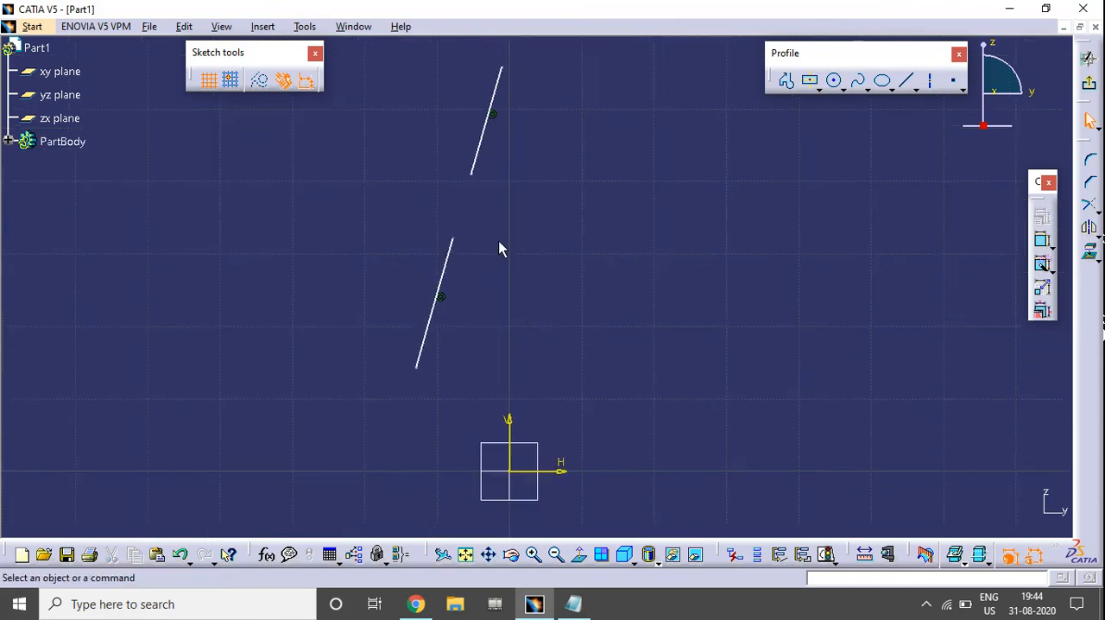
Undo the line moves and the Coincidence constraint between the two lines
key("ctrl+z")
key("ctrl+z")
key("ctrl+z")
key("ctrl+z")
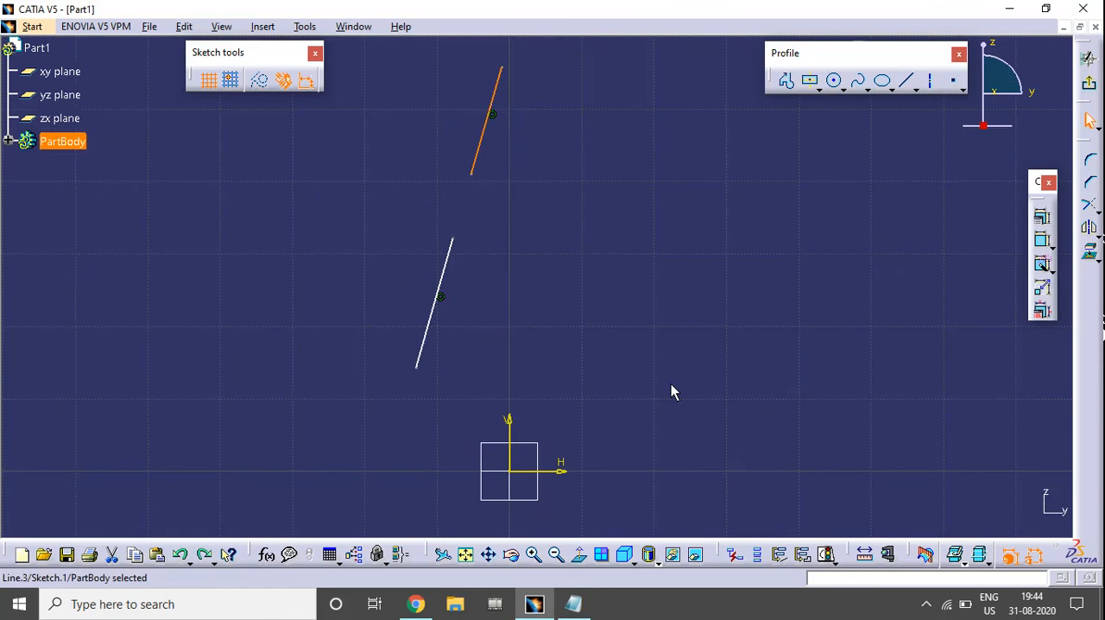
key("ctrl+y")
key("ctrl+y")
key("ctrl+y")
key("ctrl+y")
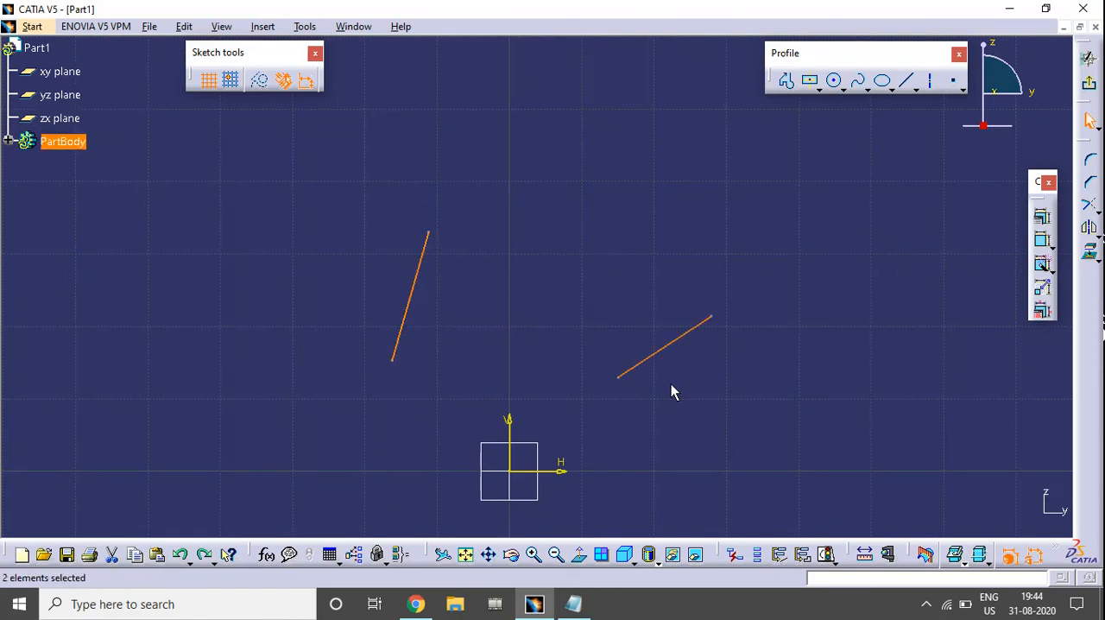
Swing the right line's lower endpoint upward and make it coincident with the left line's upper endpoint
left_click_drag(618, 377, 653, 227)
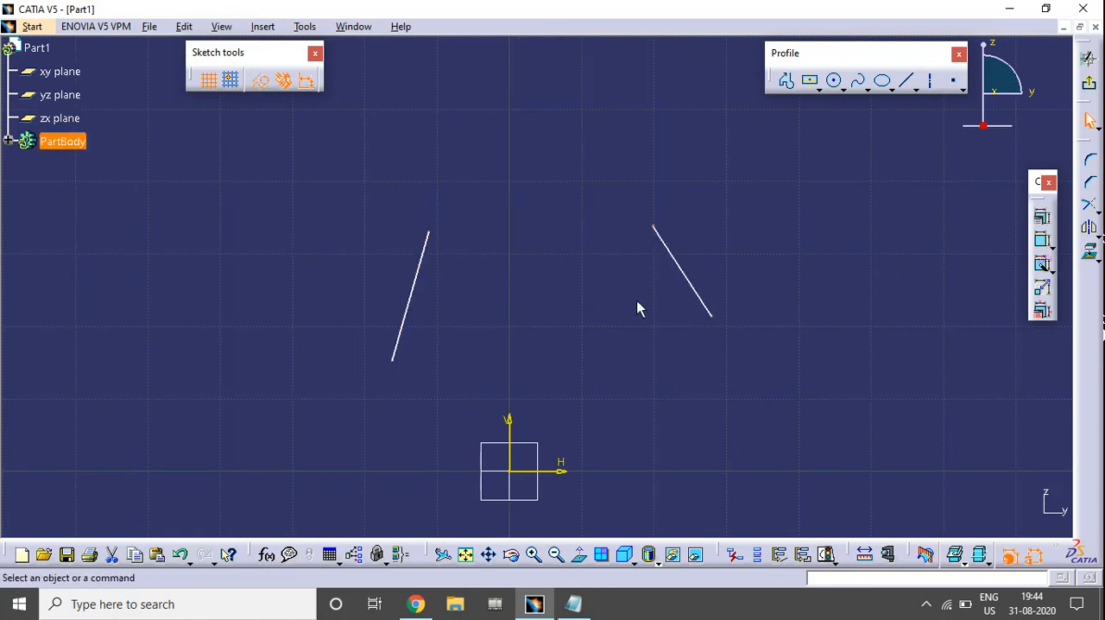
left_click(653, 230)
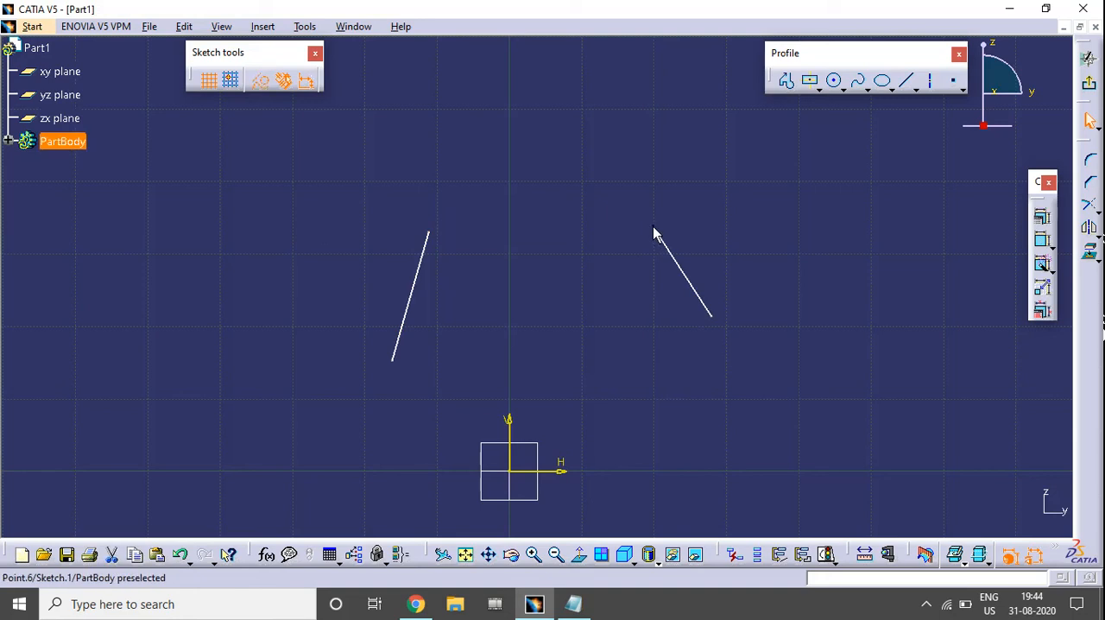
left_click(431, 233, "ctrl")
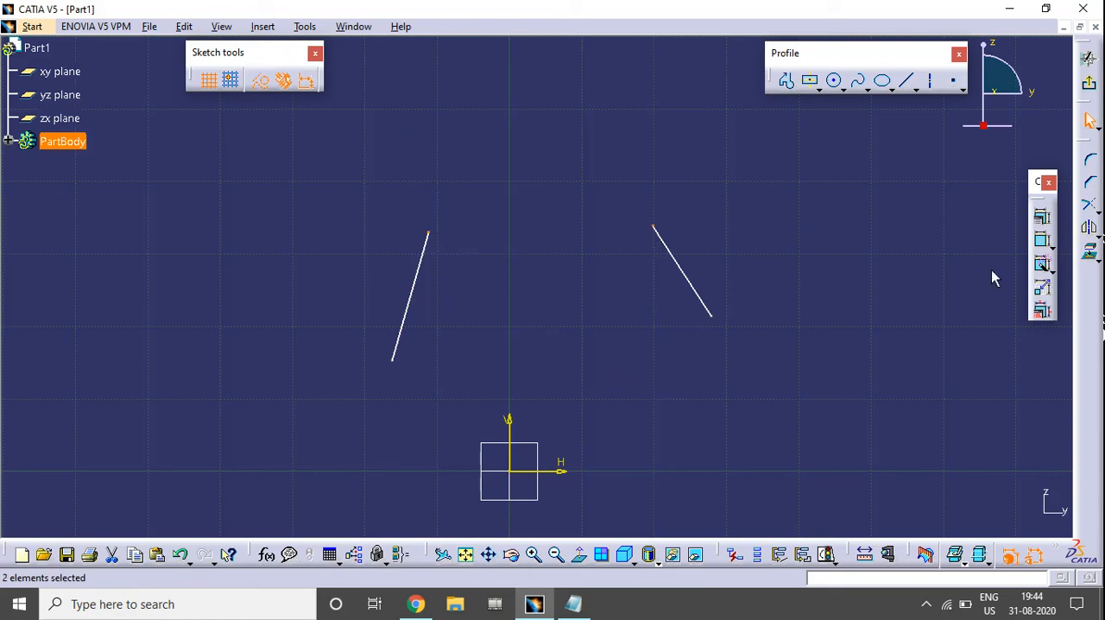
left_click(1042, 217)
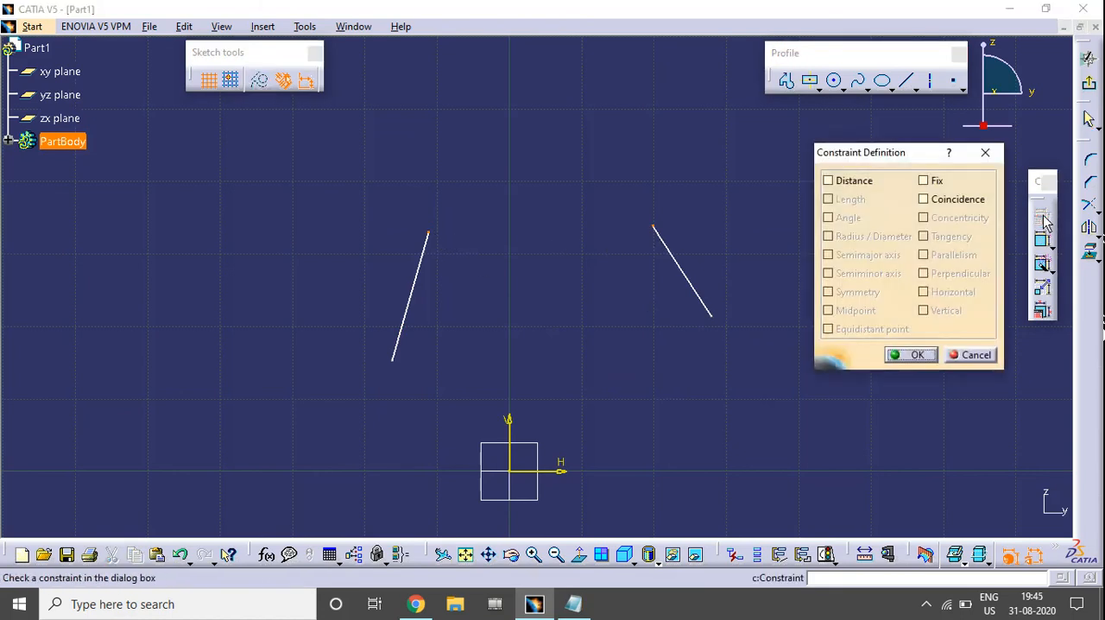
left_click_drag(851, 152, 831, 120)
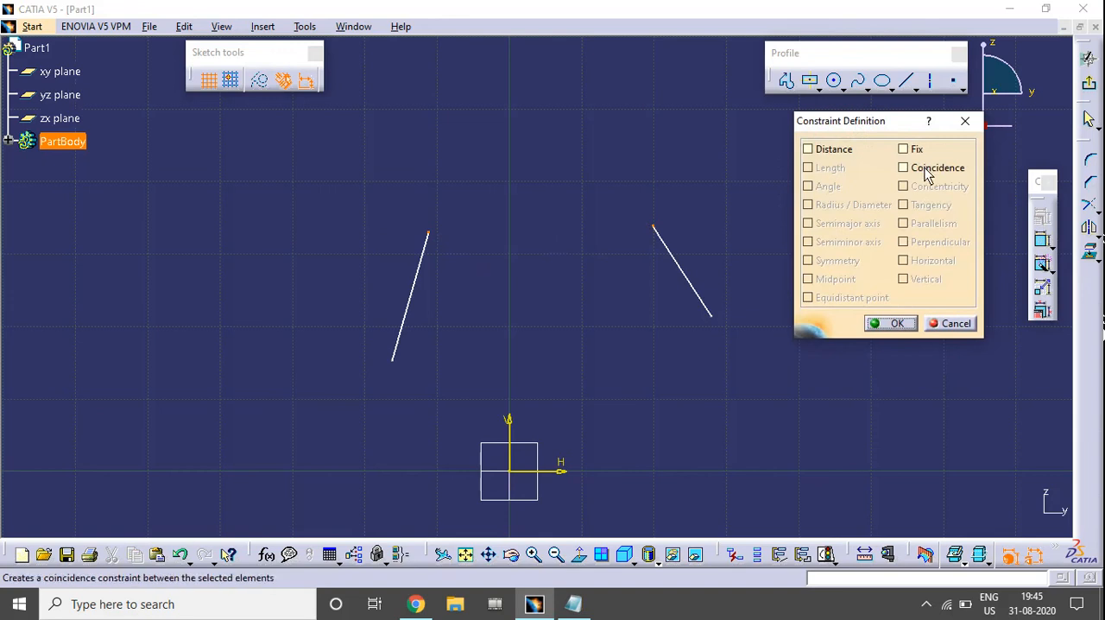
left_click(926, 169)
left_click(876, 323)
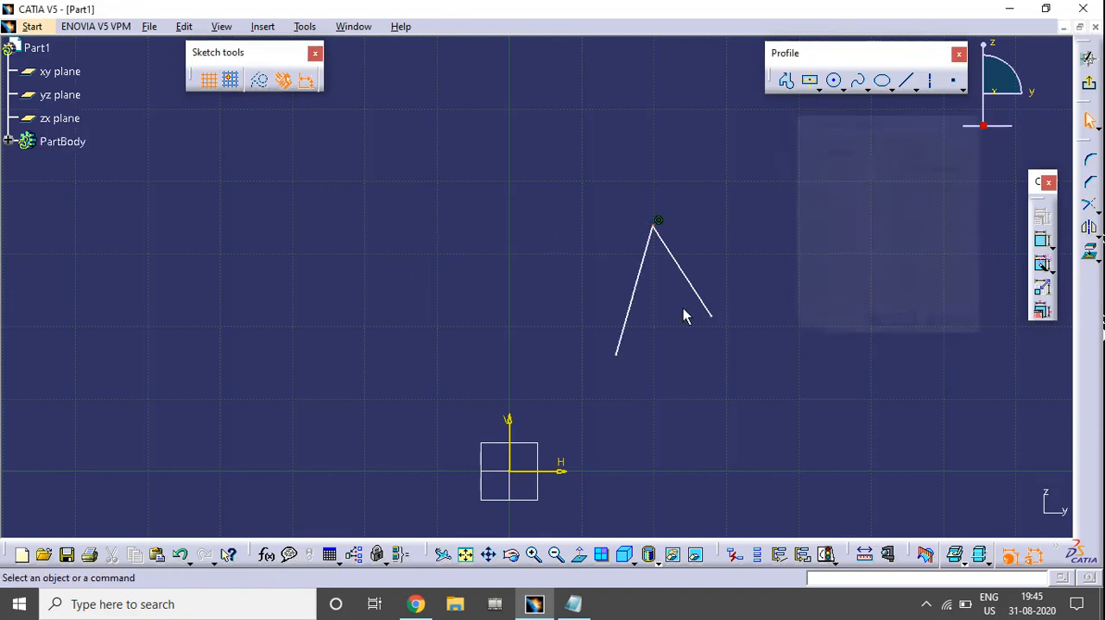
Reposition the shared endpoint and the left line to test the coincidence of the joined lines
left_click_drag(654, 229, 631, 192)
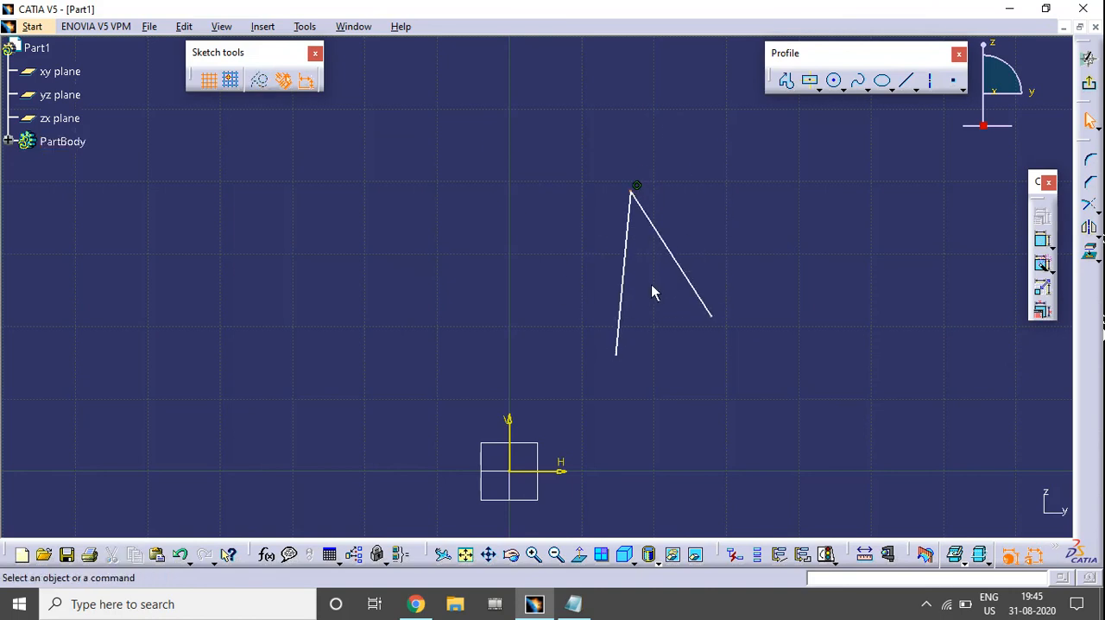
left_click_drag(620, 330, 382, 337)
left_click(521, 341)
left_click_drag(515, 164, 574, 190)
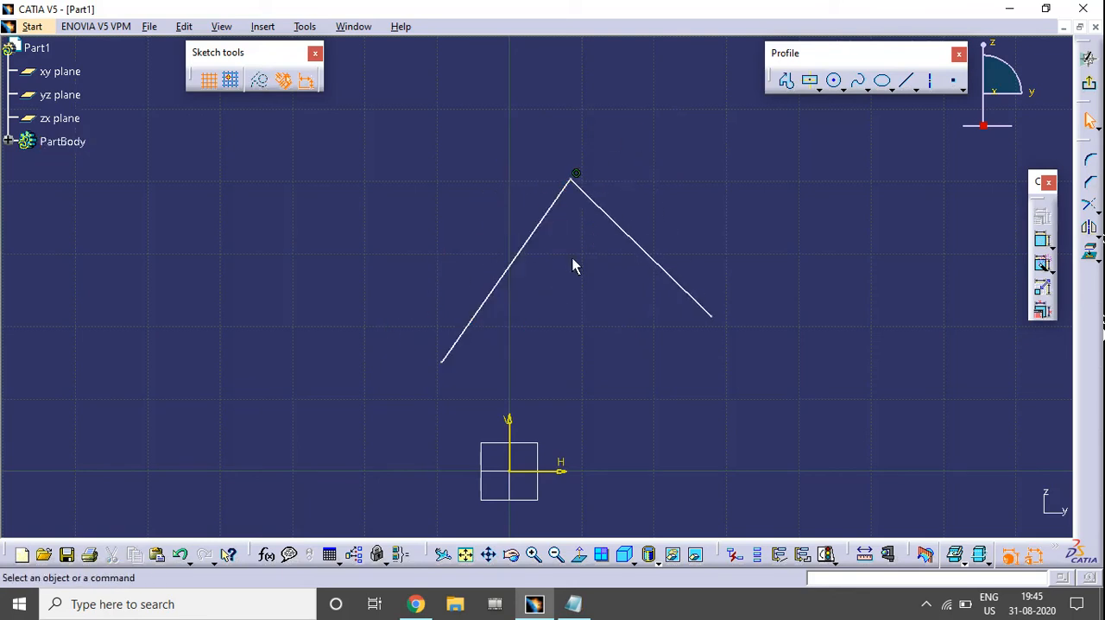
left_click(576, 176)
Delete both joined lines and their constraint from the sketch
left_click(707, 218)
left_click_drag(819, 412, 396, 150)
key("Delete")
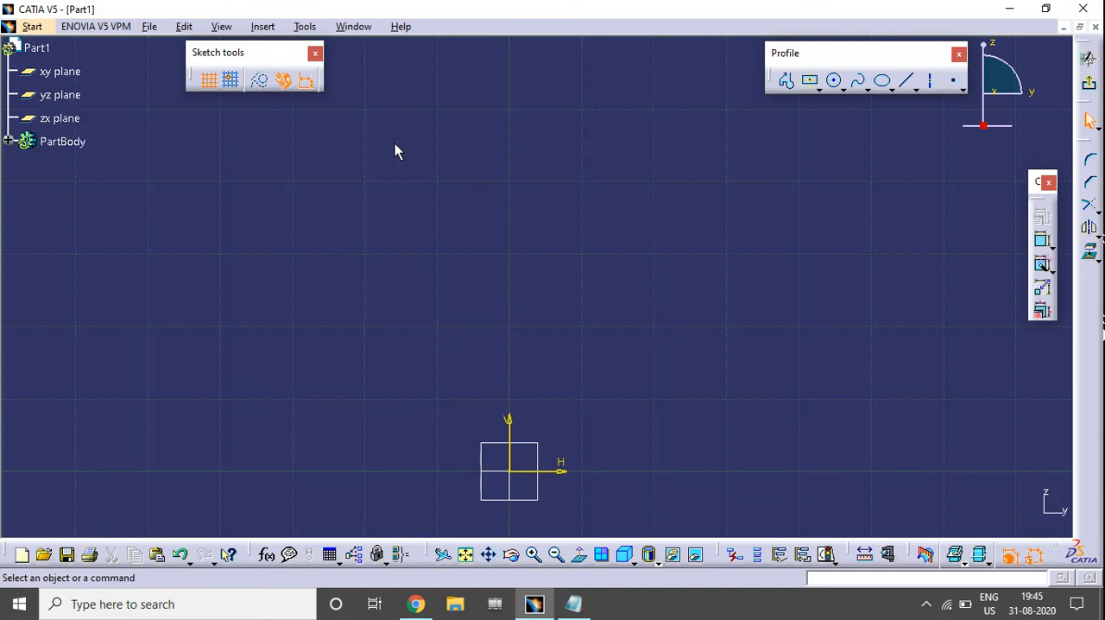
Sketch a circle centred at about H -16.4 mm, V 27.7 mm and a larger circle to the right of the vertical axis
left_click(834, 81)
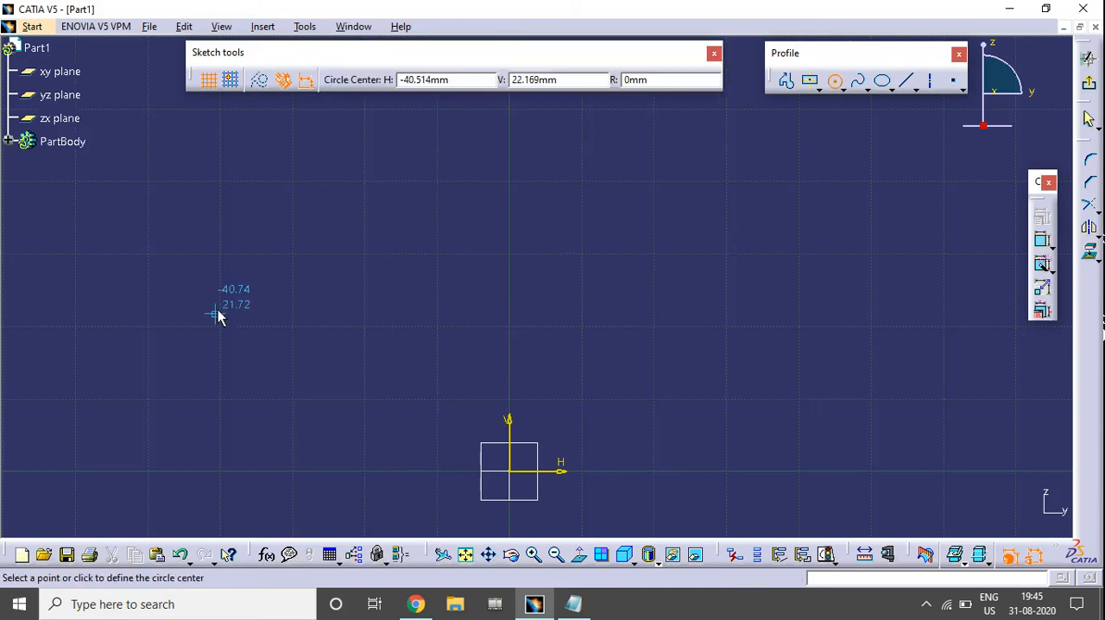
left_click(391, 271)
left_click(429, 220)
left_click(834, 81)
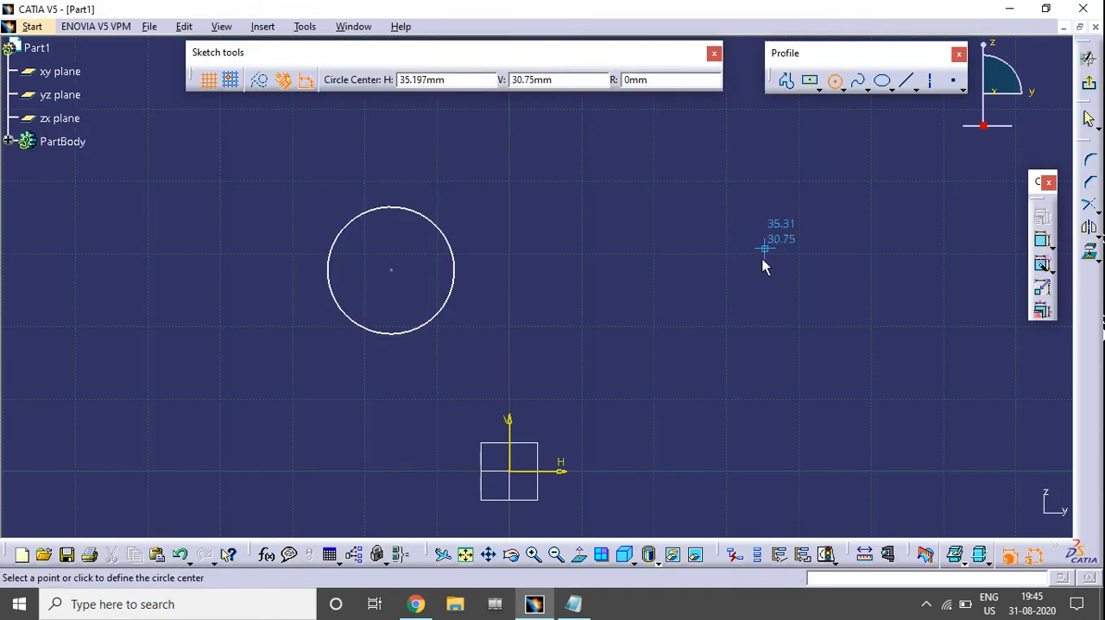
left_click(765, 288)
left_click(836, 175)
middle_click_drag(785, 348, 723, 377)
left_click(724, 384)
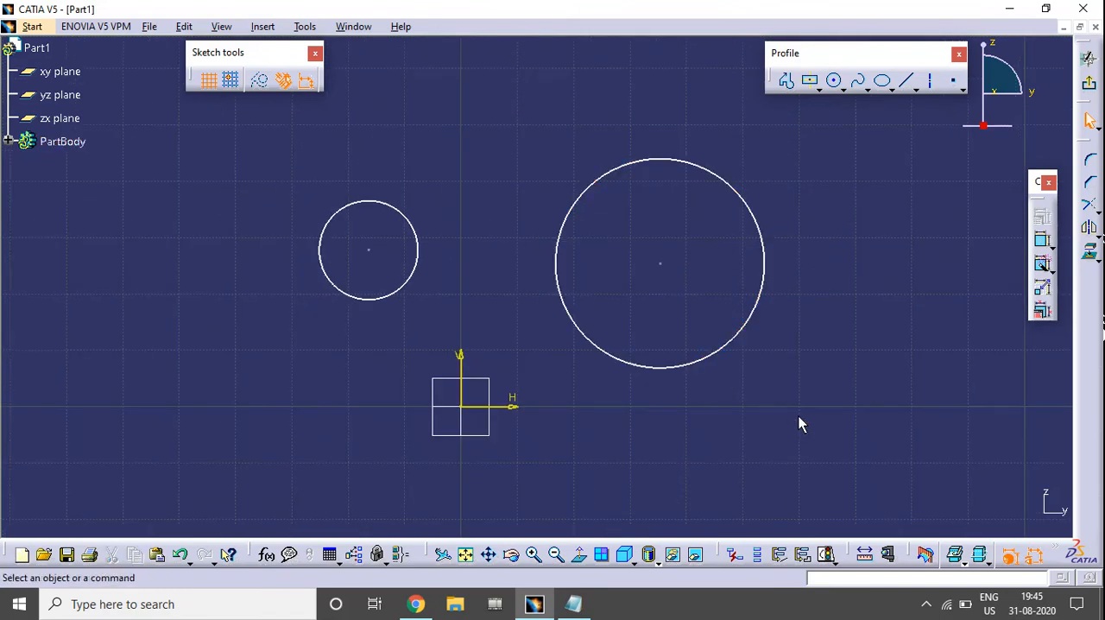
Preview the Radius / Diameter constraint on the larger circle and clear it again without applying it
left_click(602, 178)
left_click(1051, 221)
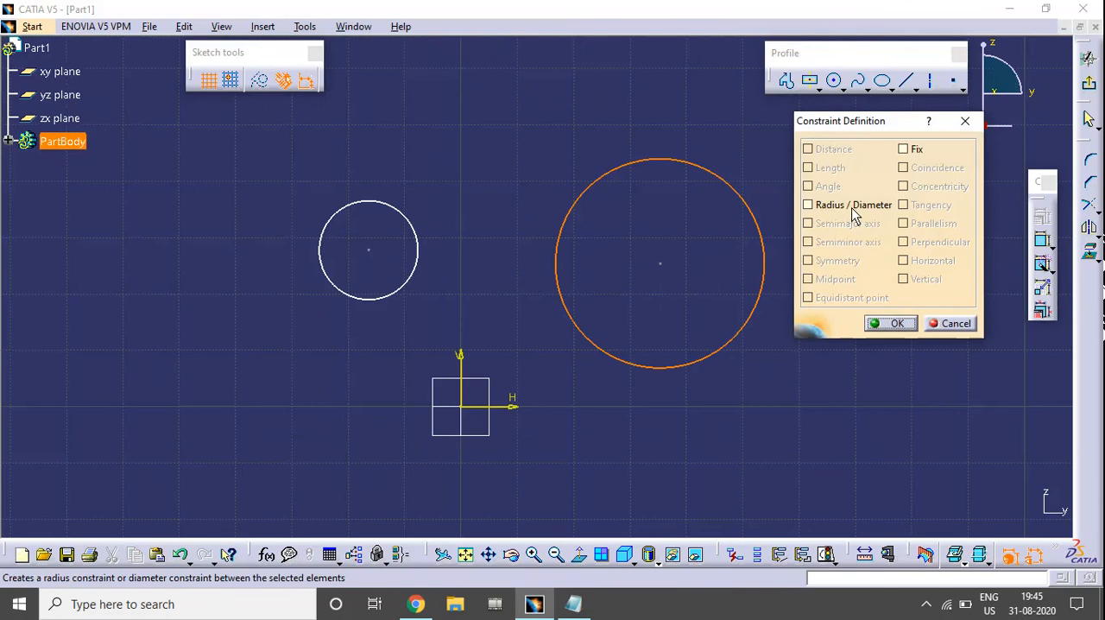
left_click(850, 209)
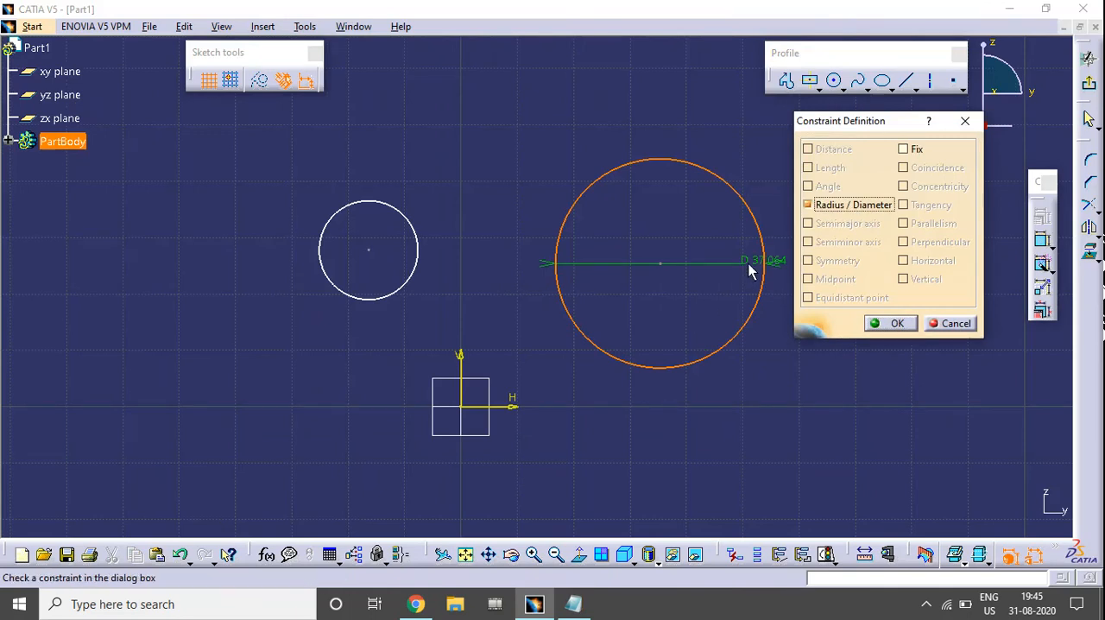
left_click(854, 201)
left_click(932, 325)
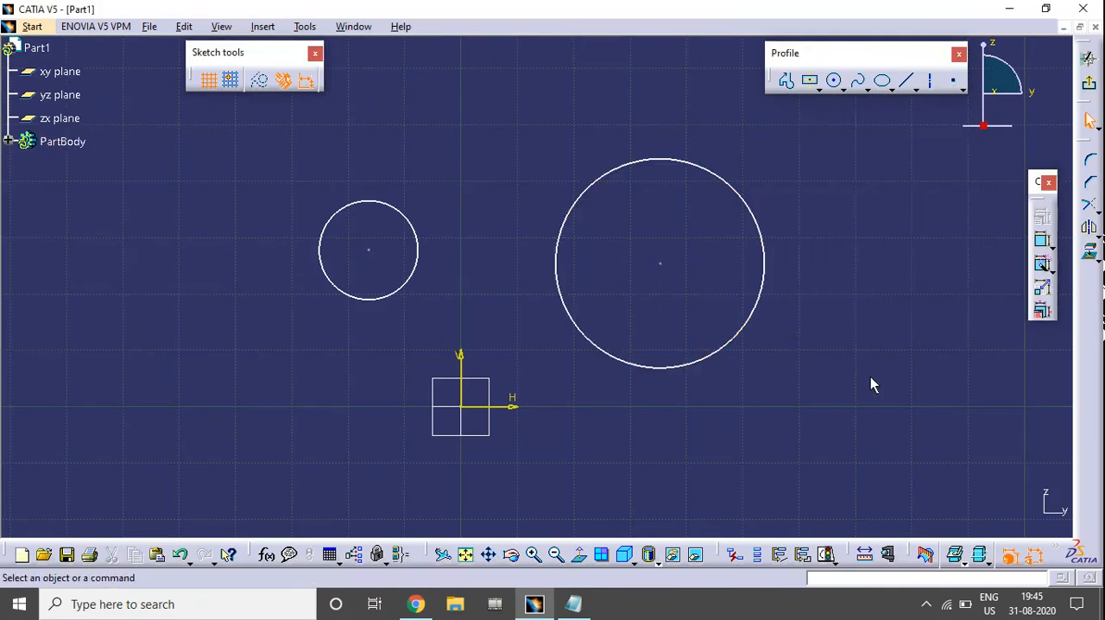
Apply a Concentricity constraint between the larger circle and the smaller circle through the Constraint Definition dialog
left_click(739, 207)
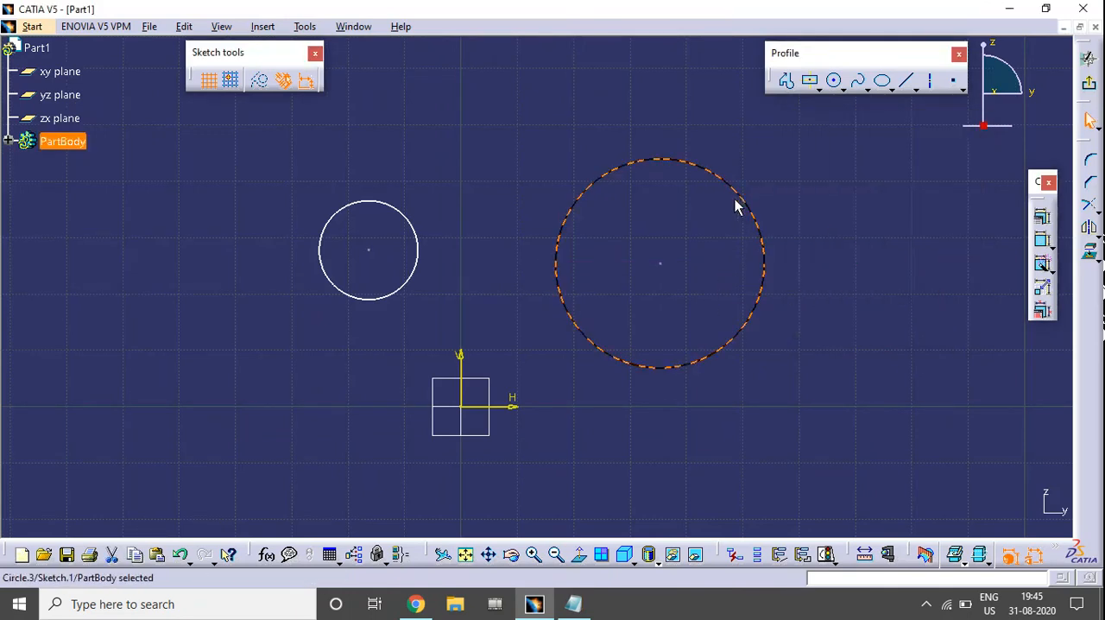
left_click(396, 213, "ctrl")
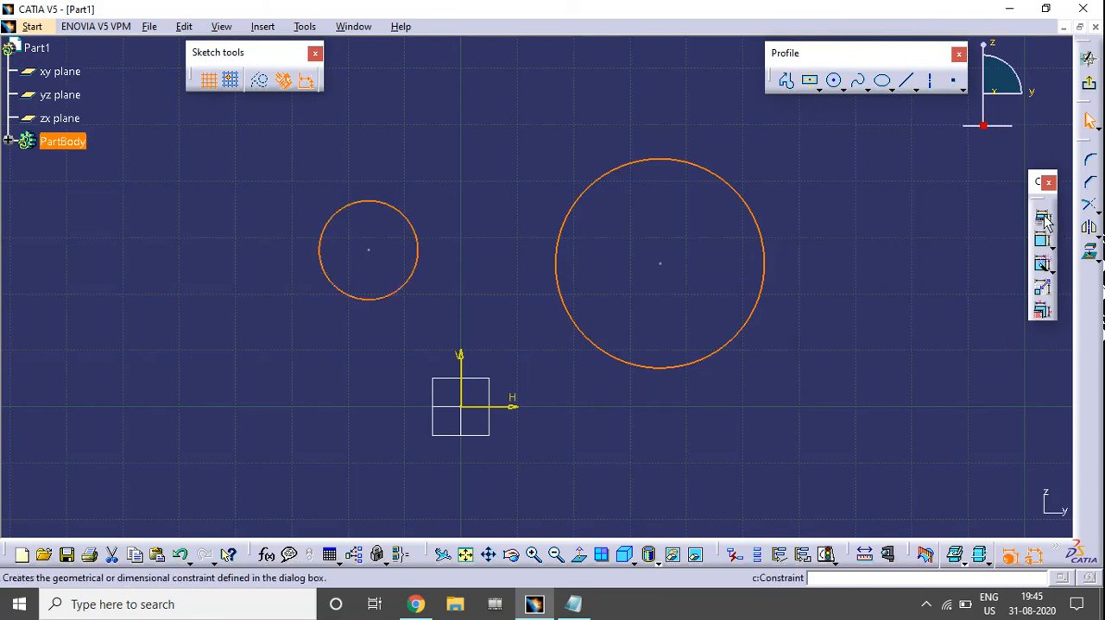
left_click(1088, 250)
left_click_drag(850, 126, 888, 99)
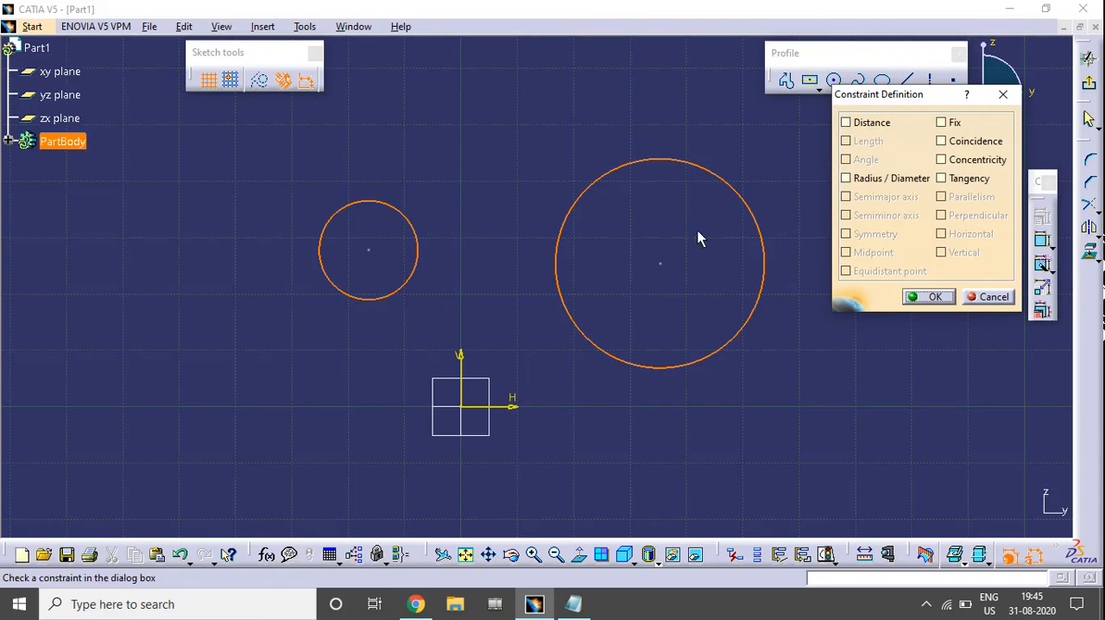
left_click_drag(903, 105, 913, 124)
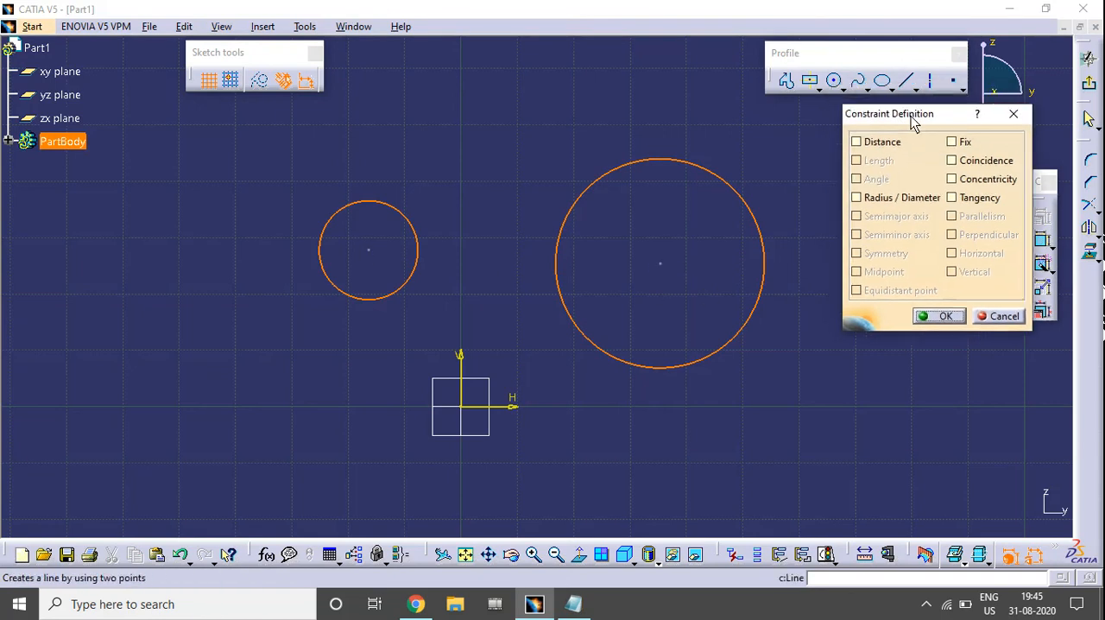
middle_click_drag(673, 238, 592, 238)
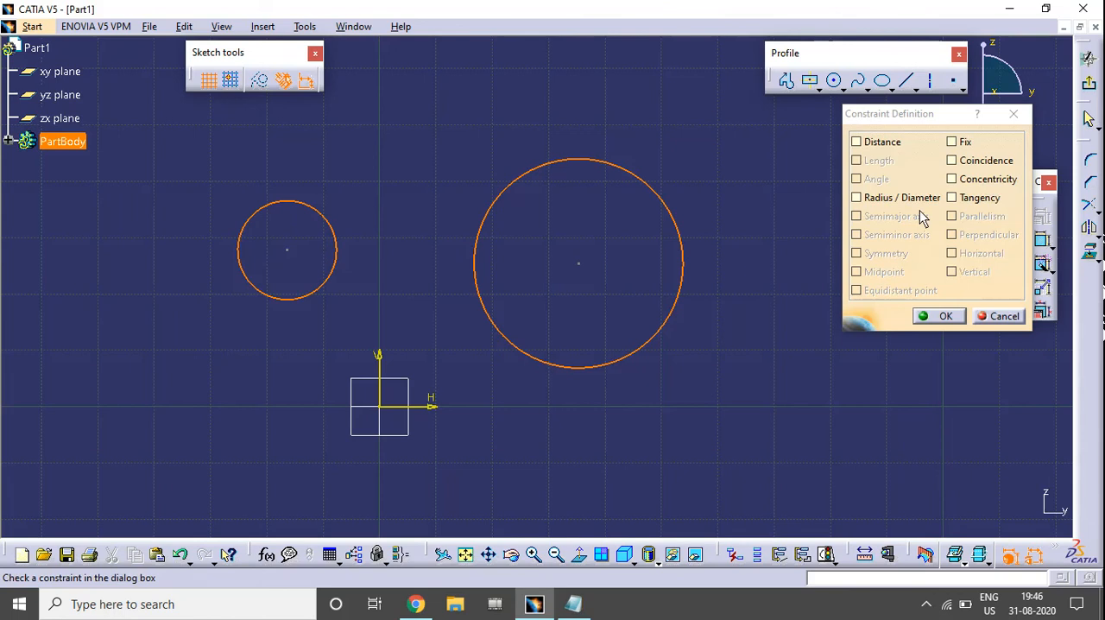
left_click(968, 181)
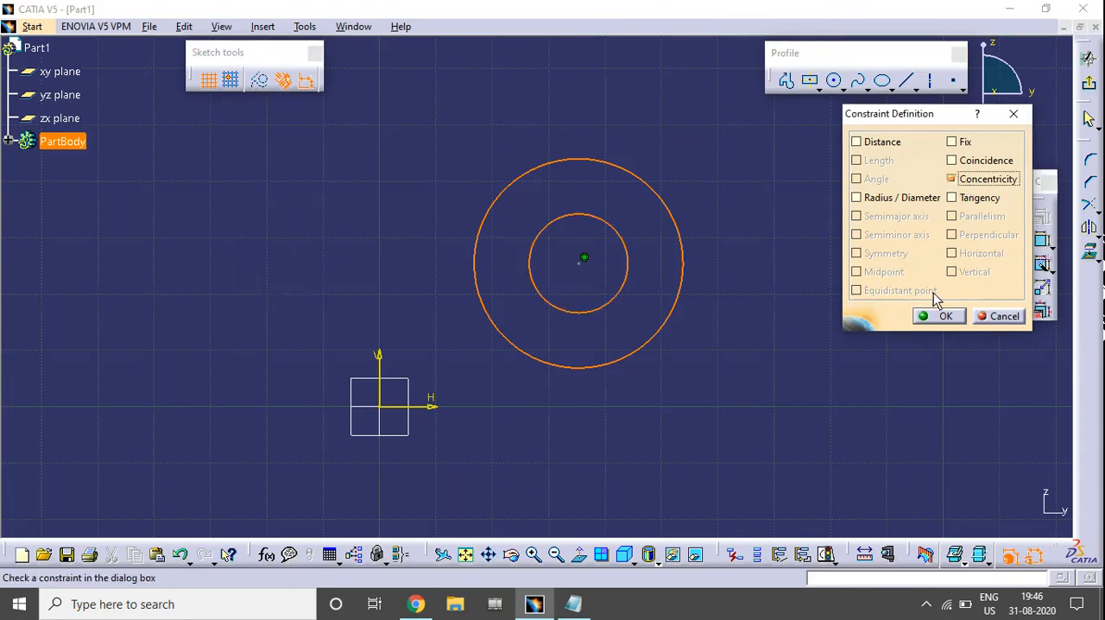
left_click(939, 317)
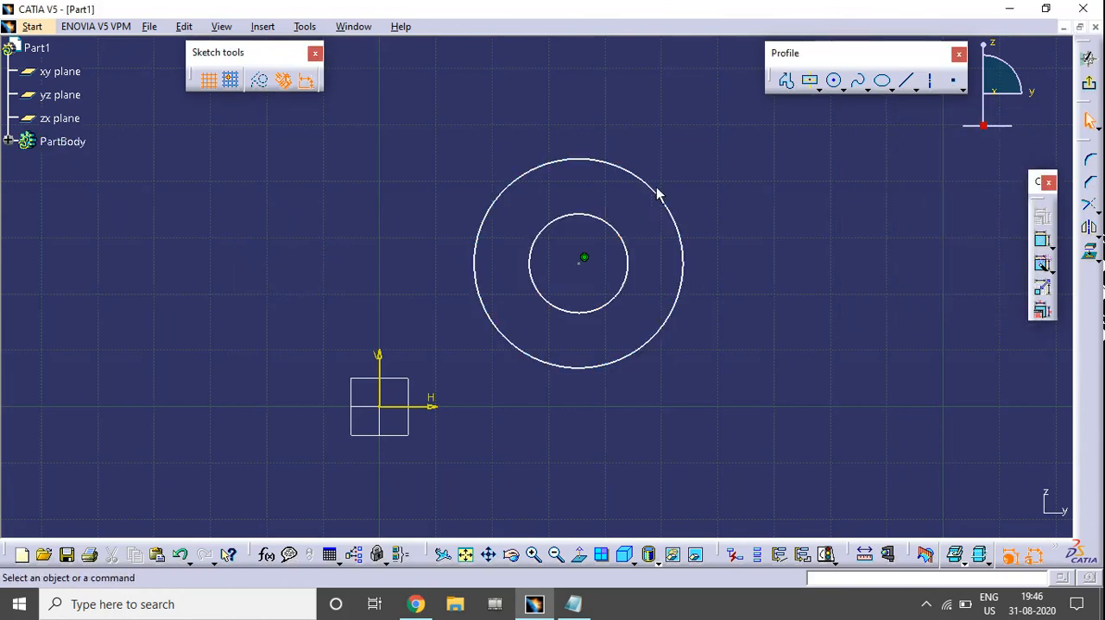
Reposition the shared centre of both circles to test the concentricity constraint
left_click_drag(577, 266, 581, 254)
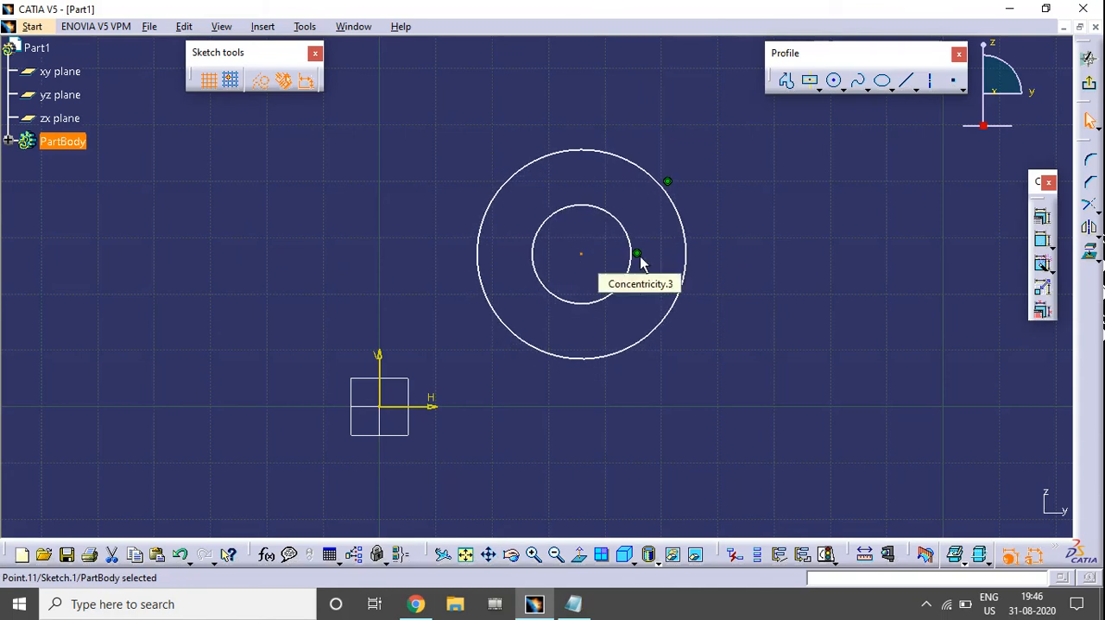
left_click(638, 255)
left_click(644, 311)
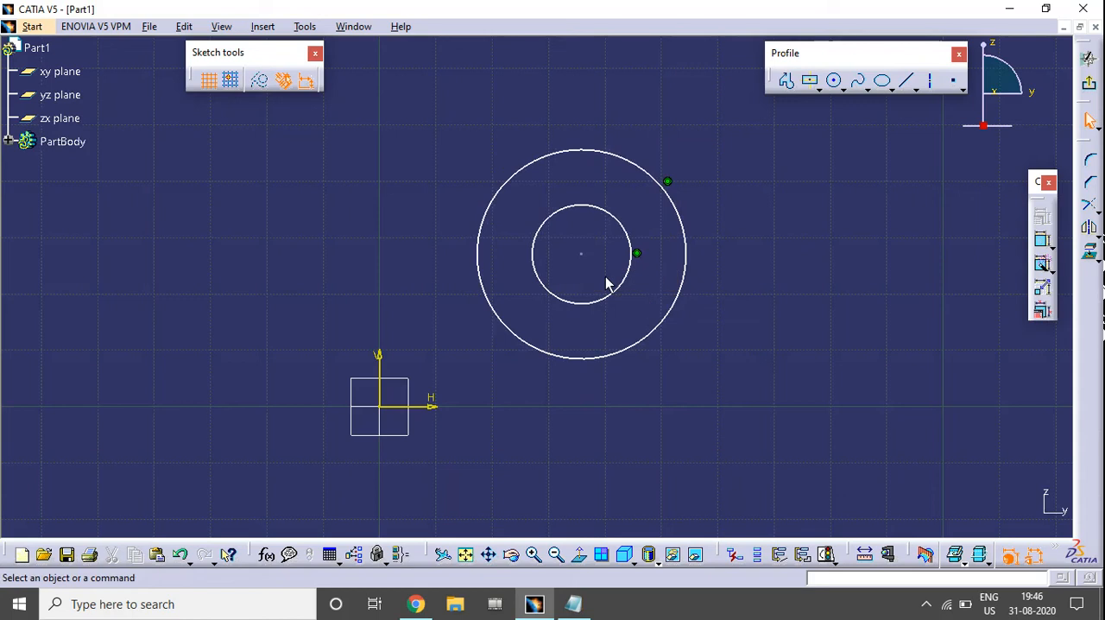
mouse_move(581, 254)
left_mouse_down()
mouse_move(574, 179)
mouse_move(706, 309)
mouse_move(590, 220)
mouse_move(634, 233)
mouse_move(601, 256)
left_mouse_up()
left_click(755, 390)
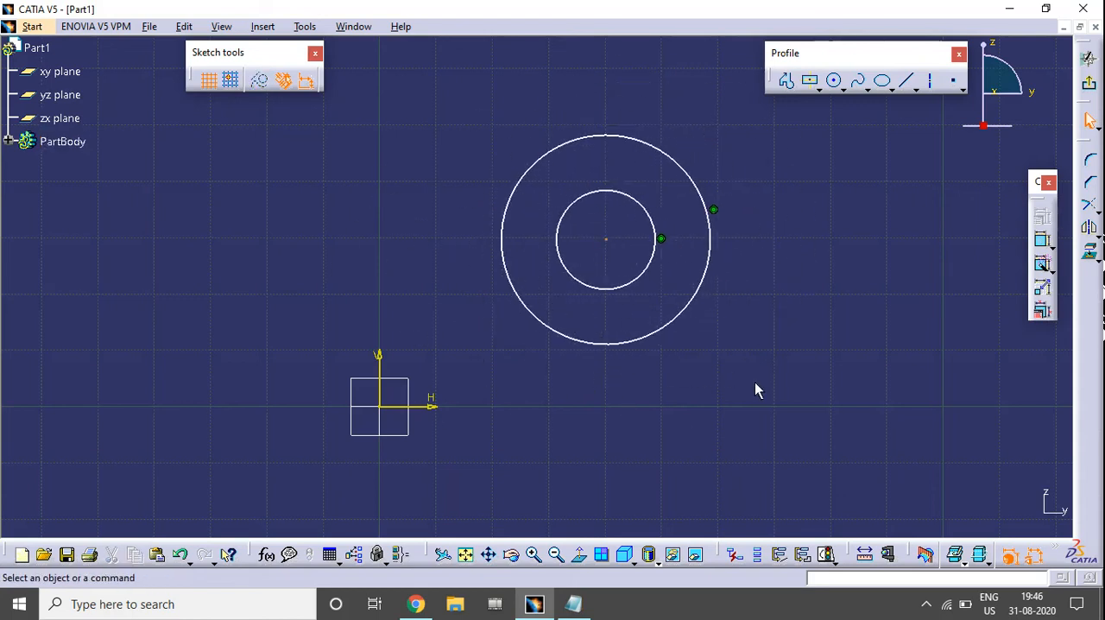
Undo the circle moves and the concentricity constraint
key("ctrl+z")
key("ctrl+z")
key("ctrl+z")
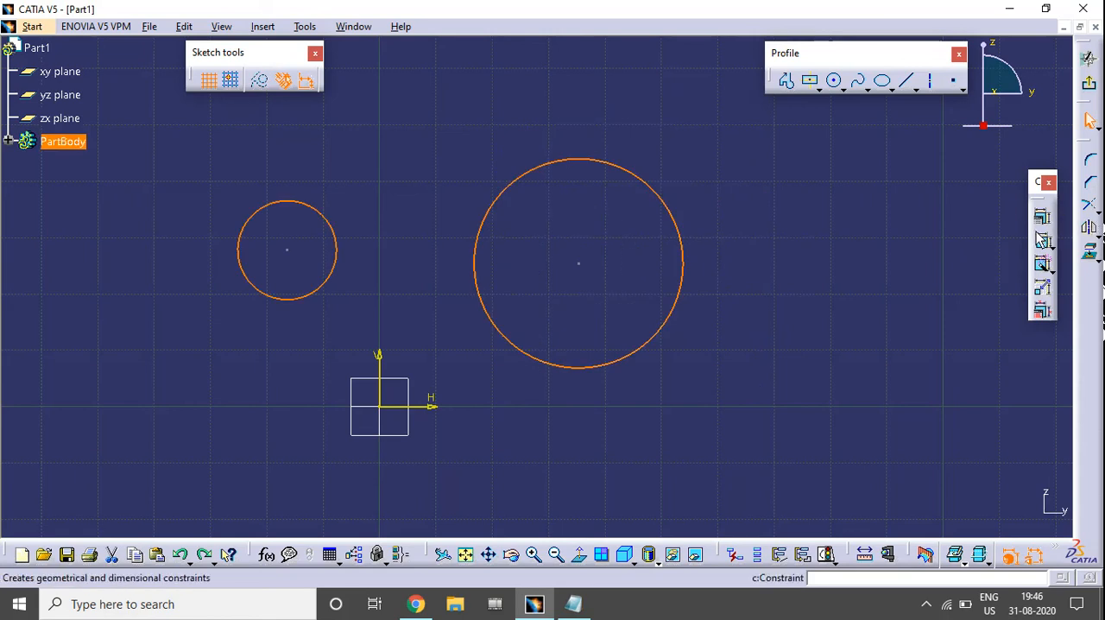
Apply a Coincidence constraint between the two circles through the Constraint Definition dialog
left_click(1042, 216)
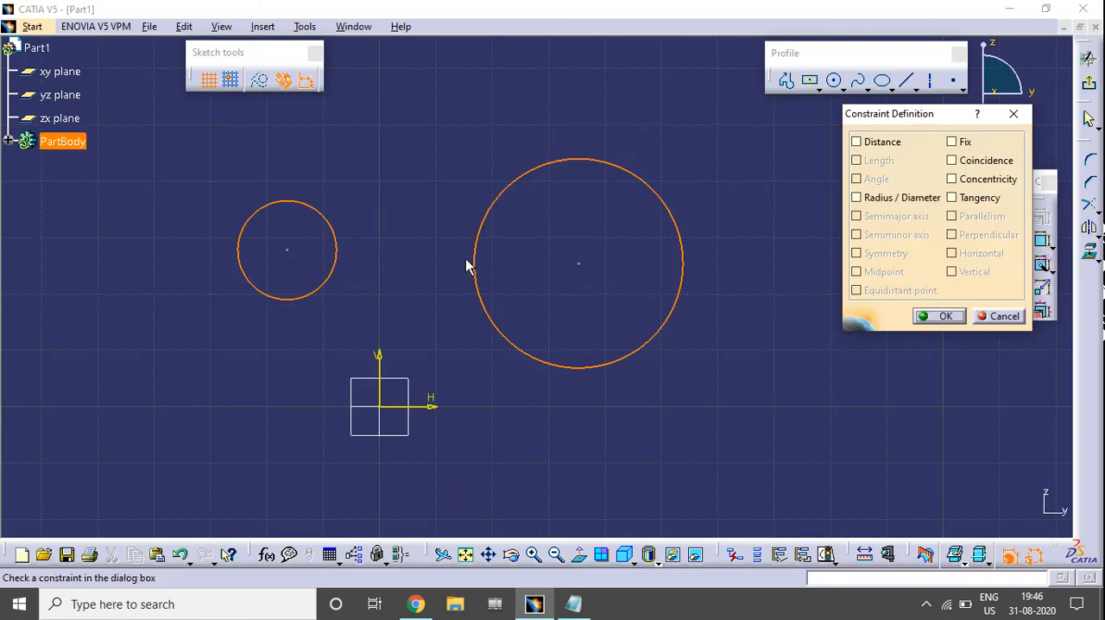
left_click(984, 166)
left_click(939, 317)
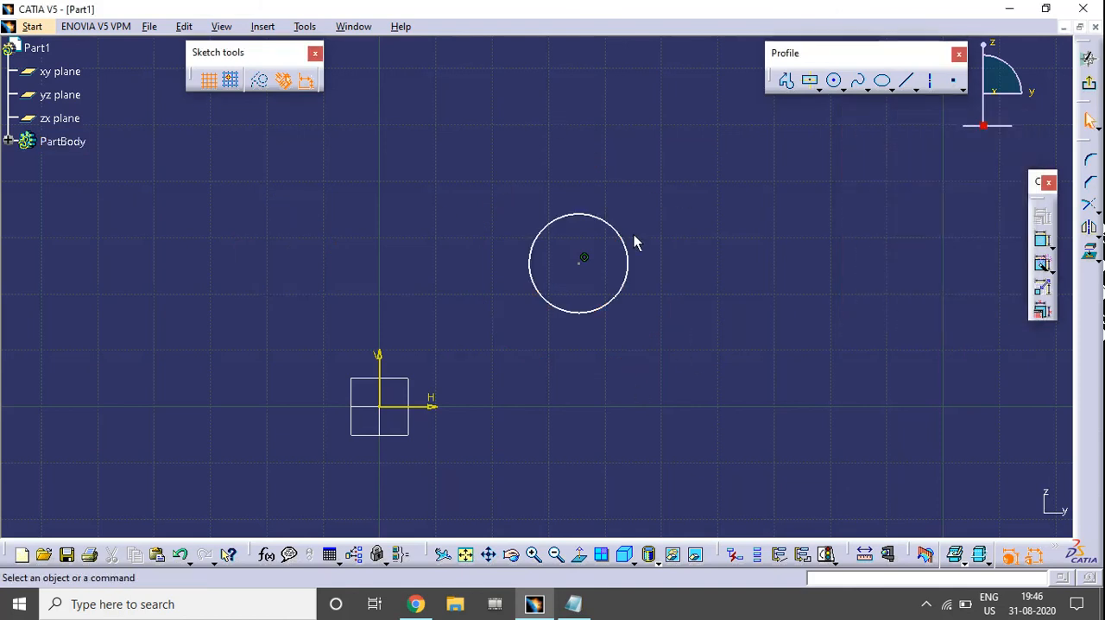
Move and enlarge the coincident circles to test that they share the same centre and size
left_click(586, 259)
left_click(698, 365)
left_click_drag(604, 223, 584, 208)
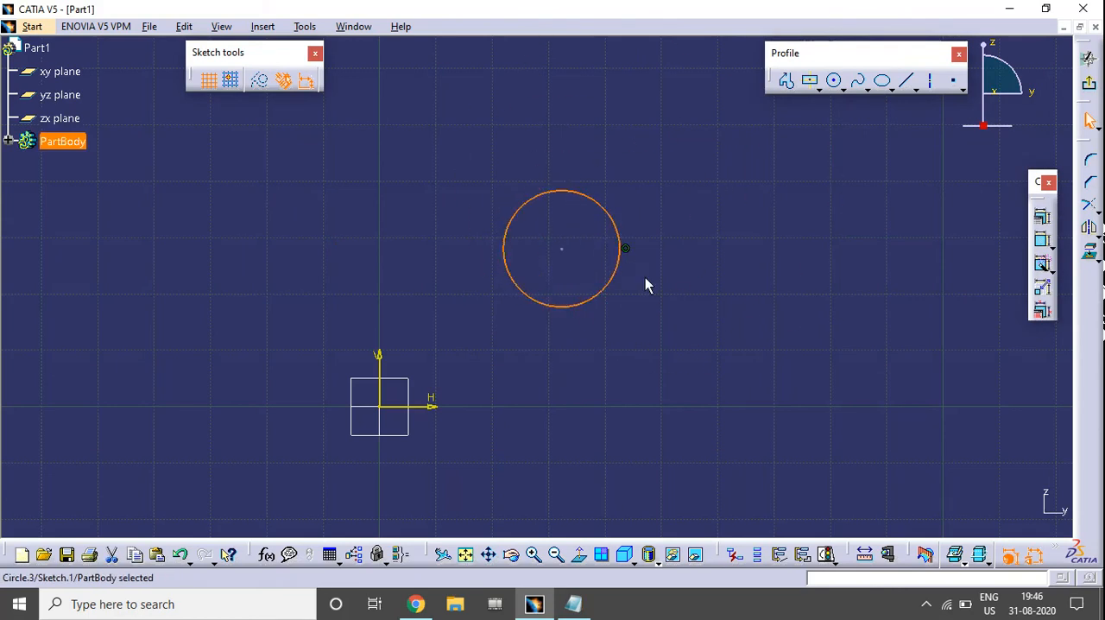
left_click(700, 335)
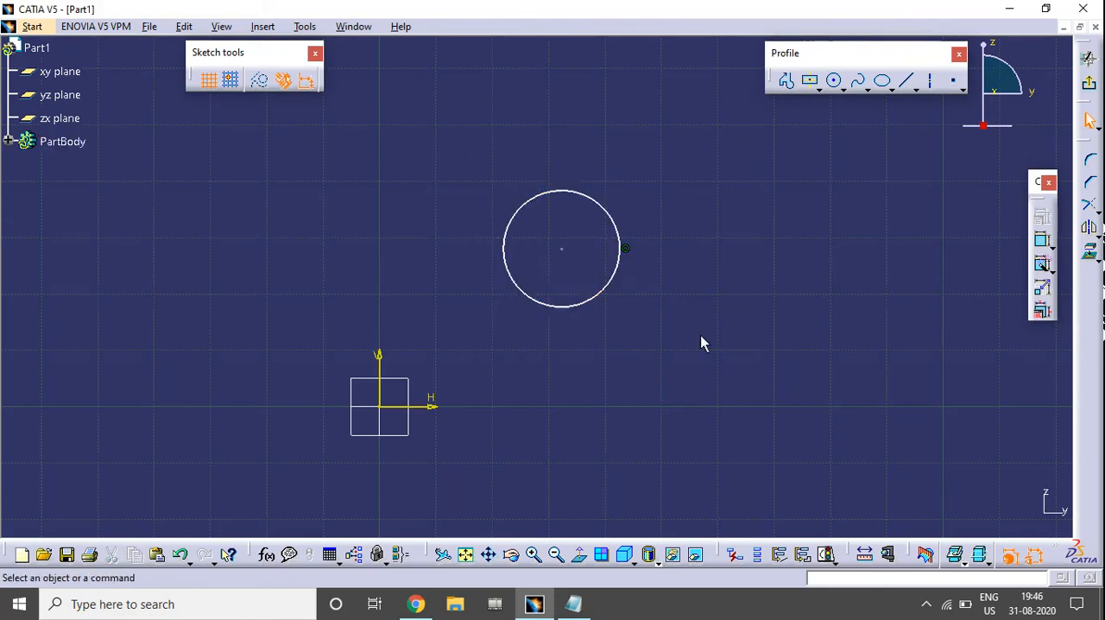
Delete one of the two overlapping coincident circles from the sketch
left_click(609, 214)
right_click(595, 200)
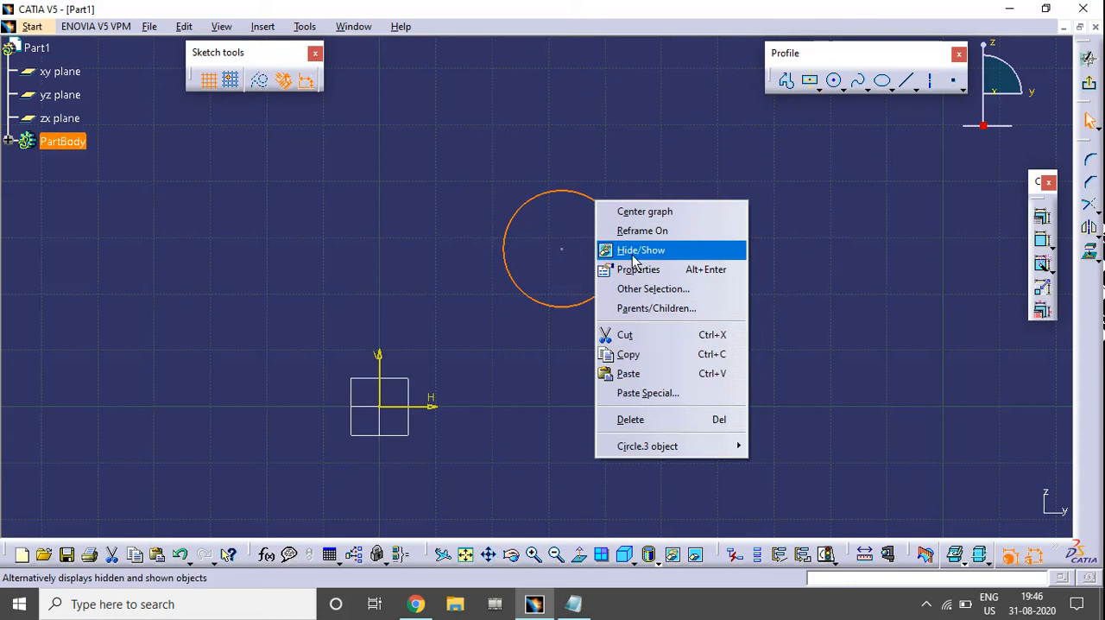
left_click(649, 421)
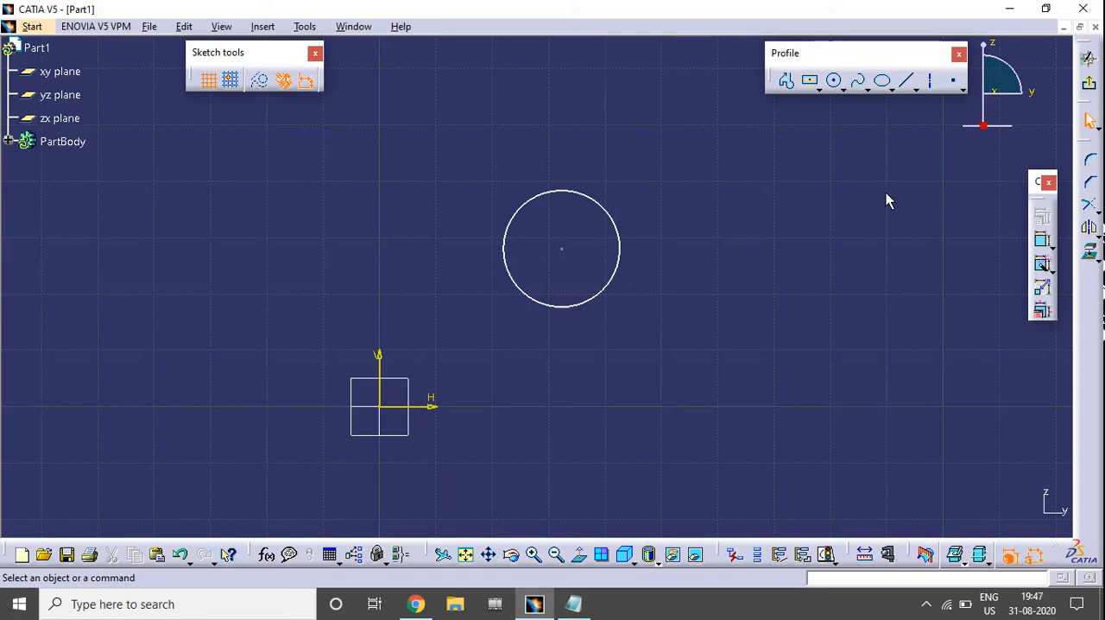
Sketch a new circle to the left of the vertical axis, larger than the remaining one and level with it
left_click(834, 80)
left_click(255, 250)
left_click(344, 249)
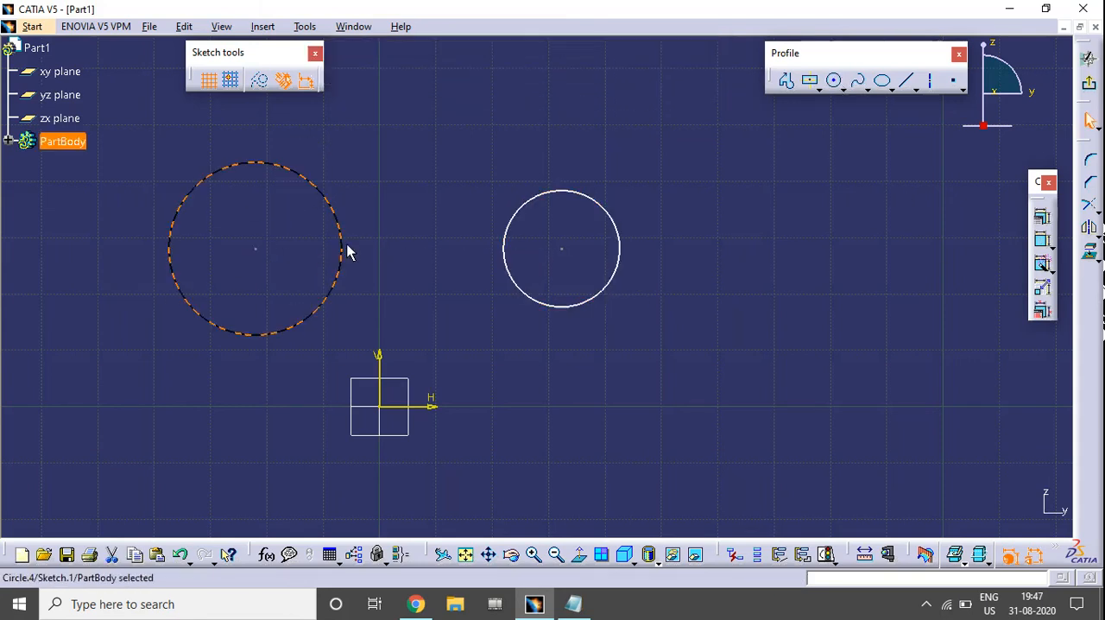
Try a Tangency constraint that places the smaller circle inside the larger one, and undo it
left_click(575, 197)
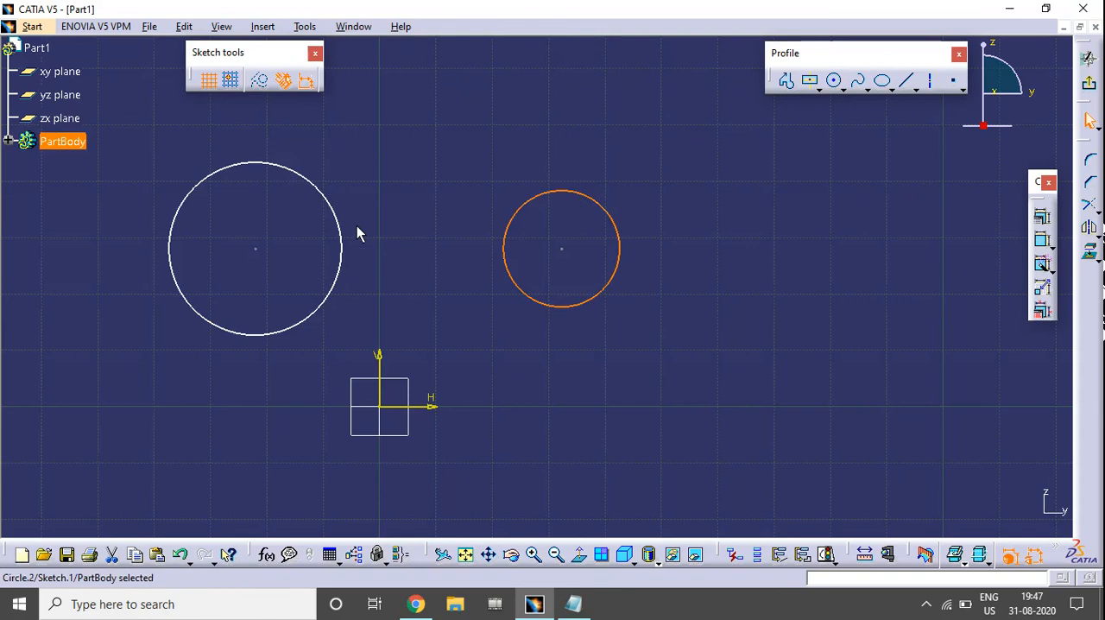
left_click(326, 207, "ctrl")
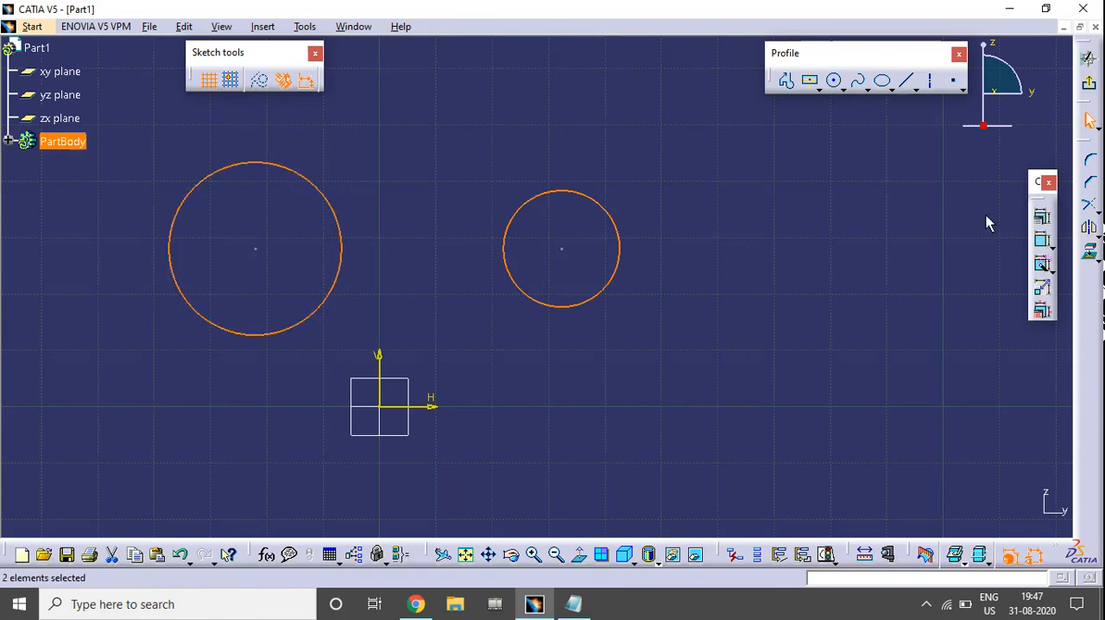
left_click(1042, 215)
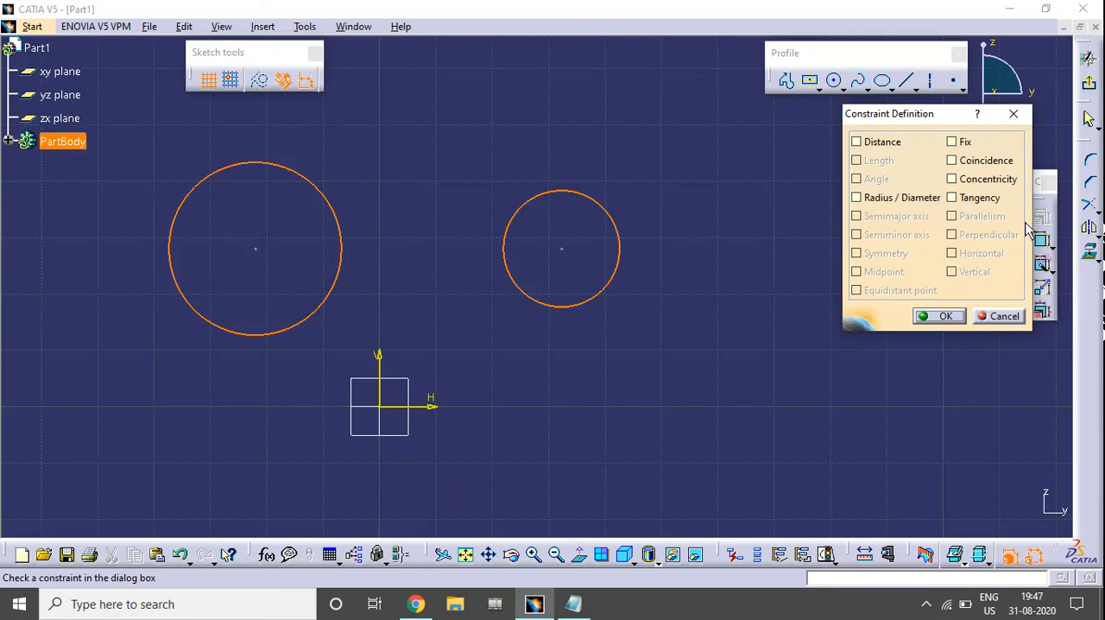
left_click(982, 198)
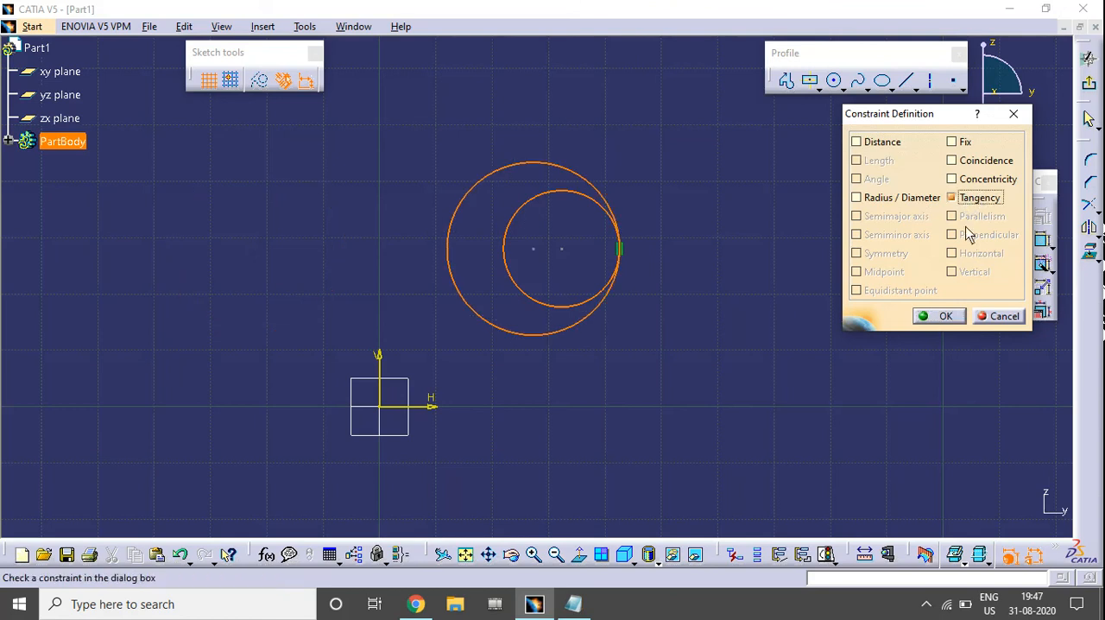
left_click(925, 317)
mouse_move(640, 301)
middle_mouse_down()
mouse_move(659, 293)
mouse_move(540, 175)
middle_mouse_up()
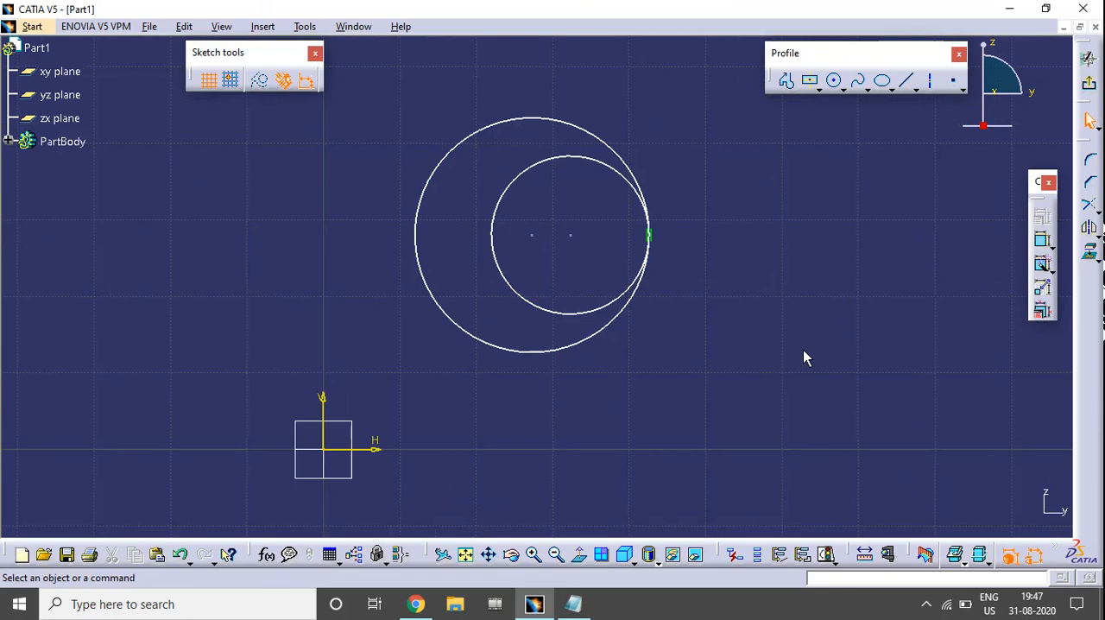
key("ctrl+z")
left_click(737, 349)
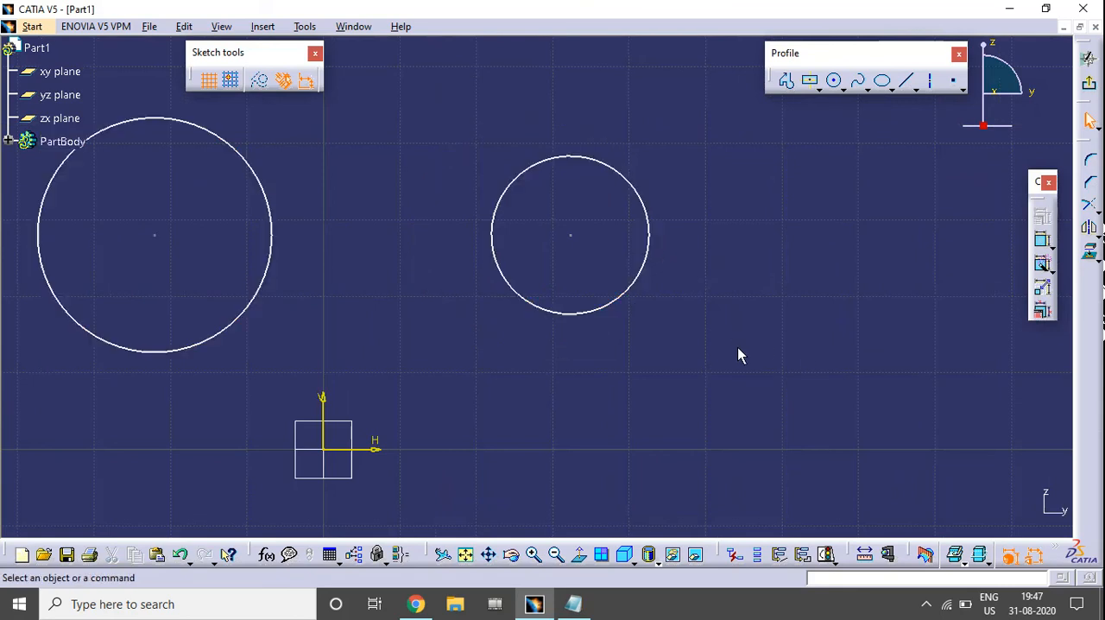
Apply a Tangency constraint between the facing sides of the two circles so that they touch externally
left_click(493, 246)
left_click(271, 230, "ctrl")
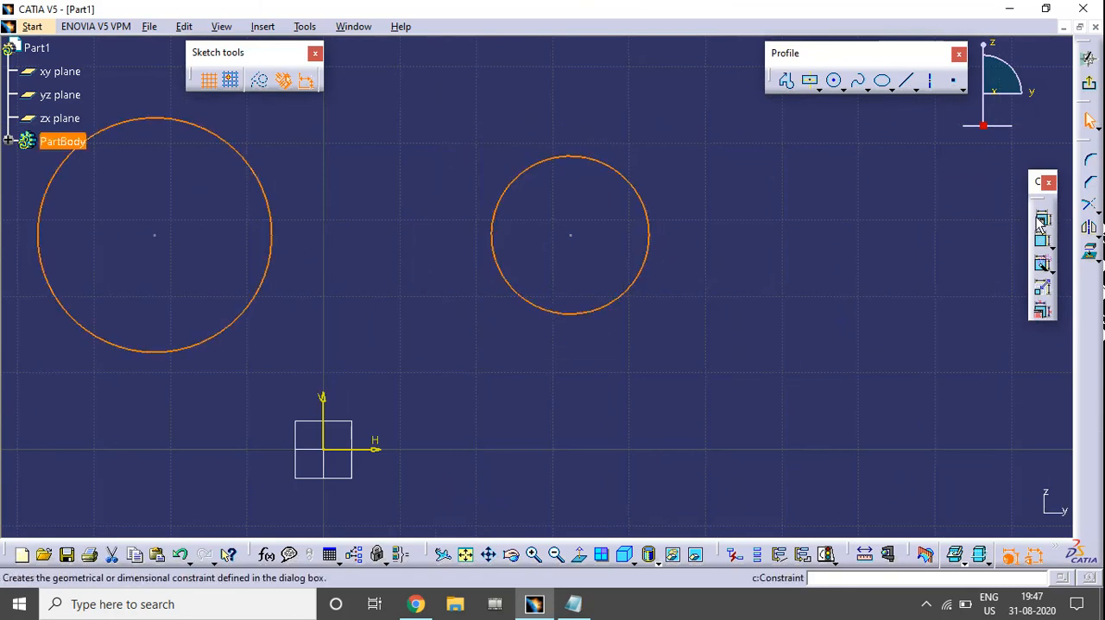
left_click(1042, 216)
left_click(964, 196)
left_click(941, 315)
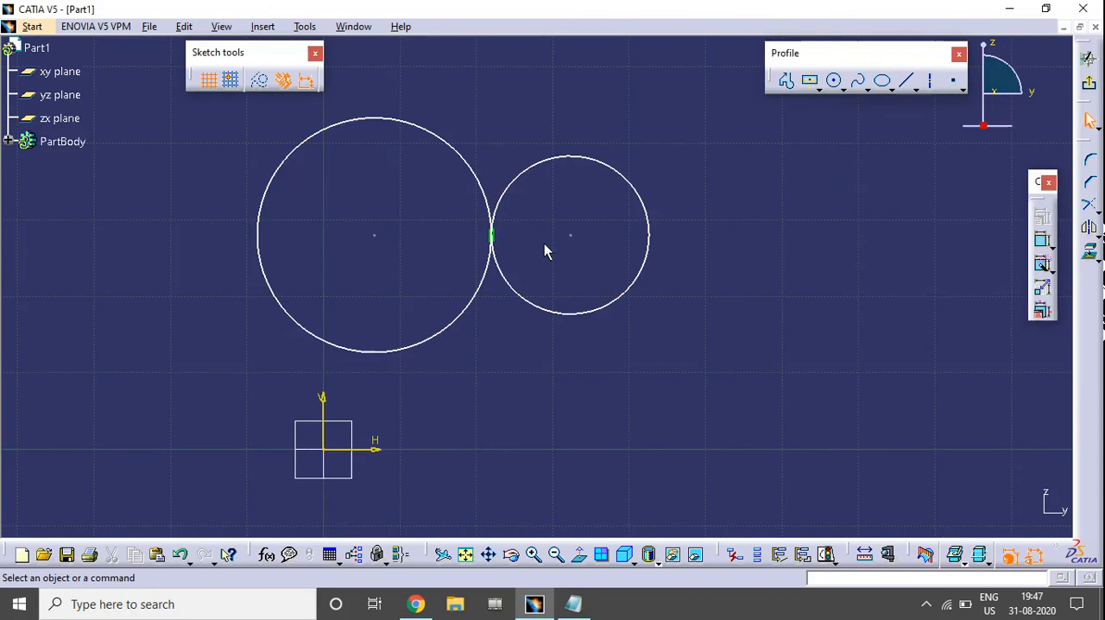
Shrink the smaller circle slightly to test the external tangency with the larger circle
mouse_move(654, 333)
middle_mouse_down()
mouse_move(803, 348)
mouse_move(809, 286)
middle_mouse_up()
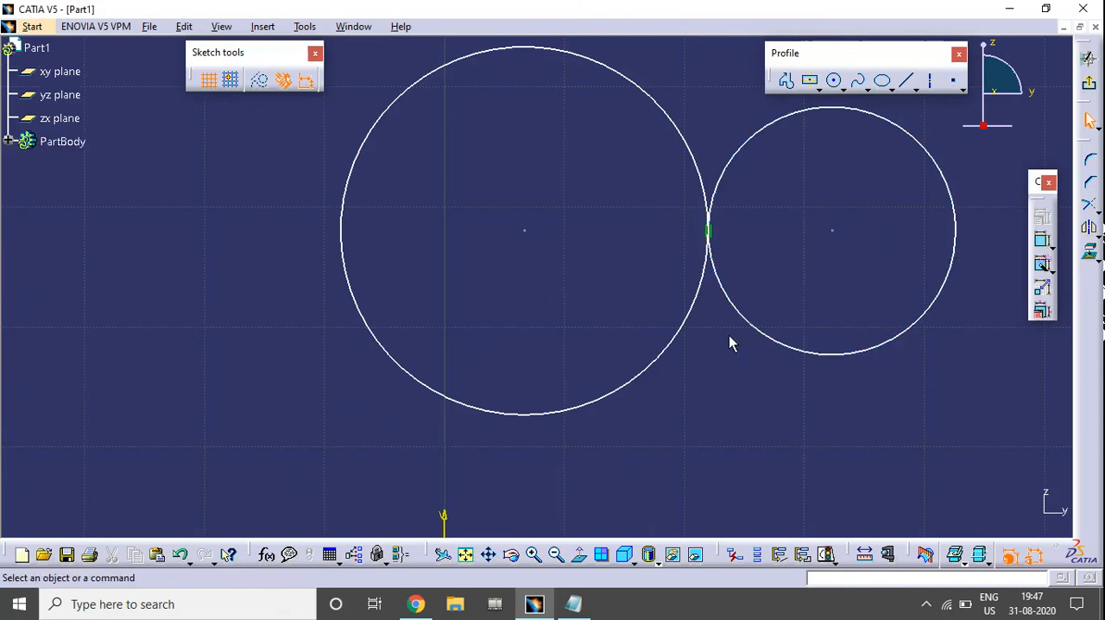
mouse_move(706, 239)
middle_mouse_down()
mouse_move(642, 259)
mouse_move(633, 353)
middle_mouse_up()
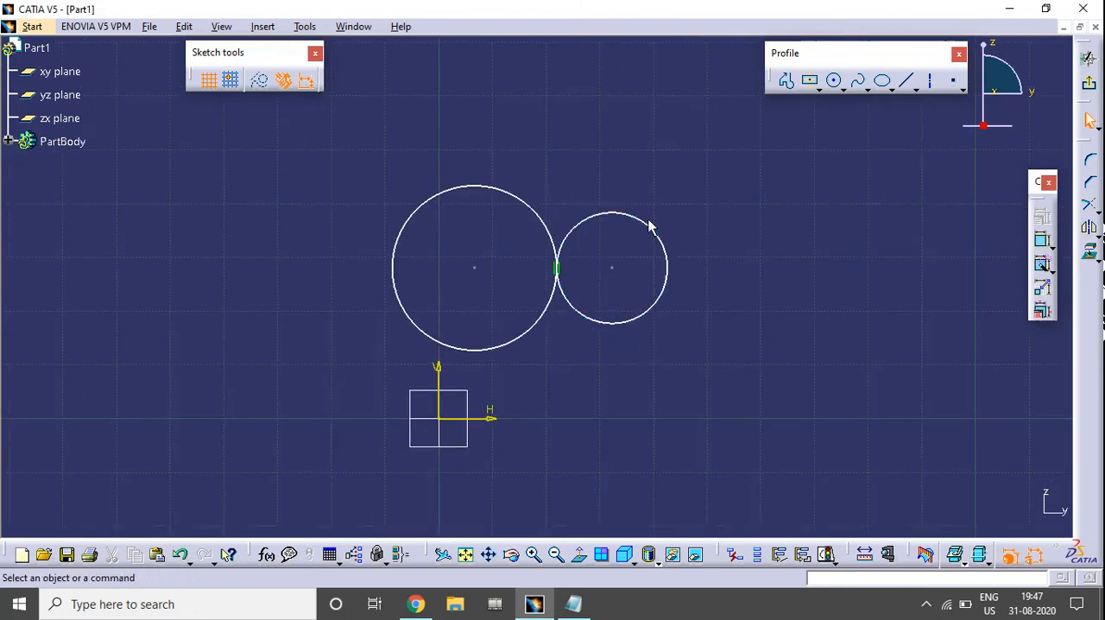
mouse_move(649, 230)
left_mouse_down()
mouse_move(678, 222)
mouse_move(634, 239)
mouse_move(644, 238)
left_mouse_up()
left_click_drag(768, 415, 317, 156)
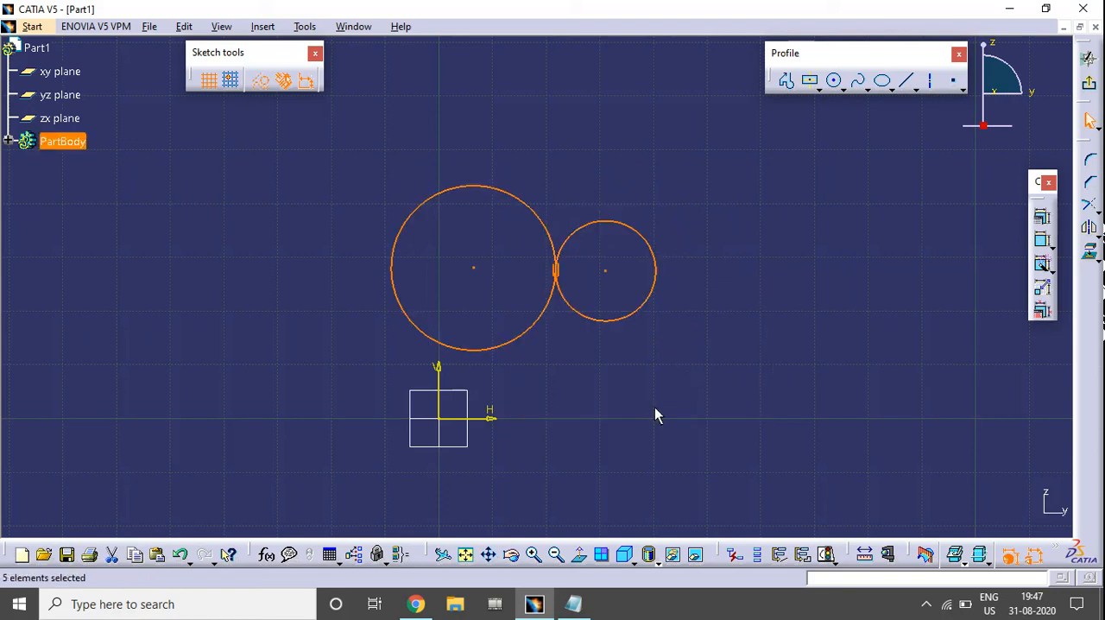
left_click(654, 407)
Undo the smaller circle's resizing and the tangency constraint between the circles
key("ctrl+z")
key("ctrl+z")
key("ctrl+z")
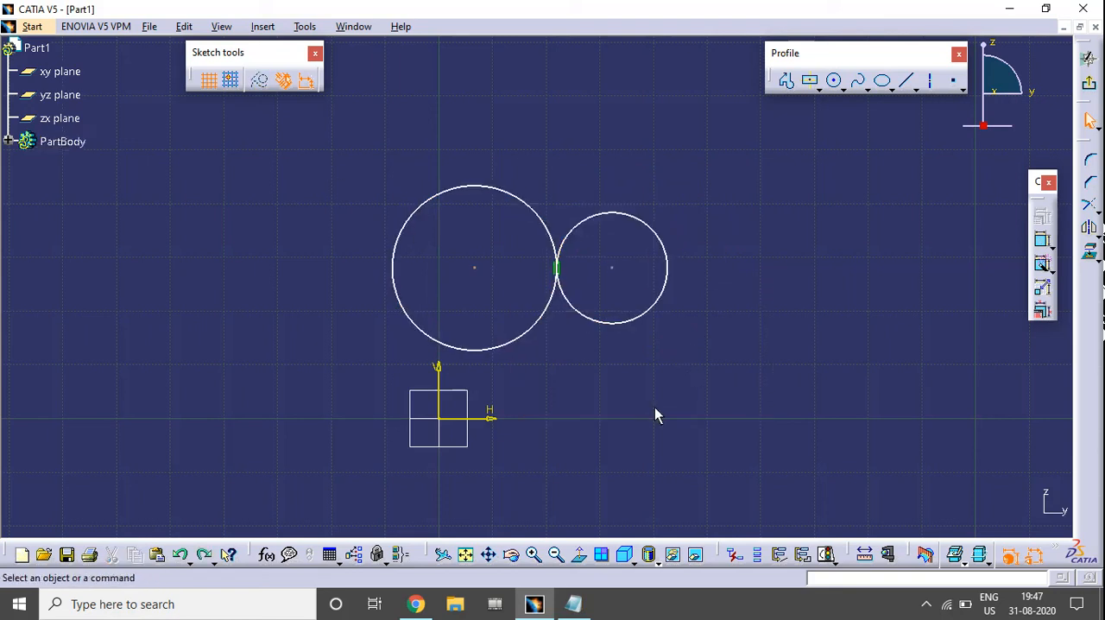
left_click(861, 302)
Sketch a slanted line that starts above the smaller circle and descends to its right
left_click(905, 80)
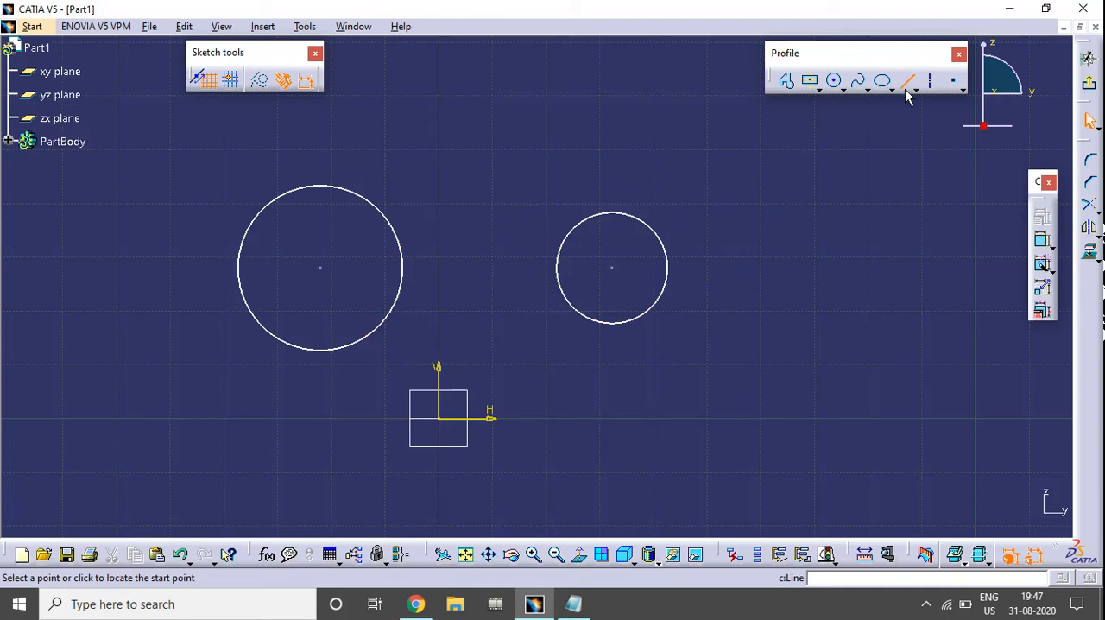
middle_click_drag(813, 164, 771, 280)
left_click(569, 179)
left_click(766, 352)
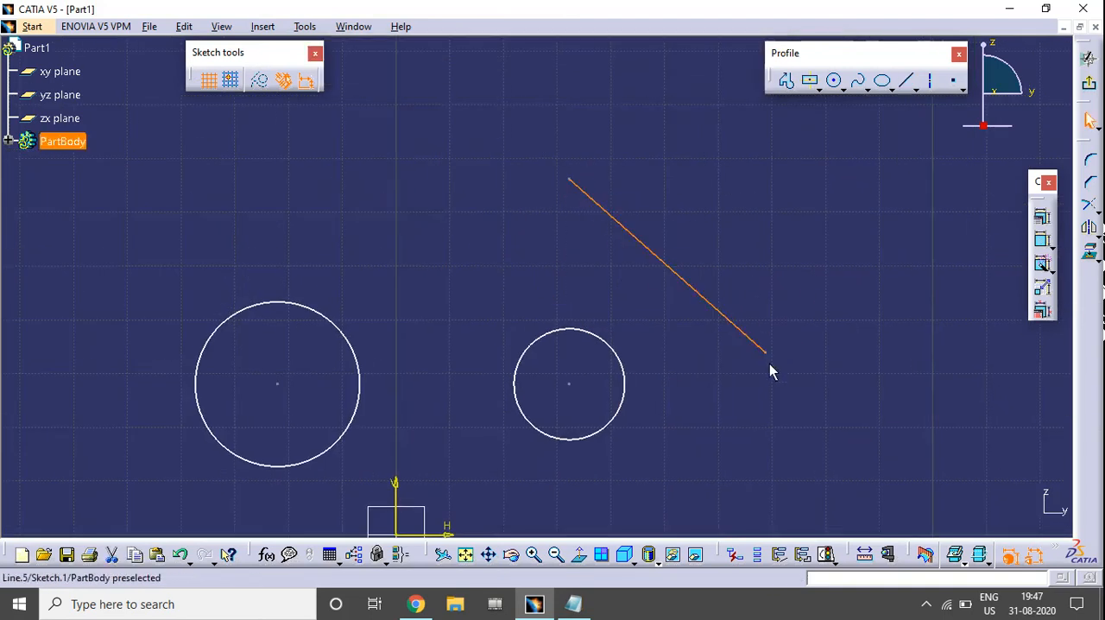
Apply a Tangency constraint between the smaller circle and the slanted line
left_click(607, 349)
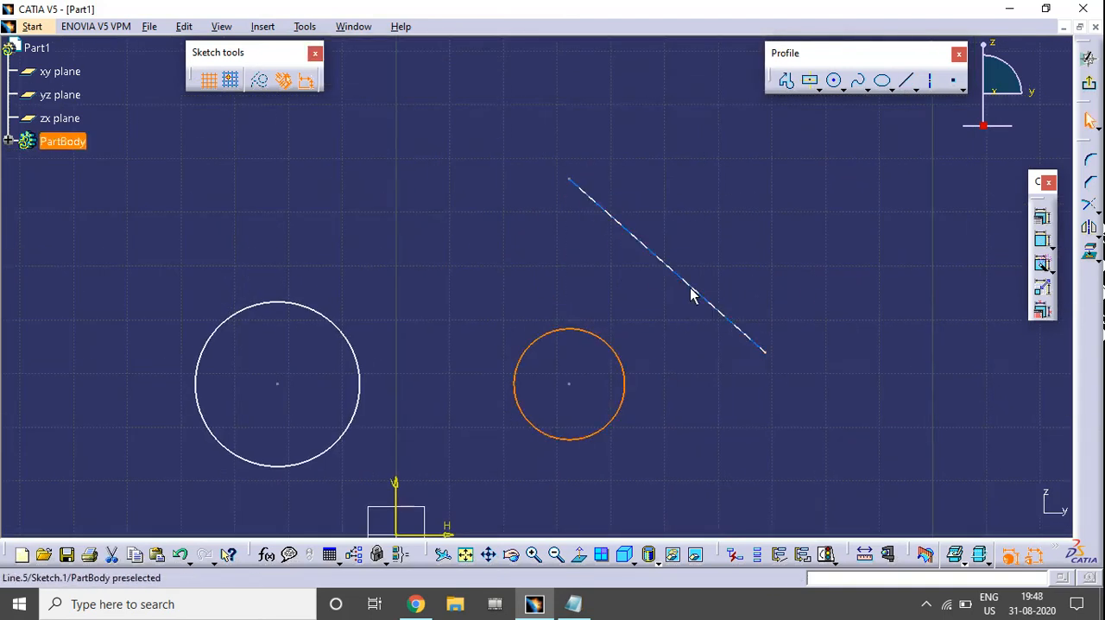
left_click(689, 286, "ctrl")
left_click(1042, 215)
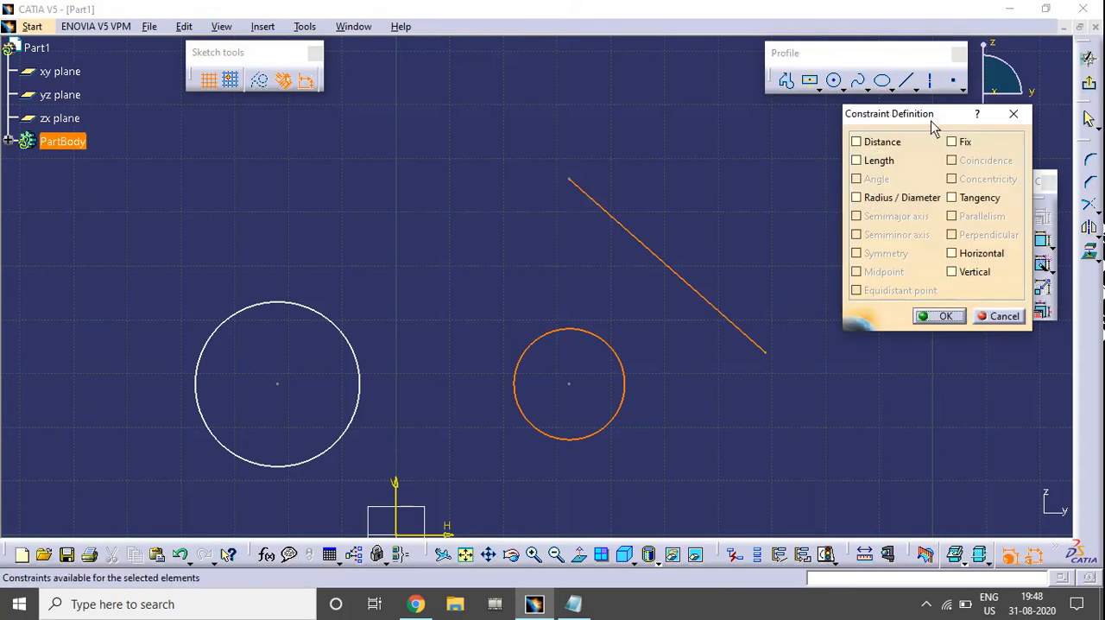
left_click_drag(932, 121, 931, 115)
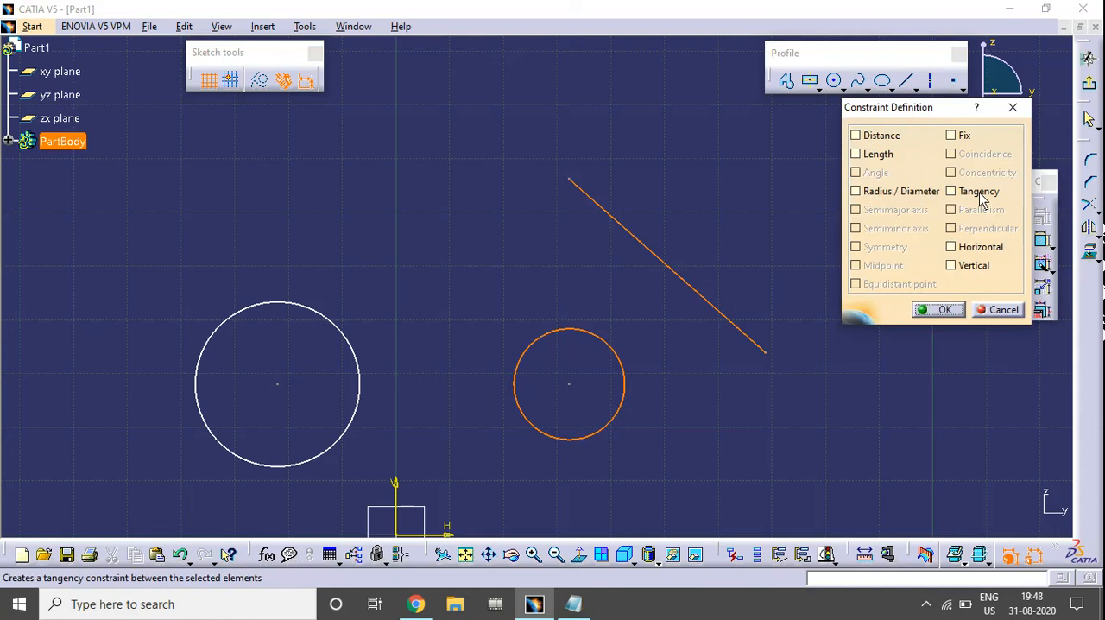
left_click(951, 191)
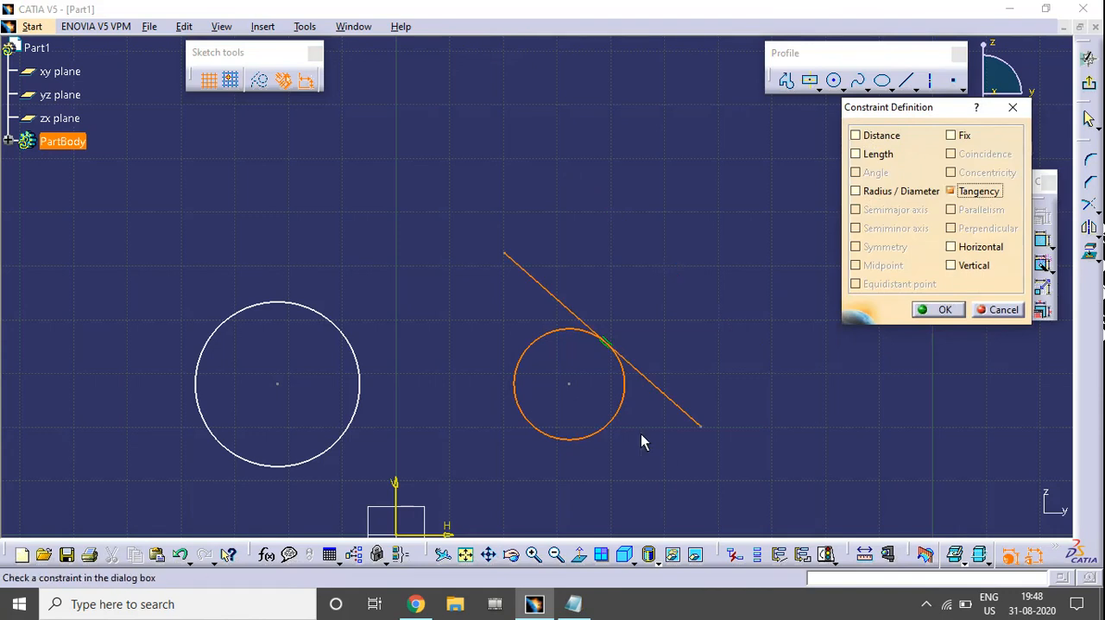
middle_click_drag(641, 438, 646, 352)
left_click(944, 310)
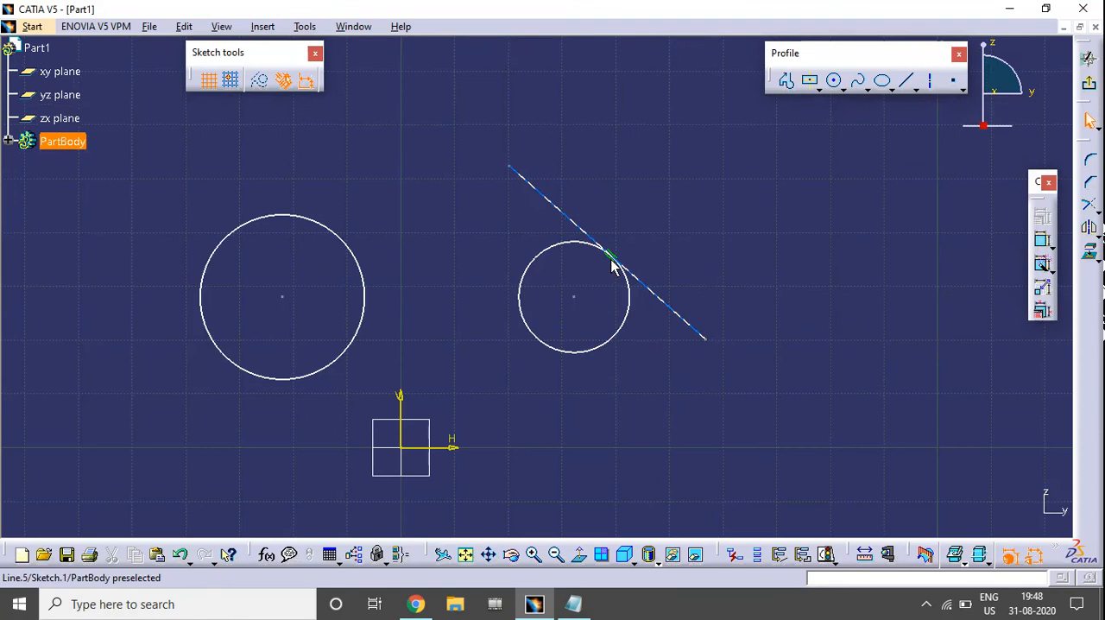
Delete both circles and the tangent line from the sketch
middle_click_drag(580, 303, 631, 311)
left_click_drag(229, 122, 831, 378)
key("Delete")
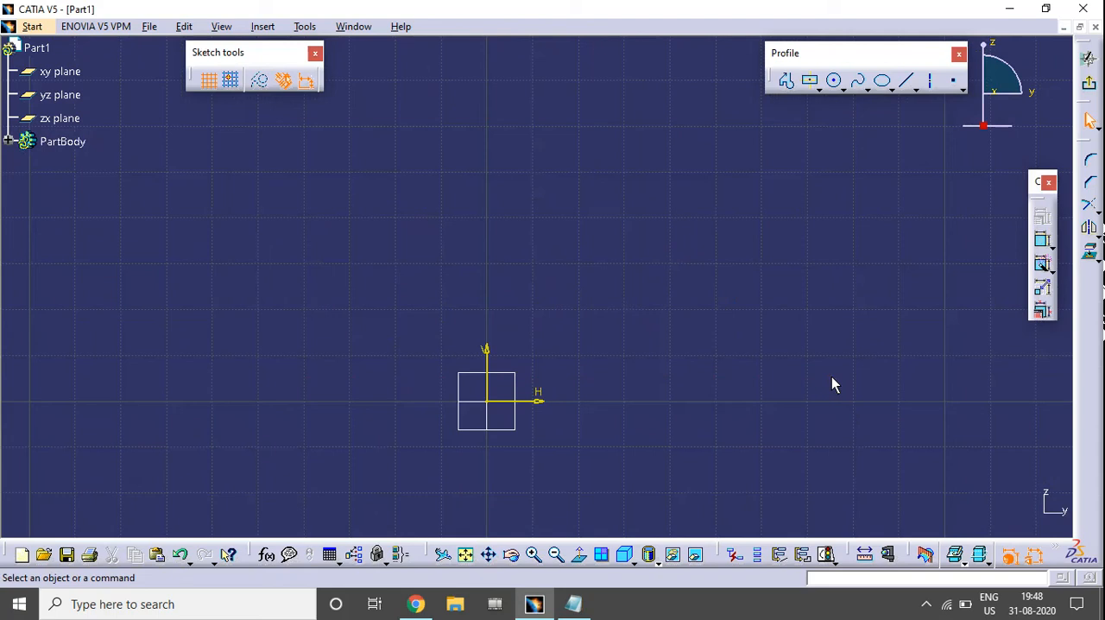
Sketch an ellipse above and to the right of the origin, with a major radius of about 28 mm and tilted about 10 degrees
left_click(881, 80)
left_click(624, 313)
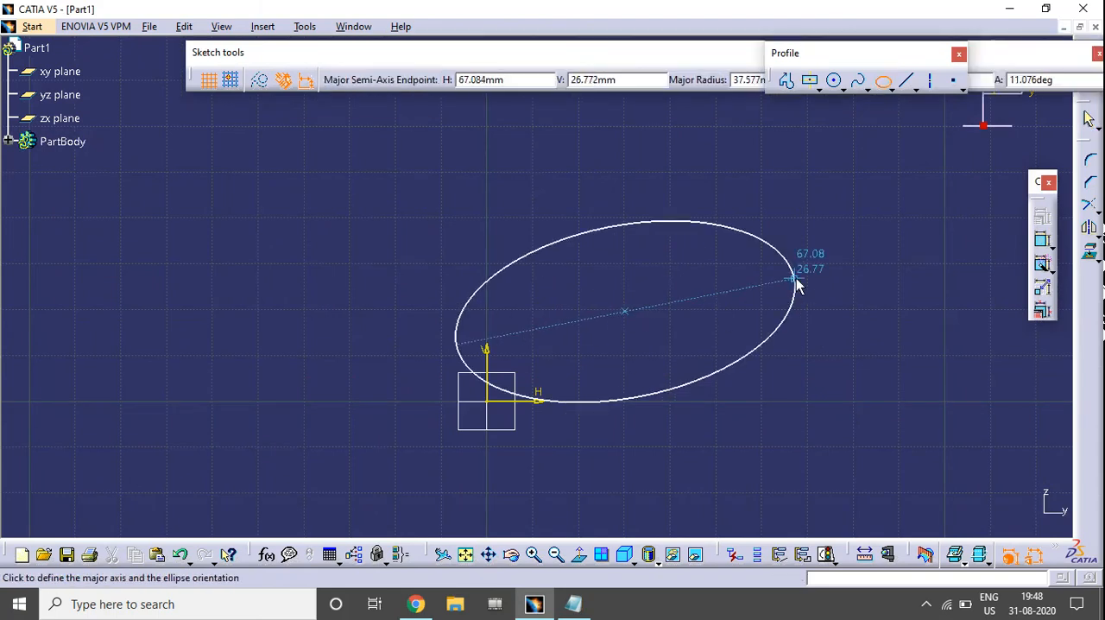
left_click(737, 293)
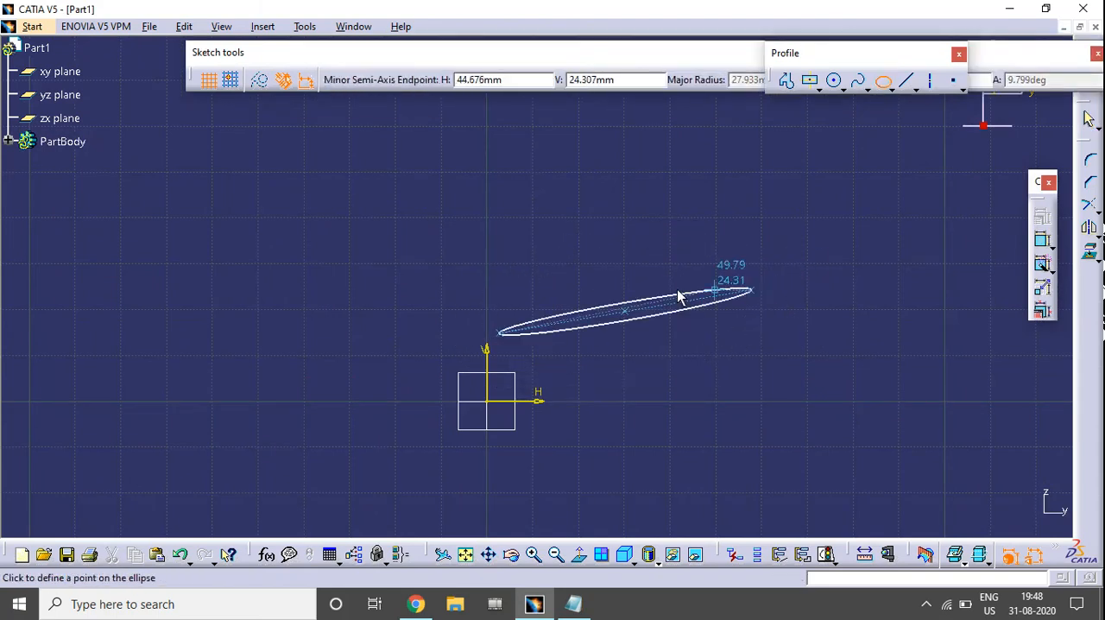
left_click(601, 265)
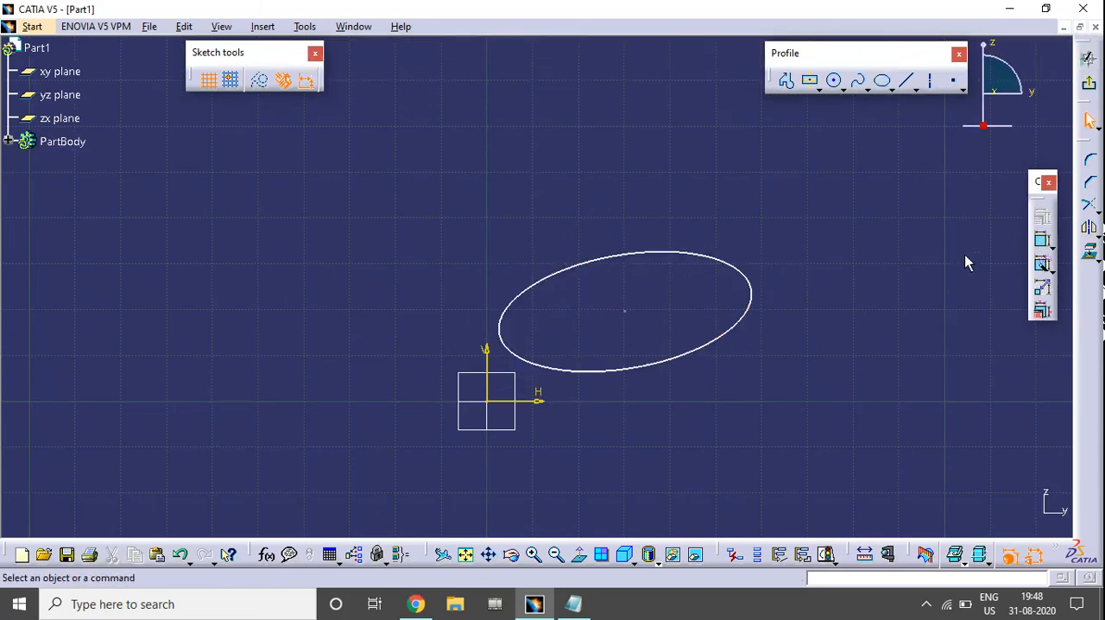
Apply Semimajor axis and Semiminor axis constraints to the ellipse
left_click(725, 264)
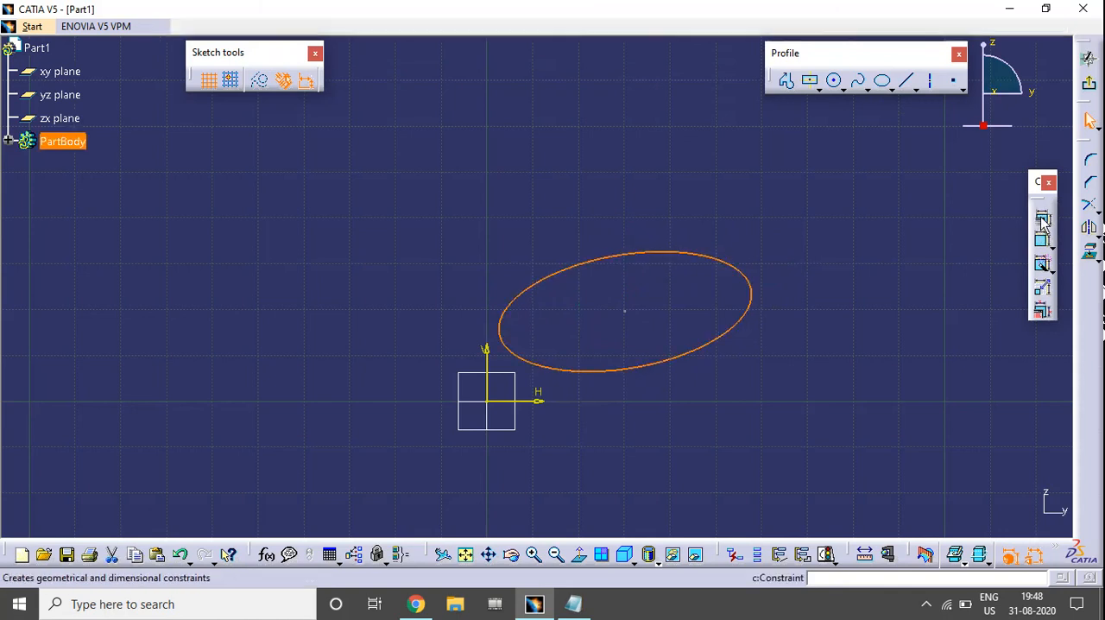
left_click(1042, 215)
left_click_drag(855, 103, 862, 70)
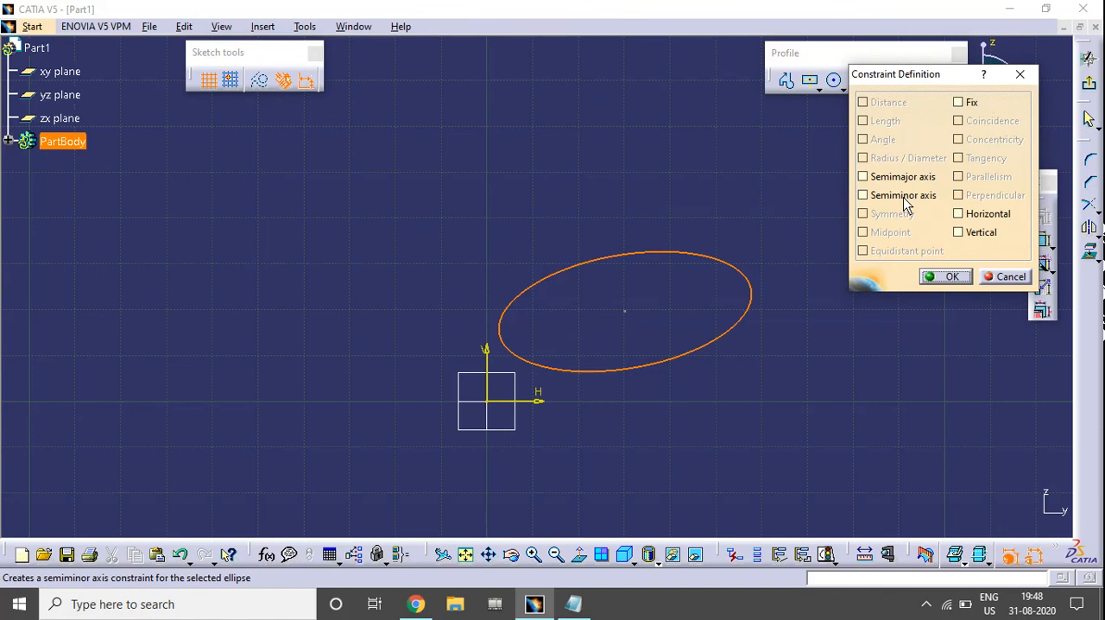
left_click(901, 178)
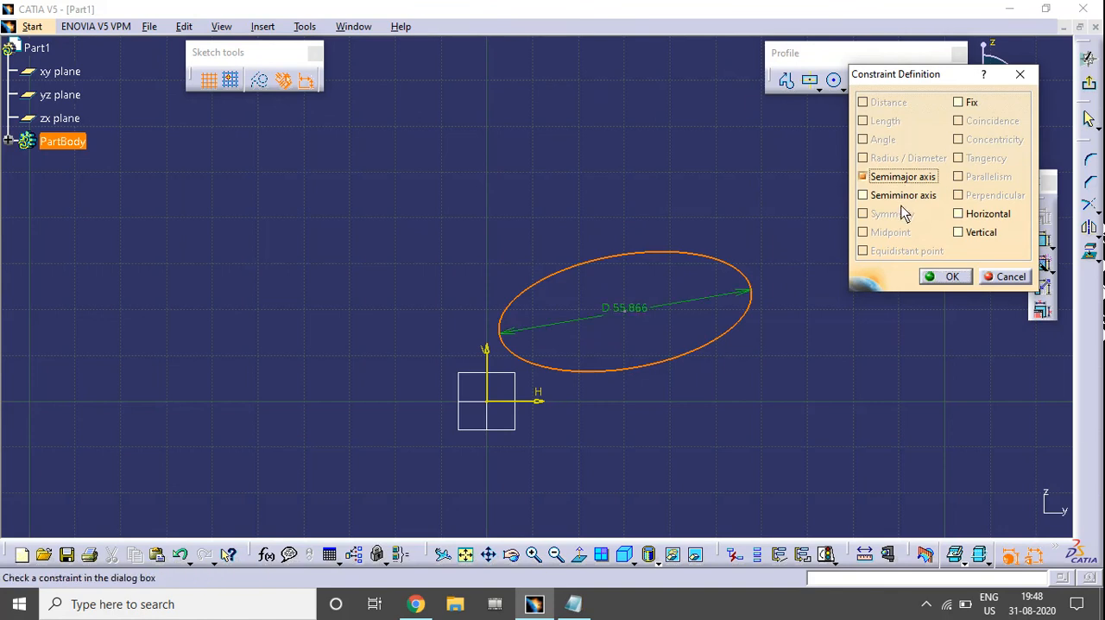
left_click(904, 198)
left_click(949, 277)
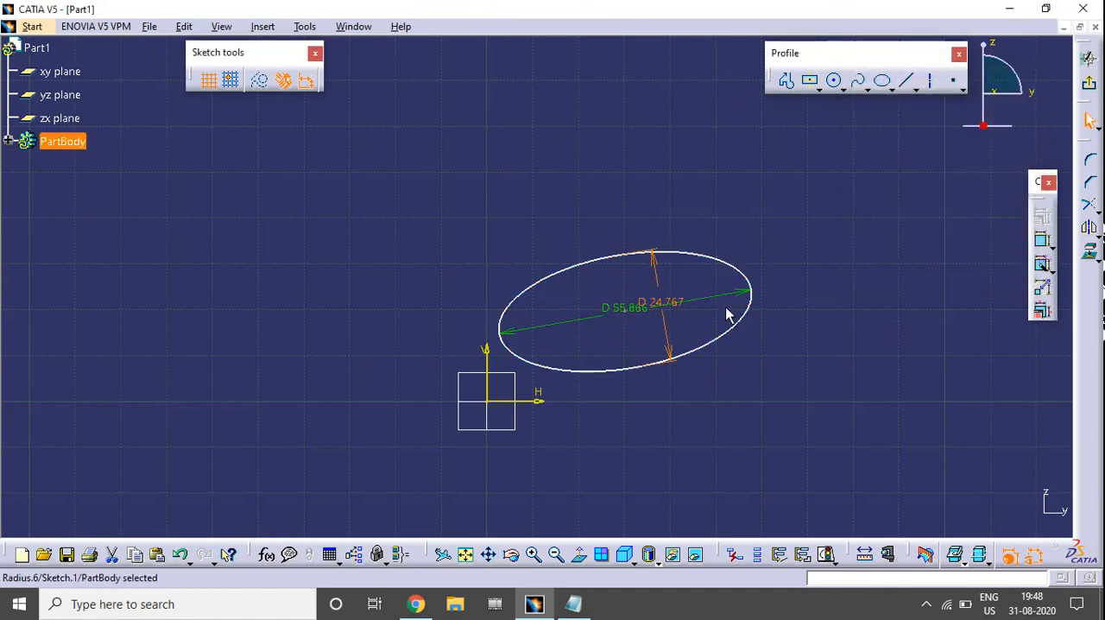
Move the ellipse's axis dimensions outside its outline and view the major axis dimension's definition without changing it
left_click_drag(695, 302, 639, 168)
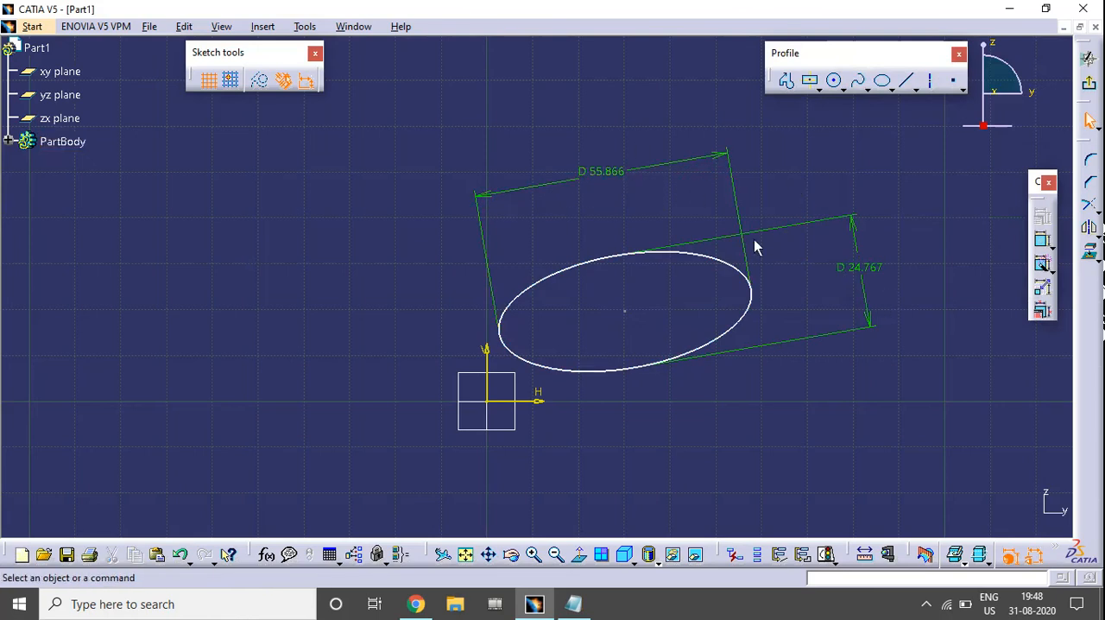
double_click(595, 168)
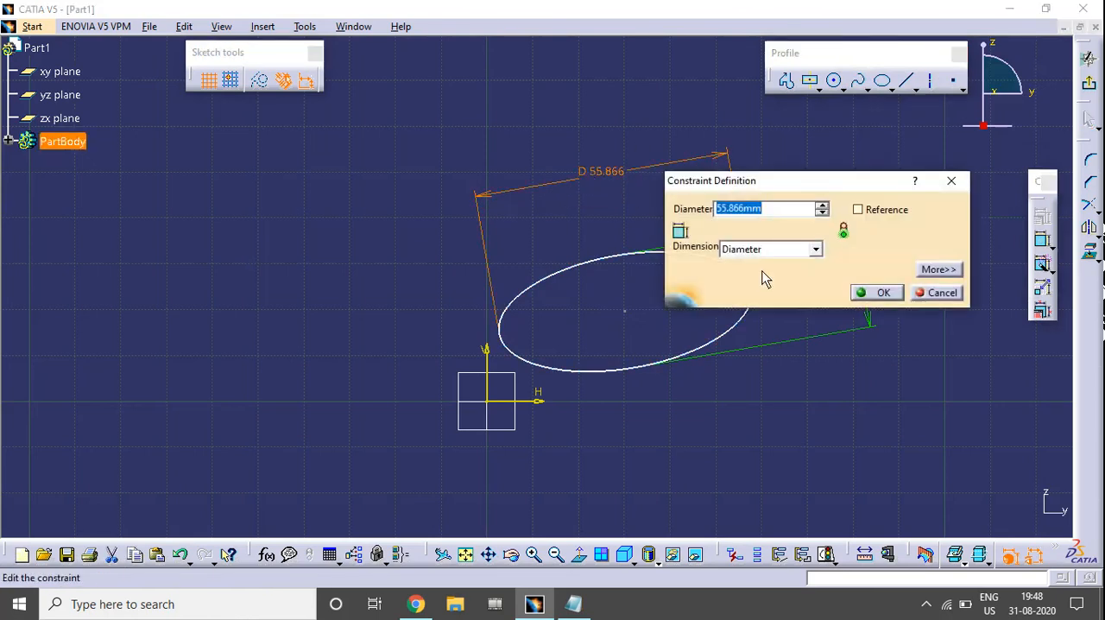
left_click(938, 293)
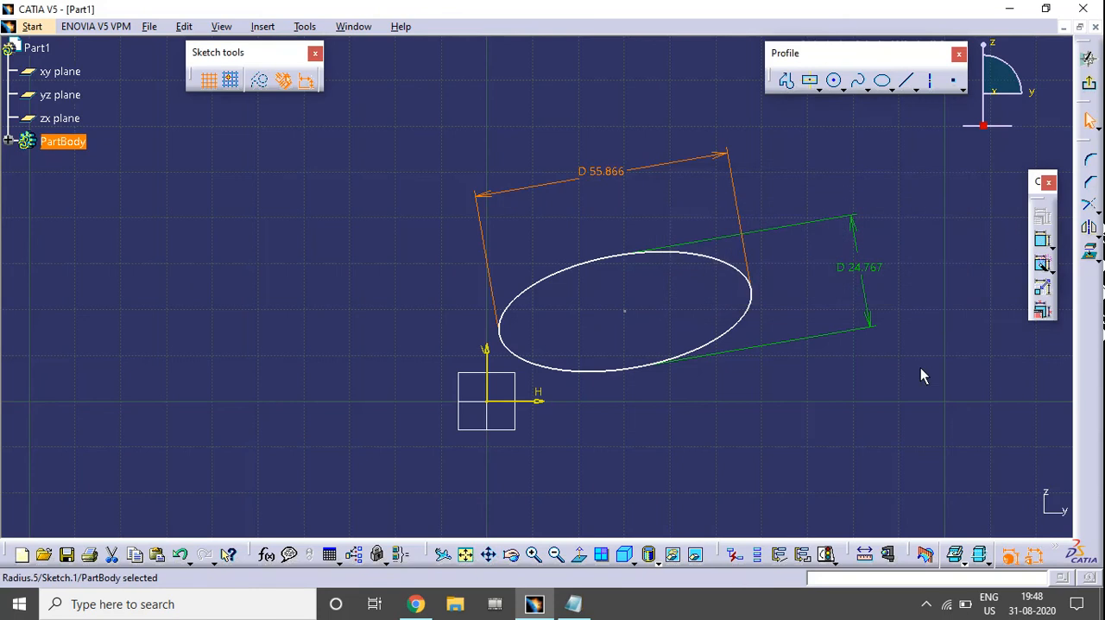
Delete the ellipse with its dimensions and sketch a small circle above and to the right of the origin
key("ctrl+a")
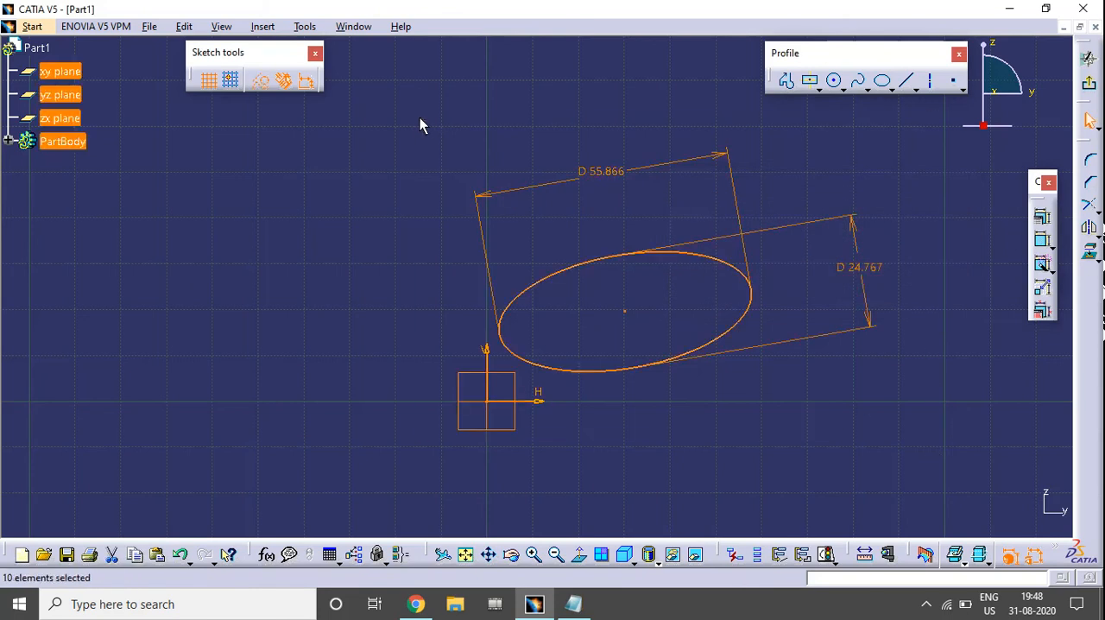
key("Delete")
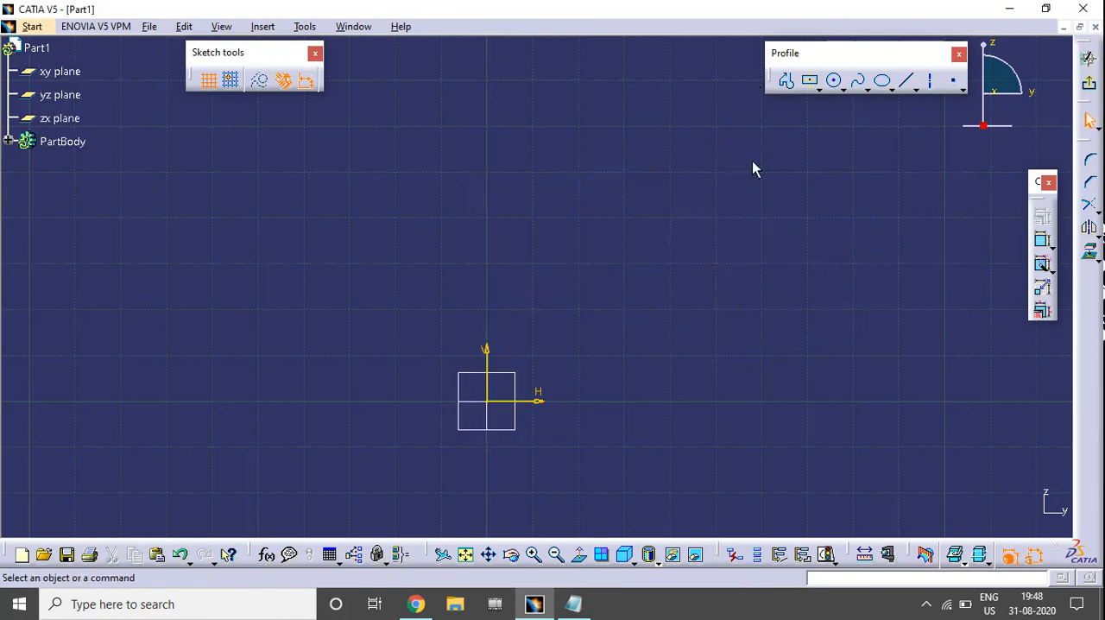
left_click(834, 80)
left_click(709, 259)
left_click(737, 235)
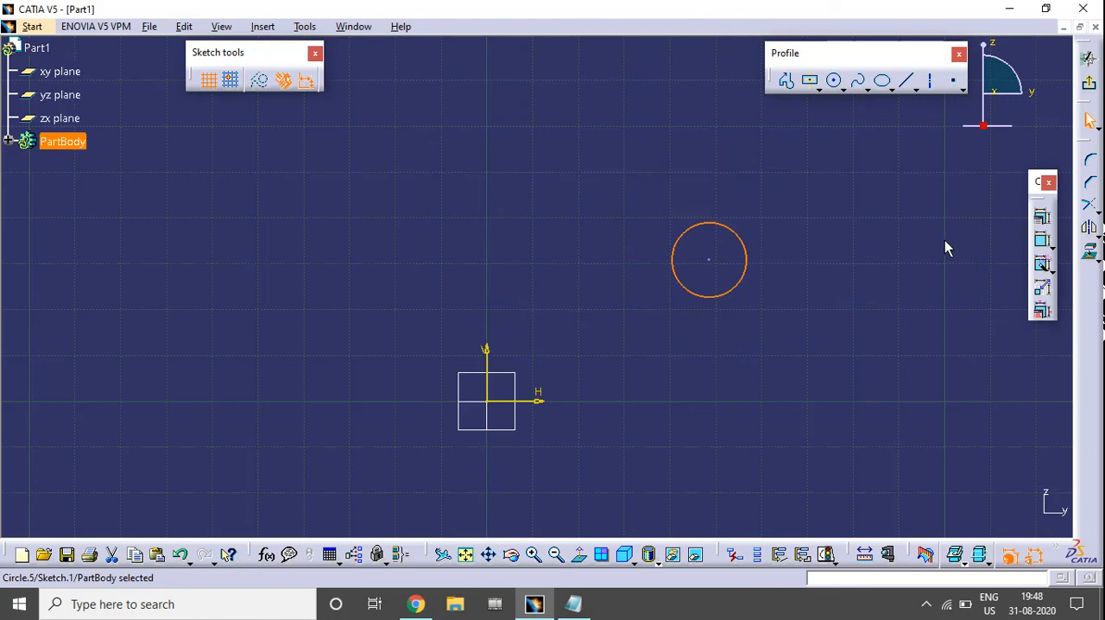
Check which constraints are available for the single circle, closing the definition without applying any
left_click(1042, 239)
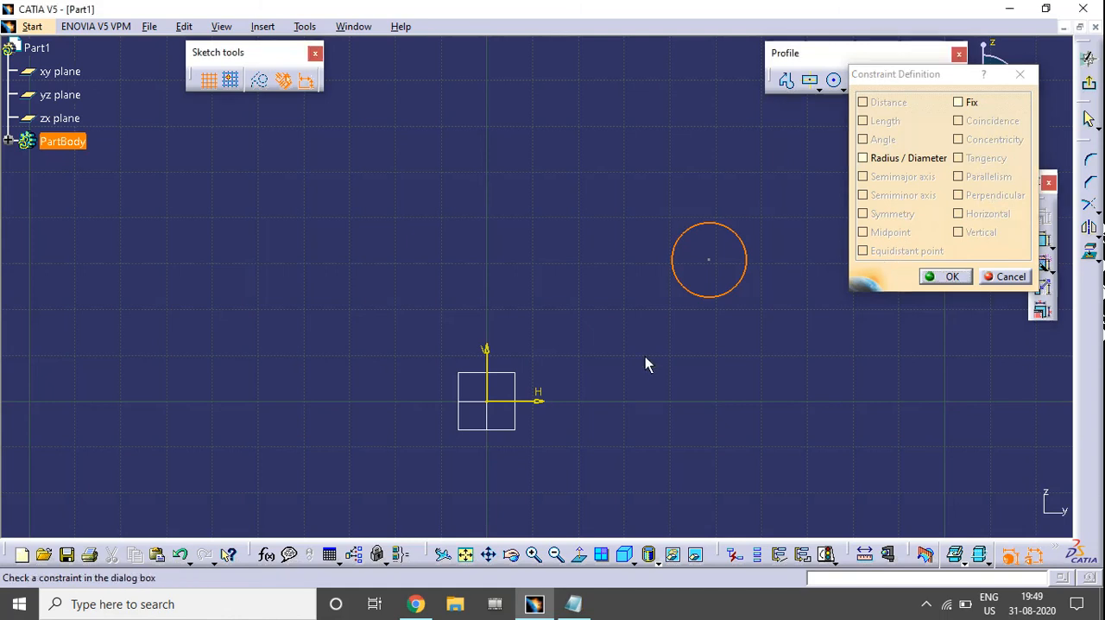
middle_click_drag(594, 280, 595, 311)
left_click(1010, 276)
middle_click_drag(702, 290, 731, 304, "ctrl")
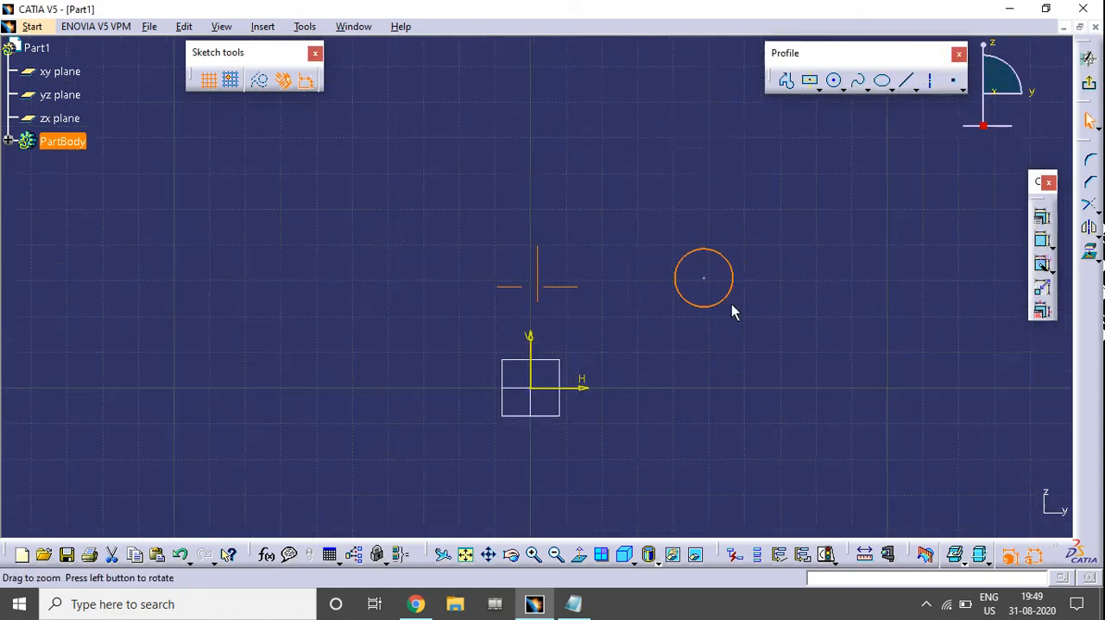
Sketch a larger circle on the opposite side of the vertical axis from the small circle
left_click(834, 82)
left_click(284, 278)
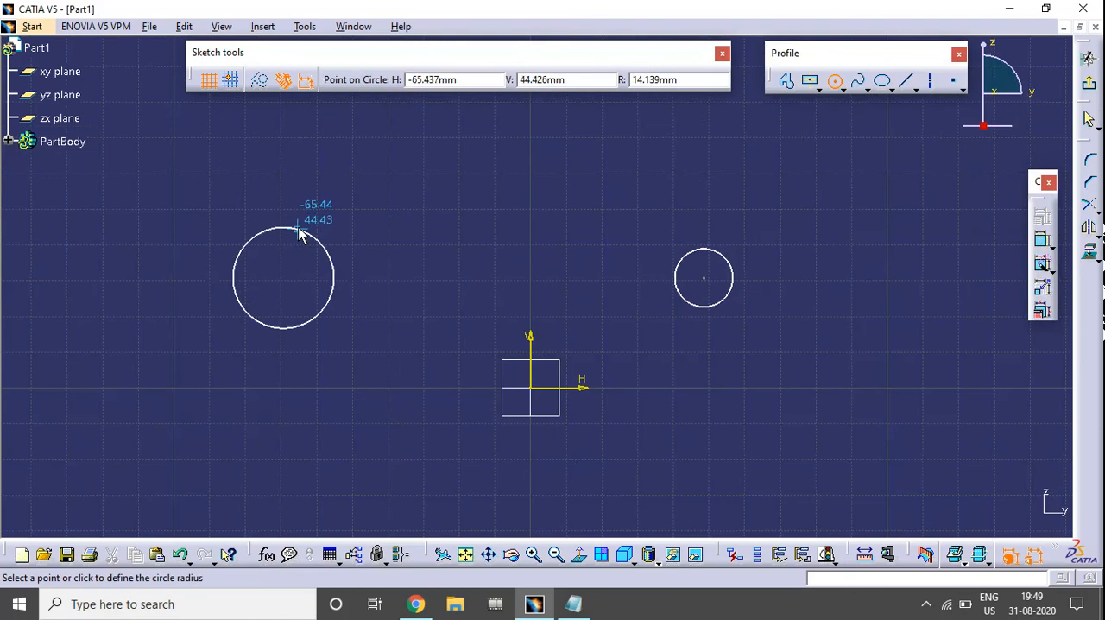
left_click(304, 207)
left_click(595, 299)
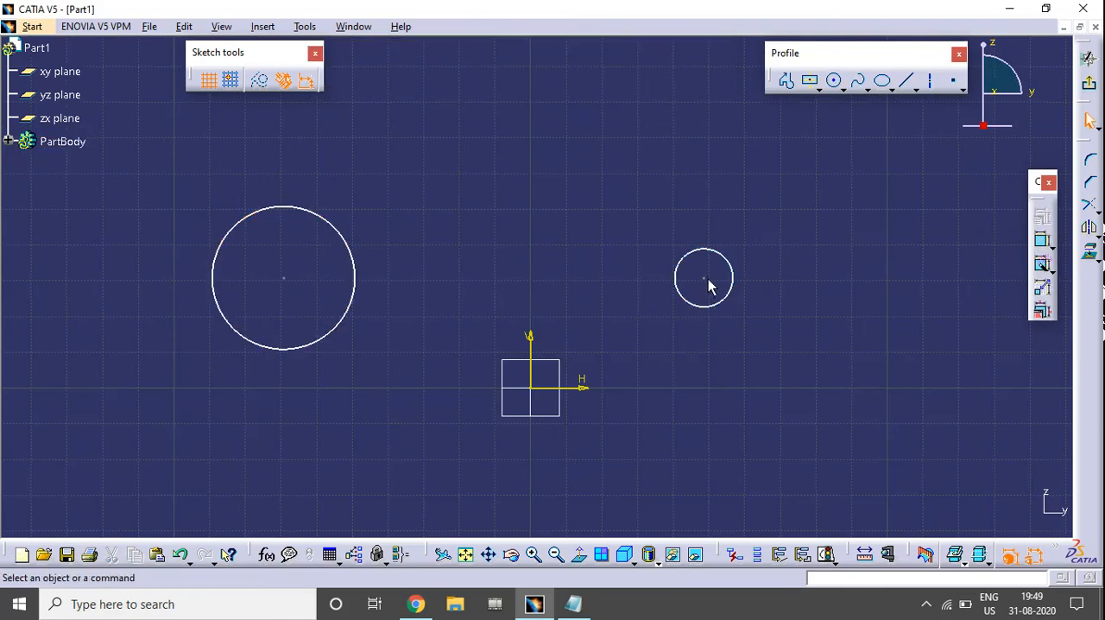
Reposition both circles by their centres so that they sit at roughly the same height on either side of the vertical axis
left_click_drag(704, 278, 740, 269)
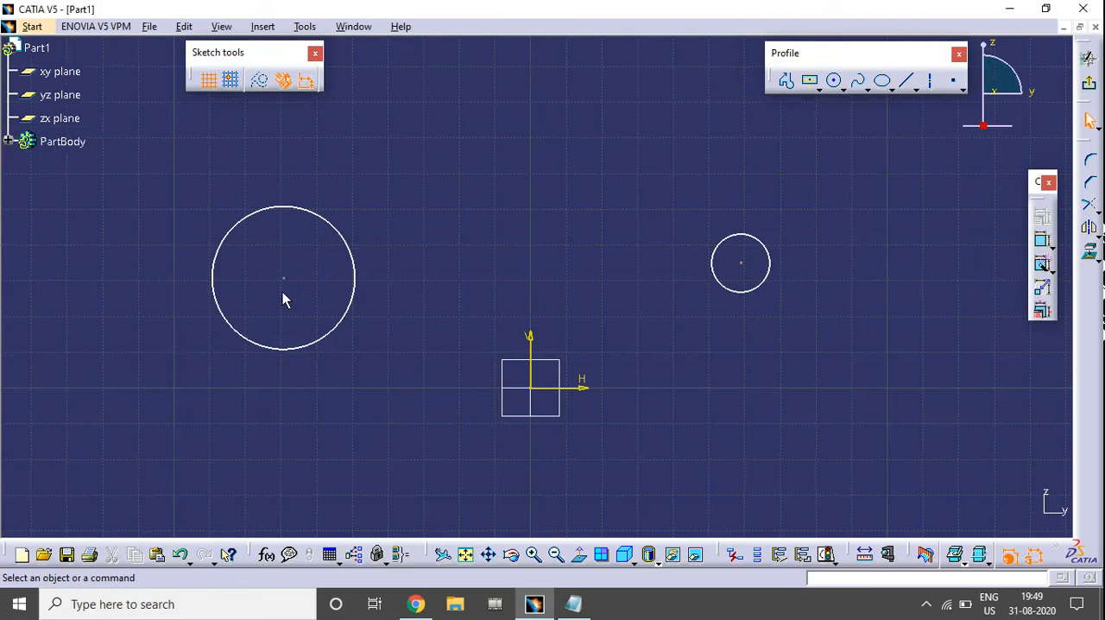
mouse_move(282, 277)
left_mouse_down()
mouse_move(486, 185)
mouse_move(312, 241)
mouse_move(293, 264)
left_mouse_up()
left_click(312, 241)
left_click(902, 413)
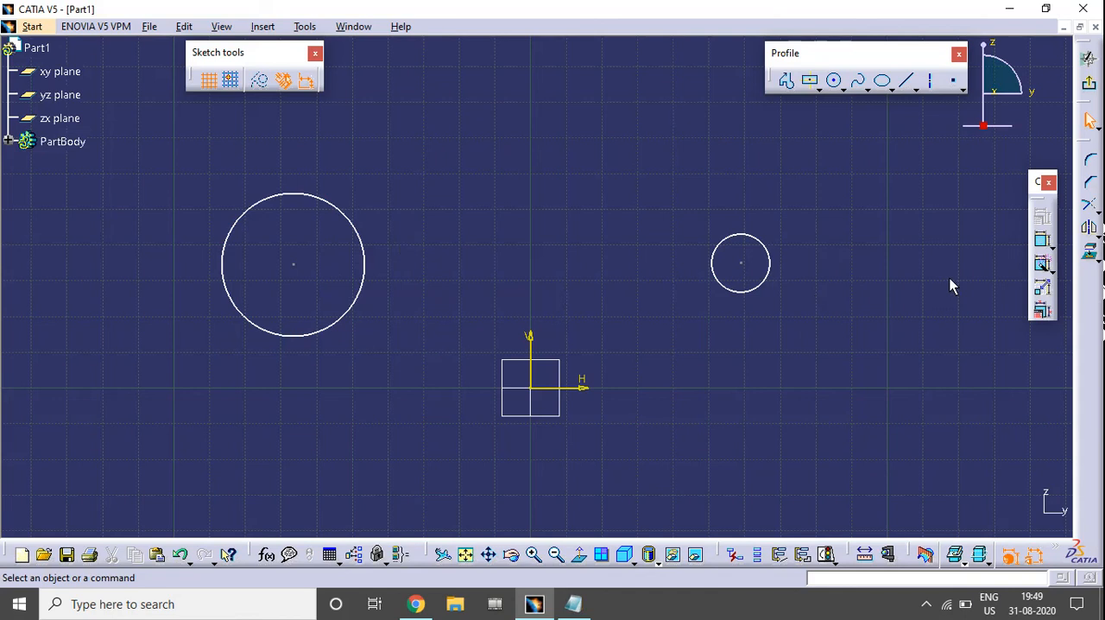
Check the constraints available for the larger circle, smaller circle and vertical axis selected in that order, without applying any
left_click(296, 194)
left_click(746, 241, "ctrl")
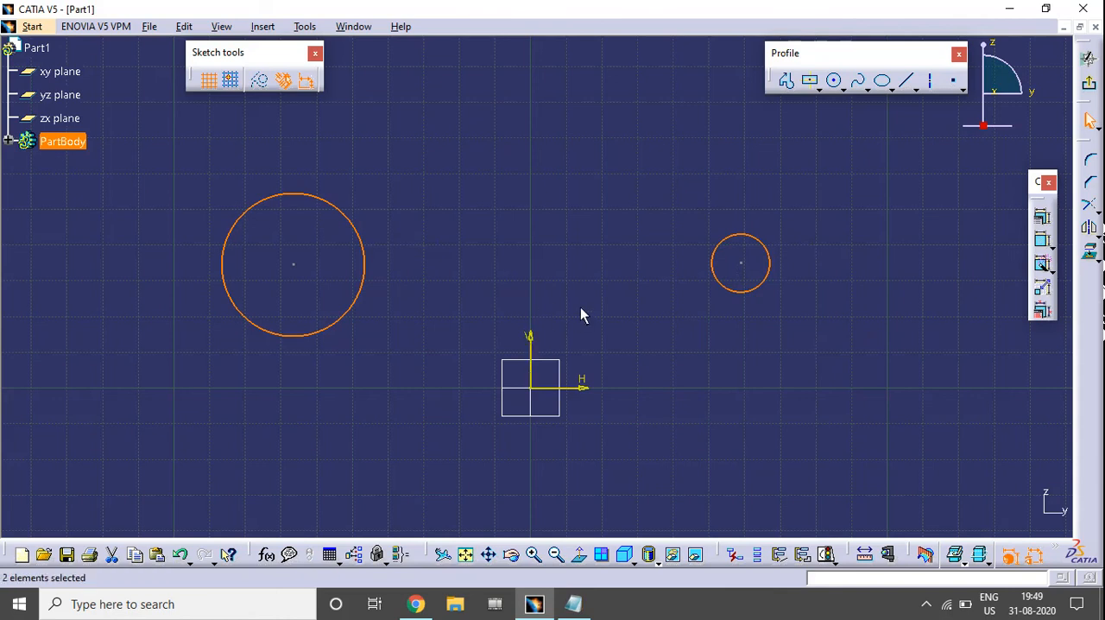
left_click(530, 340, "ctrl")
left_click(1042, 218)
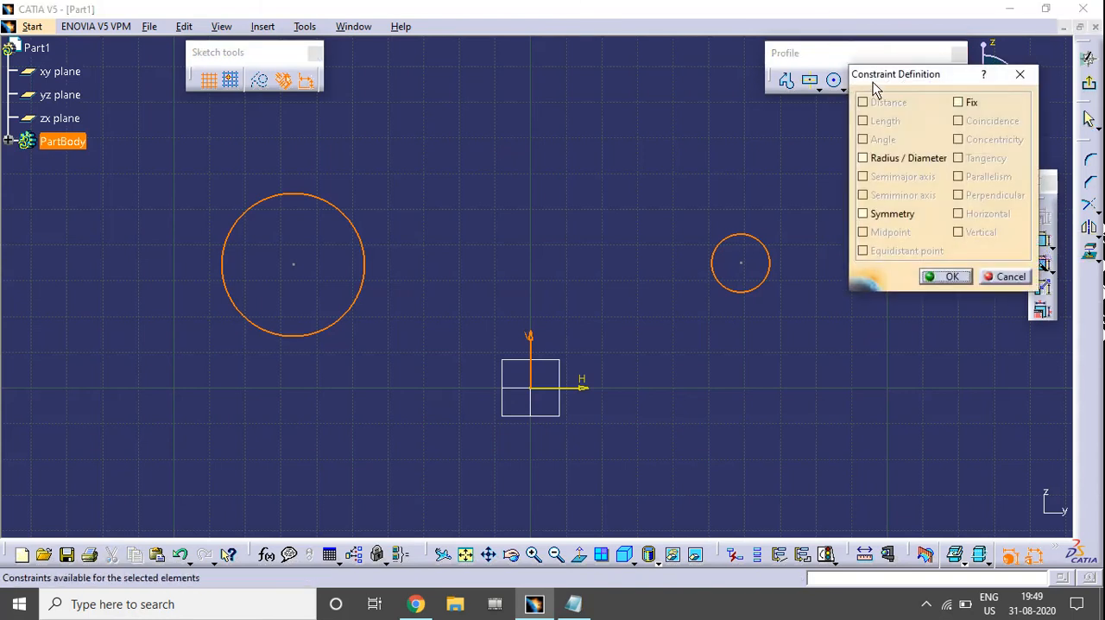
left_click_drag(875, 86, 871, 102)
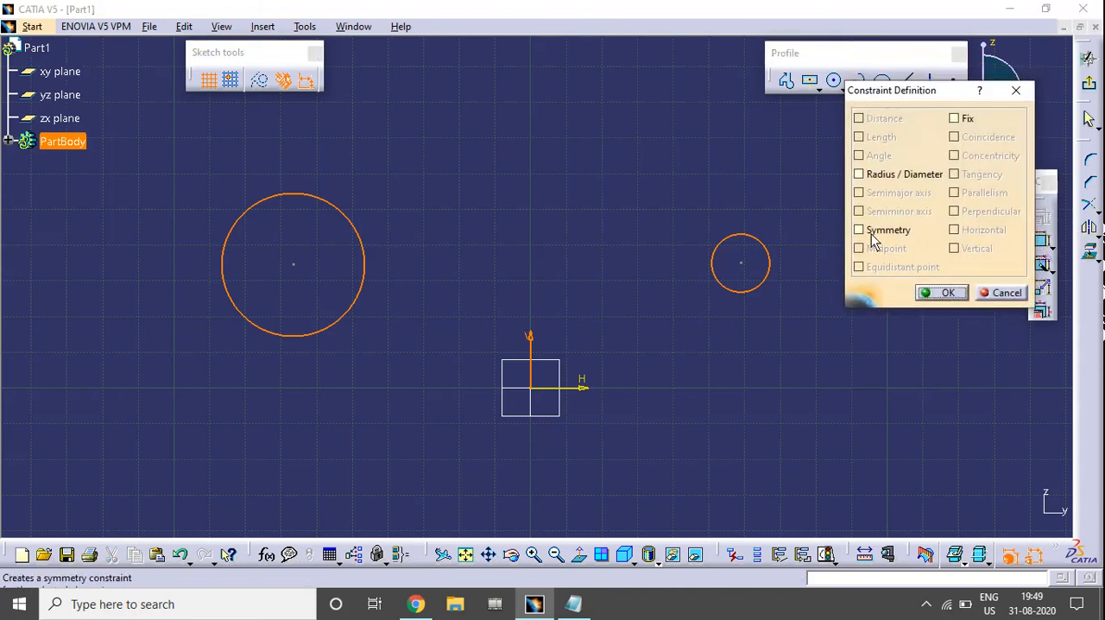
left_click(990, 296)
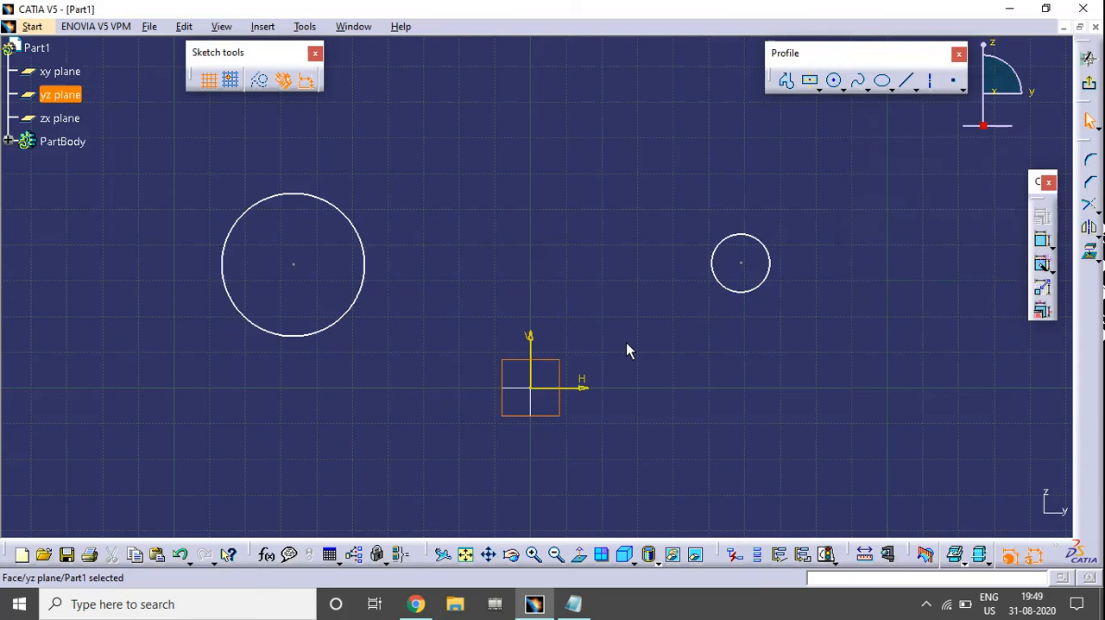
Check the constraints available when the vertical axis is selected between the smaller and larger circles, without applying any
left_click(721, 289)
left_click(721, 289)
left_click(724, 290)
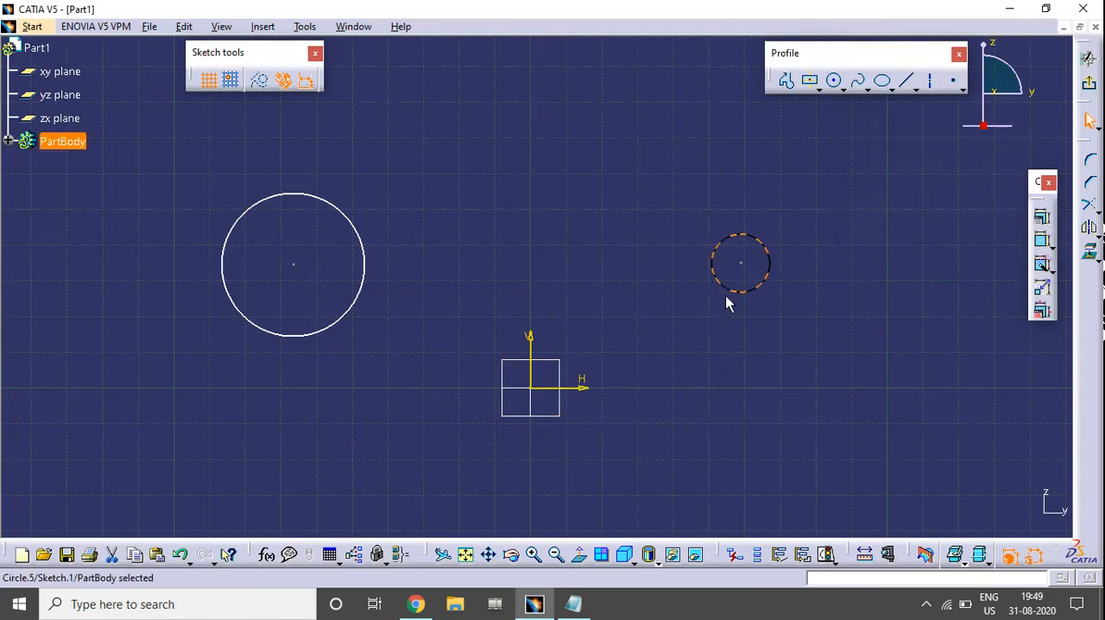
left_click(529, 344, "ctrl")
left_click(363, 289, "ctrl")
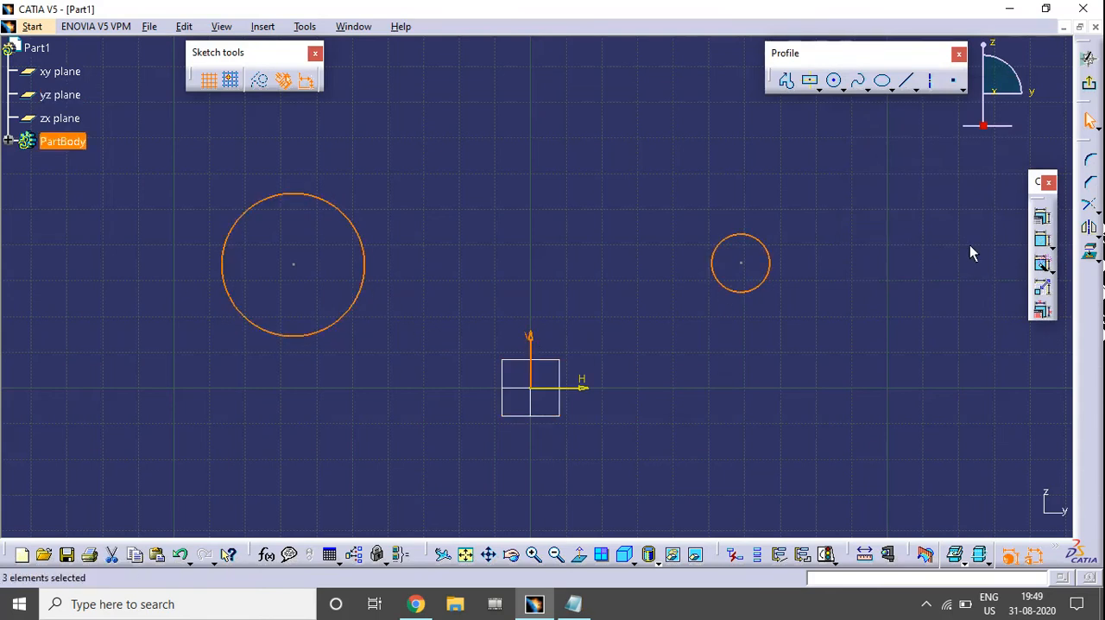
left_click(1042, 217)
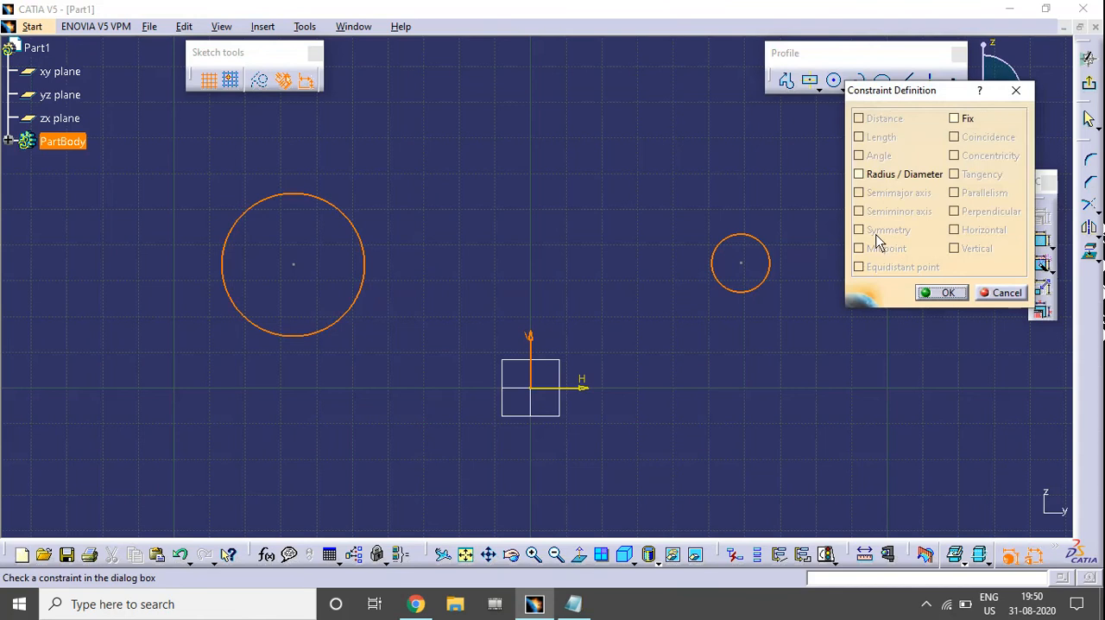
left_click(1001, 292)
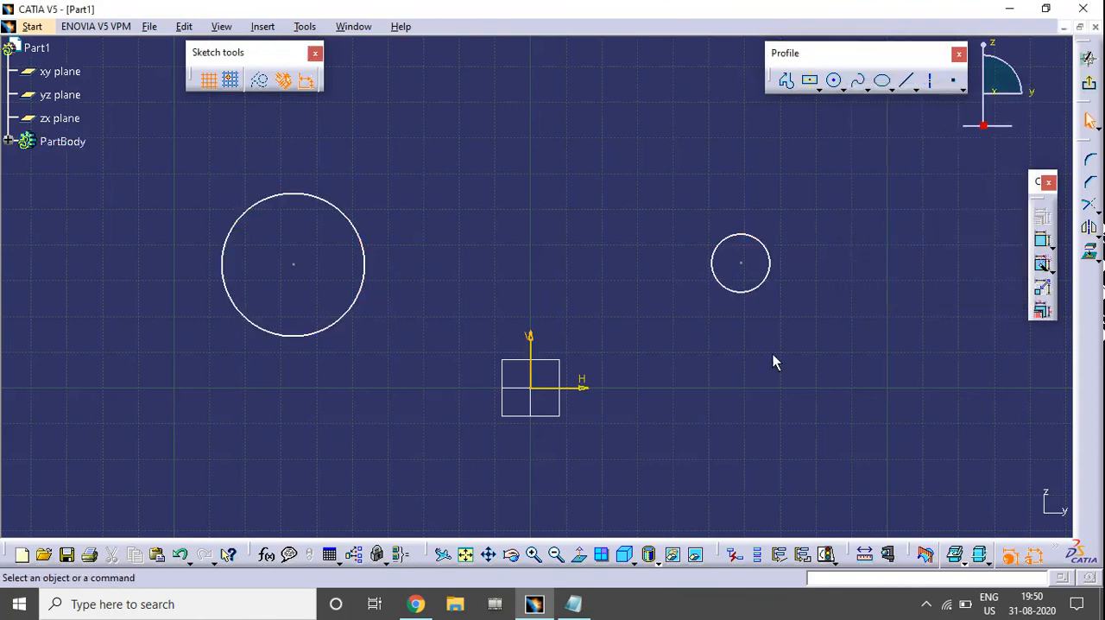
Apply a Symmetry constraint to the smaller and larger circles about the vertical axis
left_click(743, 293)
left_click(352, 227, "ctrl")
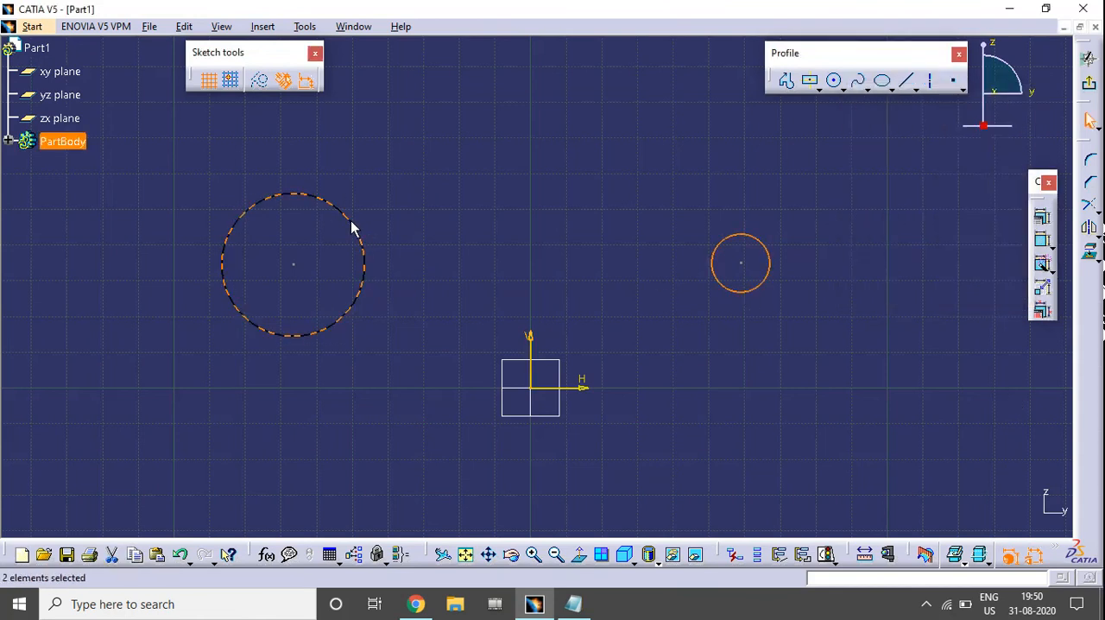
left_click(528, 338, "ctrl")
left_click(1042, 215)
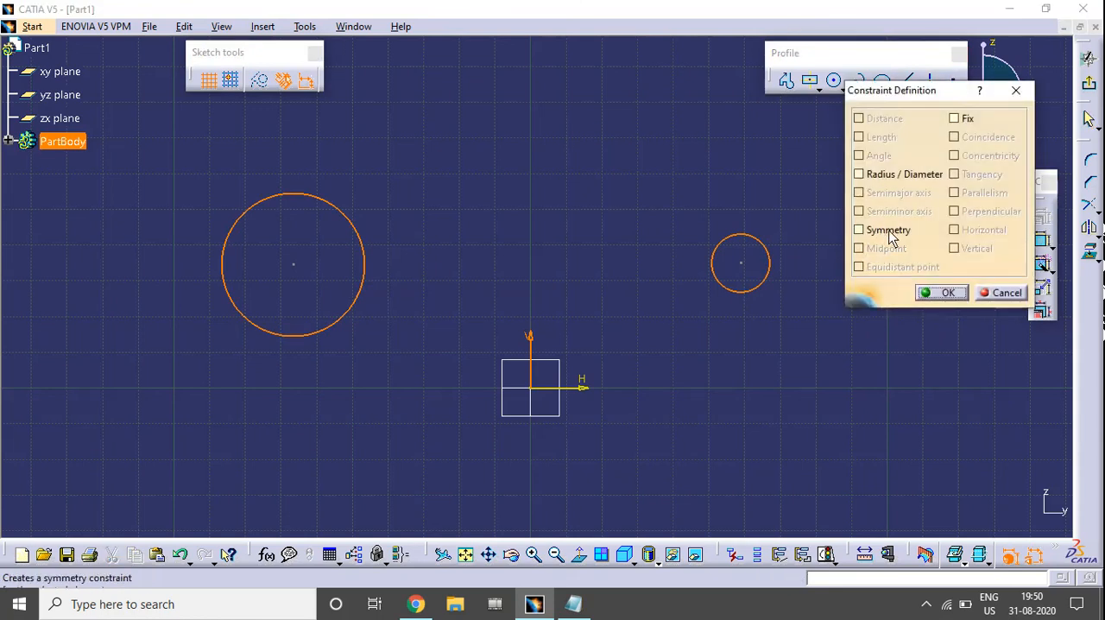
left_click(892, 237)
left_click(941, 294)
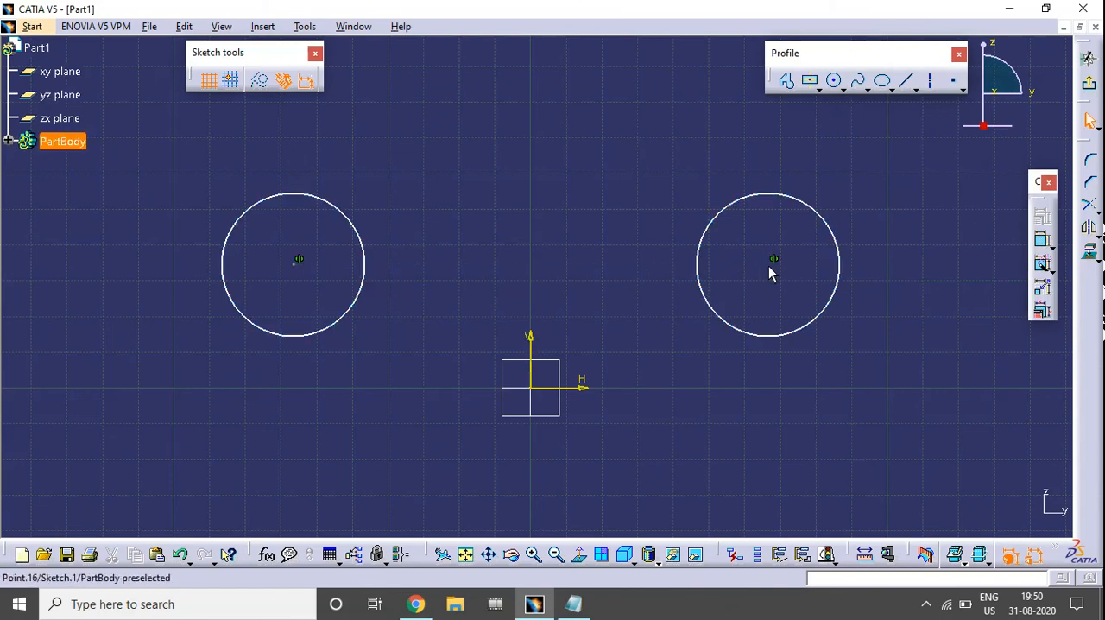
Test the symmetry by moving one circle towards the vertical axis, shrinking it, and shifting it slightly outward
left_click_drag(768, 266, 675, 250)
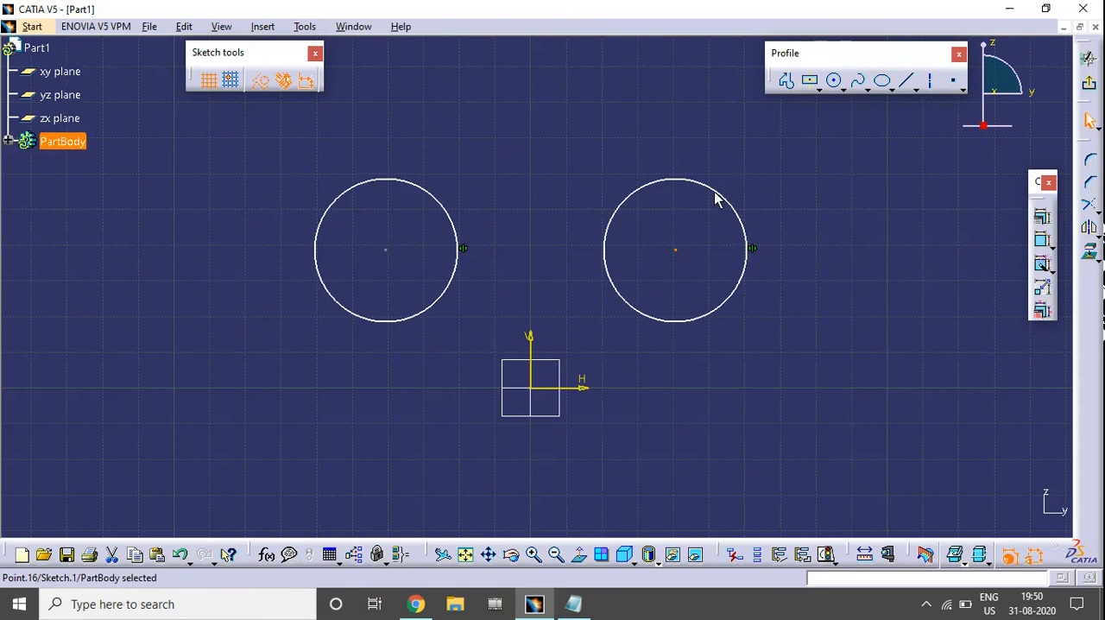
left_click_drag(714, 198, 685, 226)
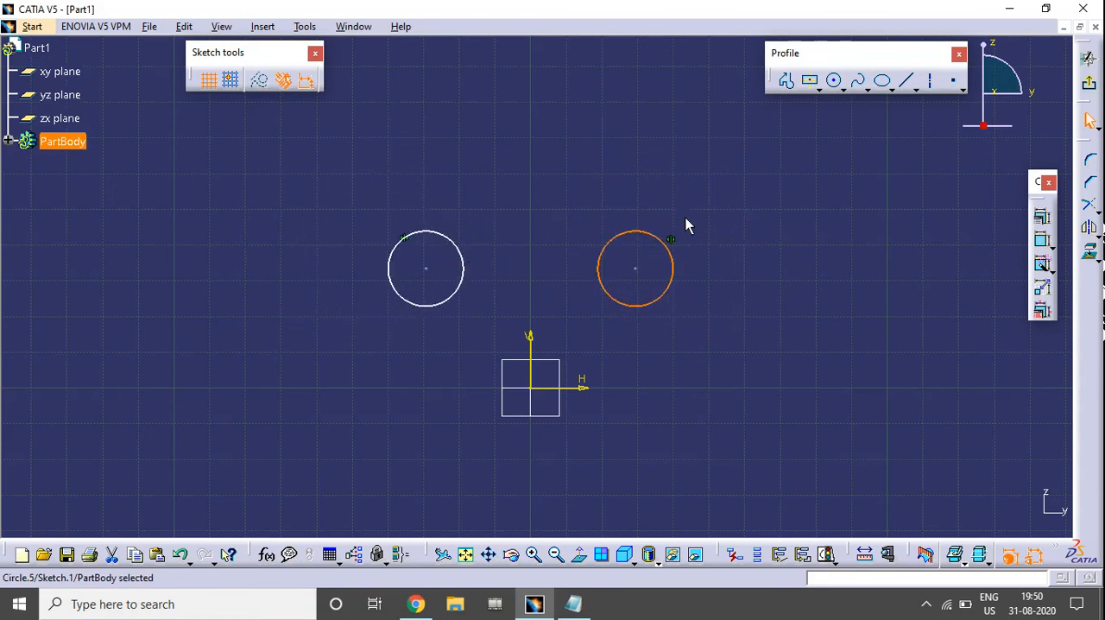
left_click(788, 366)
left_click_drag(636, 273, 667, 246)
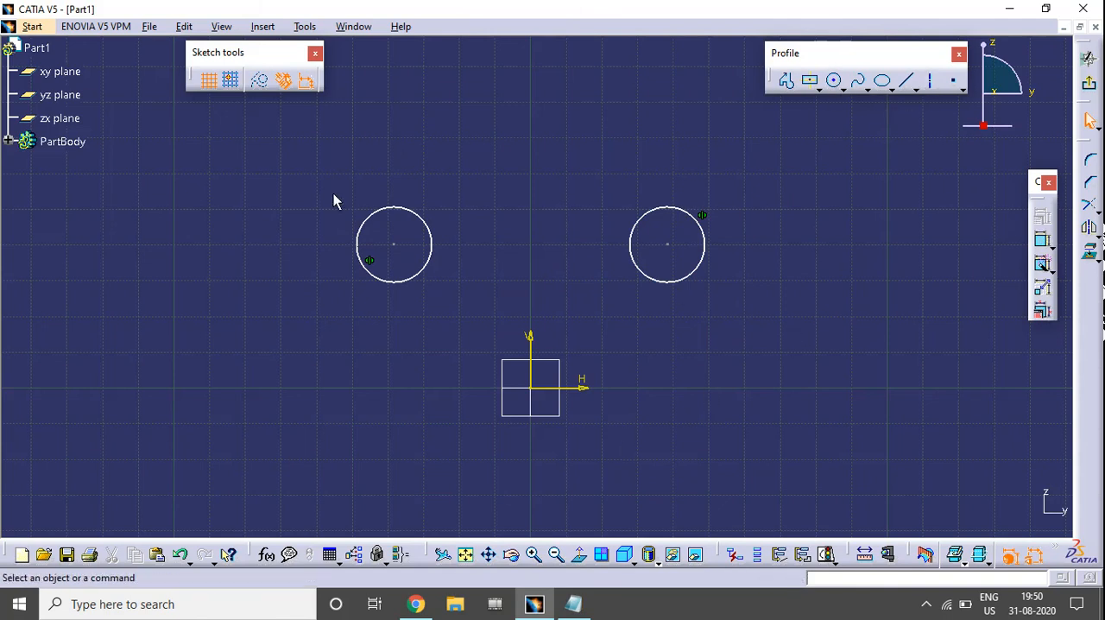
Clear the sketch of both circles and draw a line sloping upward away from the vertical axis
key("ctrl+a")
key("Delete")
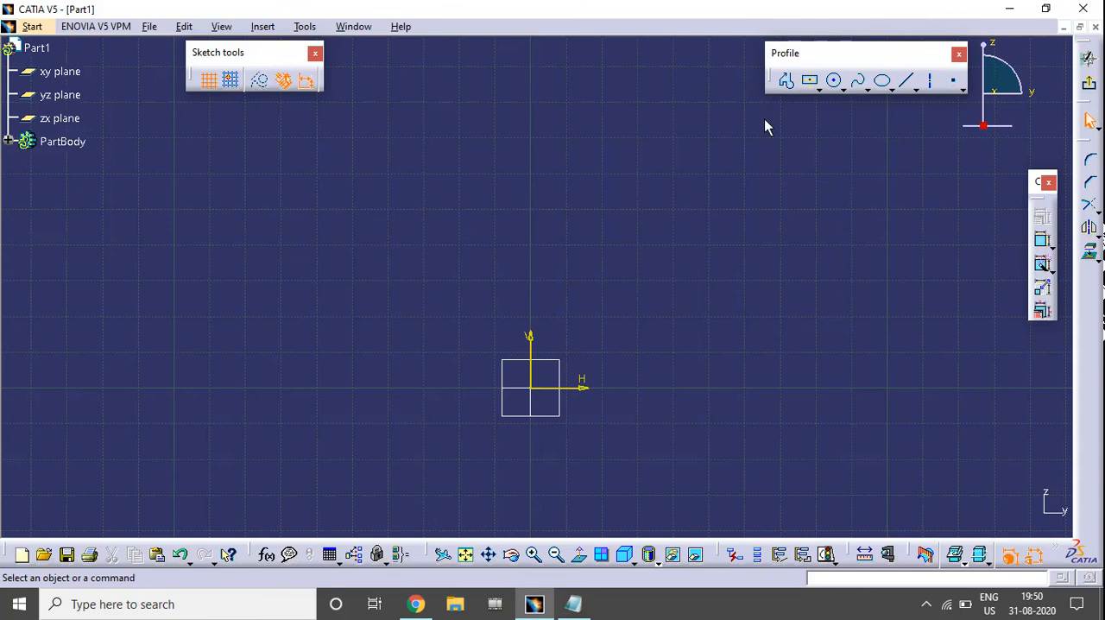
left_click(906, 80)
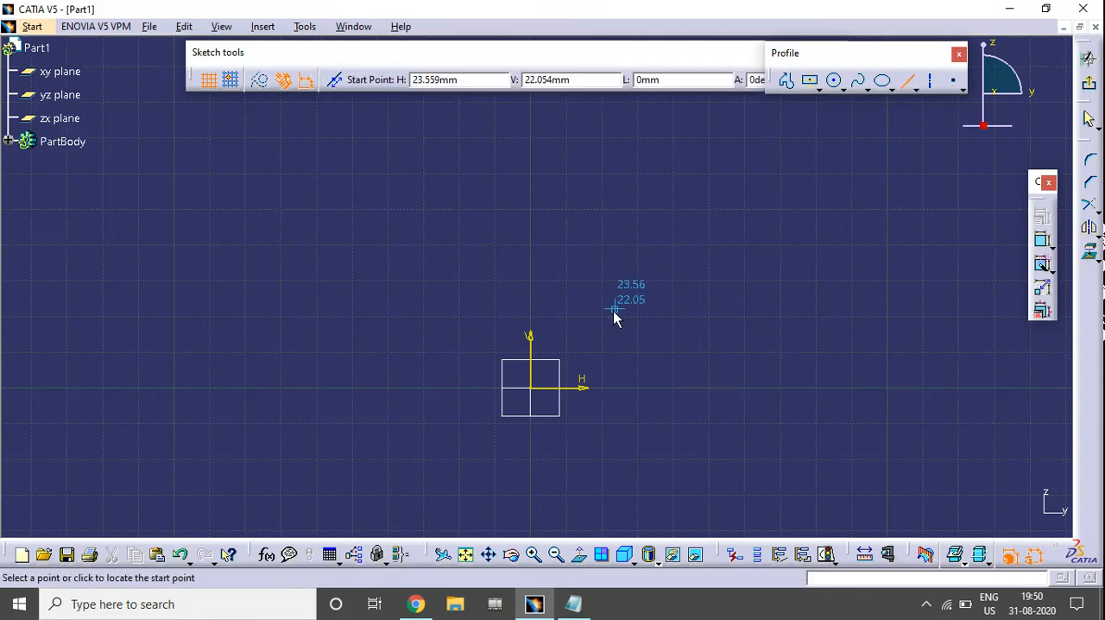
left_click(628, 300)
left_click(966, 155)
Place a standalone point above the lower part of the sloping line
left_click(954, 80)
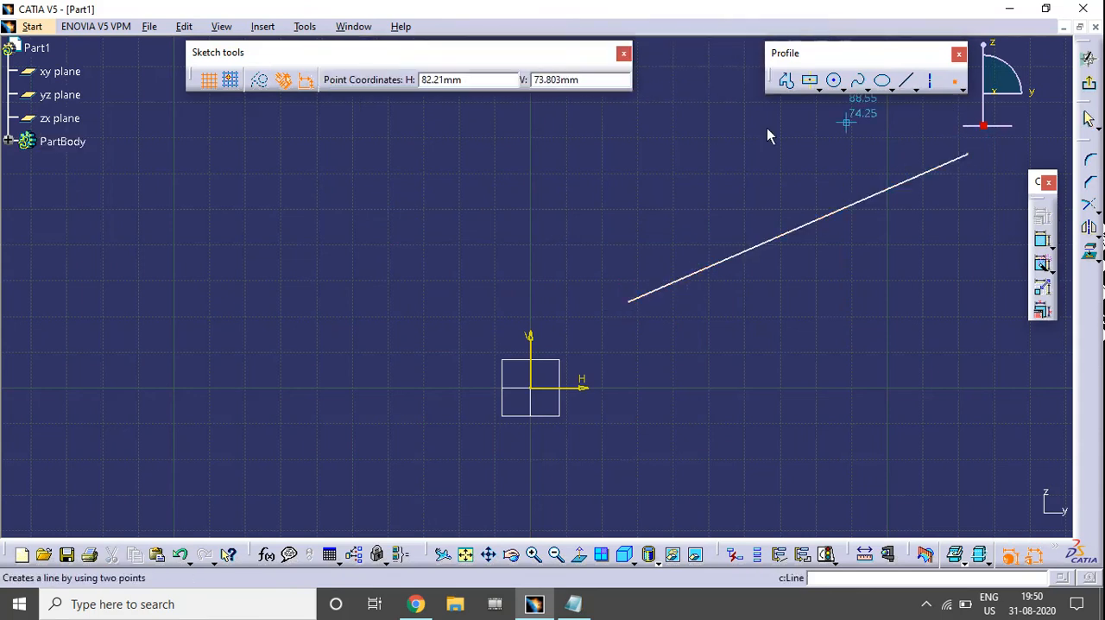
left_click(663, 158)
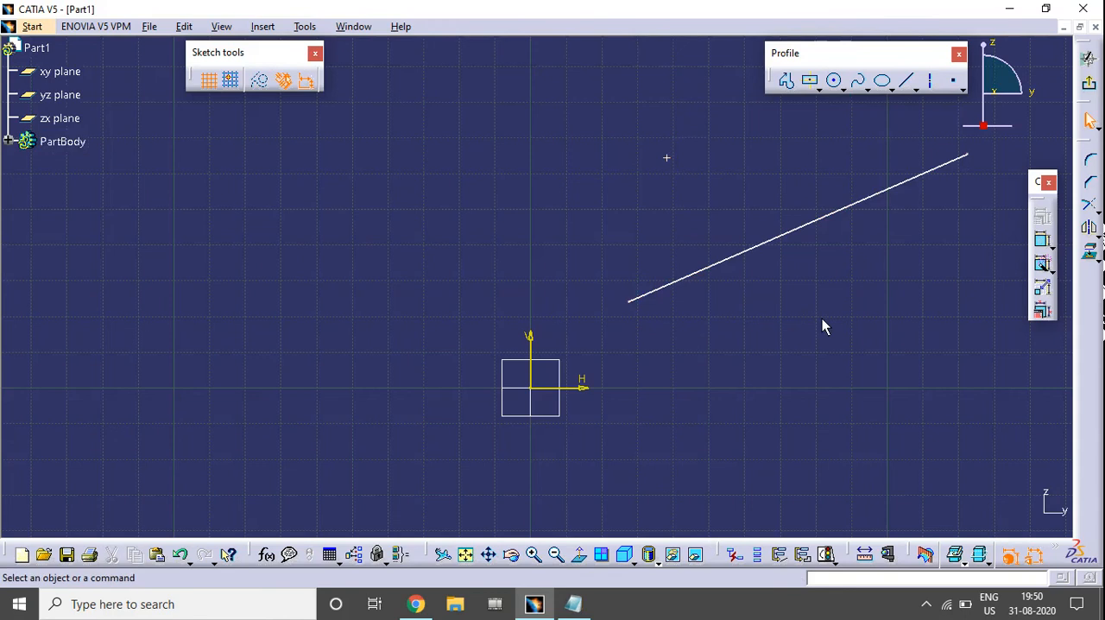
middle_click_drag(798, 324, 603, 348)
middle_click(536, 267)
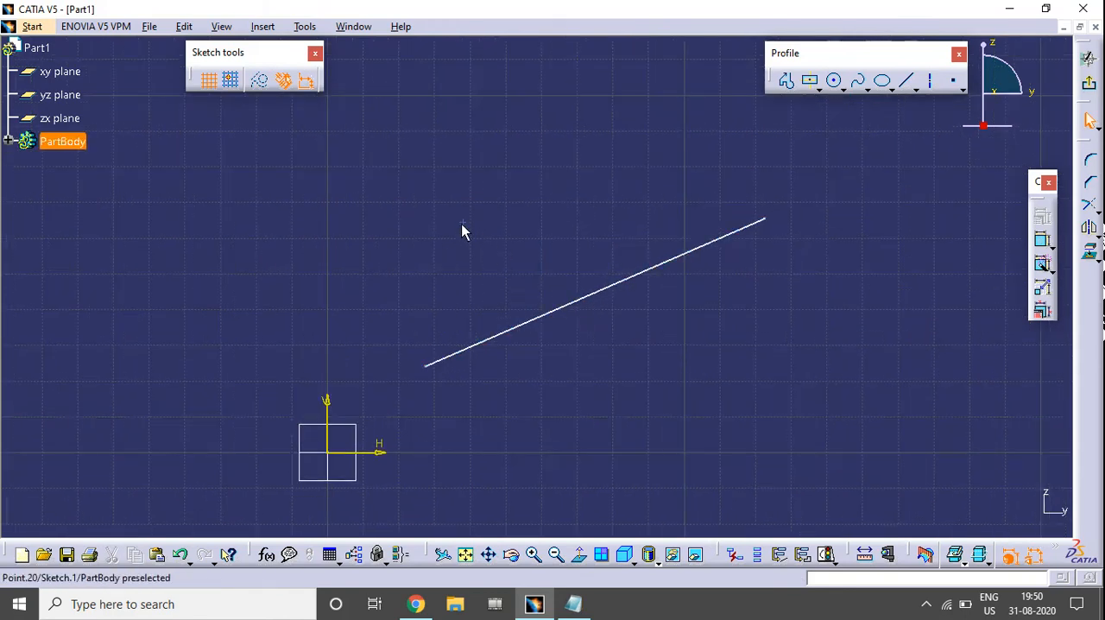
left_click(462, 224)
left_click(594, 296)
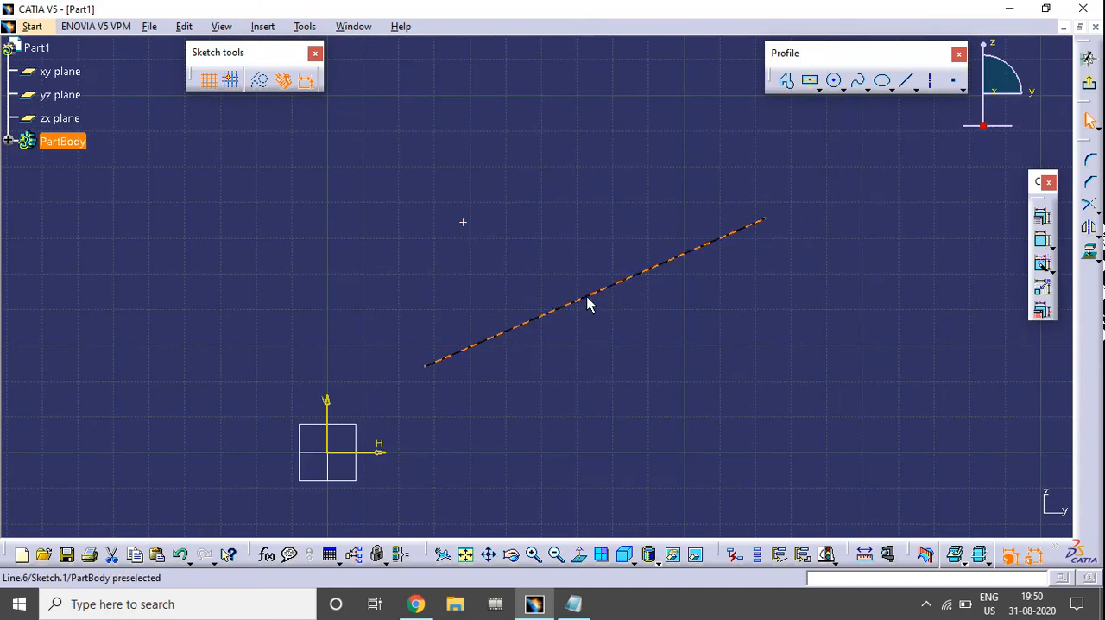
left_click(642, 350)
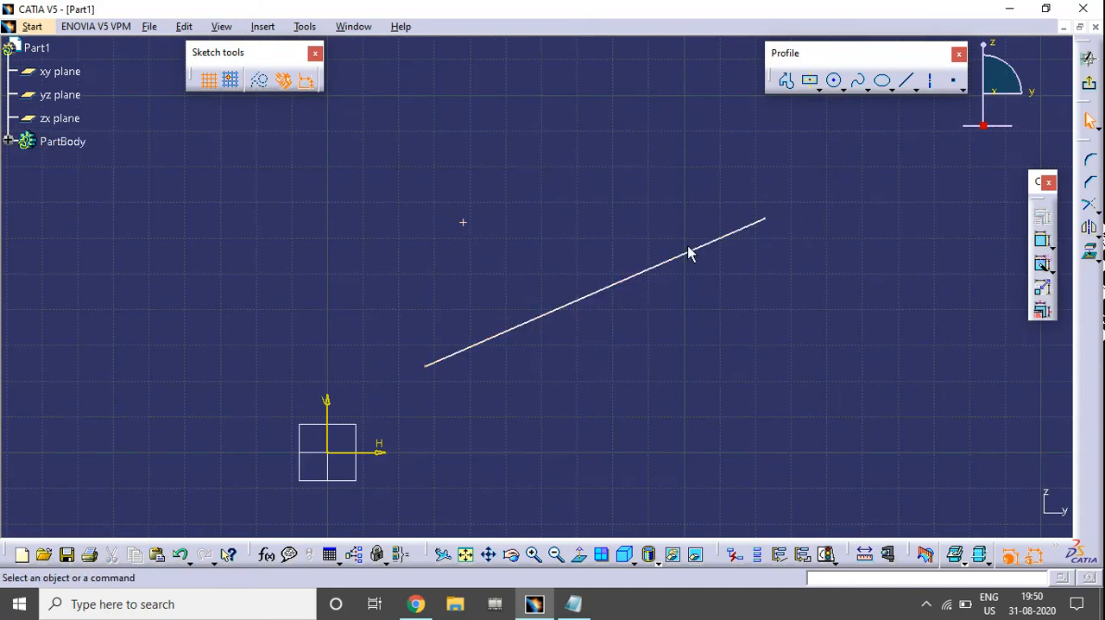
Constrain the point to the sloping line with a Midpoint constraint
left_click(463, 222)
left_click(575, 303, "ctrl")
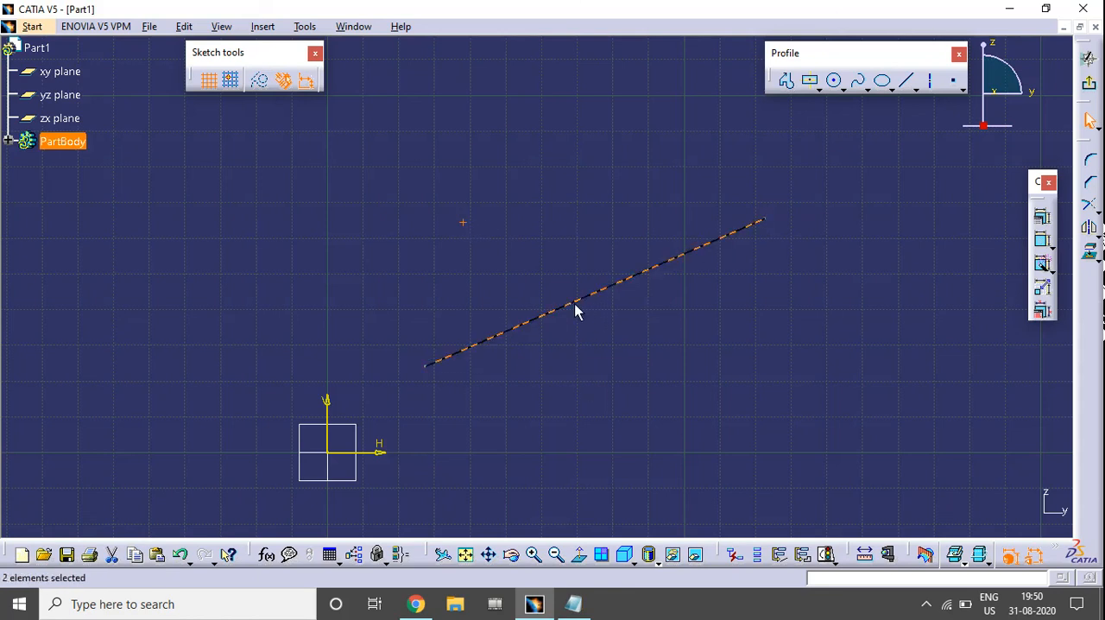
left_click(1043, 222)
left_click_drag(900, 91, 897, 70)
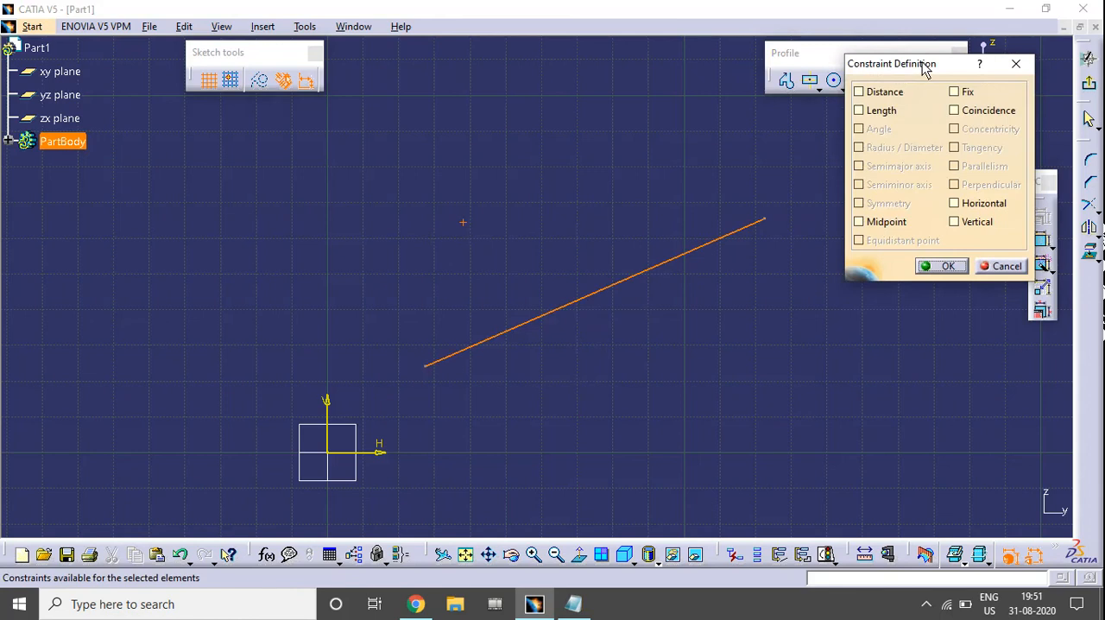
left_click(881, 226)
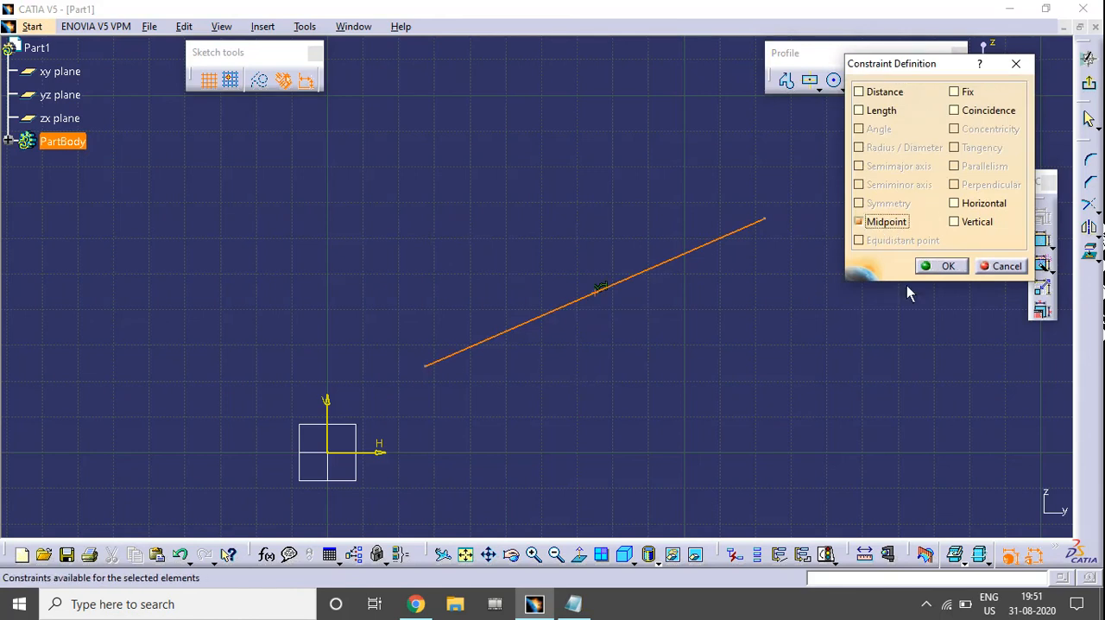
left_click(944, 266)
Test the midpoint constraint by moving the lower endpoint of the sloping line upward
left_click(596, 291)
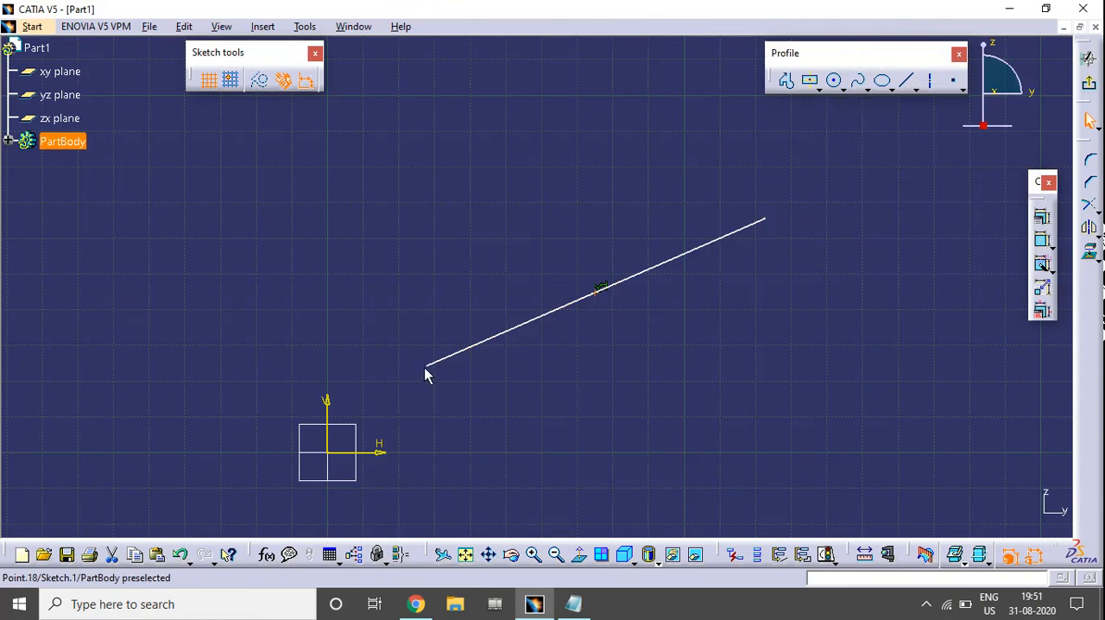
left_click_drag(426, 369, 442, 283)
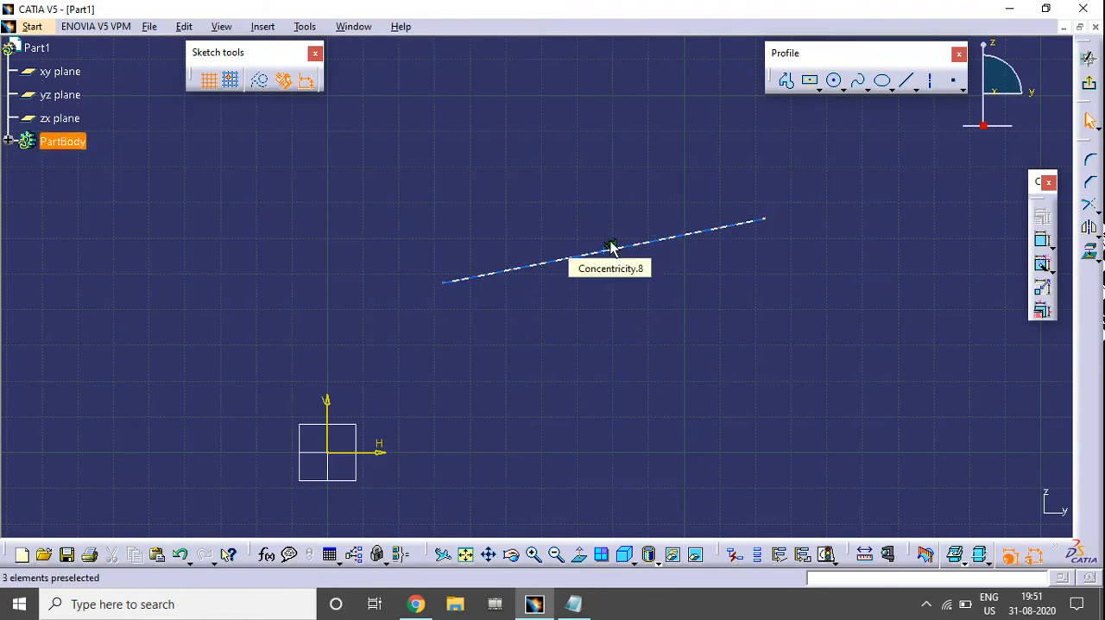
mouse_move(449, 293)
left_mouse_down()
mouse_move(455, 286)
mouse_move(458, 298)
left_mouse_up()
Delete the sloping line and the leftover point
key("Delete")
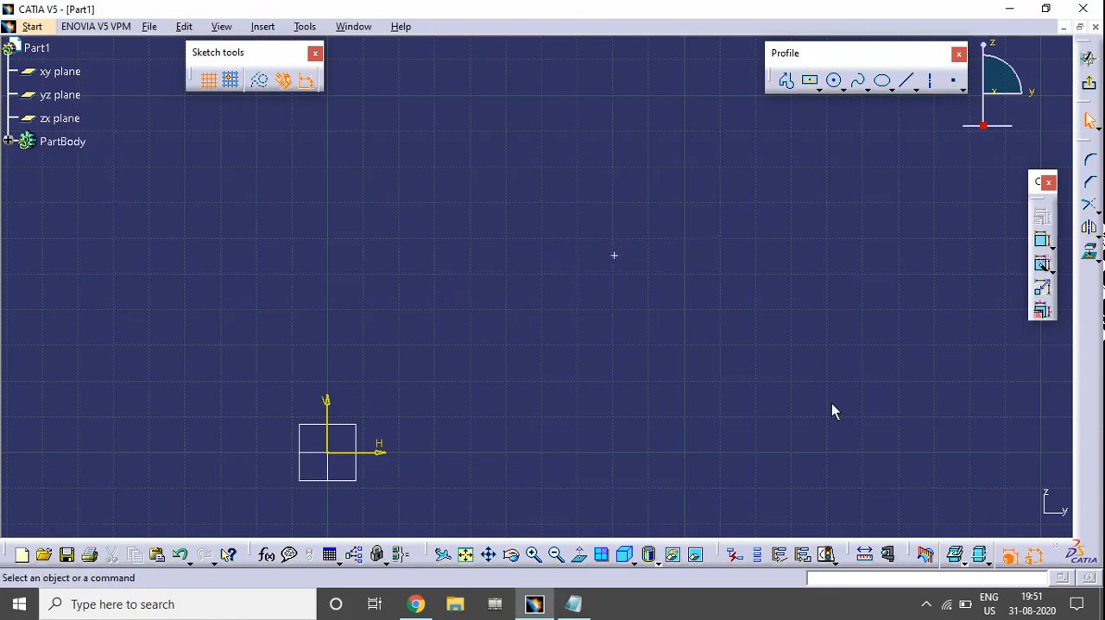
left_click_drag(799, 379, 574, 223)
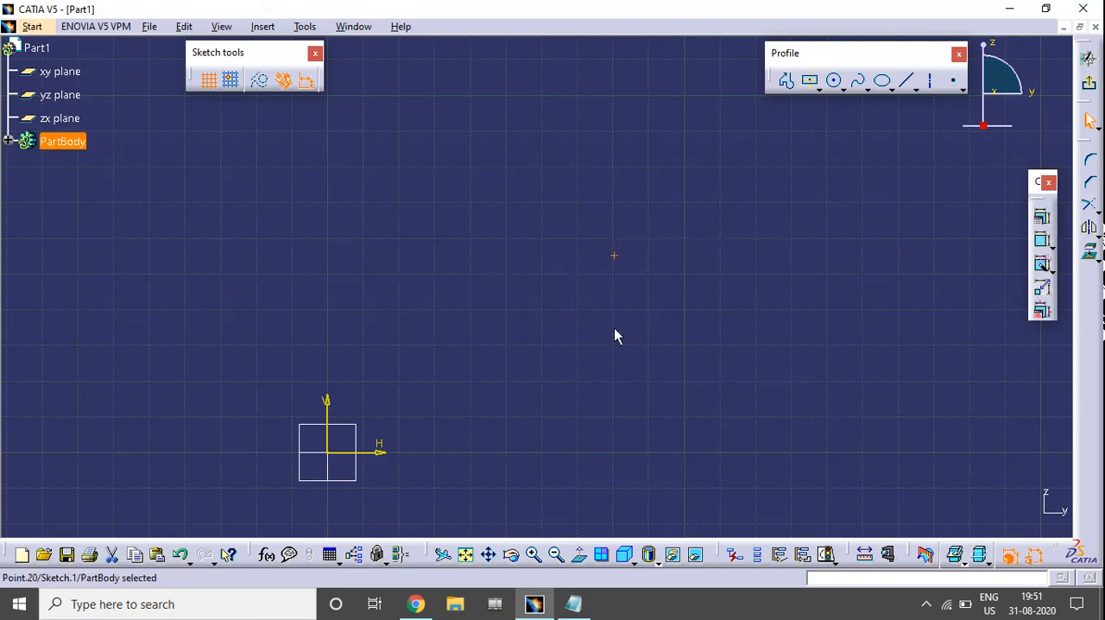
key("Delete")
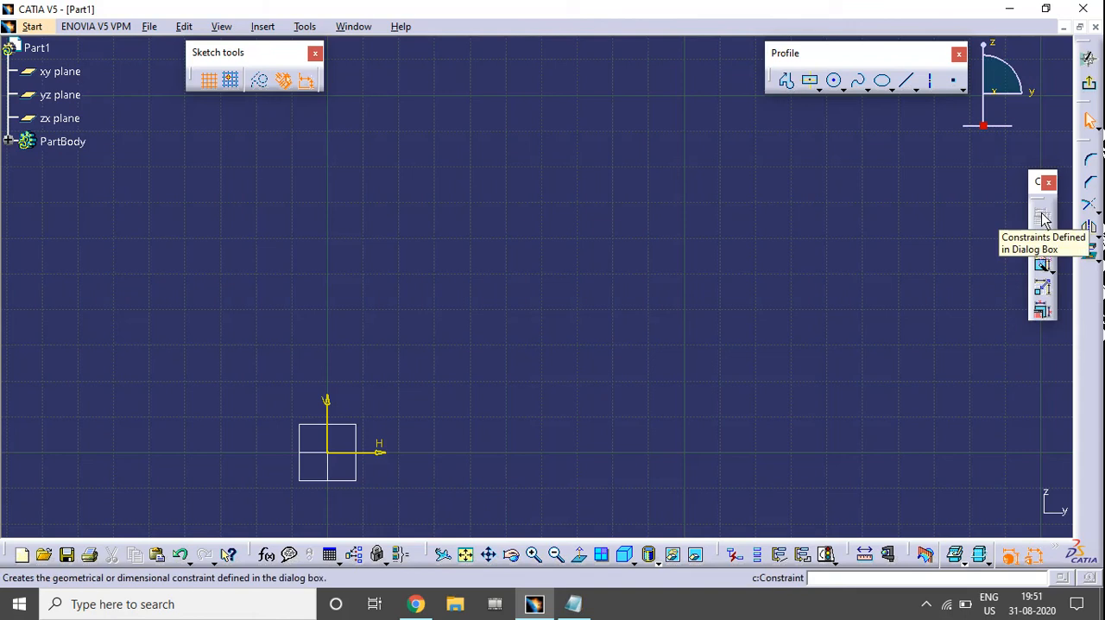
Draw two separate vertical lines of similar length, at about 61 mm and 170 mm along the horizontal axis
left_click(905, 80)
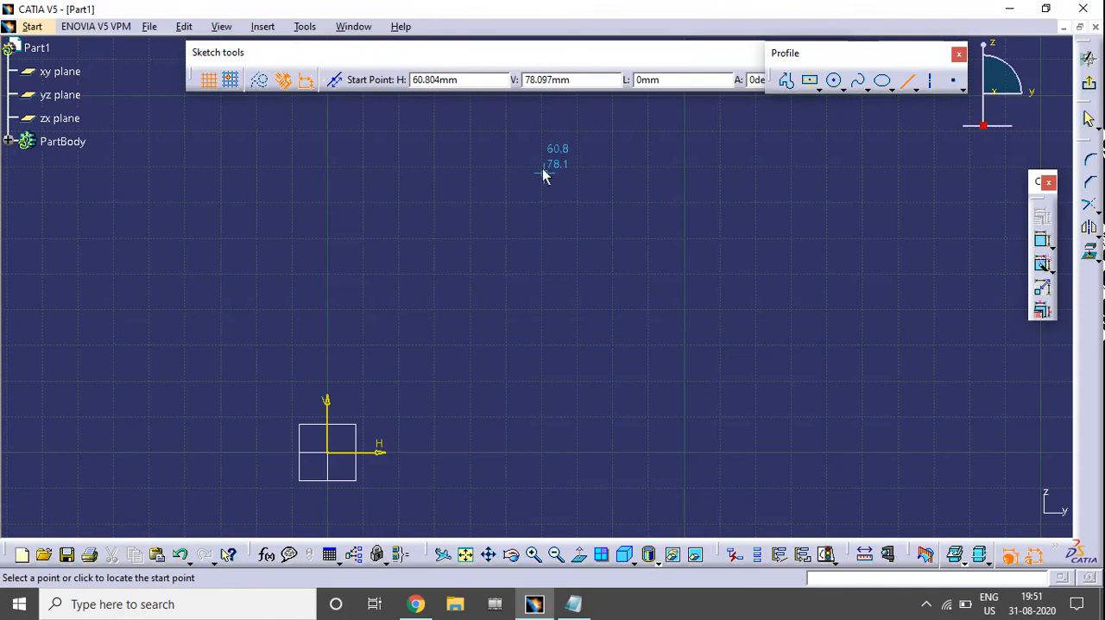
left_click(542, 168)
left_click(542, 412)
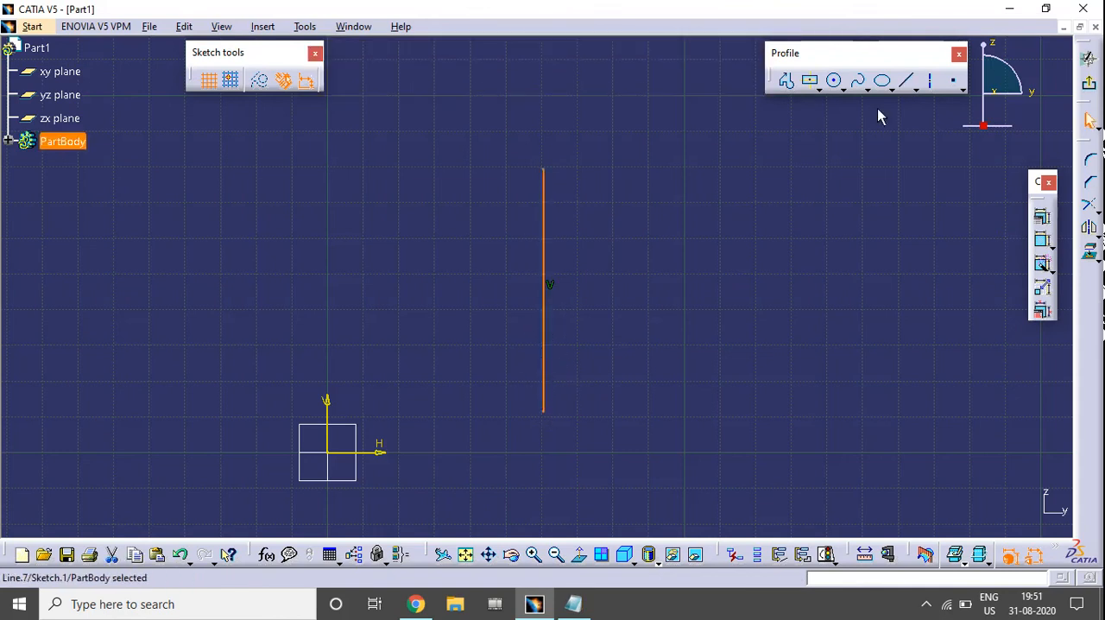
left_click(906, 80)
left_click(930, 170)
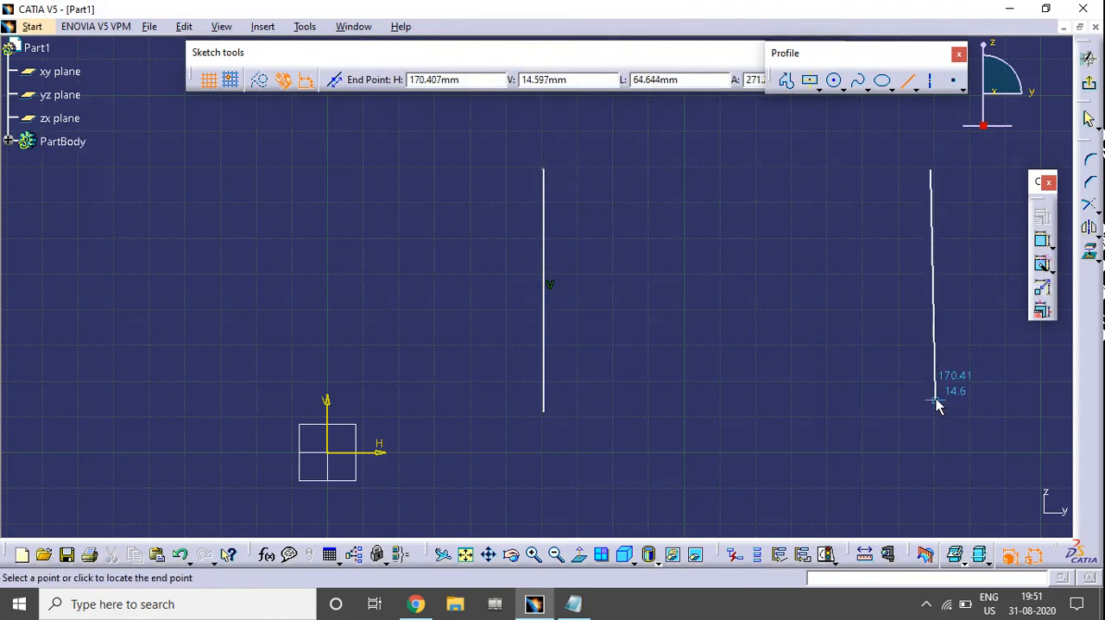
left_click(933, 408)
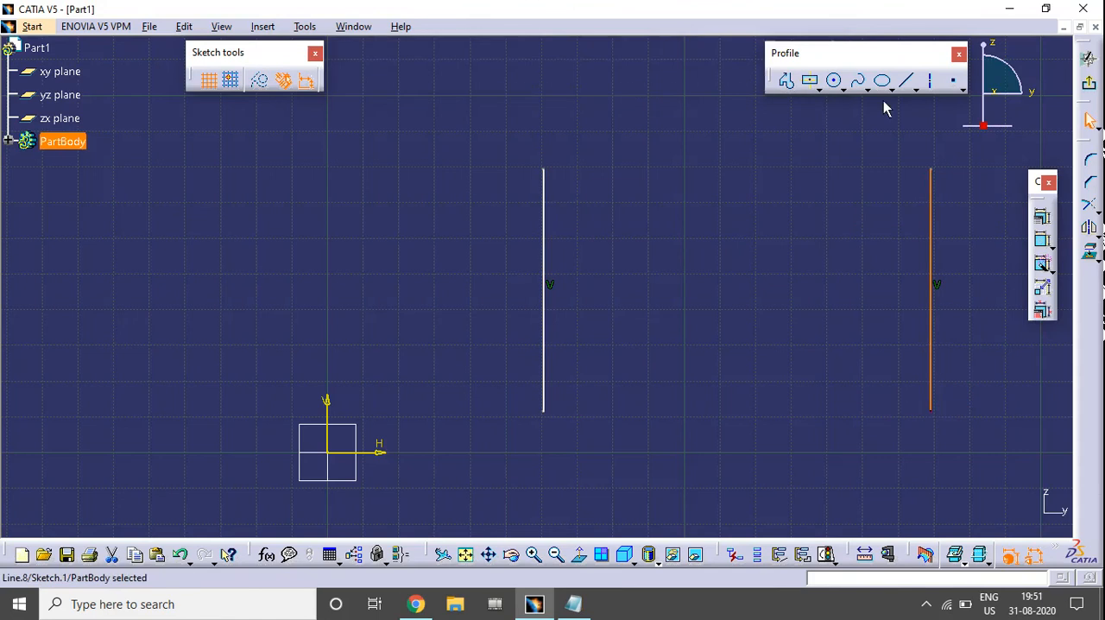
Sketch a small circle between the two vertical lines
left_click(833, 81)
left_click(729, 267)
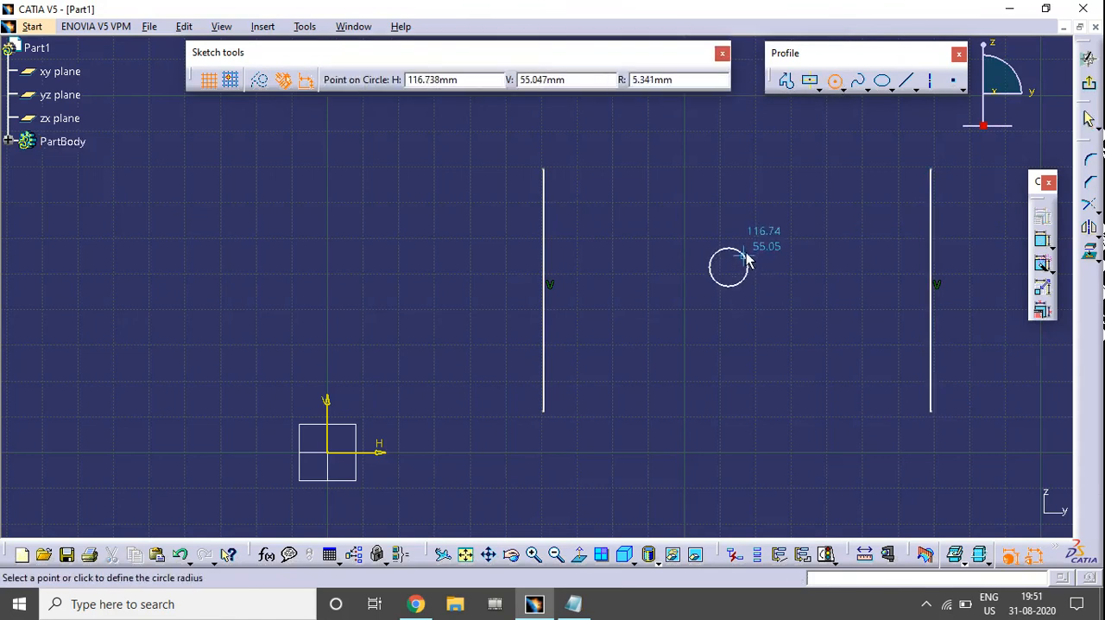
left_click(752, 244)
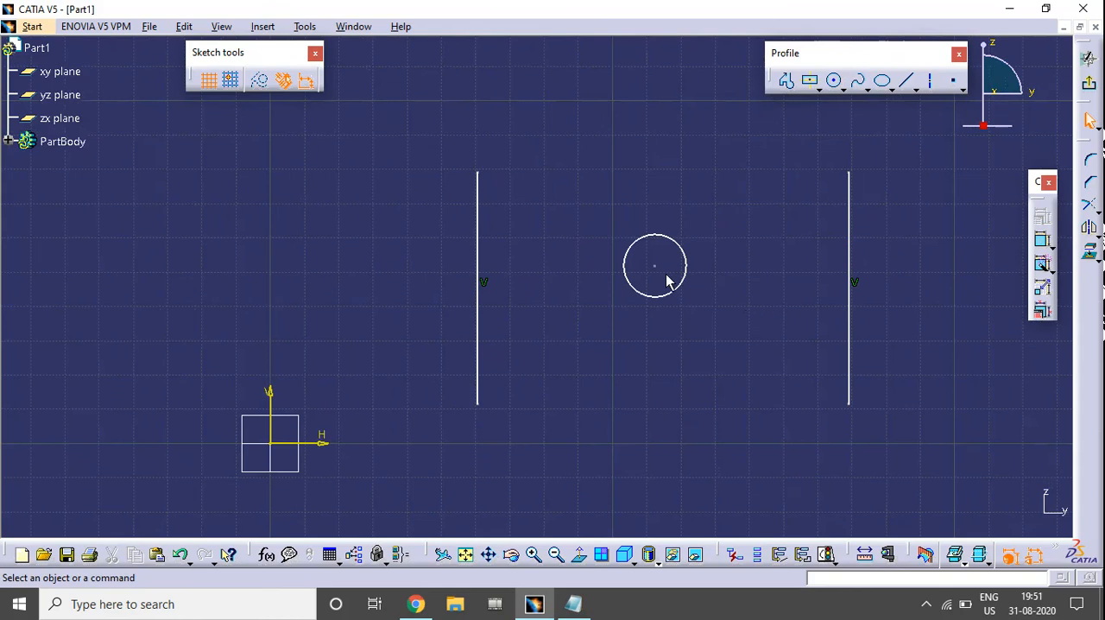
Move the line farther from the origin outward and place the circle off-centre, closer to the other vertical line
mouse_move(654, 265)
left_mouse_down()
mouse_move(638, 299)
mouse_move(752, 271)
mouse_move(581, 291)
mouse_move(595, 256)
mouse_move(675, 288)
mouse_move(612, 288)
mouse_move(658, 375)
mouse_move(698, 227)
mouse_move(592, 298)
left_mouse_up()
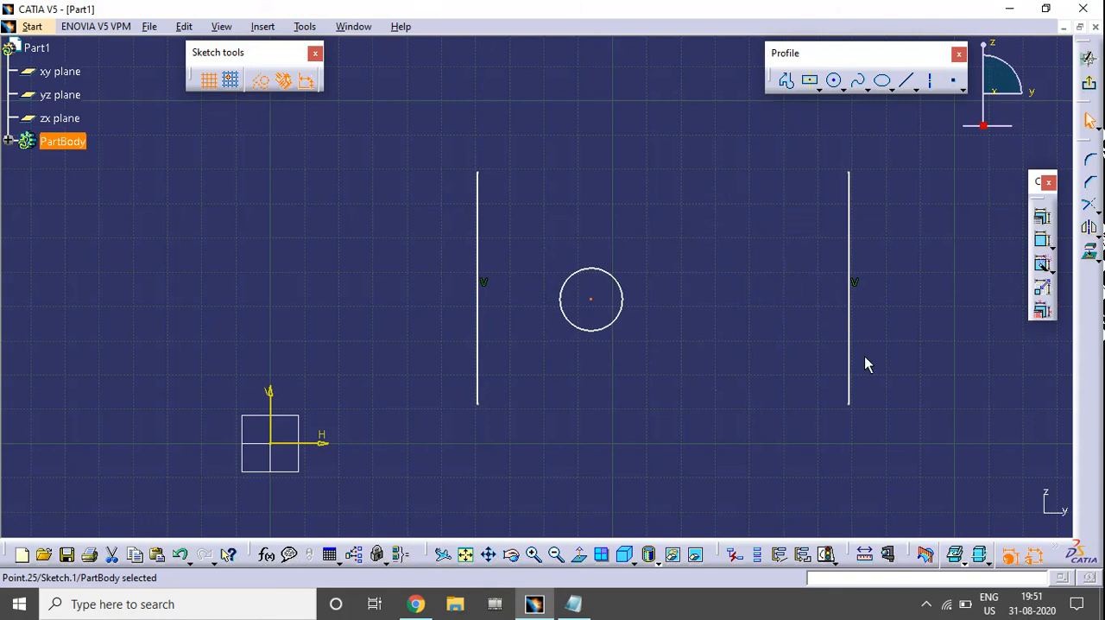
left_click_drag(851, 320, 919, 325)
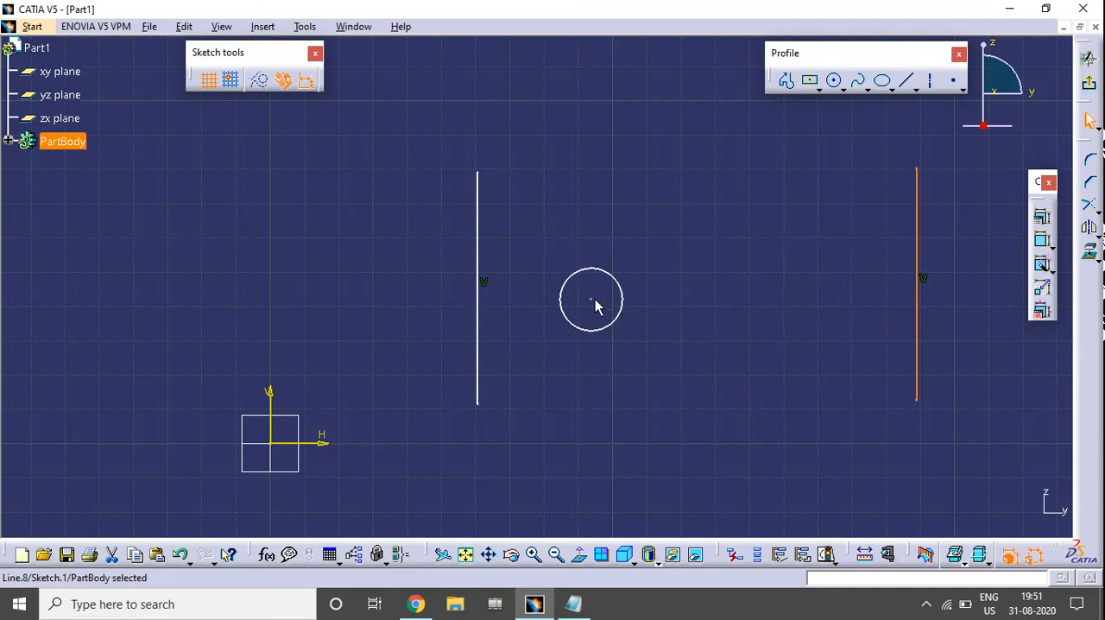
left_click_drag(592, 301, 622, 268)
left_click(623, 267)
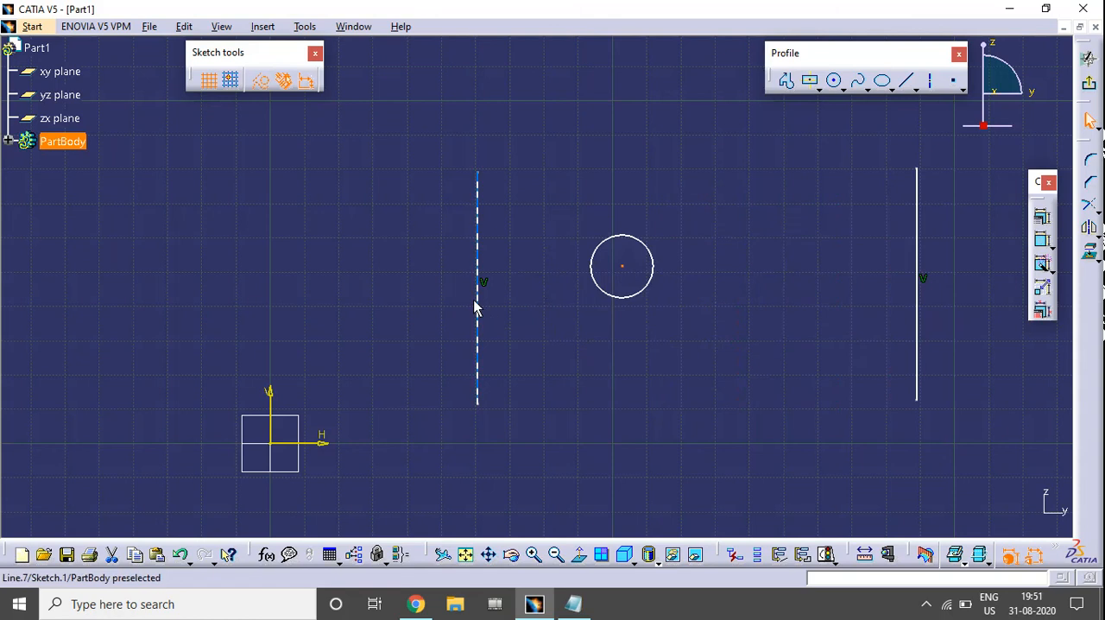
left_click(722, 304)
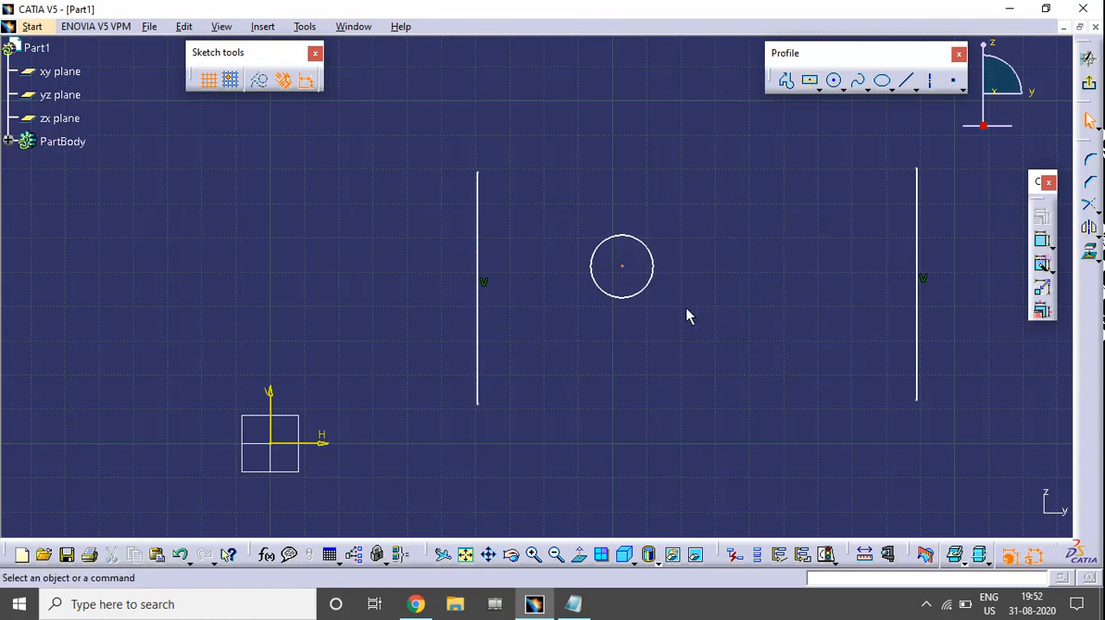
middle_click_drag(685, 316, 595, 305)
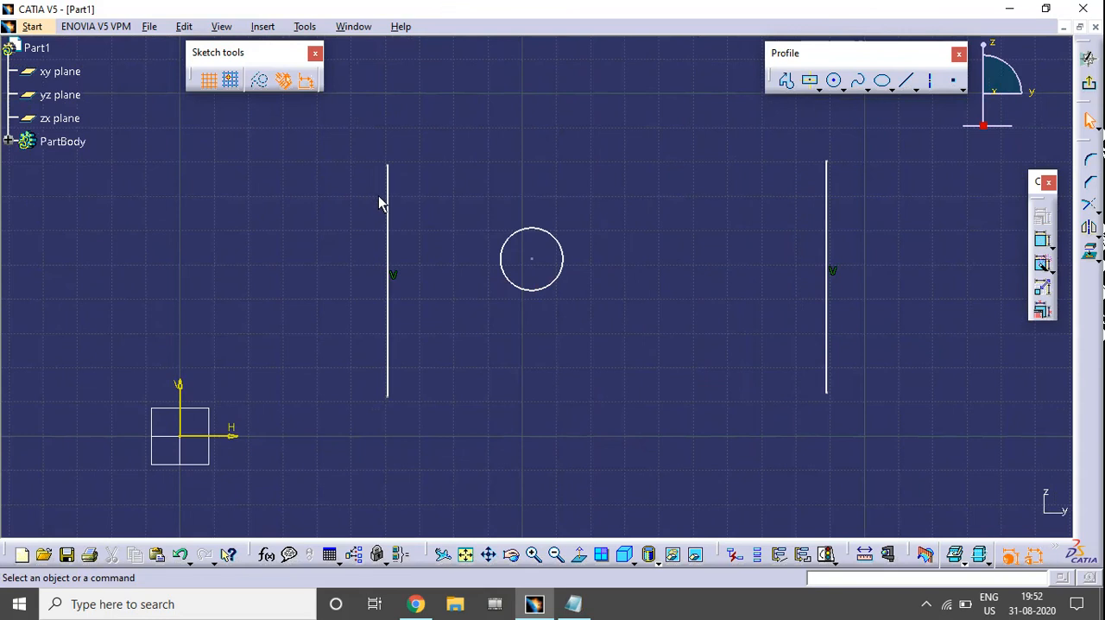
Apply an Equidistant point constraint between the two vertical lines and the circle's centre through the Constraint Definition dialog
left_click(387, 214)
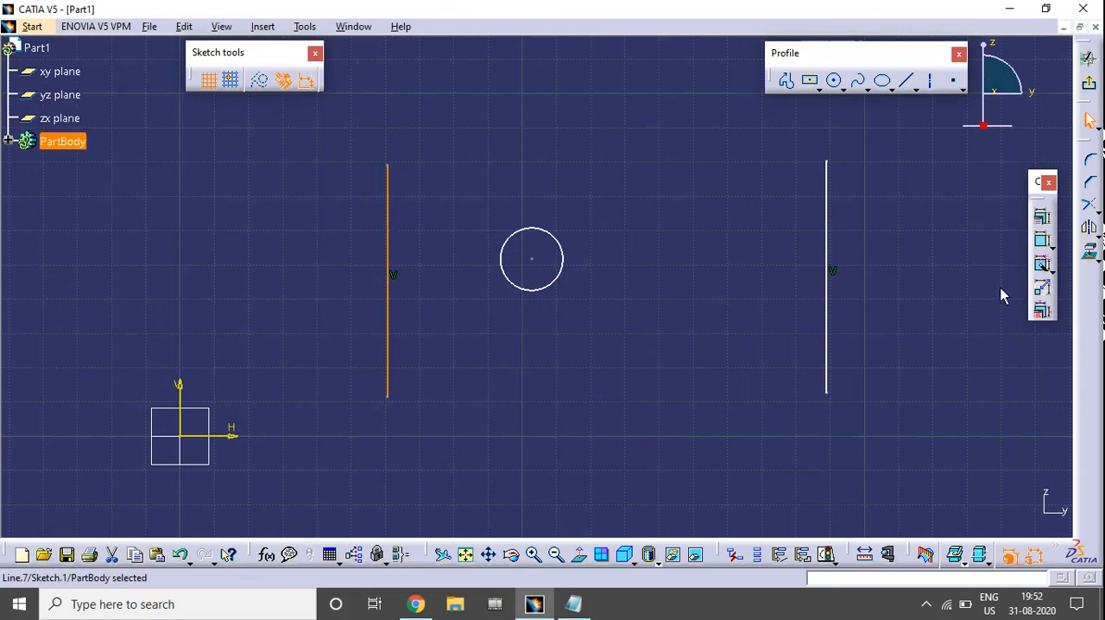
left_click(826, 195, "ctrl")
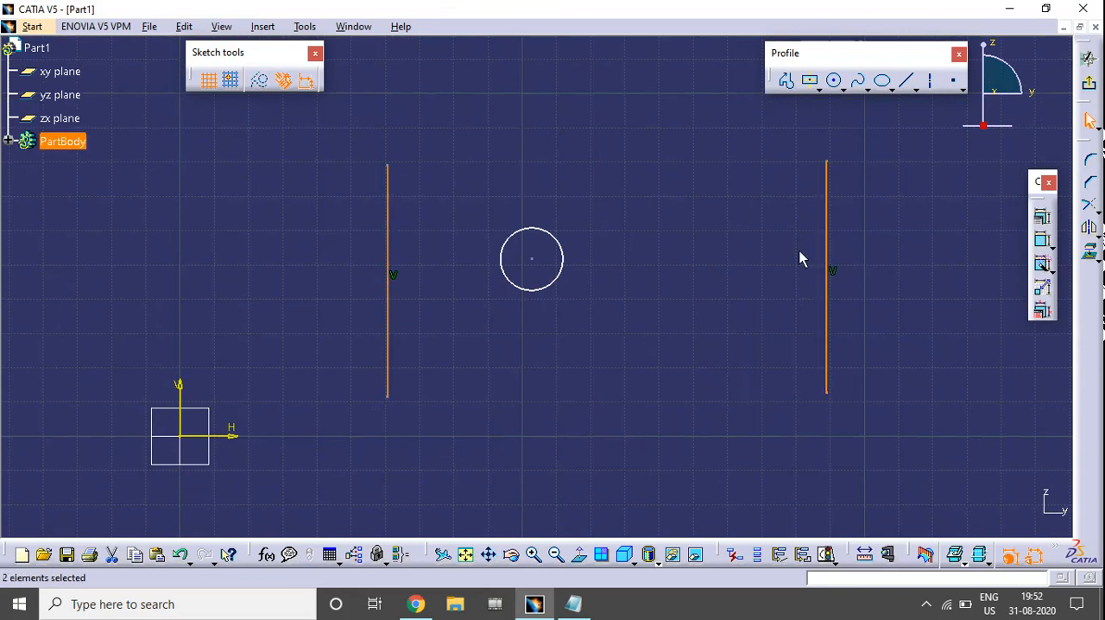
left_click(532, 259, "ctrl")
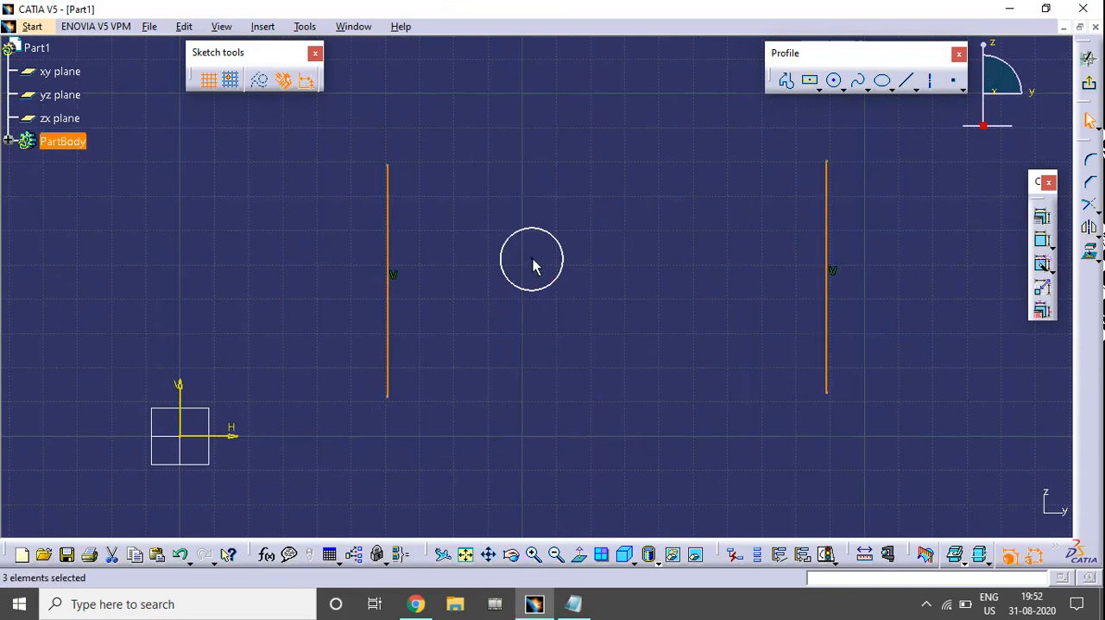
left_click(1042, 216)
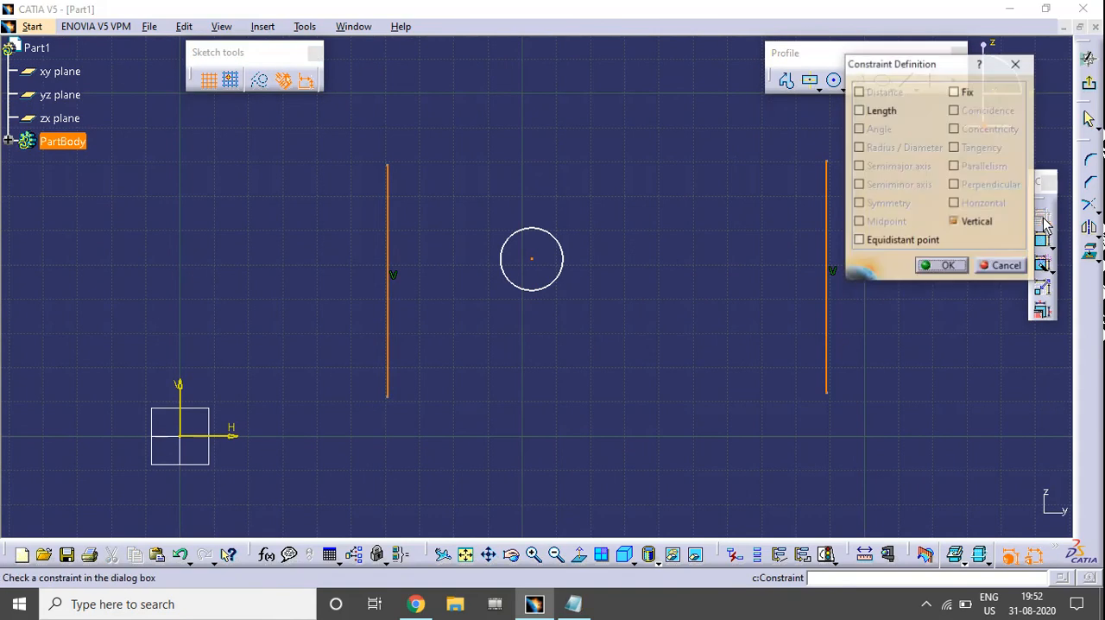
left_click(885, 242)
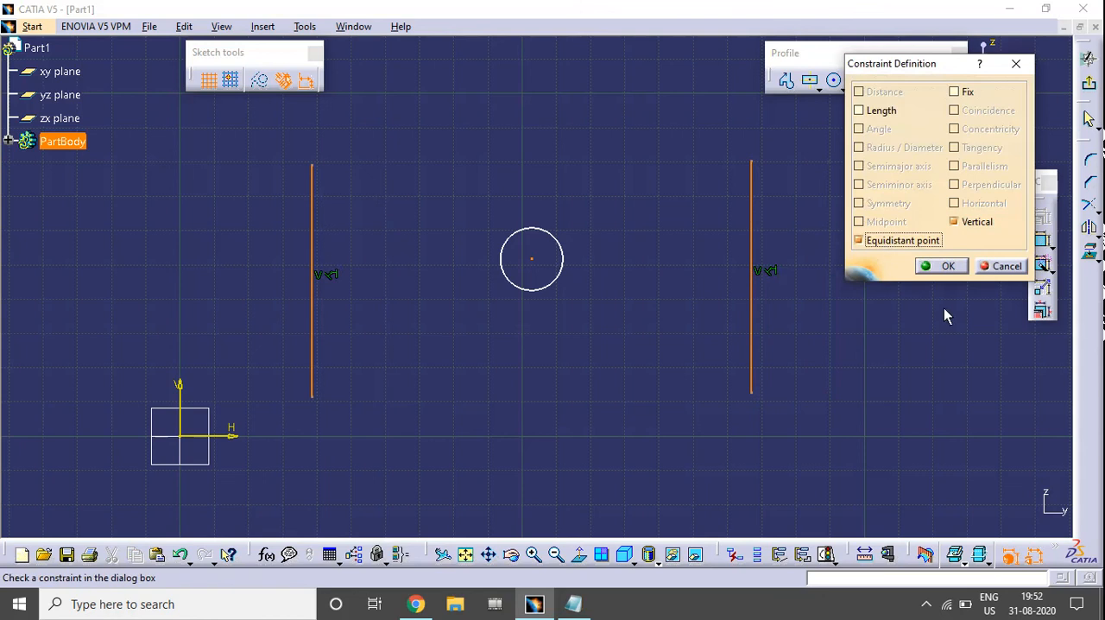
left_click(941, 266)
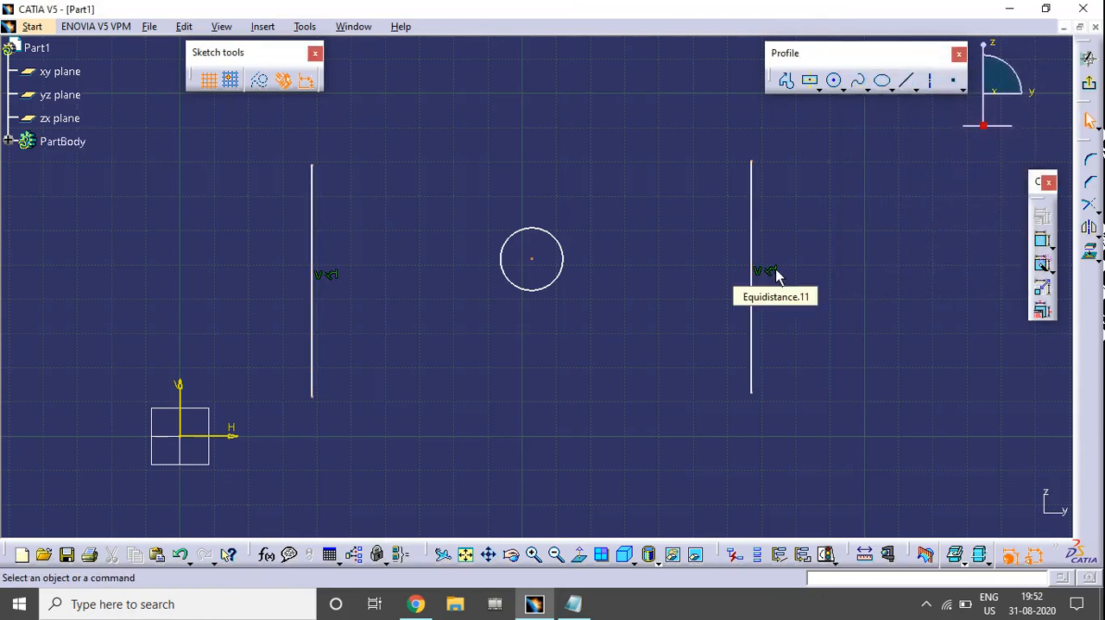
Test the equidistance by moving the vertical line farther from the origin slightly inward and the nearer one twice toward the circle
mouse_move(753, 296)
left_mouse_down()
mouse_move(605, 296)
mouse_move(466, 279)
mouse_move(874, 250)
mouse_move(871, 273)
mouse_move(577, 288)
mouse_move(867, 276)
mouse_move(748, 276)
left_mouse_up()
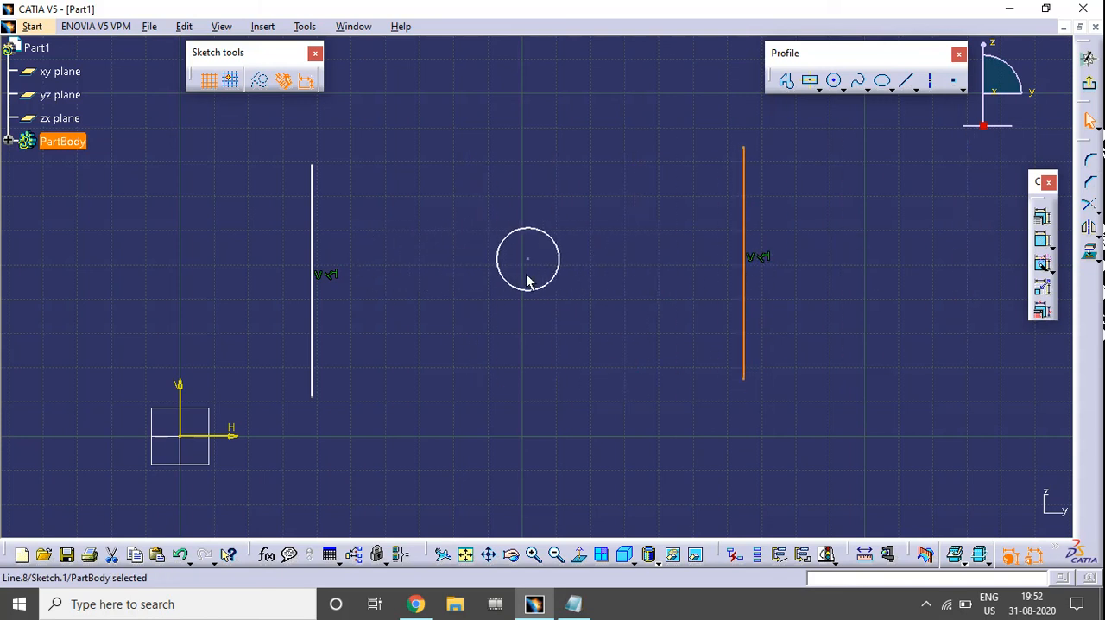
left_click(744, 243)
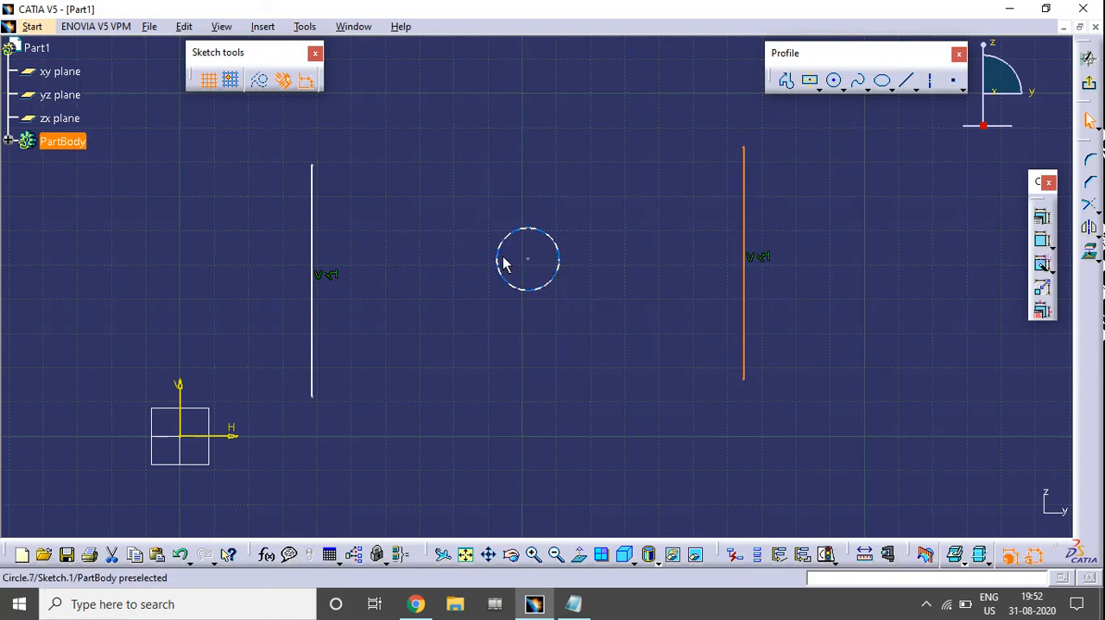
left_click(316, 225)
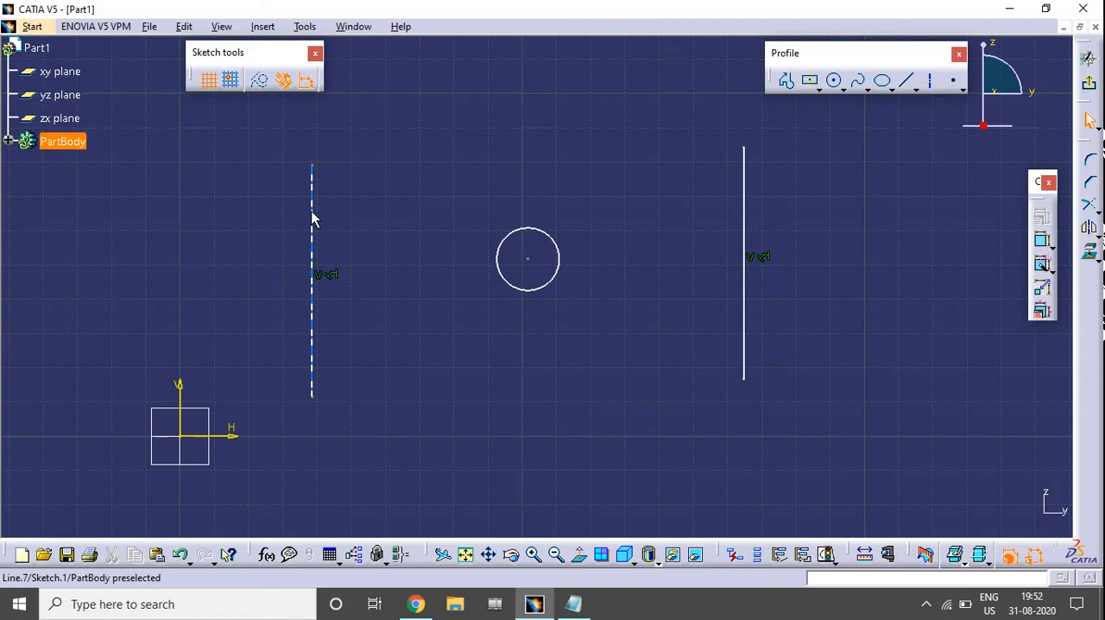
left_click_drag(311, 216, 418, 204)
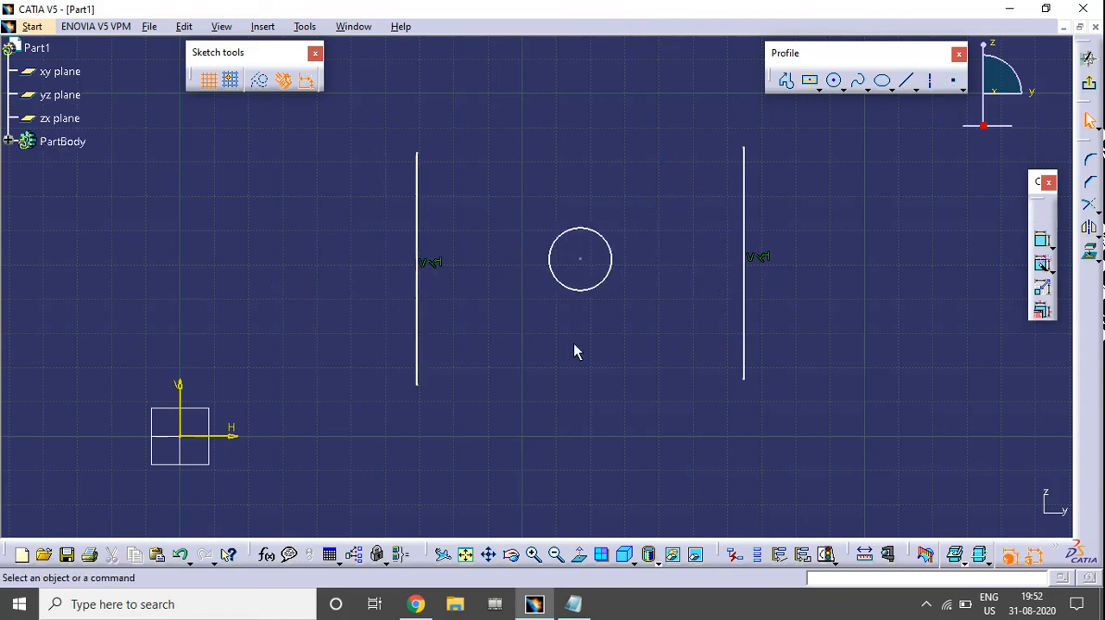
left_click(581, 261)
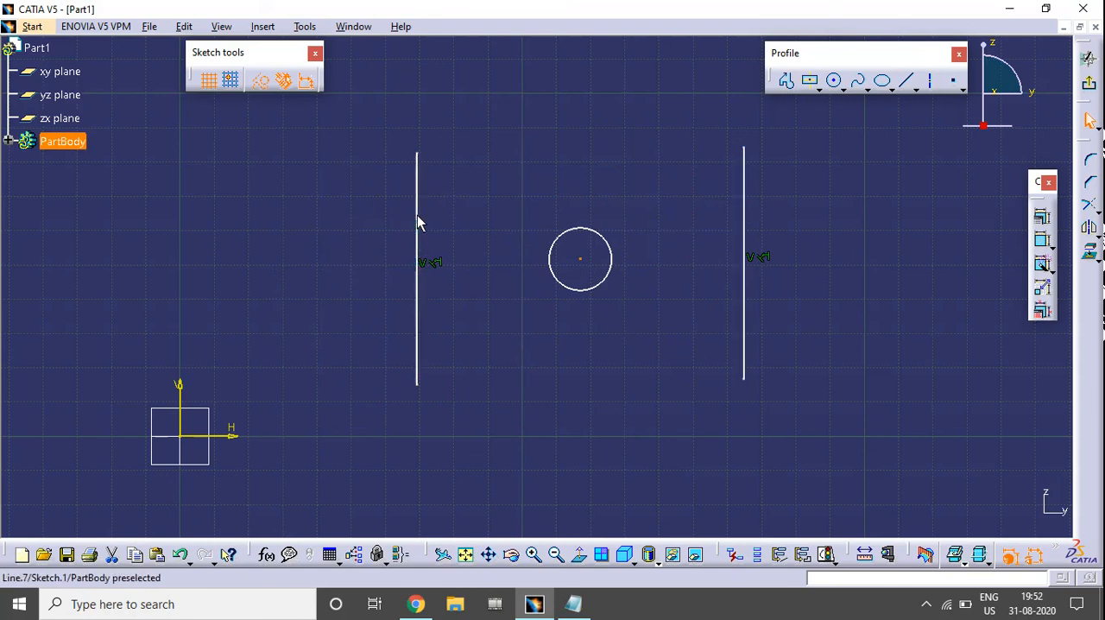
mouse_move(417, 223)
left_mouse_down()
mouse_move(595, 205)
mouse_move(520, 224)
mouse_move(538, 219)
mouse_move(538, 243)
left_mouse_up()
Delete both vertical lines and the circle together with their constraints, clearing the sketch
mouse_move(426, 84)
left_mouse_down()
mouse_move(849, 388)
mouse_move(852, 419)
left_mouse_up()
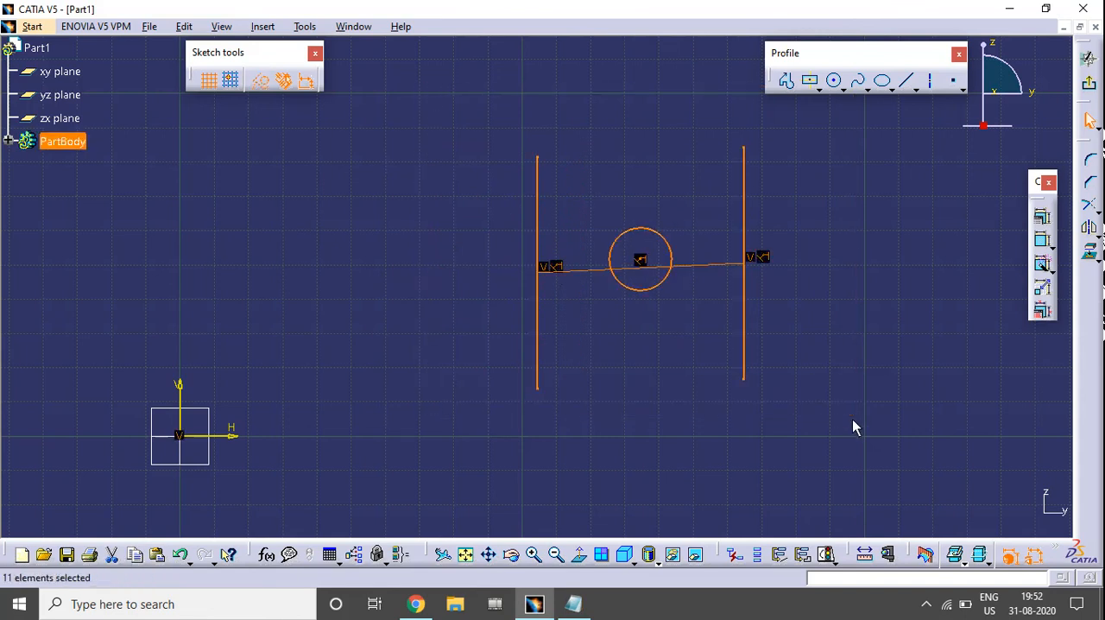
key("Delete")
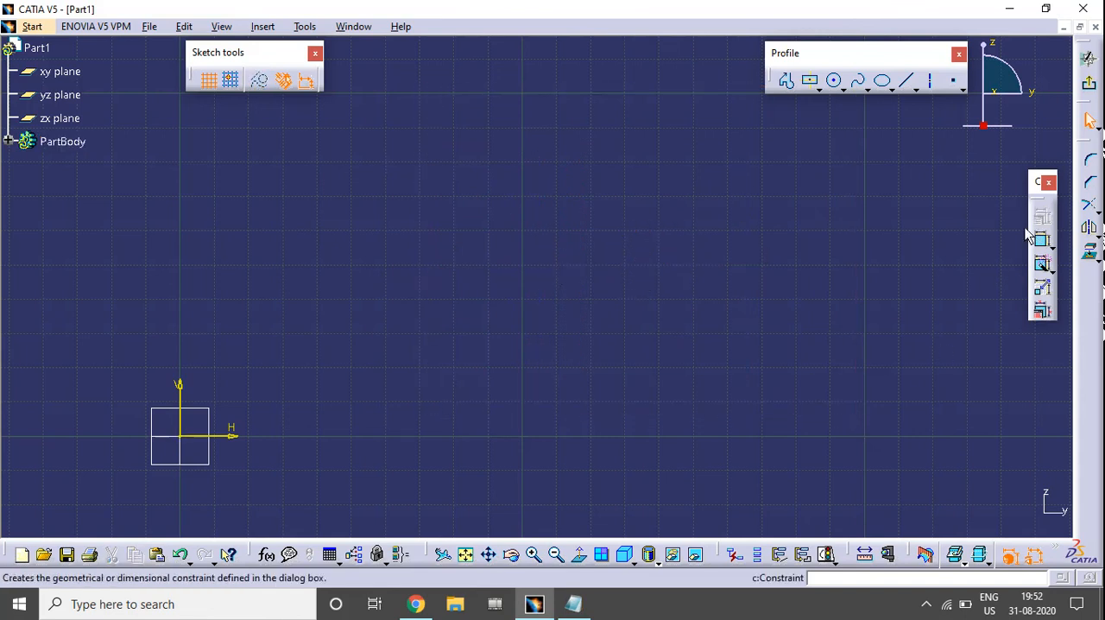
mouse_move(450, 365)
middle_mouse_down()
mouse_move(564, 360)
mouse_move(652, 277)
mouse_move(682, 313)
mouse_move(686, 283)
middle_mouse_up()
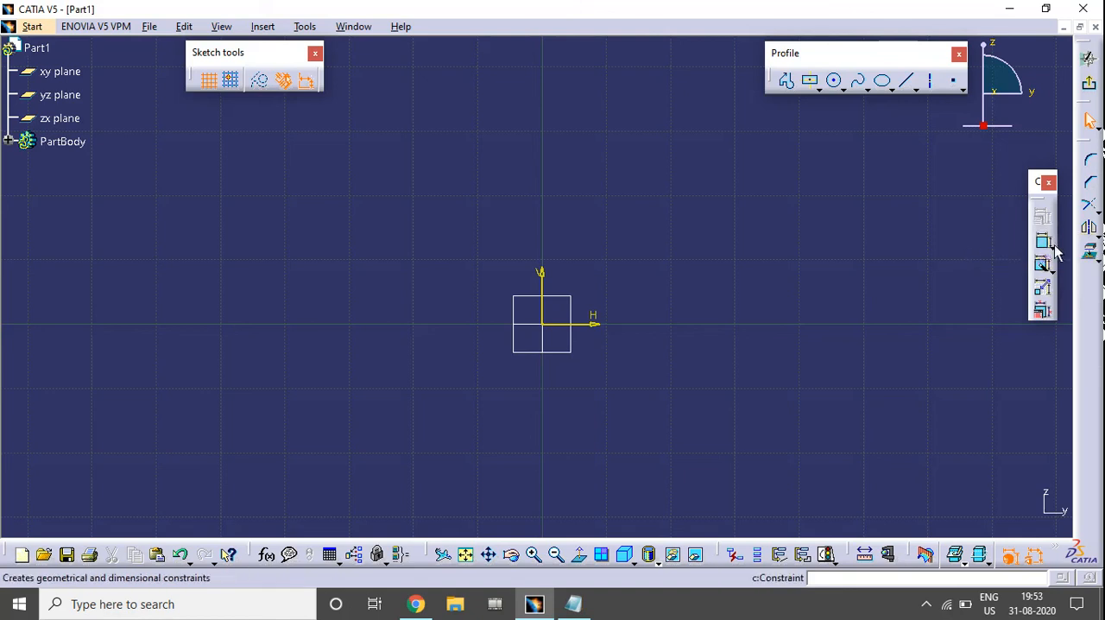
Detach the Constraint and Contact Constraint commands as a separate floating toolbar
left_click(1053, 249)
left_click_drag(1046, 254, 925, 179)
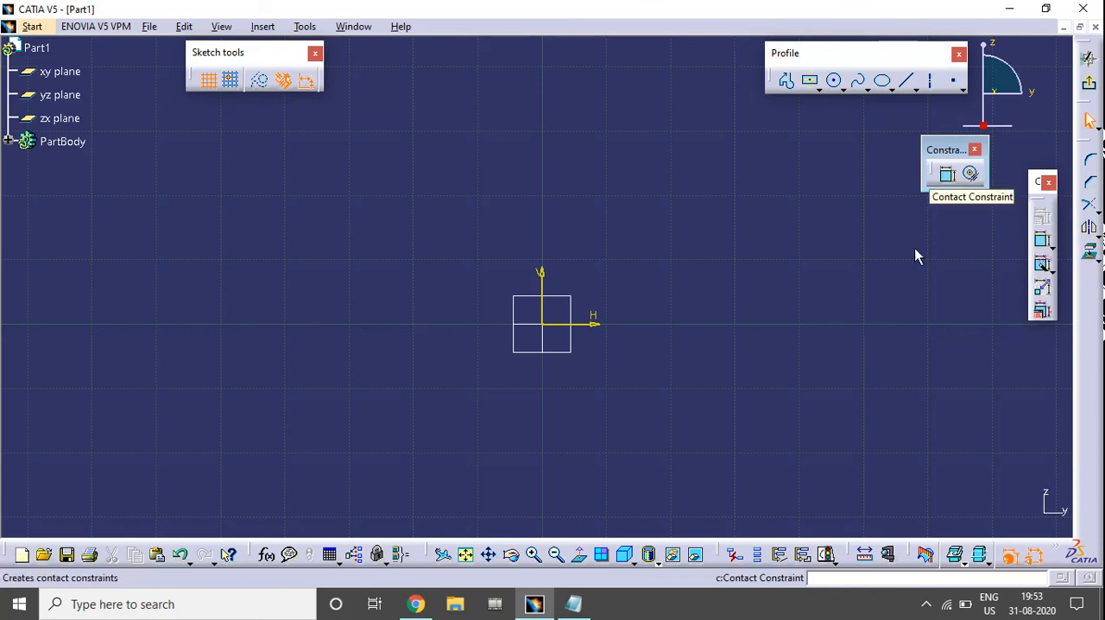
mouse_move(735, 307)
middle_mouse_down()
mouse_move(695, 314)
mouse_move(648, 298)
mouse_move(623, 311)
middle_mouse_up()
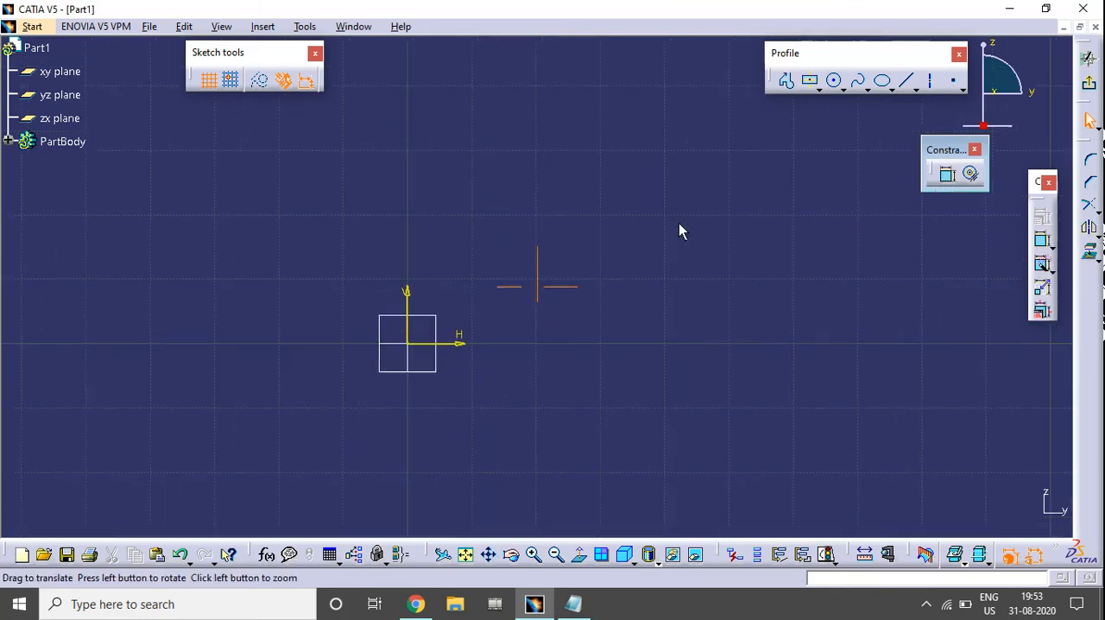
Sketch a small circle near the origin and a separate larger circle of about 12 mm radius farther along the horizontal axis
left_click(833, 81)
left_click(505, 241)
left_click(527, 221)
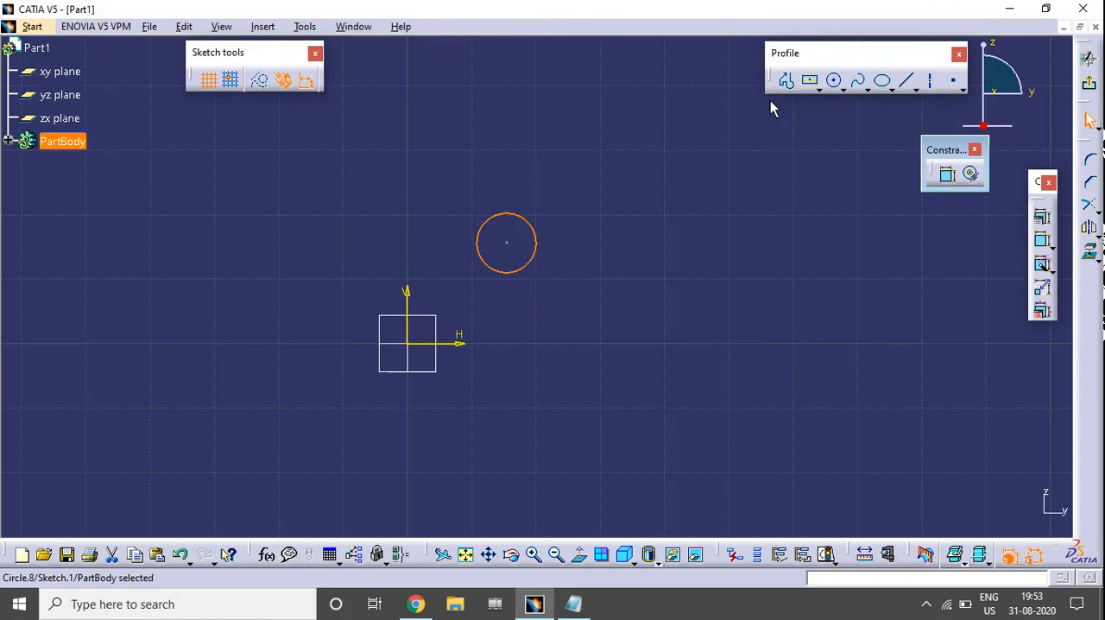
left_click(834, 81)
left_click(778, 286)
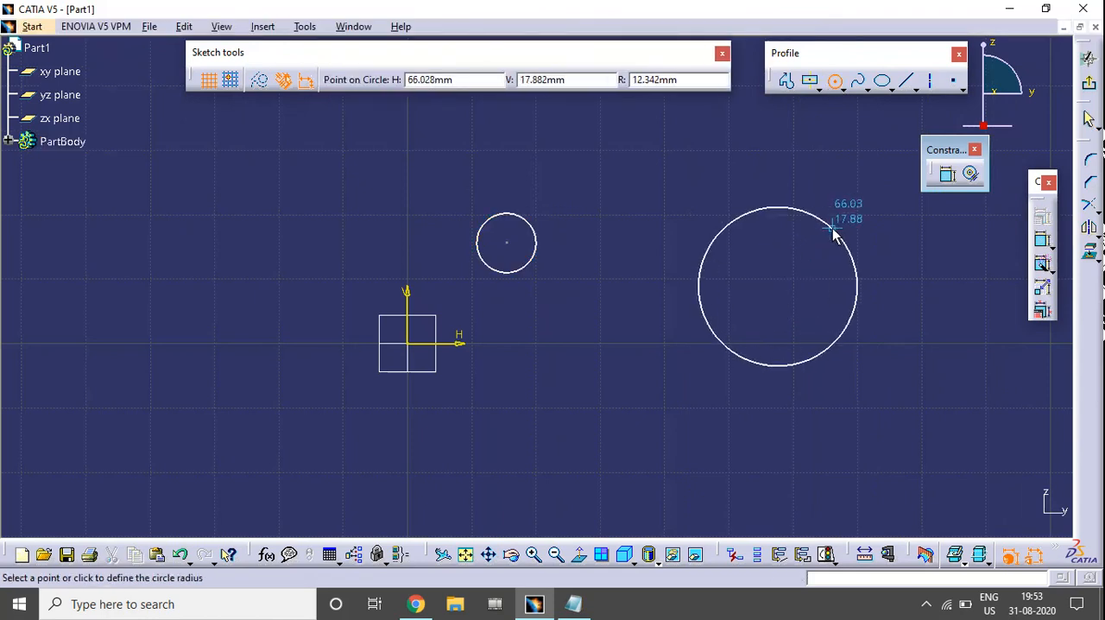
left_click(834, 231)
left_click(834, 263)
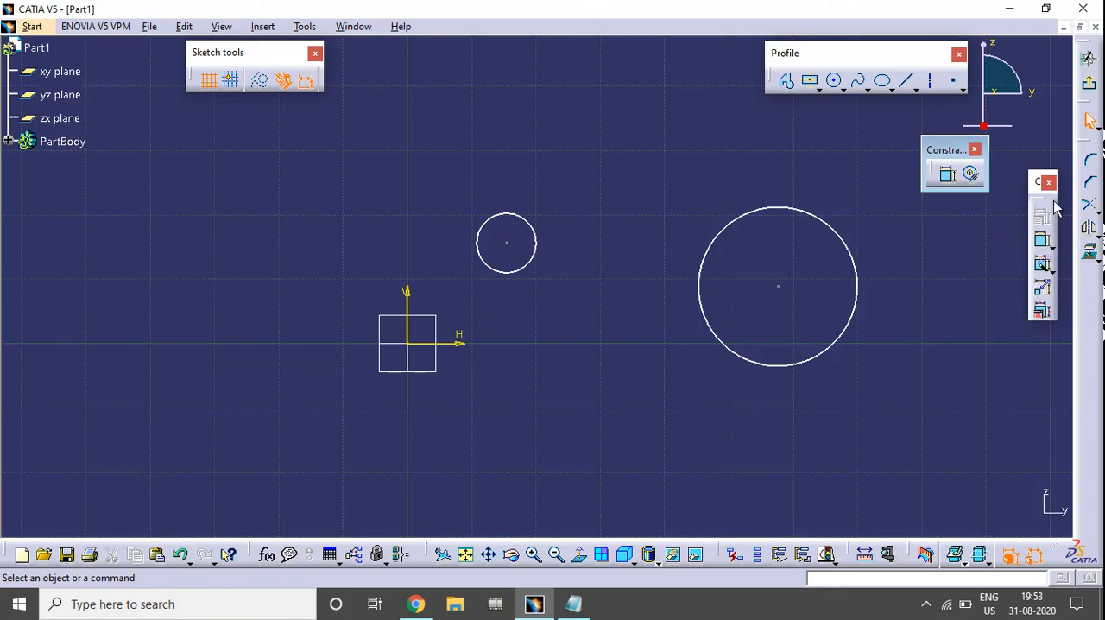
Apply a Contact Constraint between the large and small circles to make them concentric, and undo it
left_click(971, 175)
left_click(773, 208)
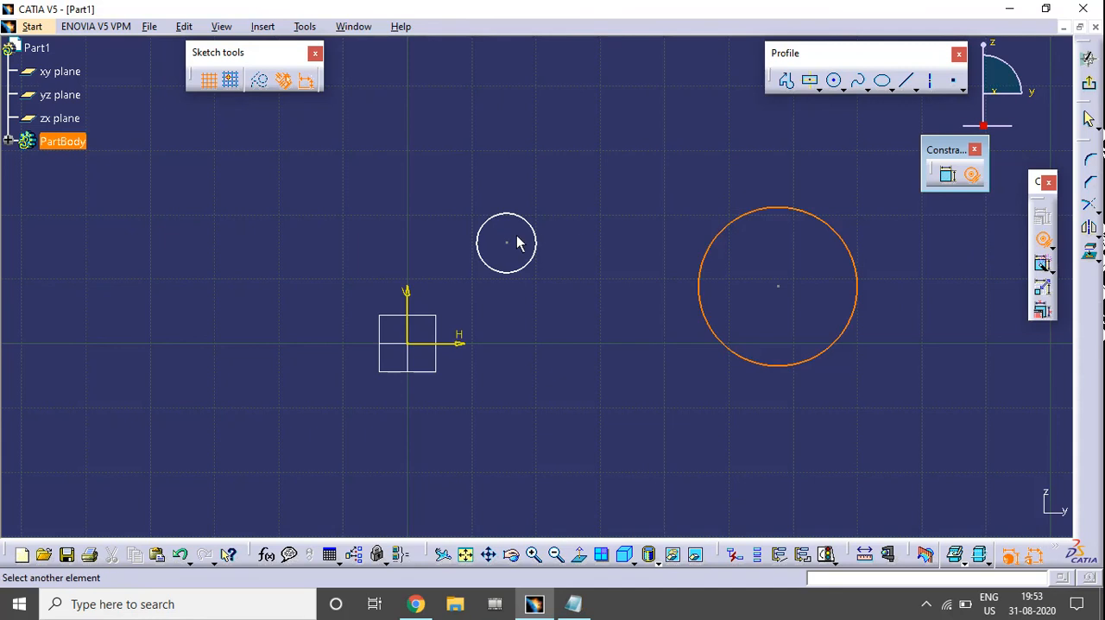
left_click(524, 221)
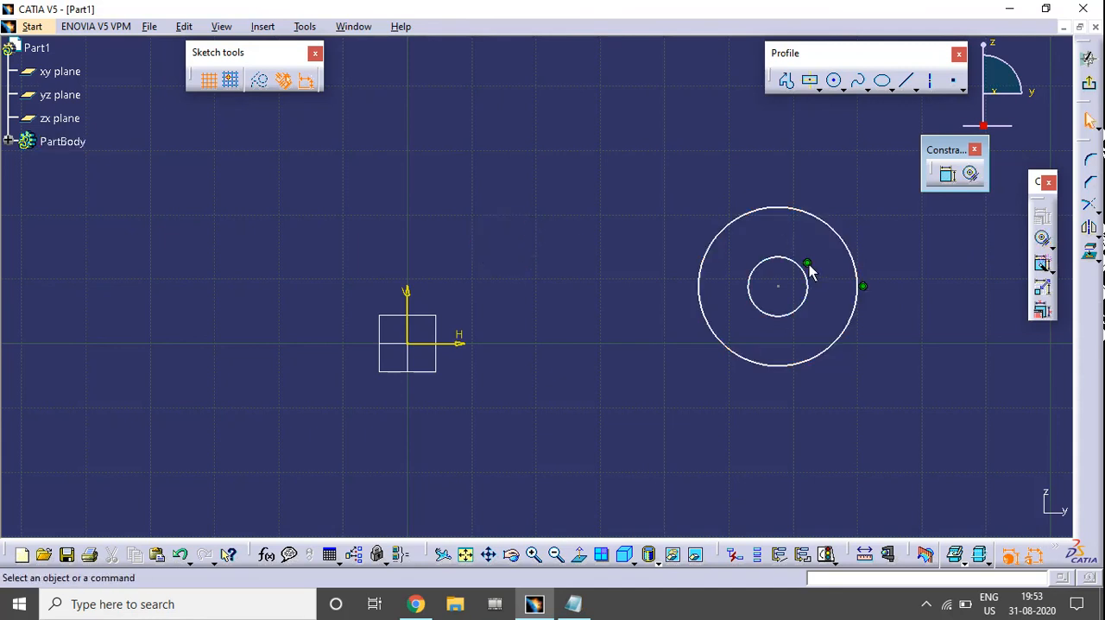
middle_click_drag(850, 334, 634, 365)
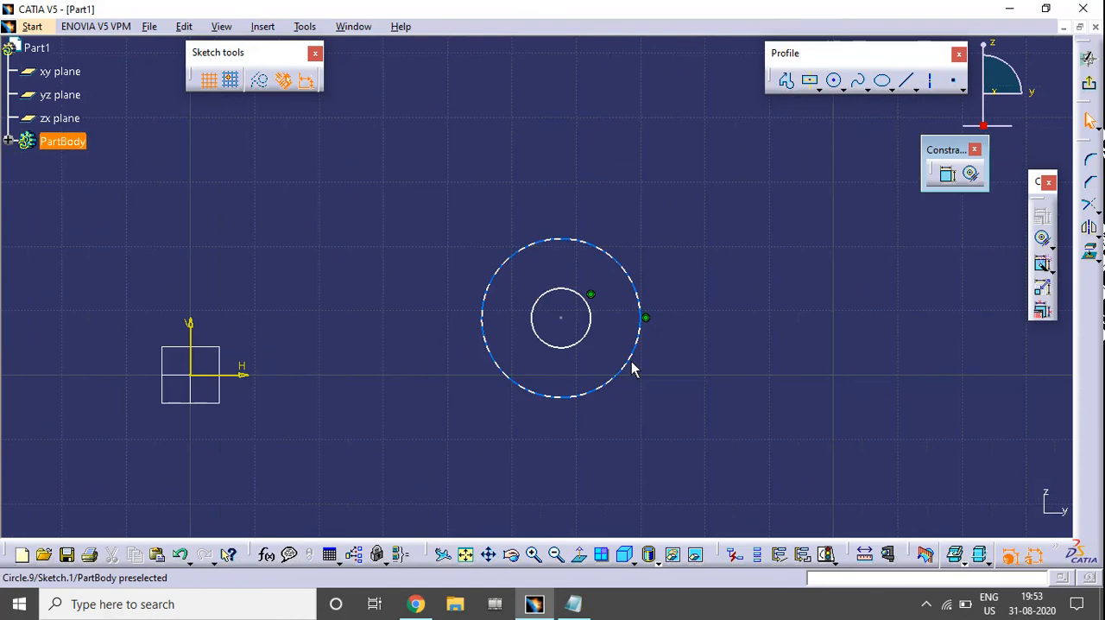
key("ctrl+z")
middle_click_drag(879, 286, 810, 330)
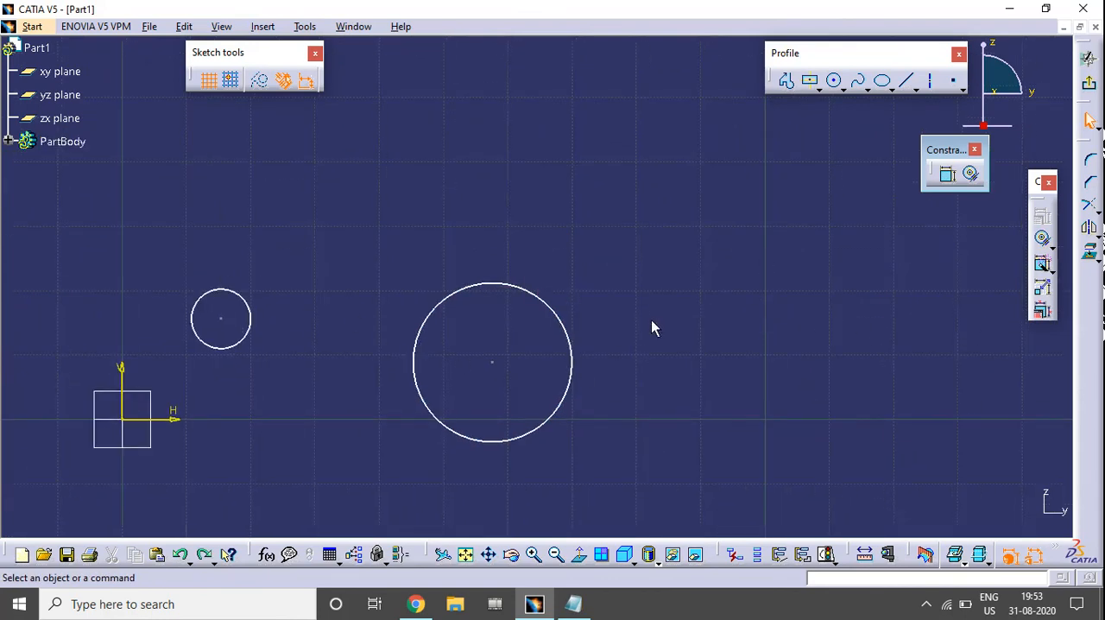
Draw a steep sloping line clear of the large circle, on the side away from the small circle
left_click(905, 79)
left_click(636, 126)
left_click(760, 367)
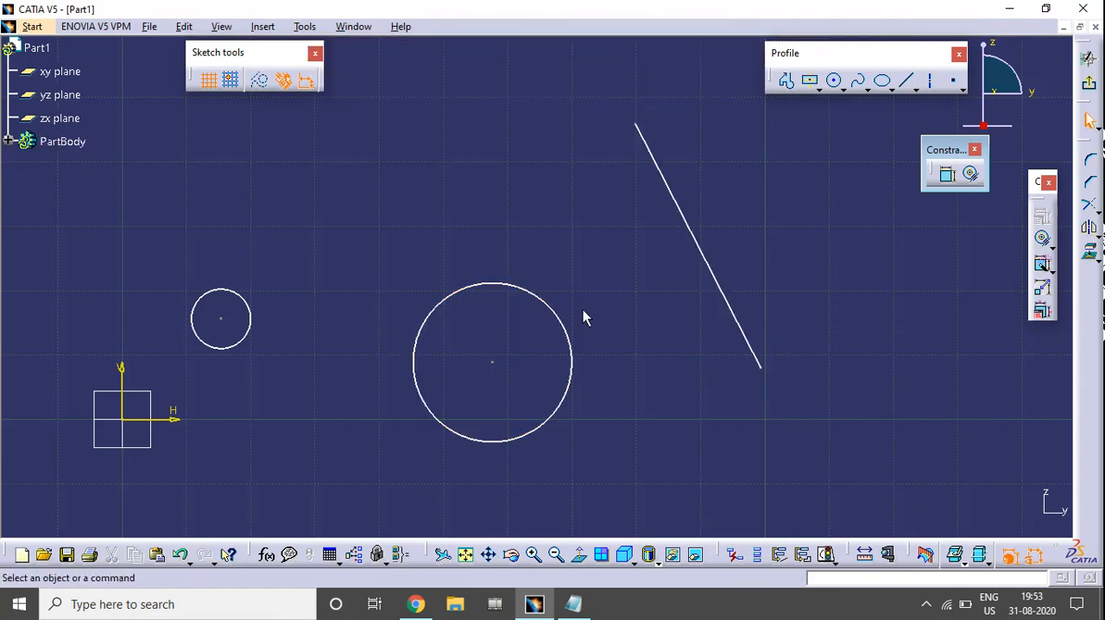
Make the sloping line tangent to the large circle with a Contact Constraint
left_click(971, 176)
left_click(512, 289)
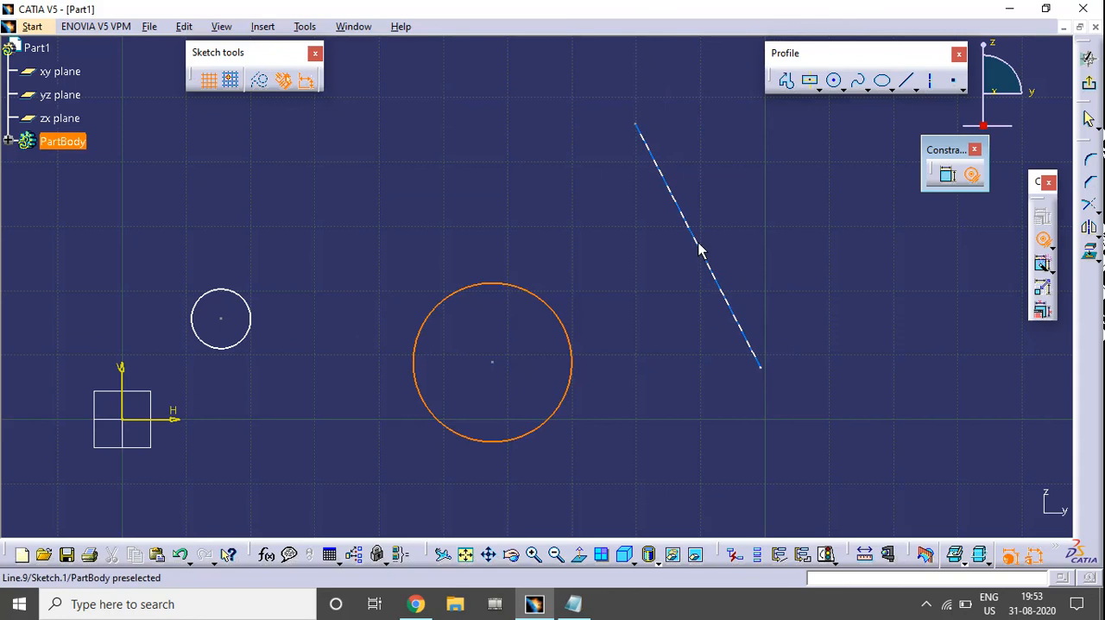
left_click(697, 251)
middle_click_drag(567, 415, 631, 367)
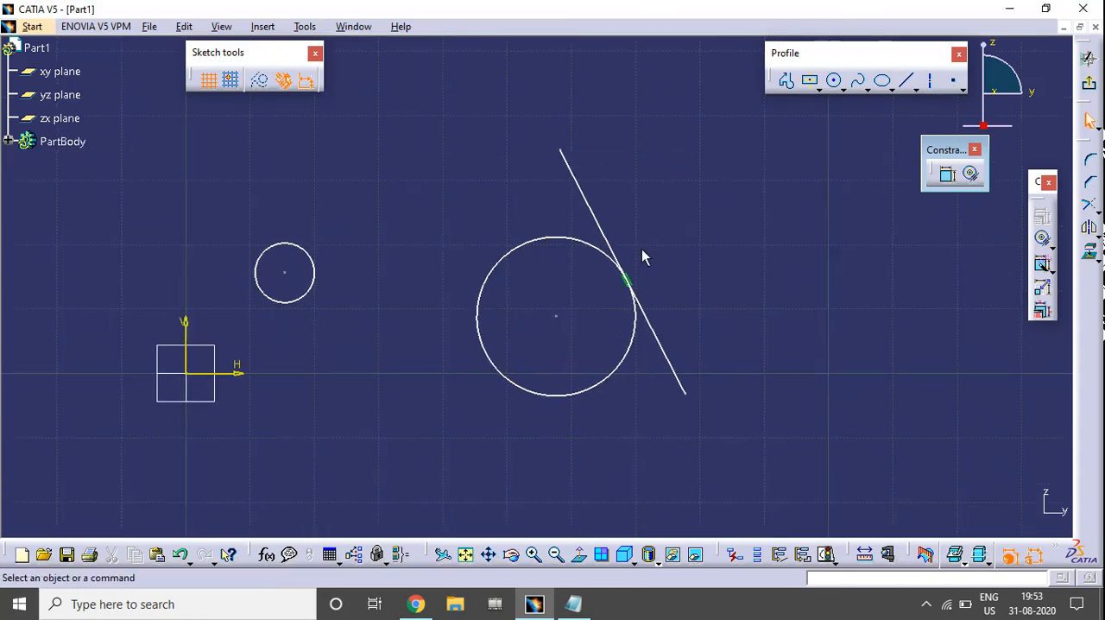
middle_click_drag(691, 241, 622, 318)
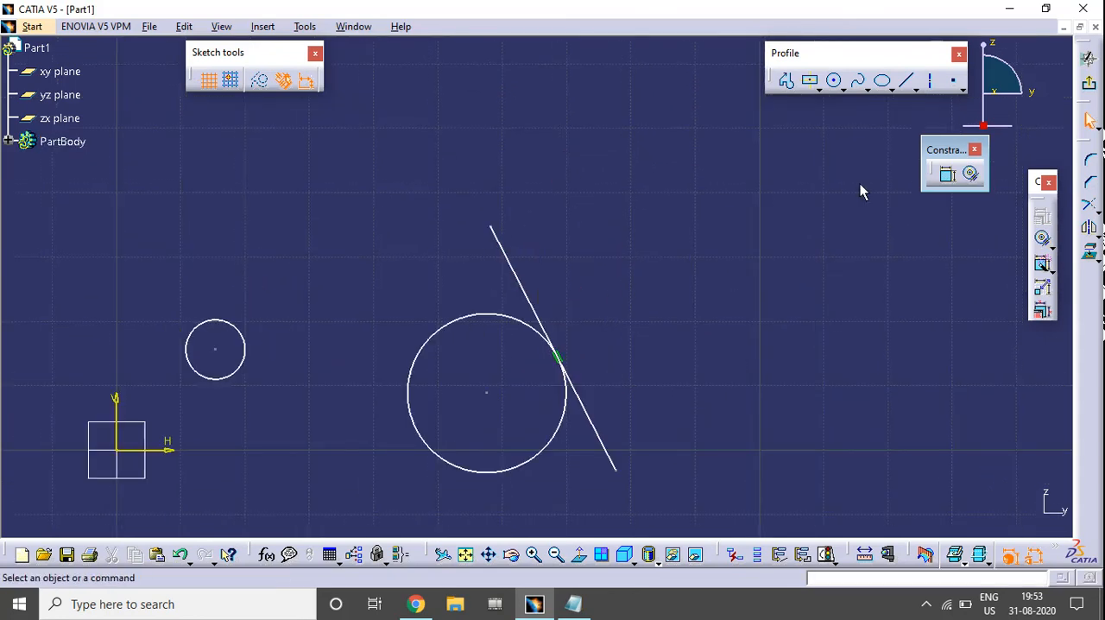
Draw a second, shorter and flatter sloping line beyond the tangent line
left_click(909, 79)
left_click(615, 210)
left_click(741, 298)
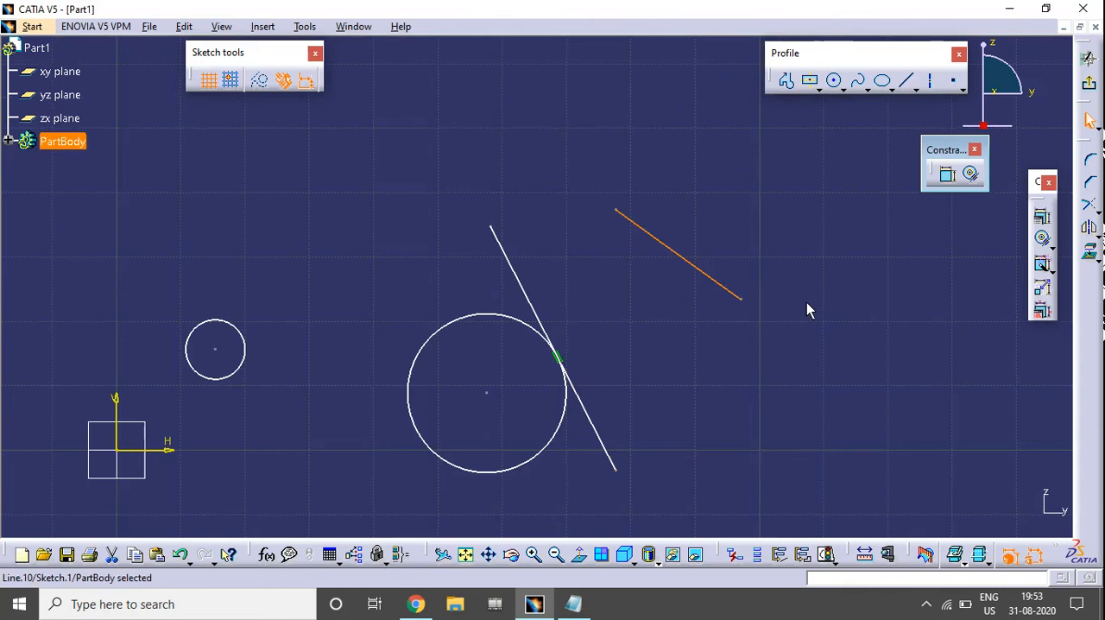
Make the upper endpoints of the two sloping lines coincident with a Contact Constraint
left_click(971, 175)
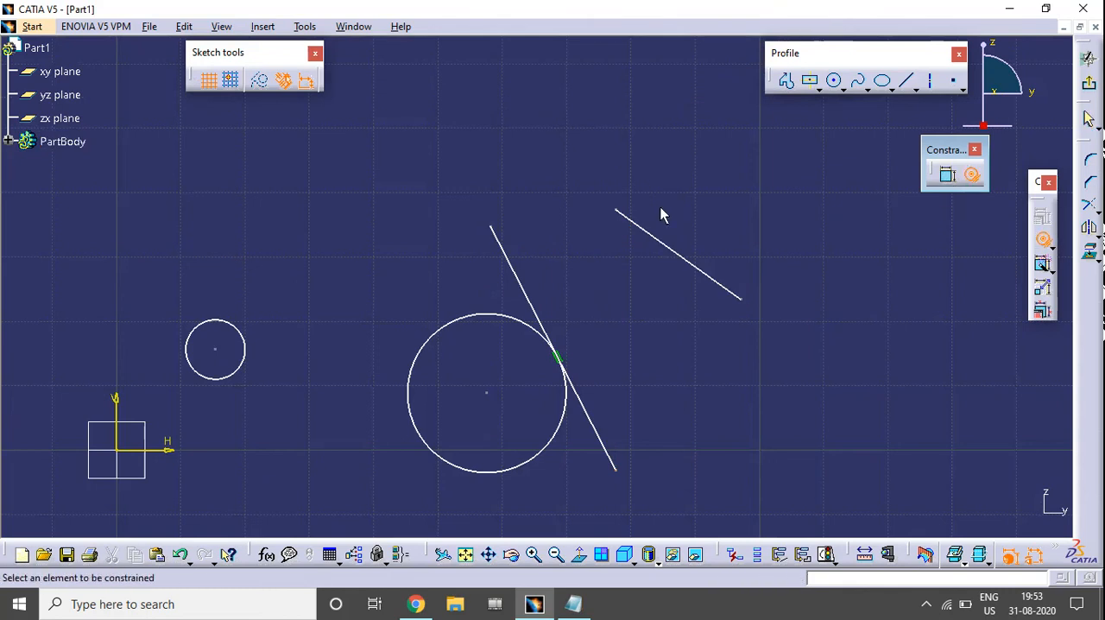
left_click(615, 210)
left_click(491, 227)
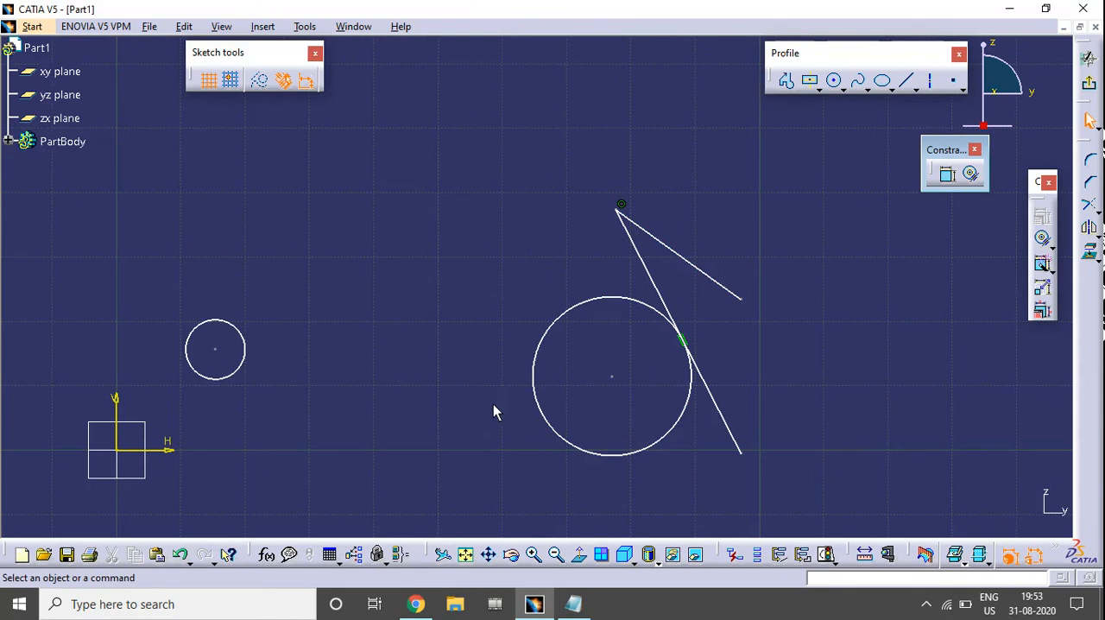
Delete both circles and both sloping lines with their constraints, emptying the sketch
mouse_move(493, 404)
middle_mouse_down()
mouse_move(542, 307)
mouse_move(270, 168)
middle_mouse_up()
mouse_move(290, 114)
left_mouse_down()
mouse_move(868, 436)
mouse_move(849, 436)
left_mouse_up()
key("Delete")
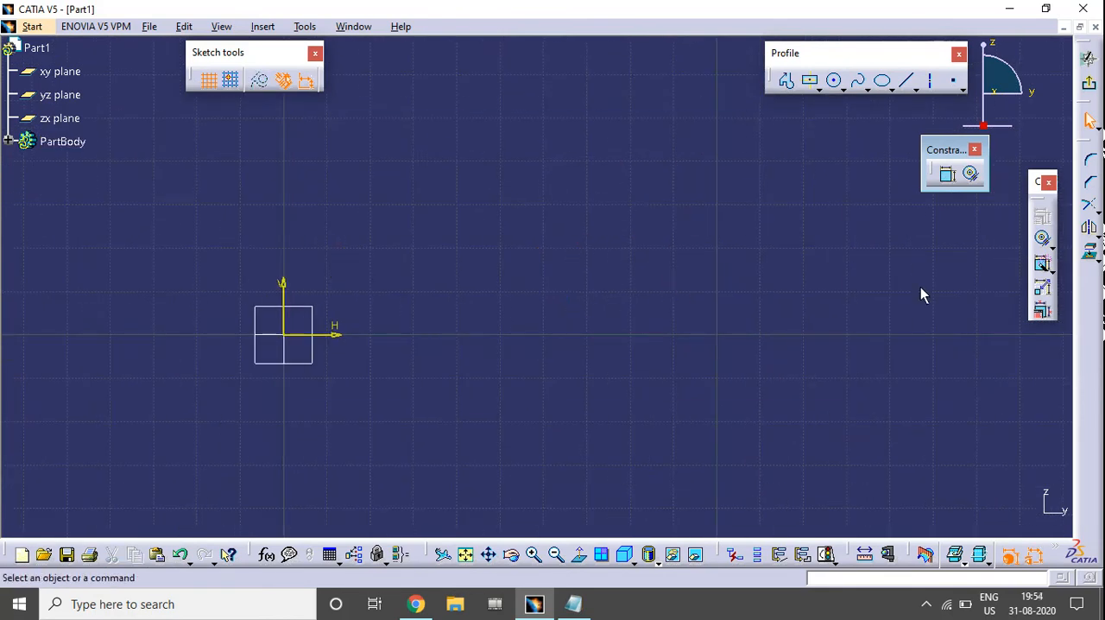
Close the floating toolbar that holds the Constraint and Contact Constraint commands
left_click(972, 177)
mouse_move(361, 419)
middle_mouse_down()
mouse_move(678, 367)
mouse_move(753, 339)
mouse_move(686, 325)
middle_mouse_up()
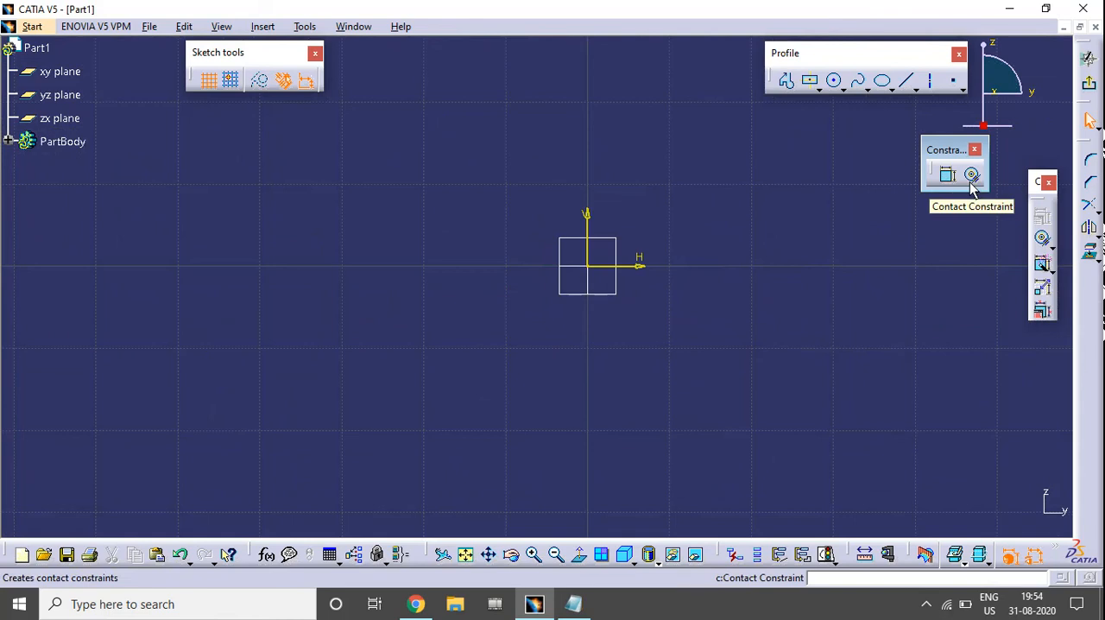
left_click(973, 149)
middle_click_drag(741, 312, 618, 363)
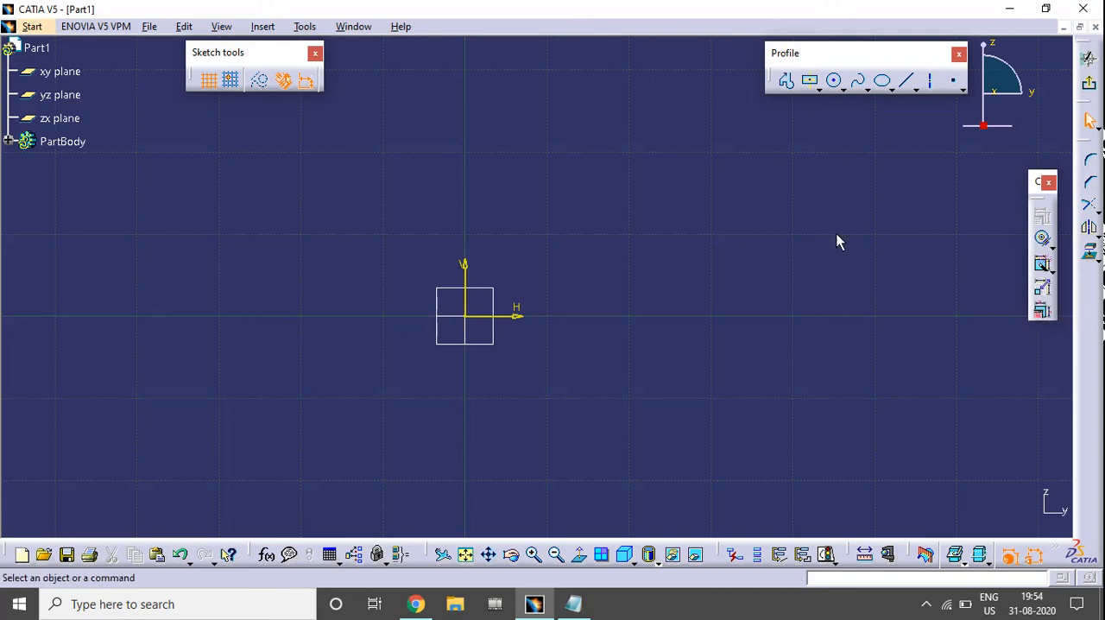
Draw a horizontal line about 35 mm long from the origin along the H axis
middle_click_drag(524, 393, 538, 369)
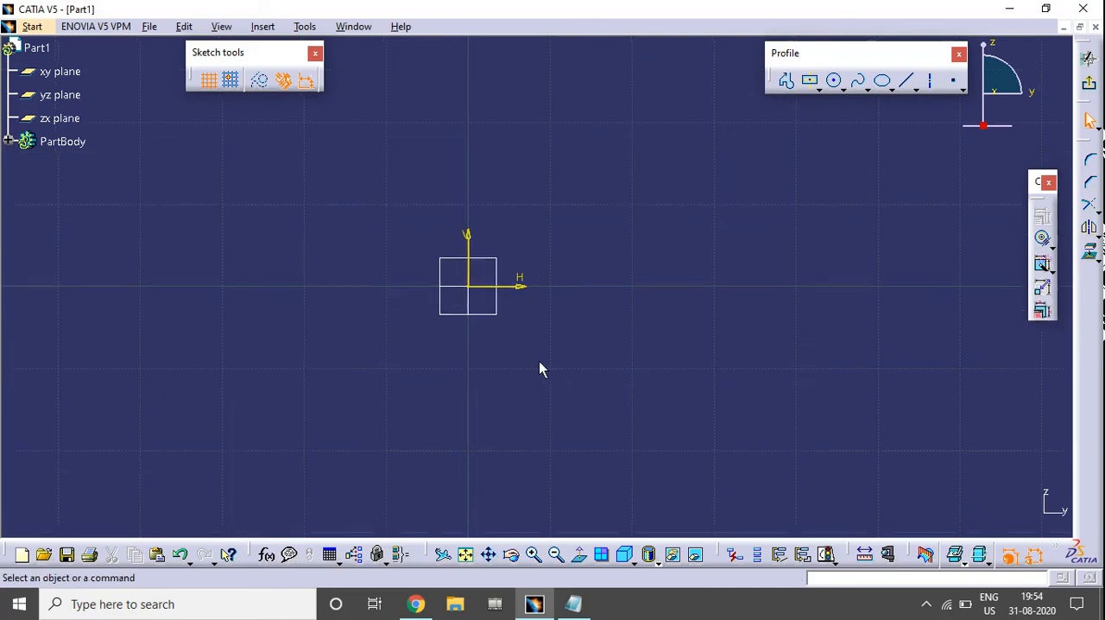
left_click(906, 80)
left_click(468, 287)
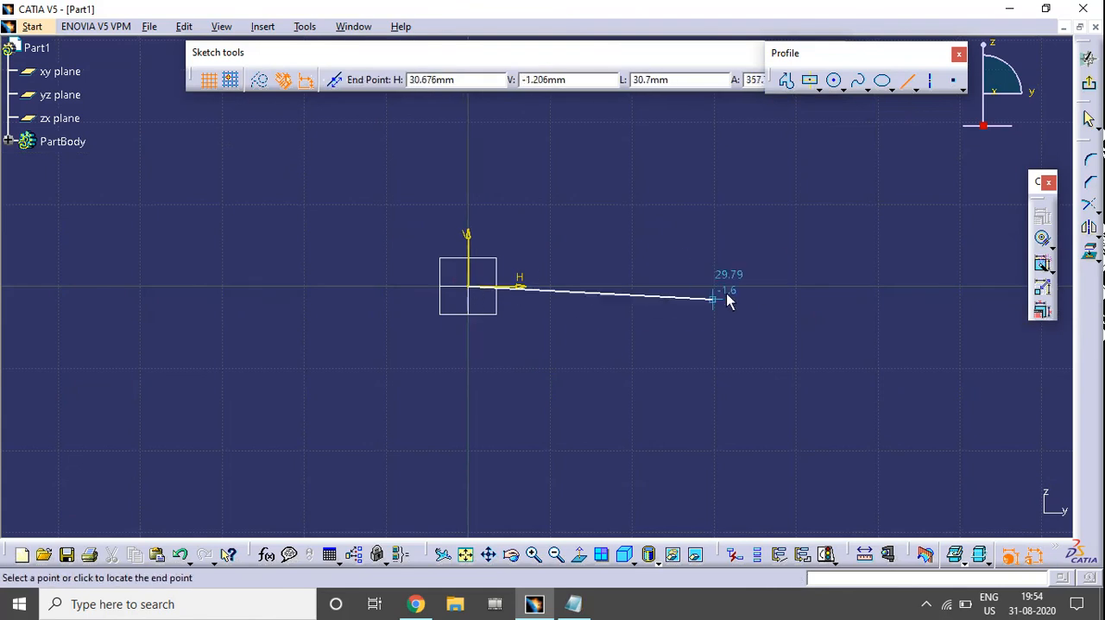
left_click(754, 286)
left_click(856, 231)
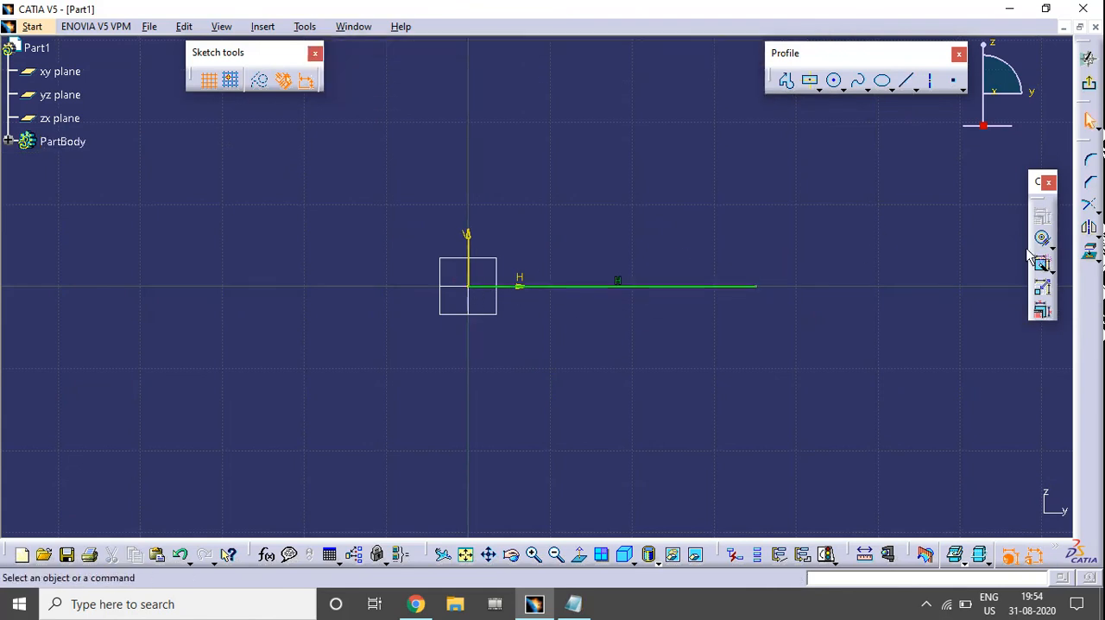
Dimension the horizontal line's length with a Constraint and place the dimension above the line
left_click(1052, 269)
left_click(1062, 266)
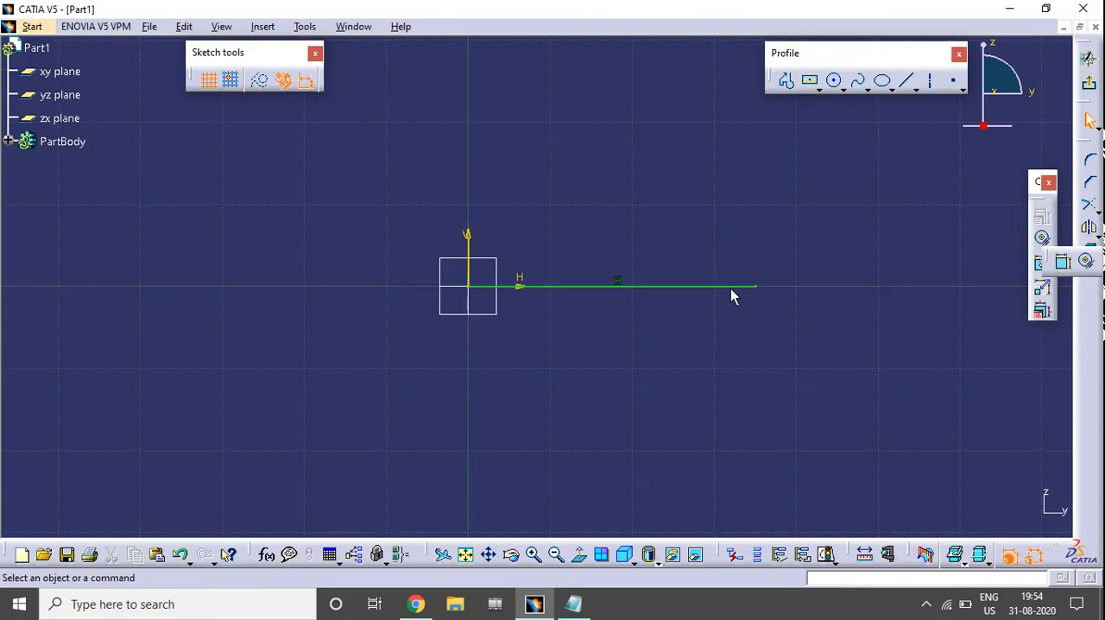
left_click(708, 285)
left_click(608, 185)
middle_click_drag(666, 220, 479, 276)
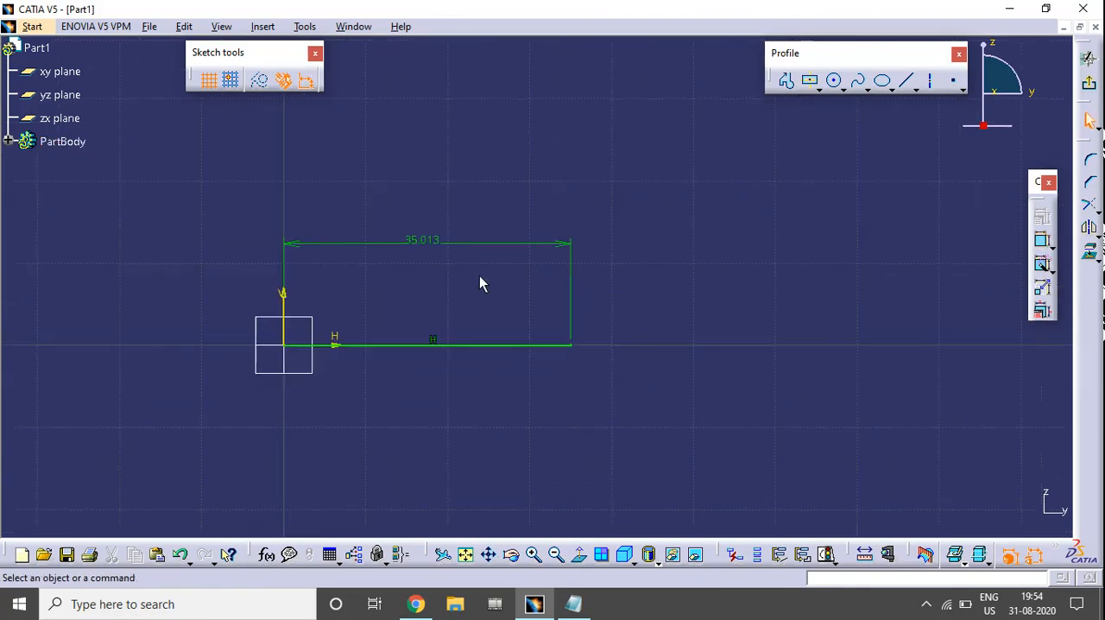
Set the horizontal line's length to 40 mm
double_click(424, 241)
type("40mm")
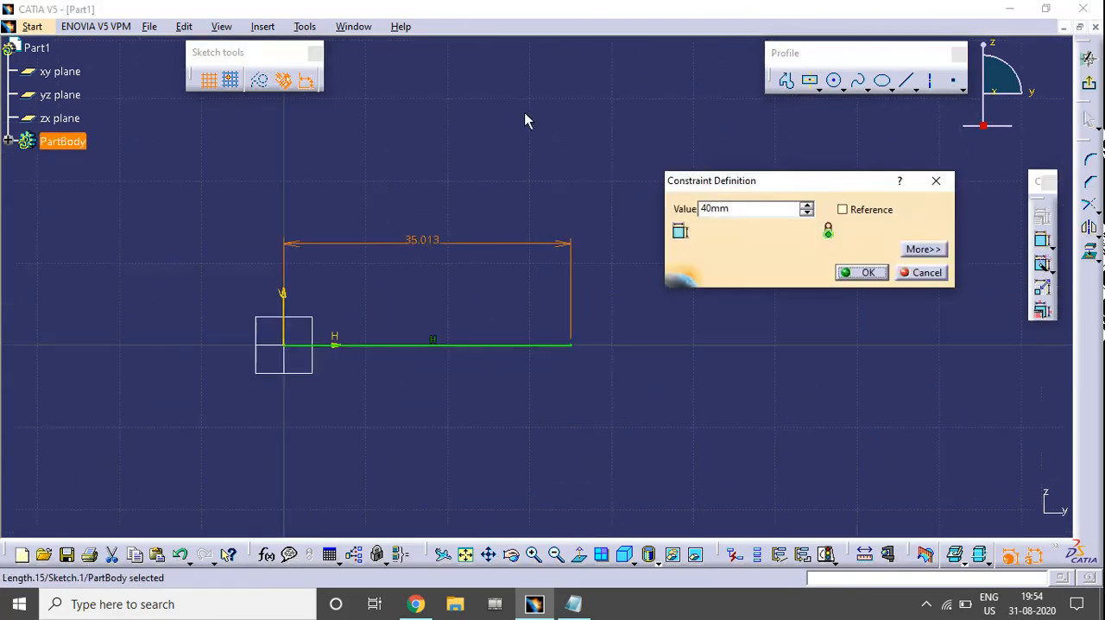
key("Return")
middle_click_drag(668, 365, 678, 388)
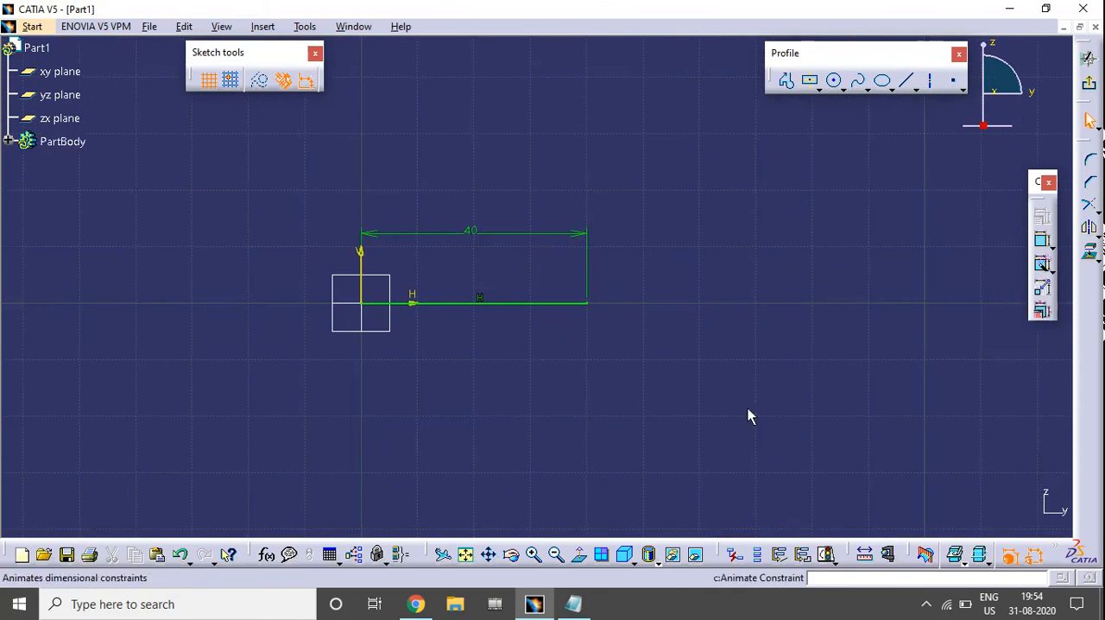
Open Animate Constraint on the line's length dimension and set the animation's last value to 10 mm
left_click(1042, 293)
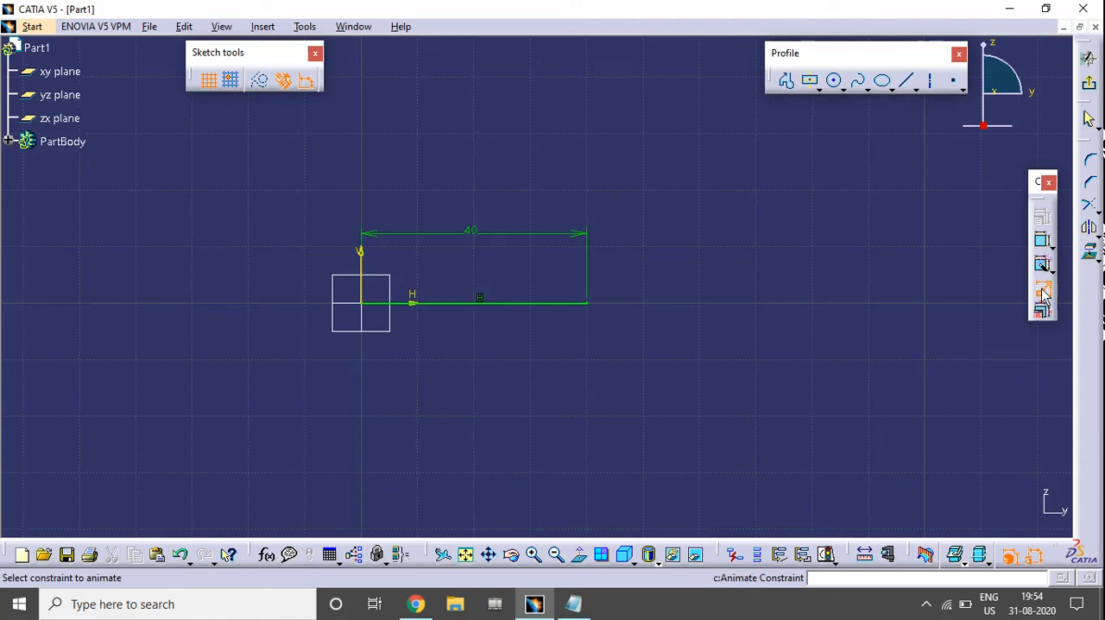
left_click(469, 233)
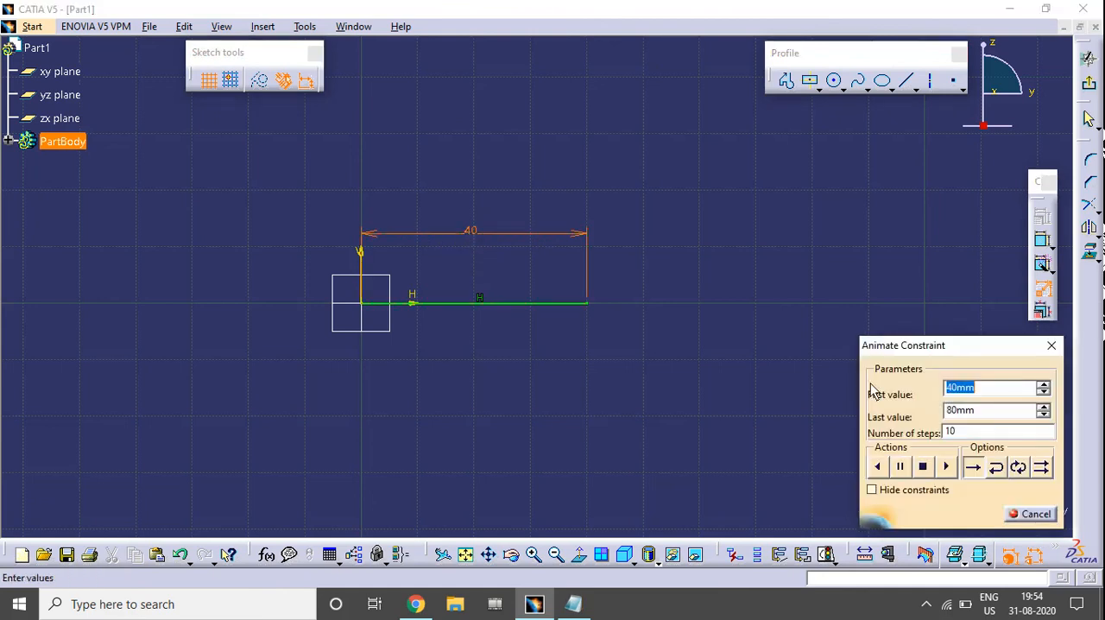
left_click_drag(914, 356, 868, 166)
left_click(919, 227)
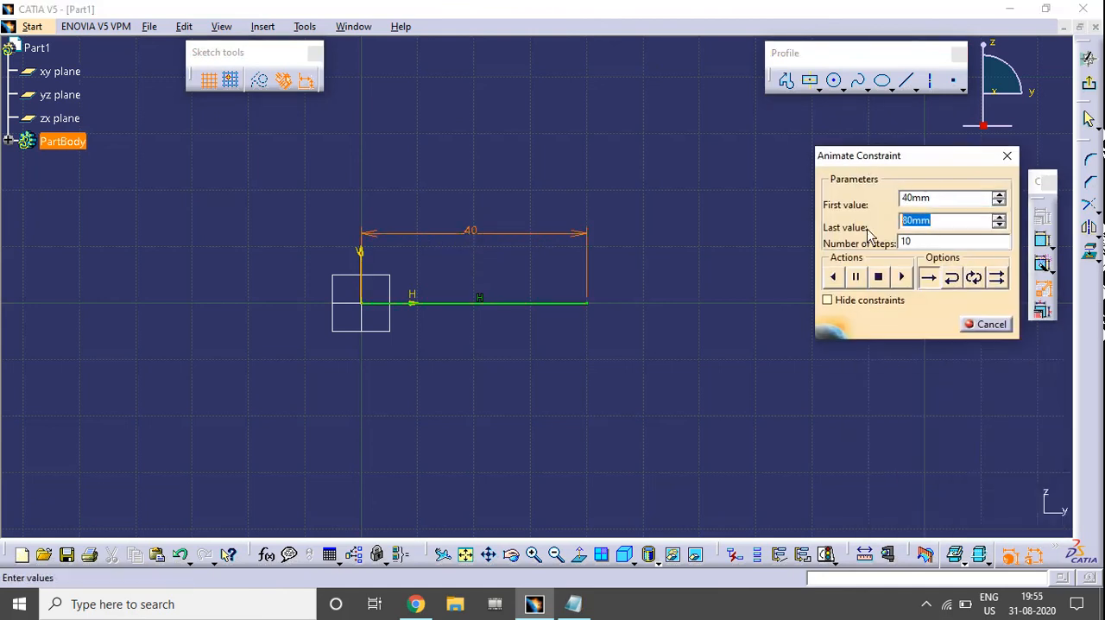
left_click_drag(934, 201, 868, 205)
left_click_drag(938, 223, 850, 226)
type("10")
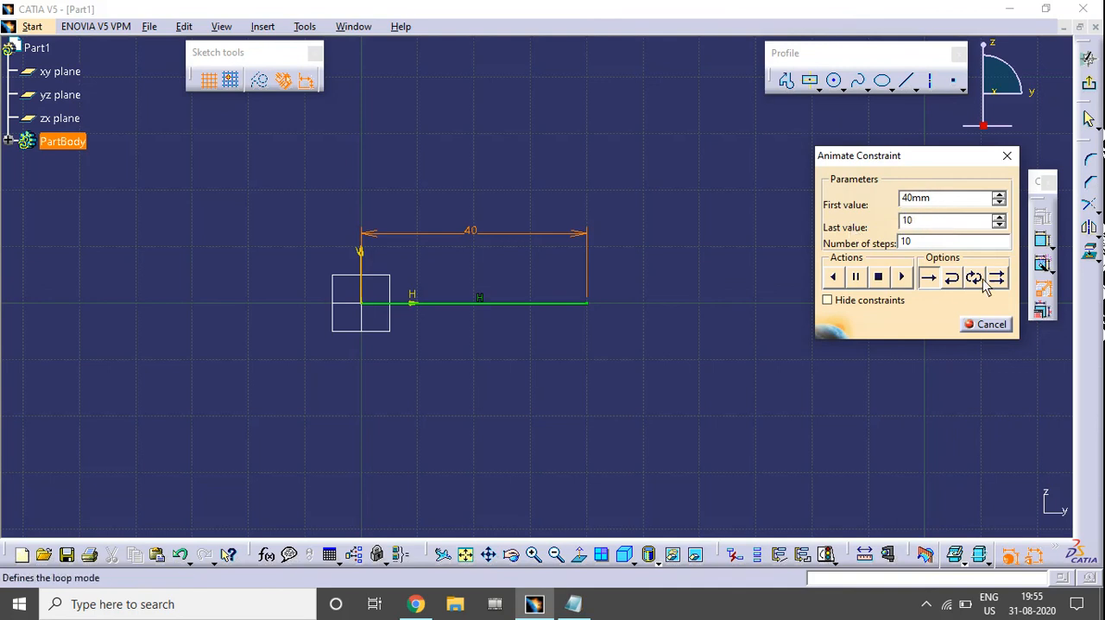
Set the animation's number of steps to 100 and choose the single-pass, one-direction play mode
left_click(934, 244)
mouse_move(919, 172)
left_mouse_down()
mouse_move(907, 169)
mouse_move(914, 164)
left_mouse_up()
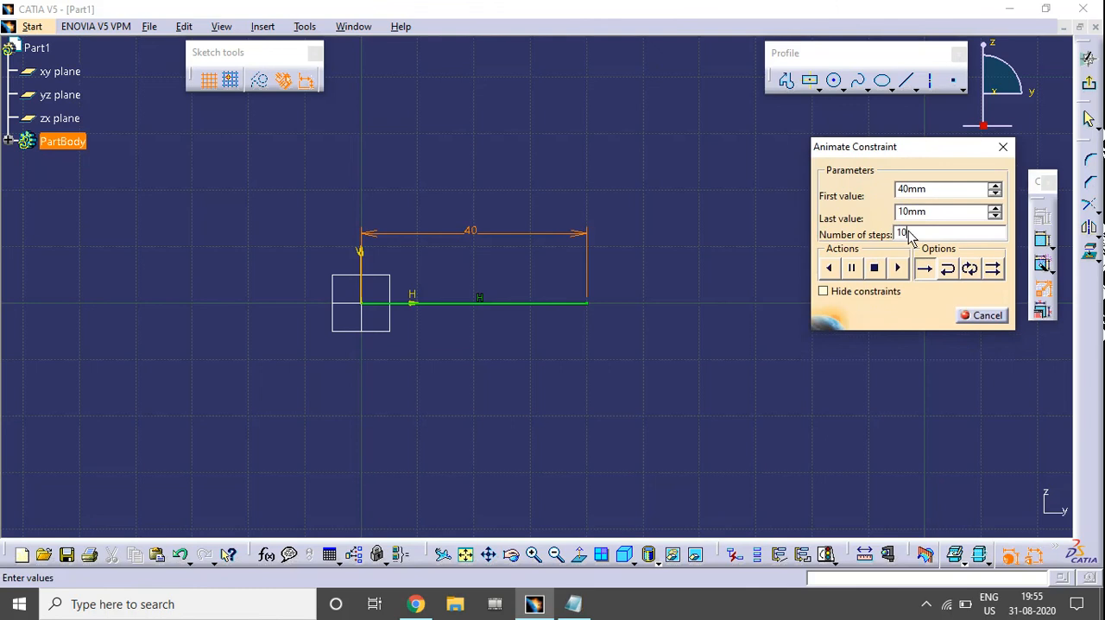
left_click_drag(909, 235, 877, 239)
left_click_drag(903, 168, 941, 164)
left_click(964, 268)
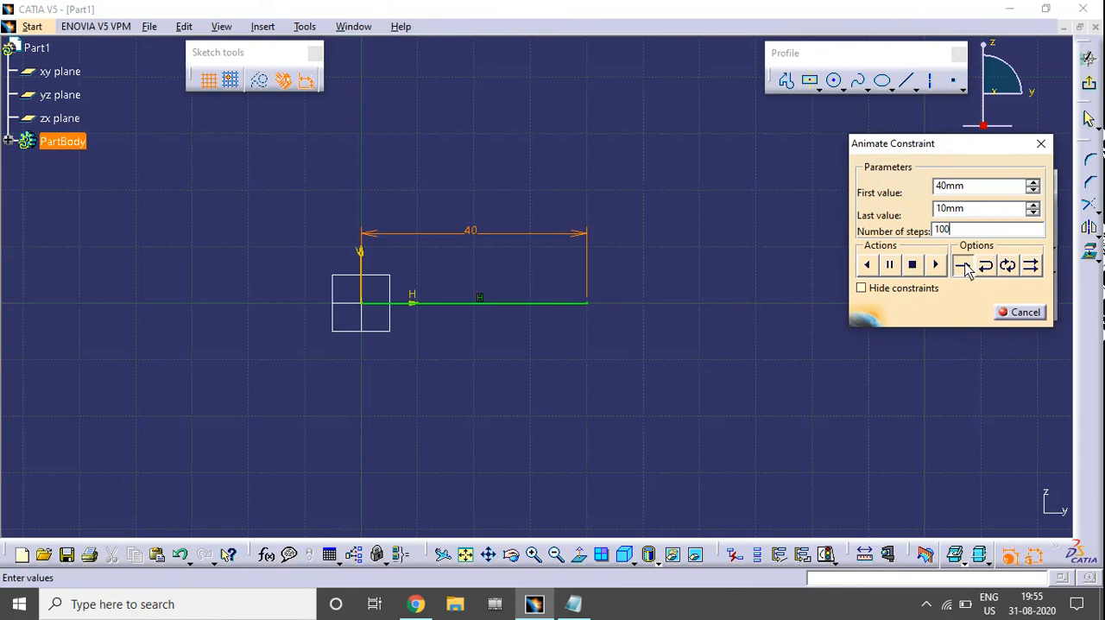
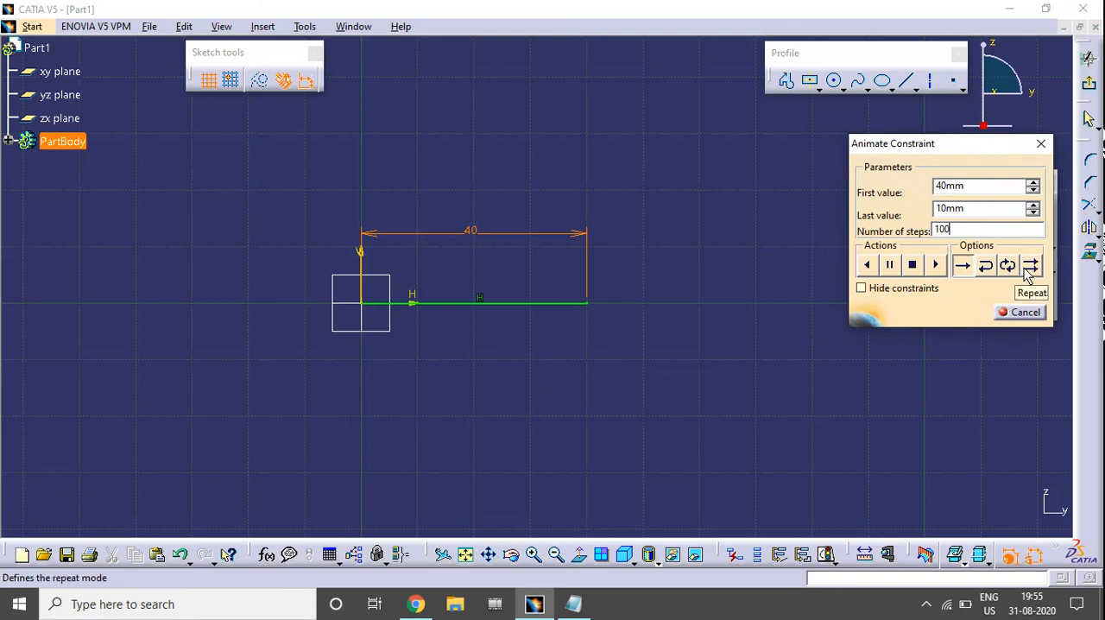
Switch the constraint animation to loop mode, run it, and stop it after observing the line's length change
left_click(1007, 267)
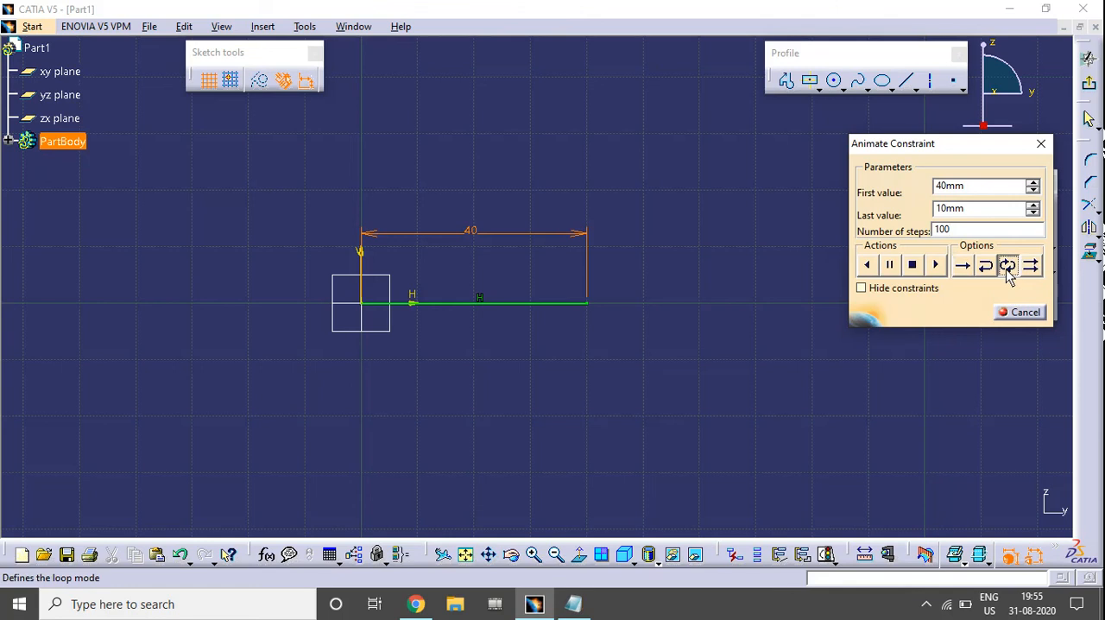
left_click(935, 267)
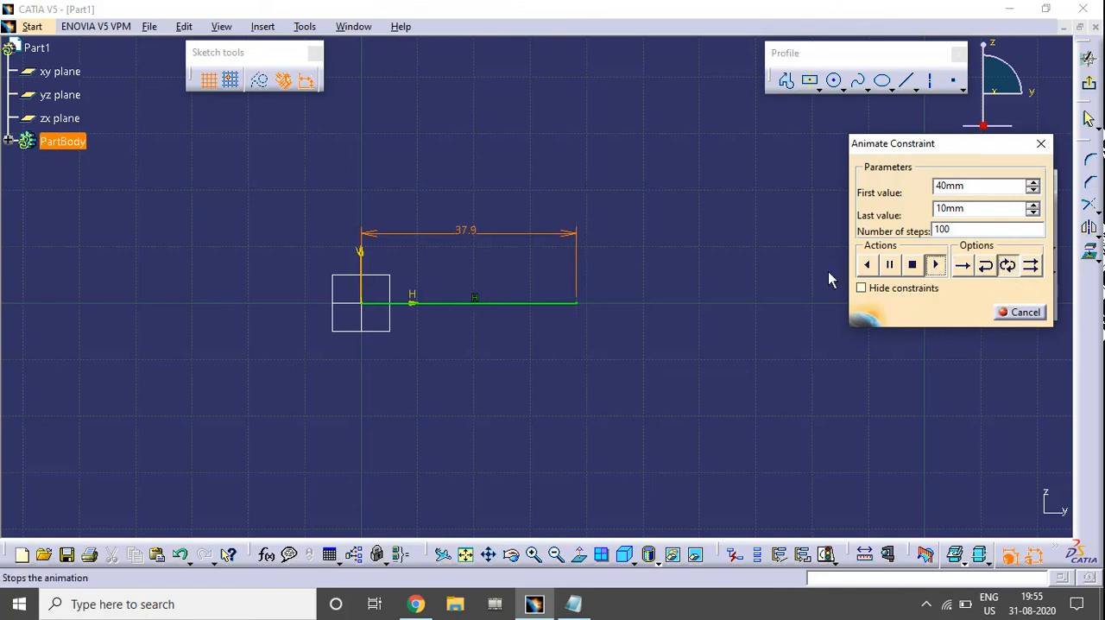
middle_click_drag(629, 245, 526, 239)
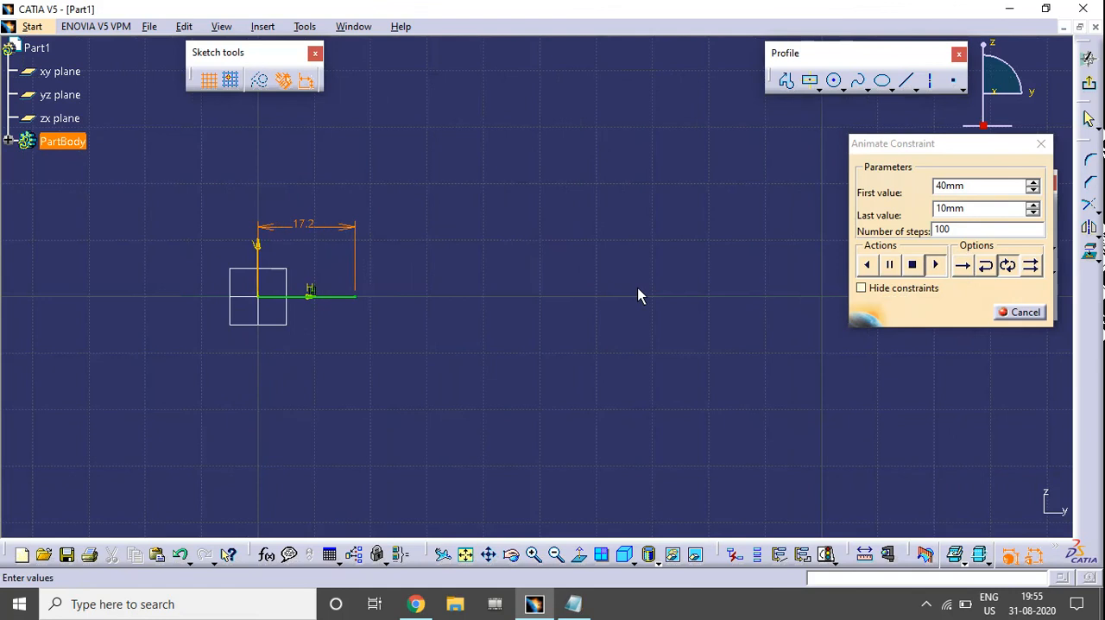
mouse_move(366, 362)
middle_mouse_down()
mouse_move(482, 360)
mouse_move(490, 311)
middle_mouse_up()
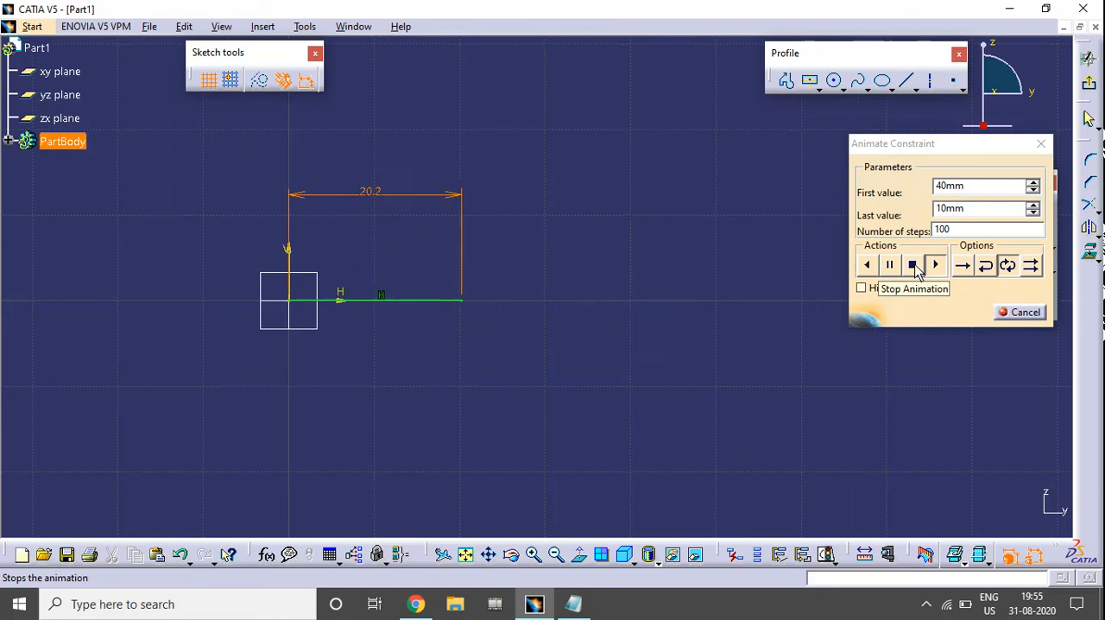
left_click(912, 265)
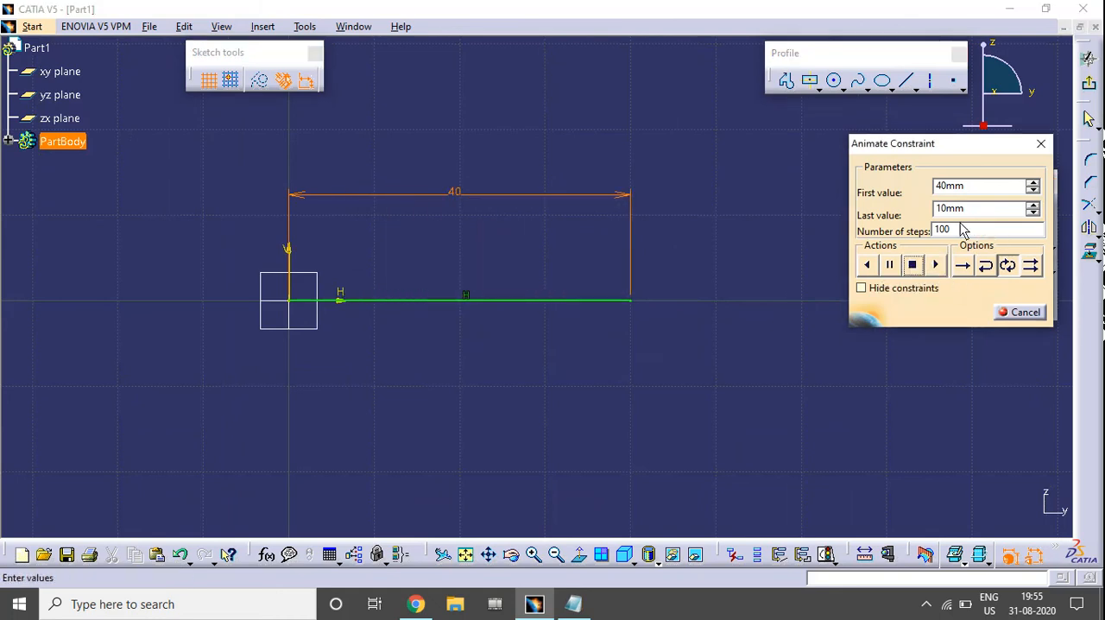
Run the animation with a last value of 100 mm and the constraints hidden, and close Animate Constraint
double_click(979, 210)
type("100")
left_click(935, 265)
middle_click_drag(346, 386, 345, 412, "ctrl")
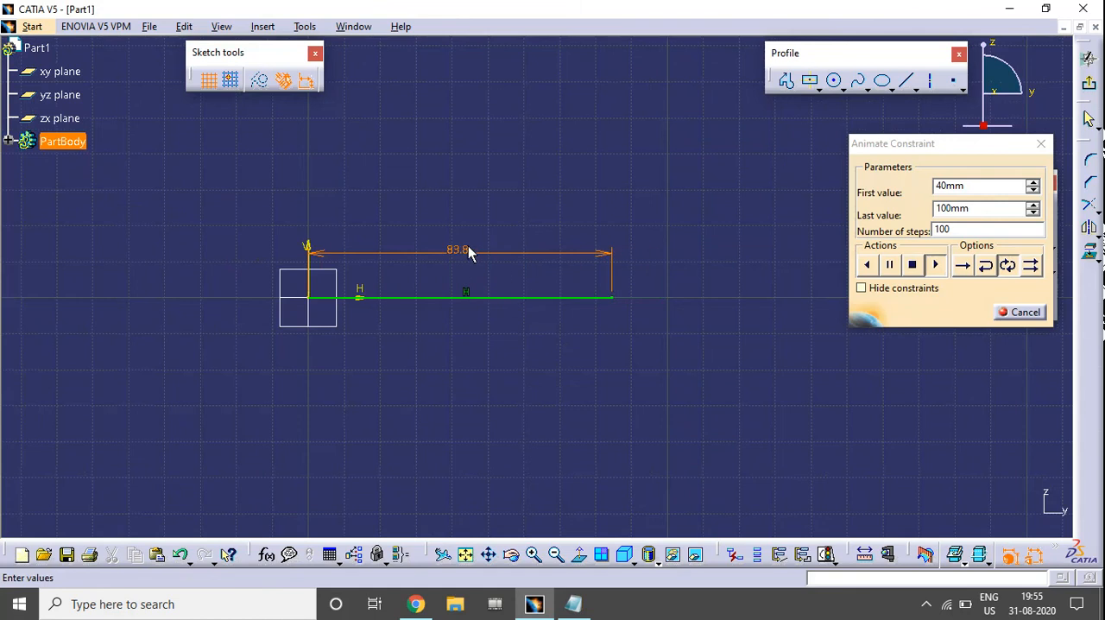
left_click(903, 288)
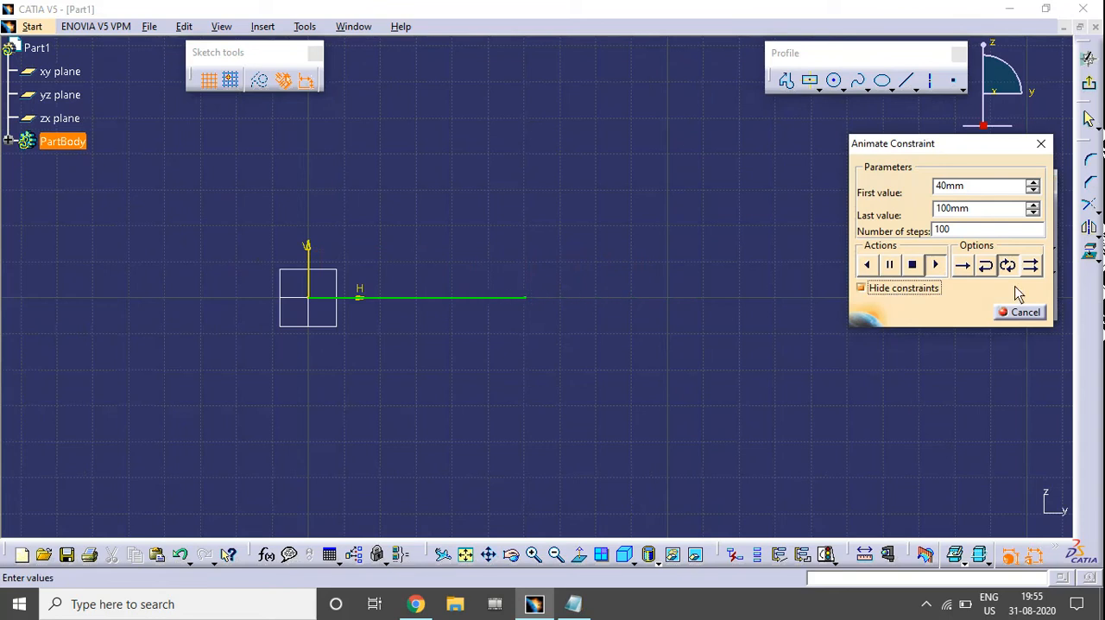
left_click(1017, 311)
Delete all geometry and constraints from the sketch
middle_click_drag(536, 373, 699, 360)
key("ctrl+a")
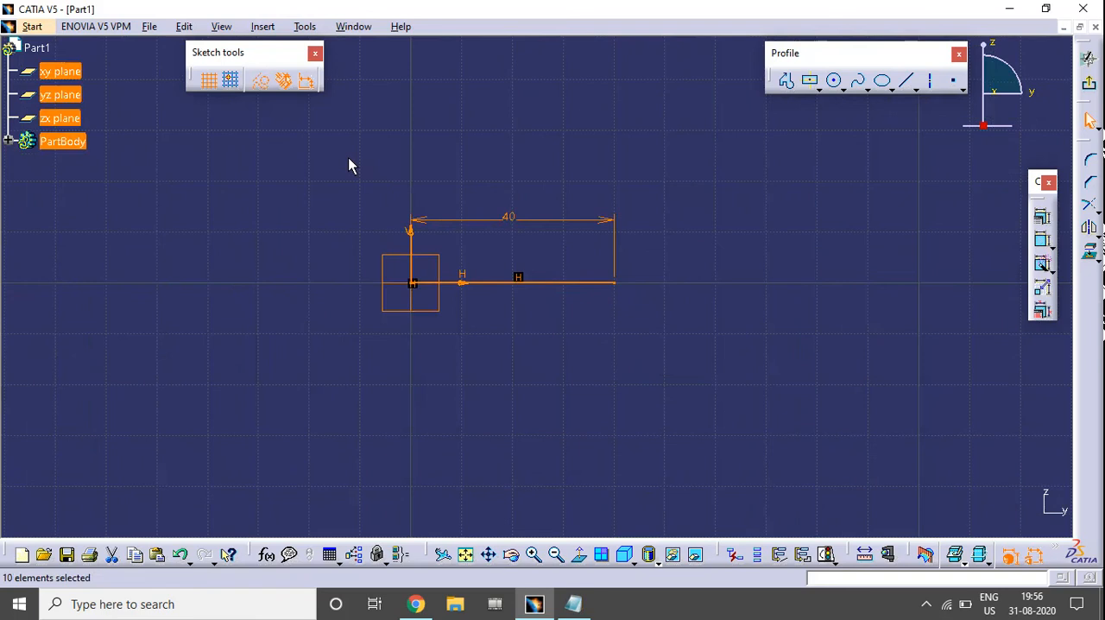
key("Delete")
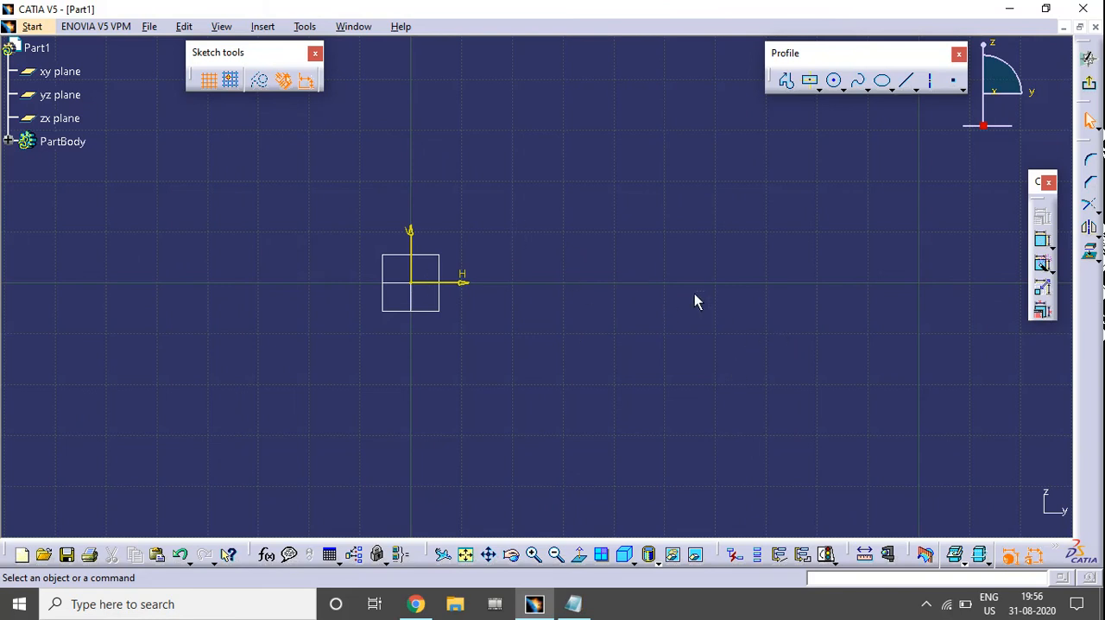
Draw a Centered Rectangle about 27 mm tall, centred on the horizontal axis well away from the origin on its positive side
middle_click_drag(696, 301, 619, 320)
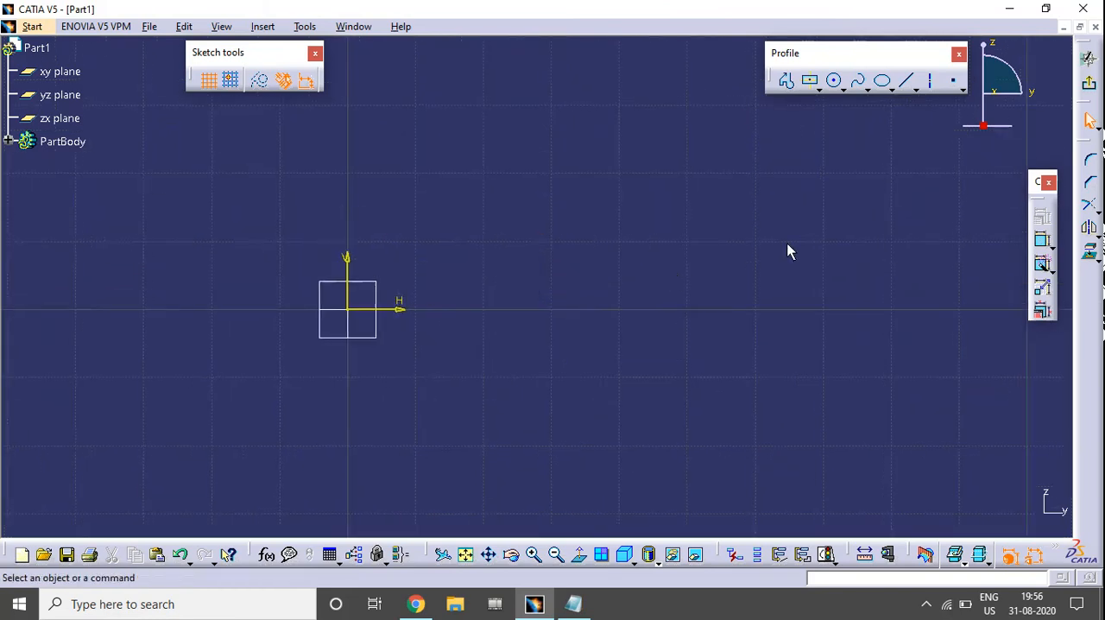
left_click(811, 82)
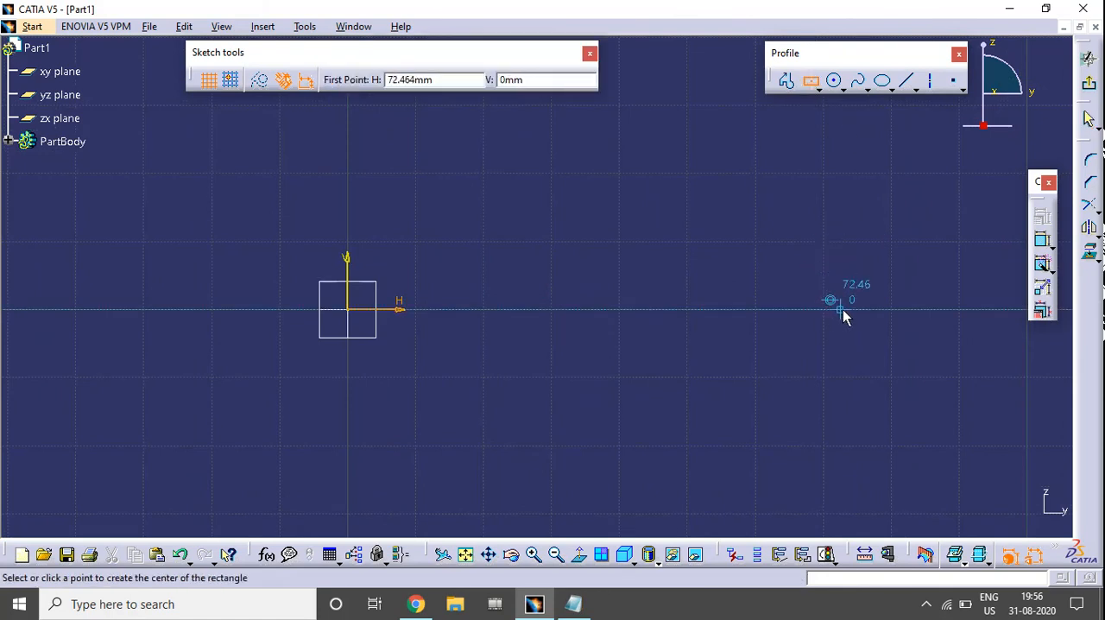
left_click(881, 309)
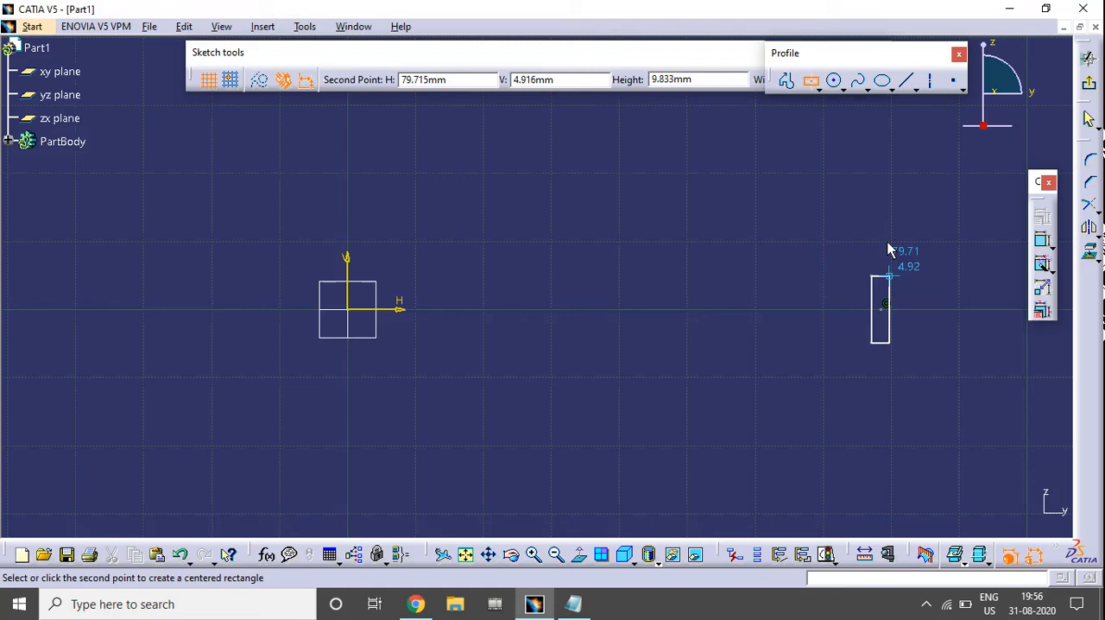
left_click(961, 229)
middle_click_drag(896, 307, 825, 303)
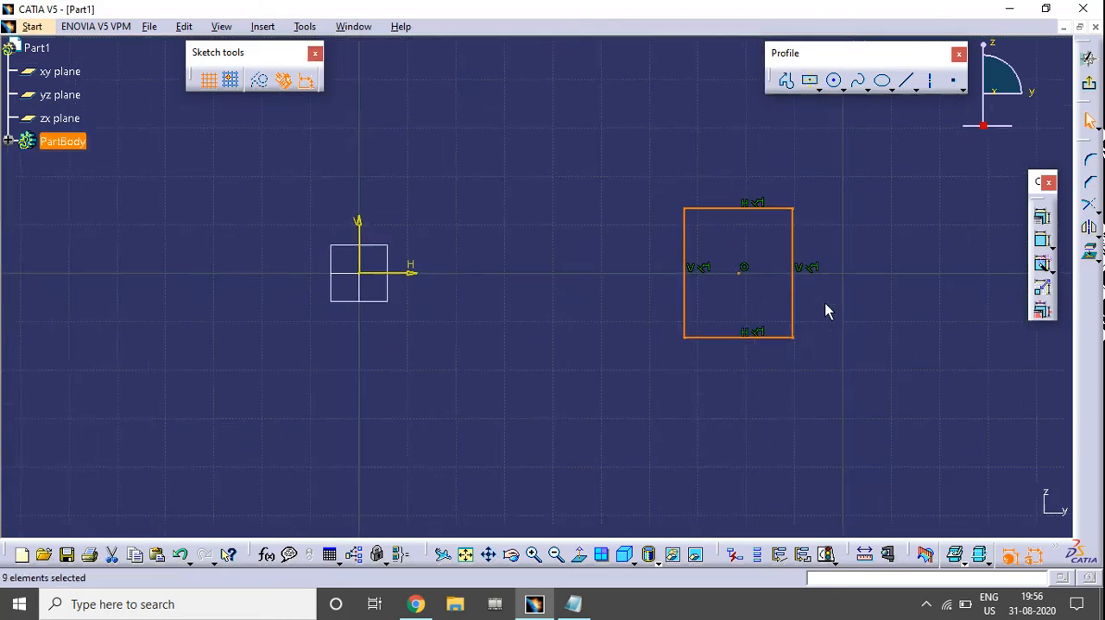
Draw a slanted line about 28 mm long from the origin up toward the rectangle
left_click(916, 203)
left_click(906, 80)
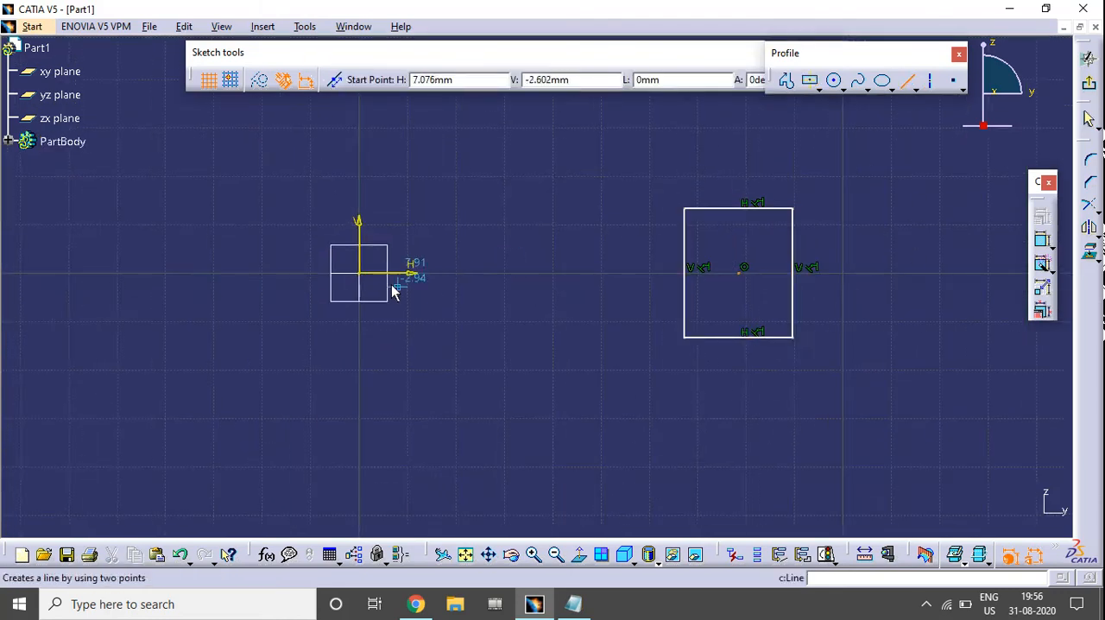
left_click(360, 278)
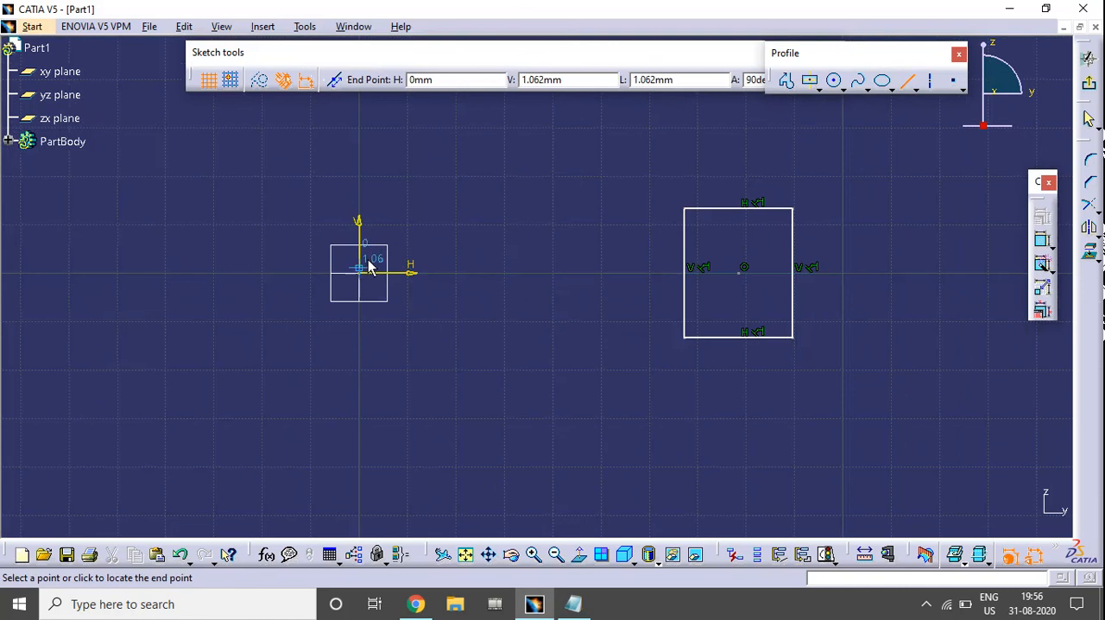
left_click(466, 197)
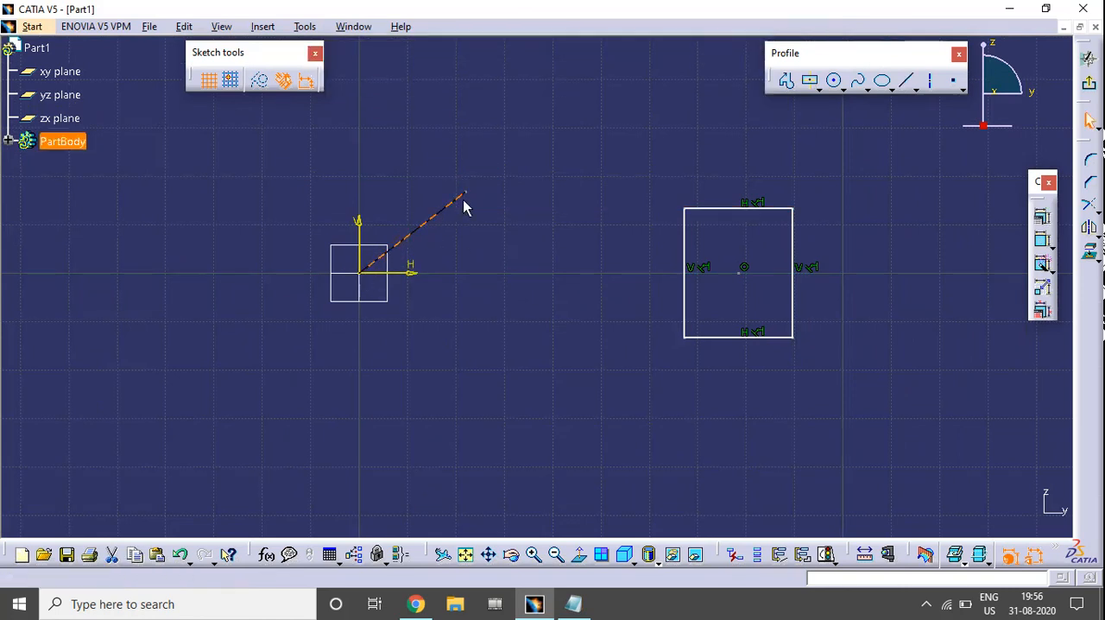
Draw a second line about 48 mm long from the first line's free end to the middle of the rectangle's near vertical side
left_click(905, 80)
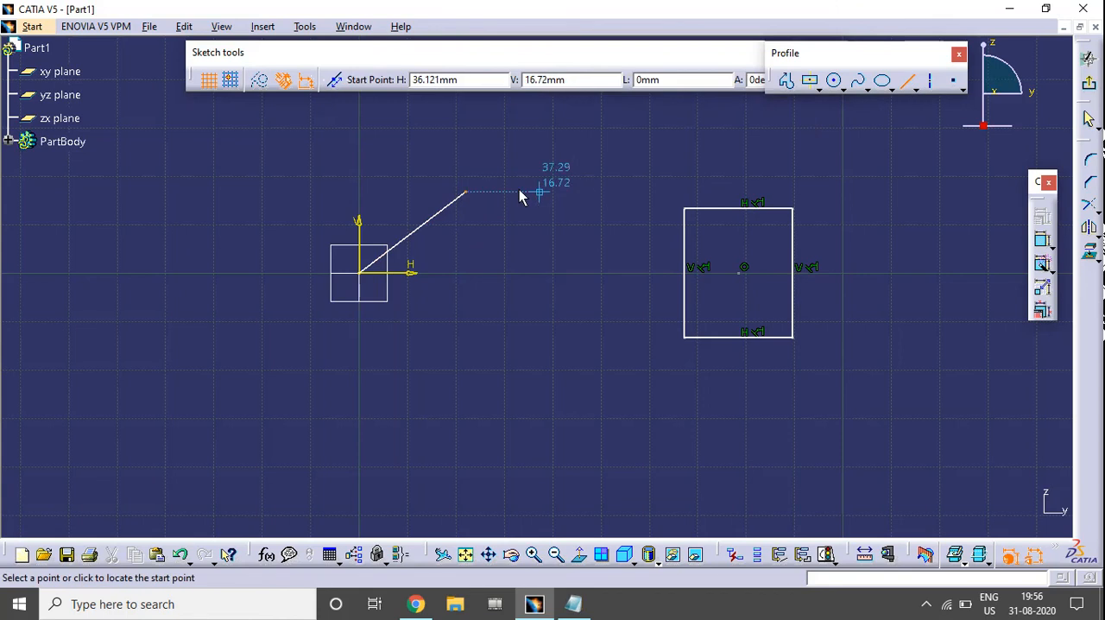
left_click(466, 197)
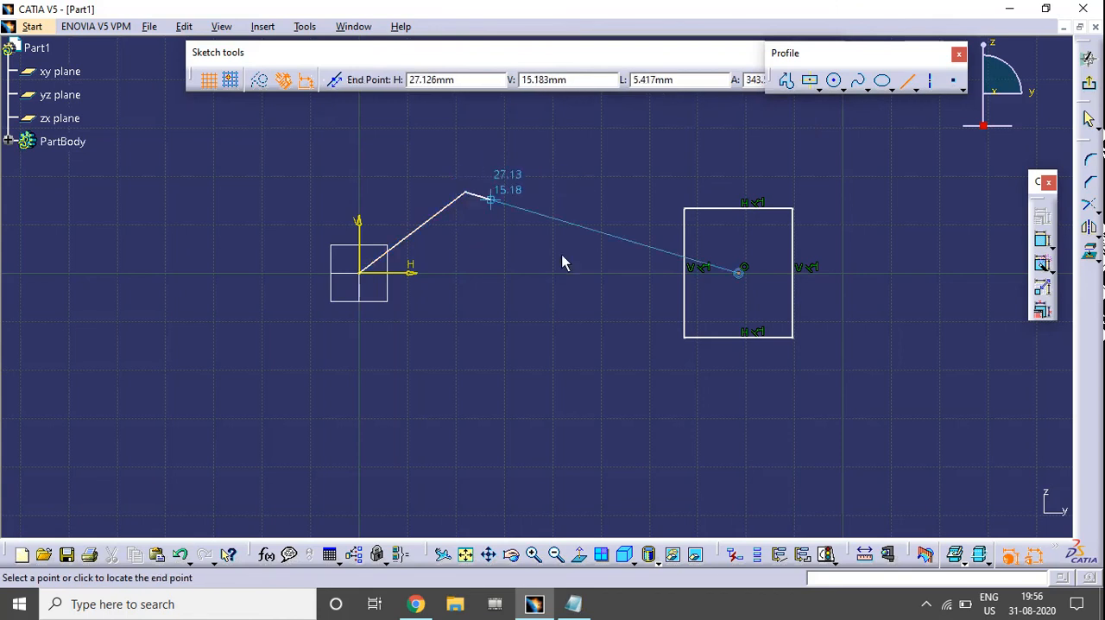
left_click(682, 273)
left_click(580, 334)
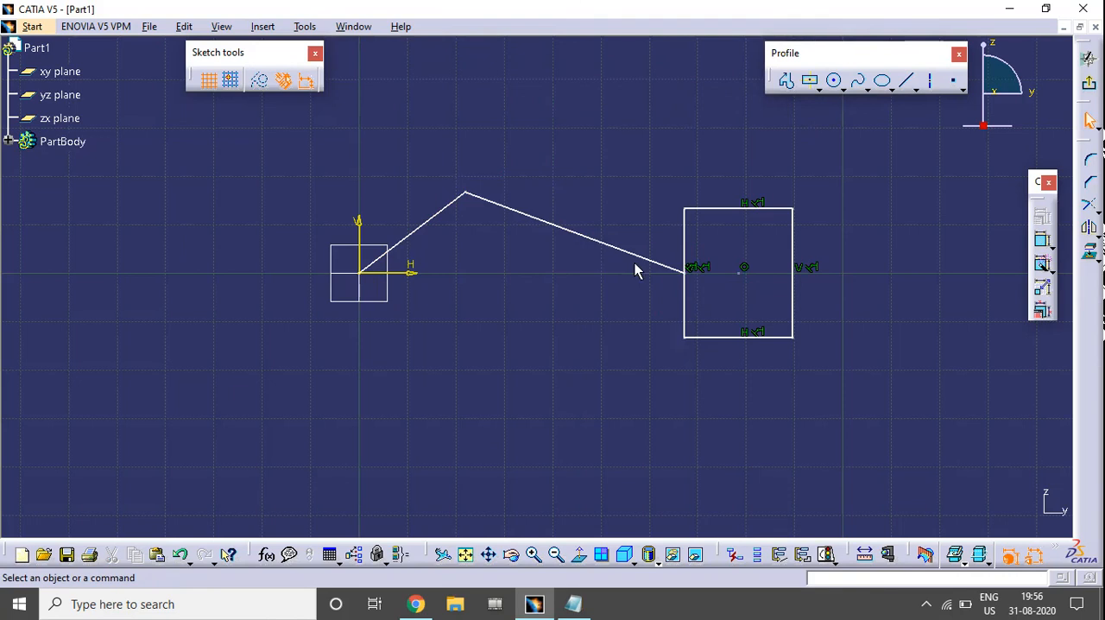
Shift the rectangle's centre point slightly away from the origin and move the joint between the two lines slightly upward
left_click(743, 271)
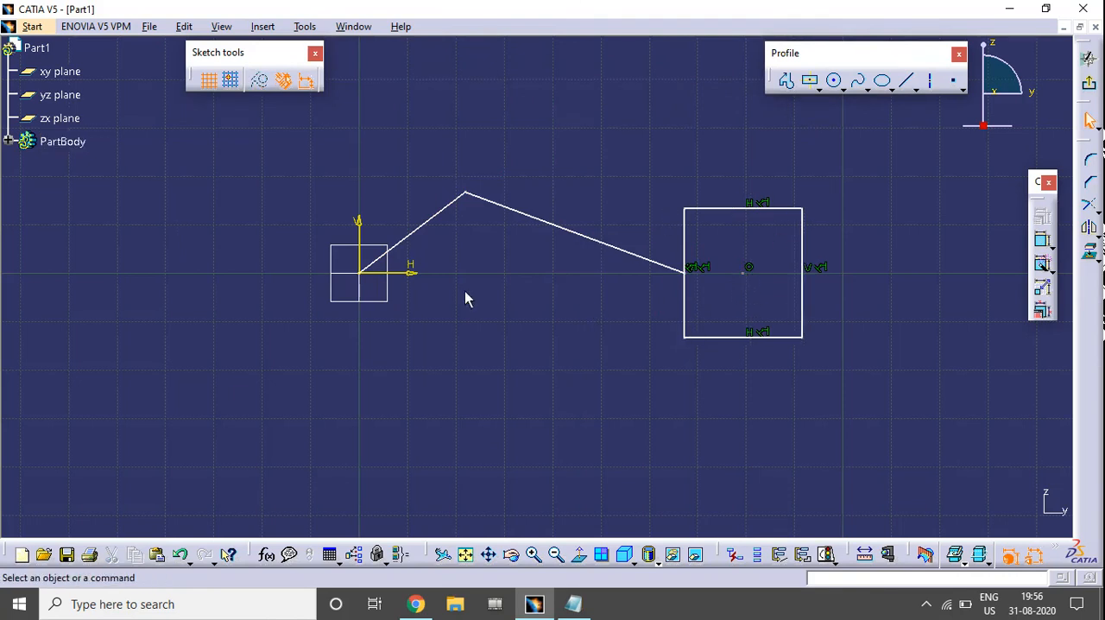
left_click(375, 261)
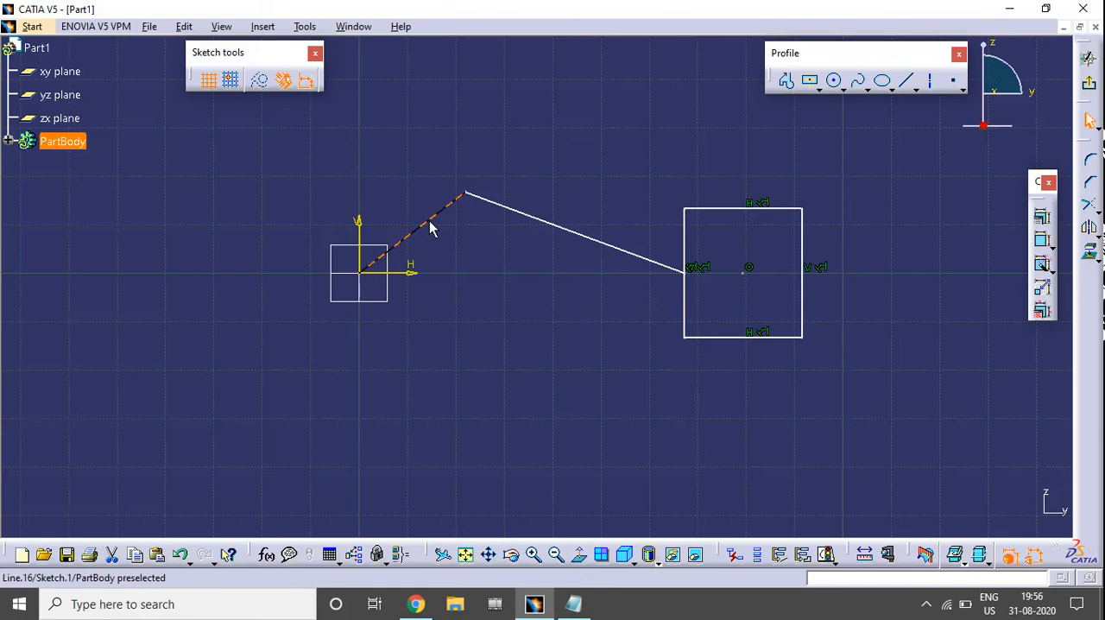
left_click(470, 227)
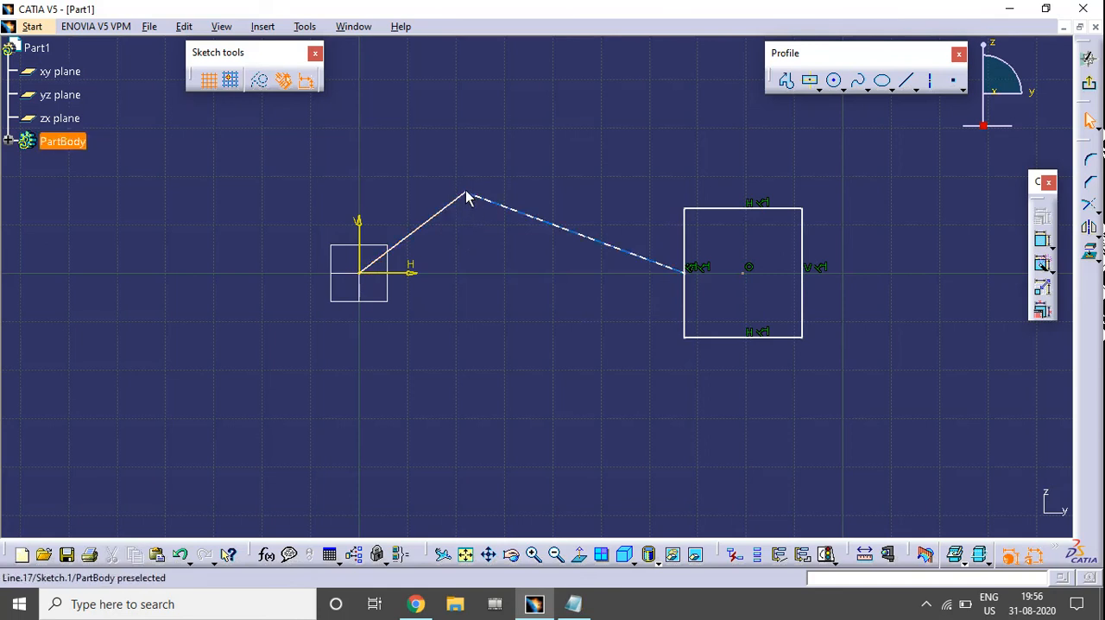
mouse_move(466, 192)
left_mouse_down()
mouse_move(494, 178)
mouse_move(460, 180)
left_mouse_up()
left_click(488, 219)
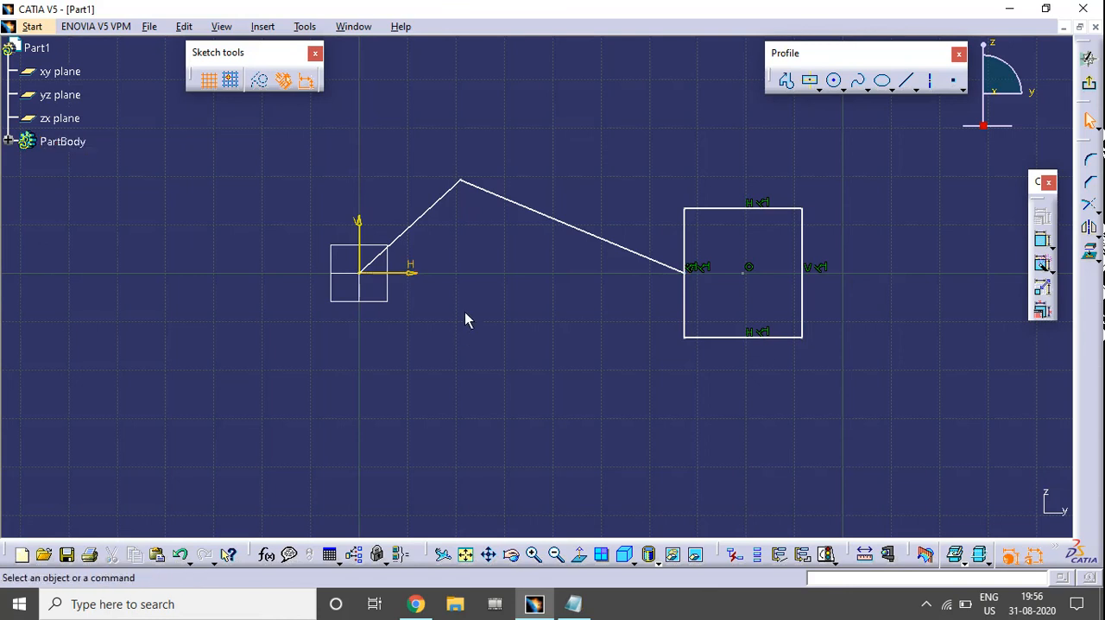
Dimension the rectangle's width above its upper edge and its height beside its far vertical side
mouse_move(463, 315)
middle_mouse_down()
mouse_move(446, 363)
mouse_move(484, 375)
middle_mouse_up()
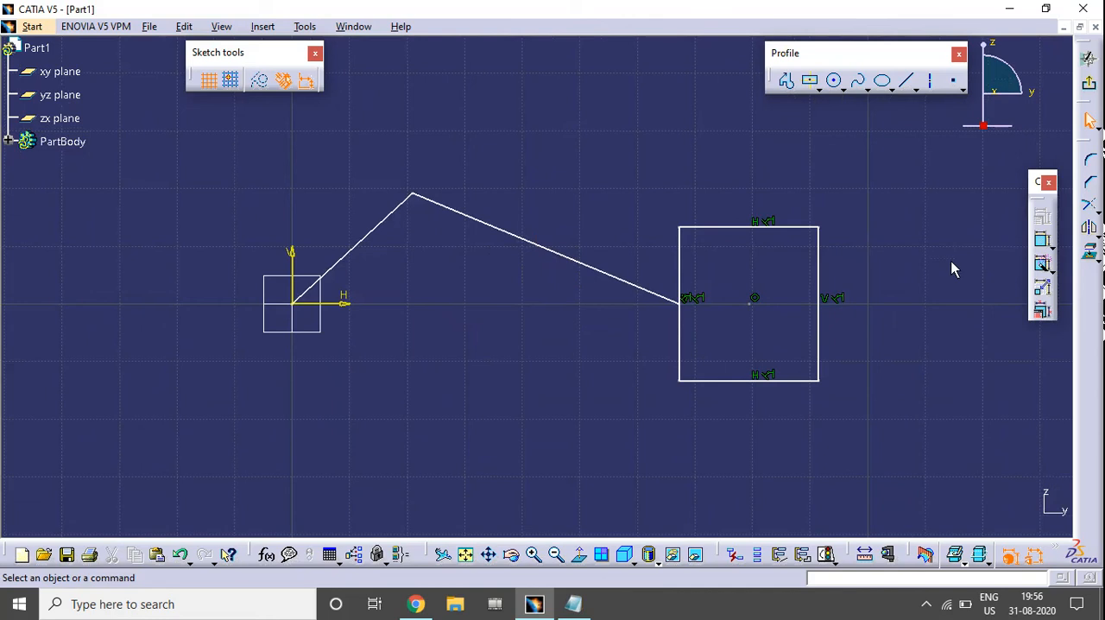
left_click(1042, 241)
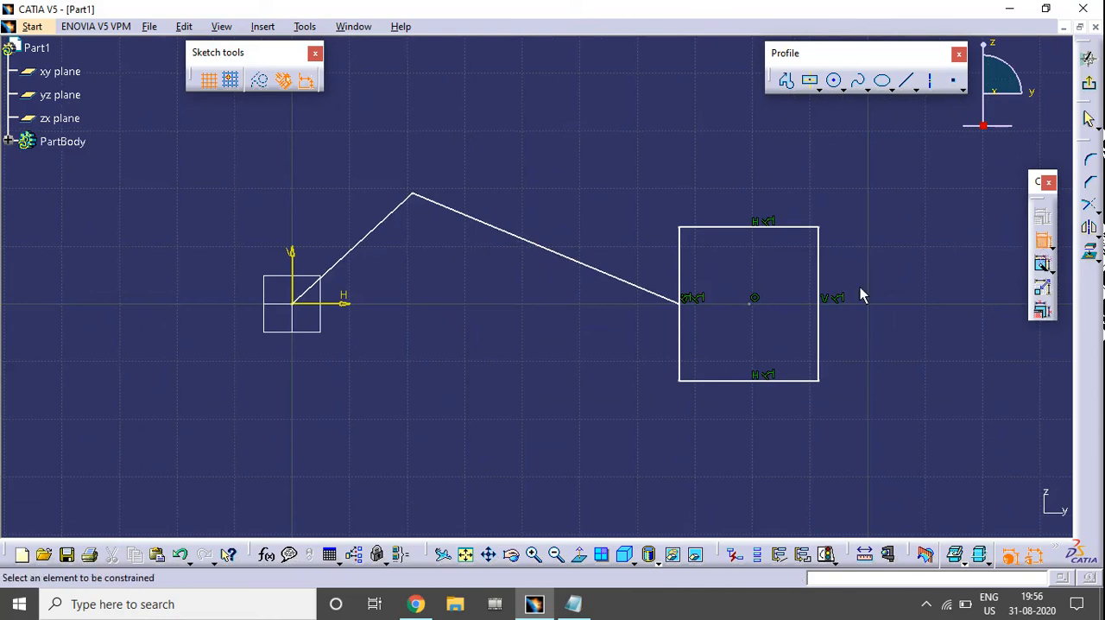
left_click(789, 229)
left_click(765, 174)
left_click(818, 264)
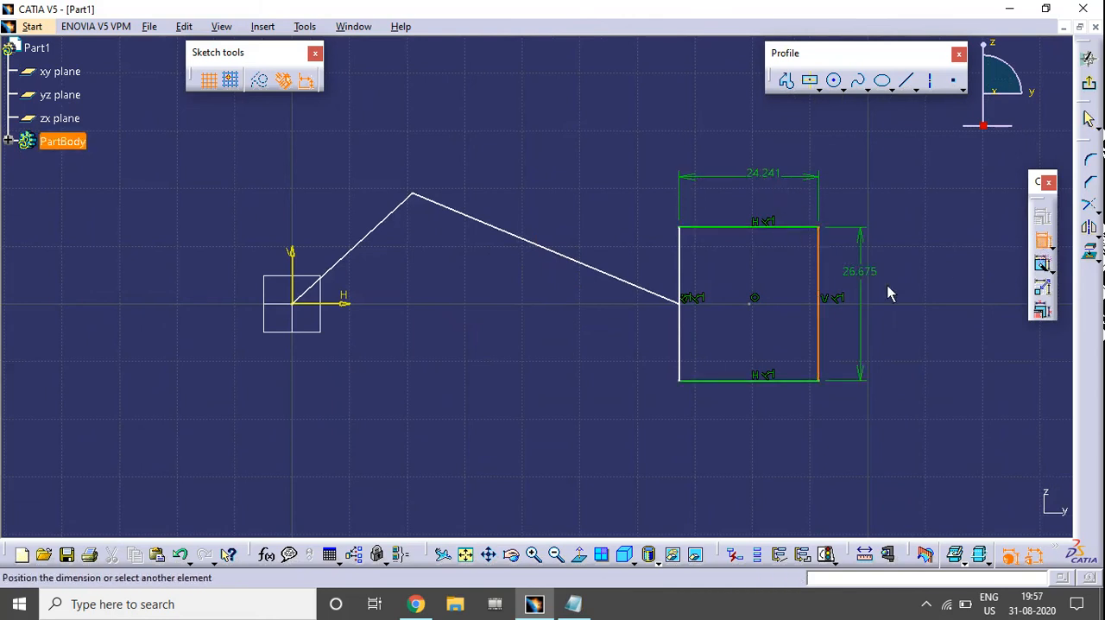
left_click(901, 313)
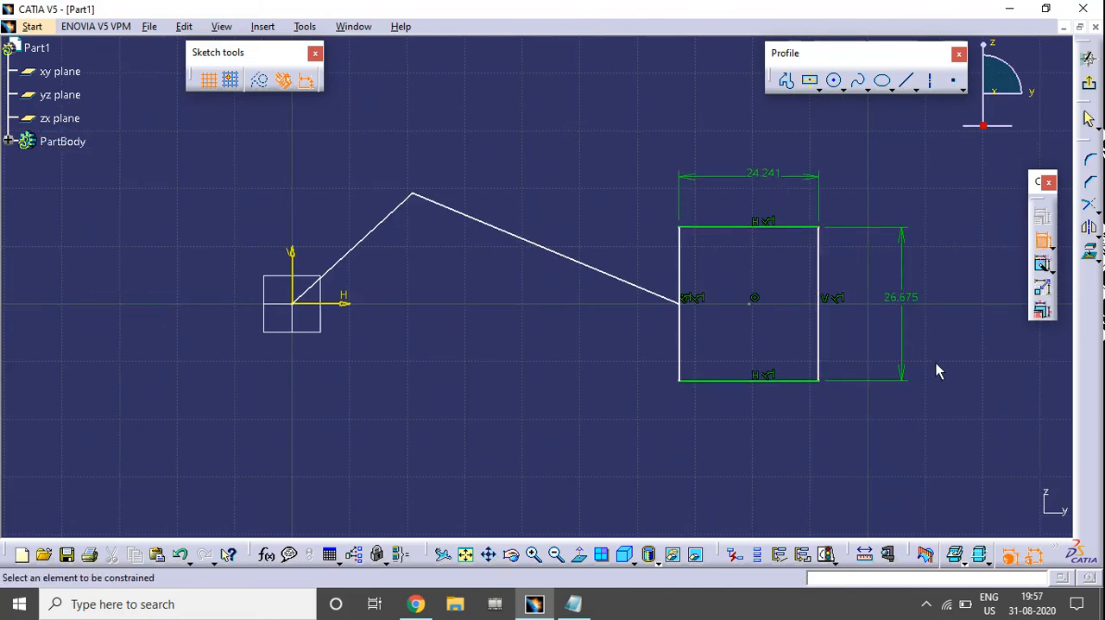
Dimension the lengths of both slanted lines, placing the dimensions above them, and end the Constraint command
left_click(378, 224)
left_click(293, 208)
left_click(470, 223)
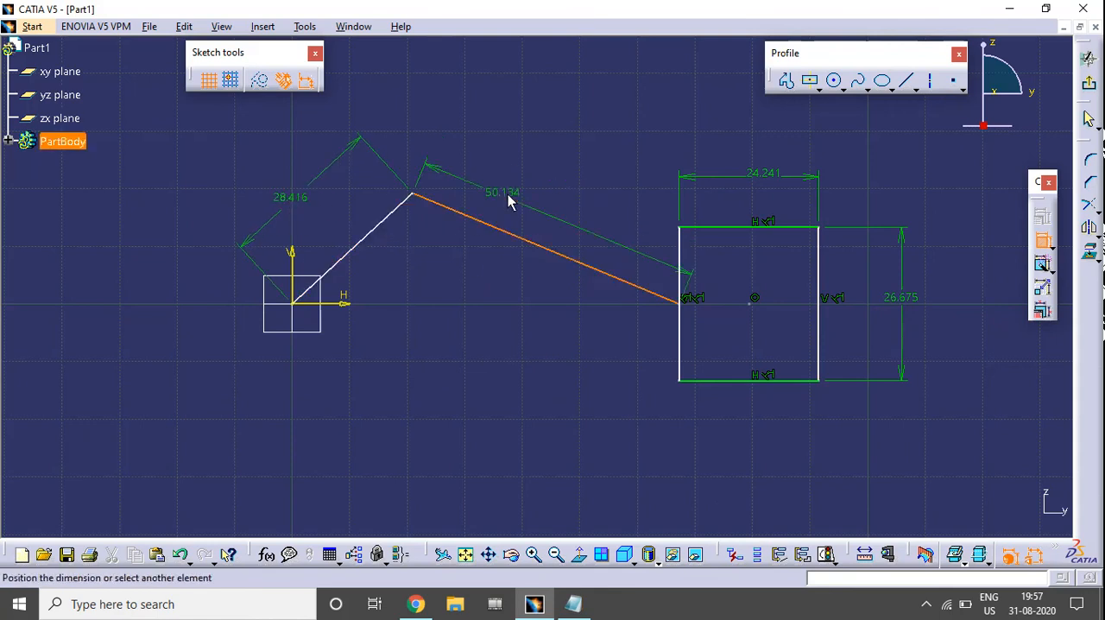
left_click(518, 187)
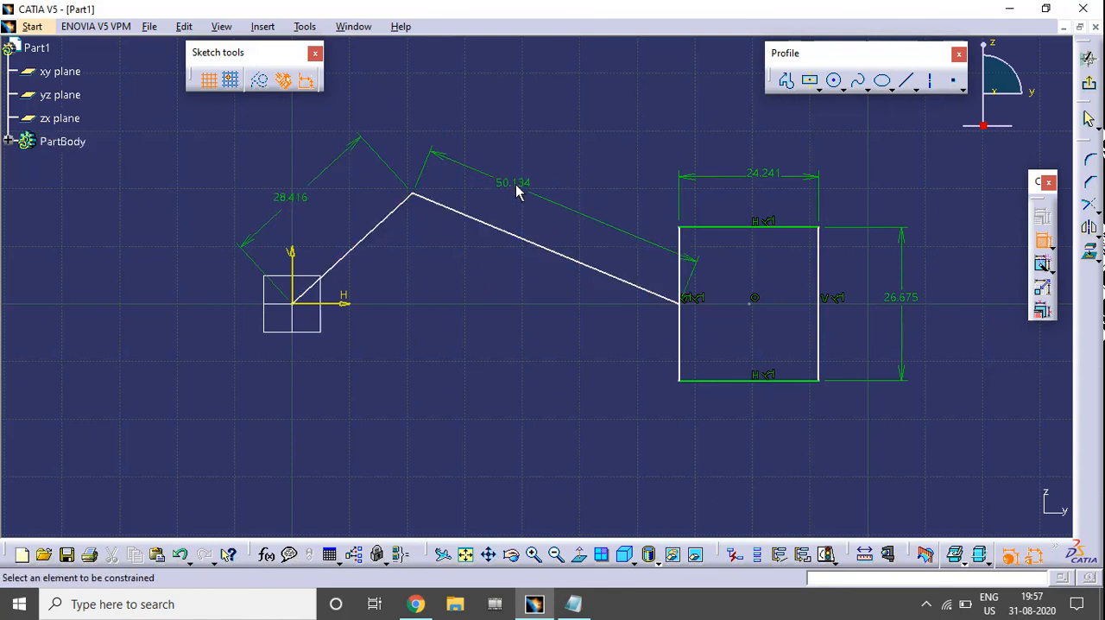
left_click(1043, 243)
Set the rectangle's width to 30 mm and its height to 50 mm
middle_click_drag(743, 291, 692, 350)
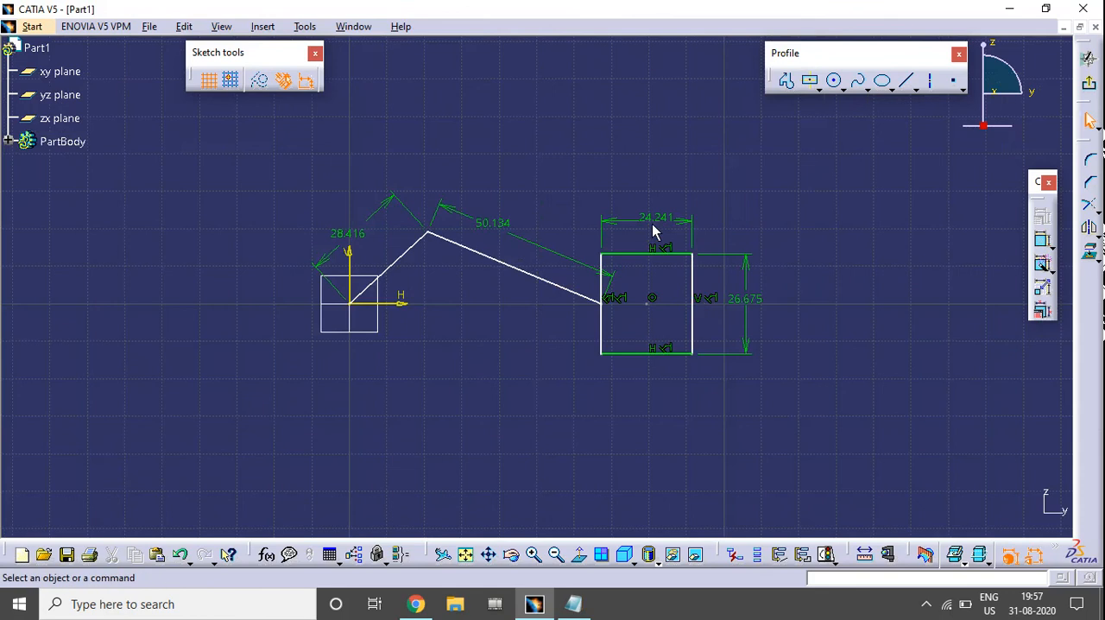
double_click(658, 221)
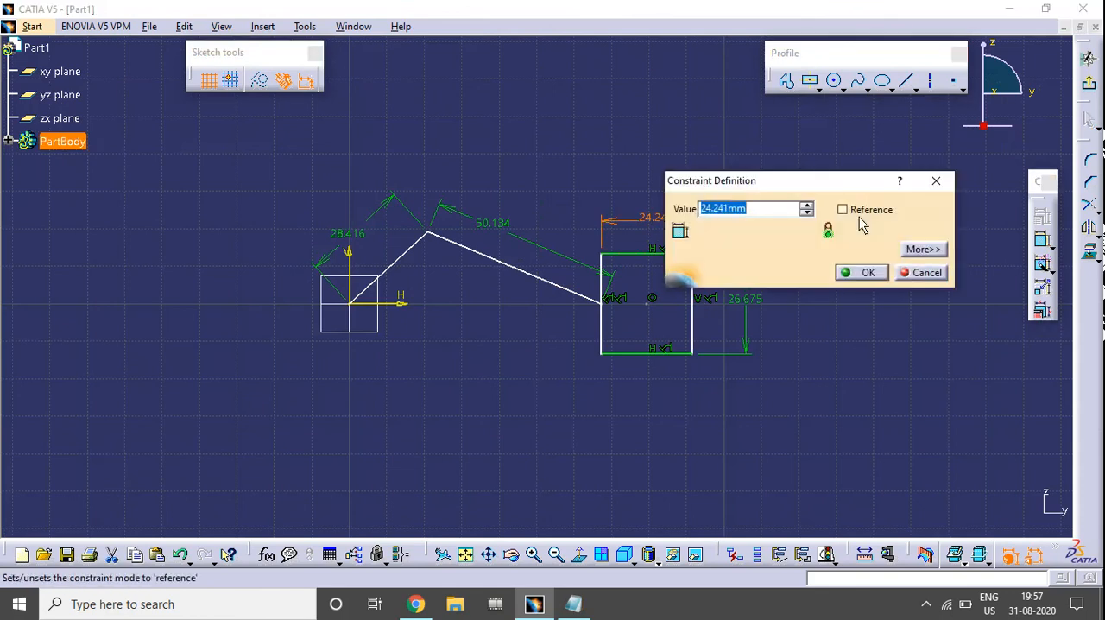
type("30")
key("Return")
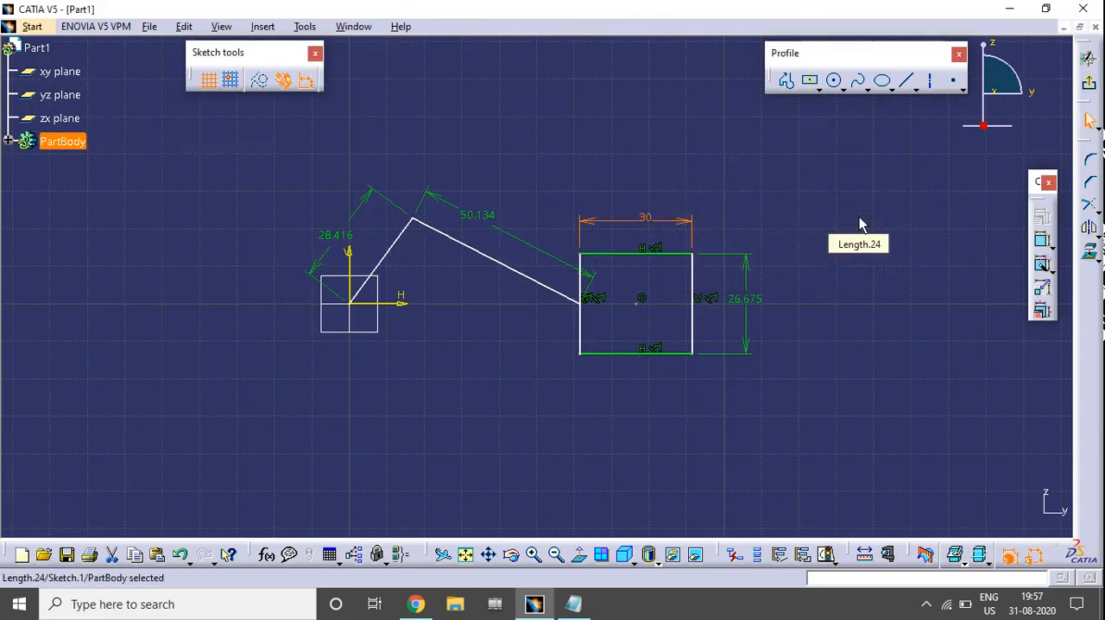
double_click(747, 299)
key("Return")
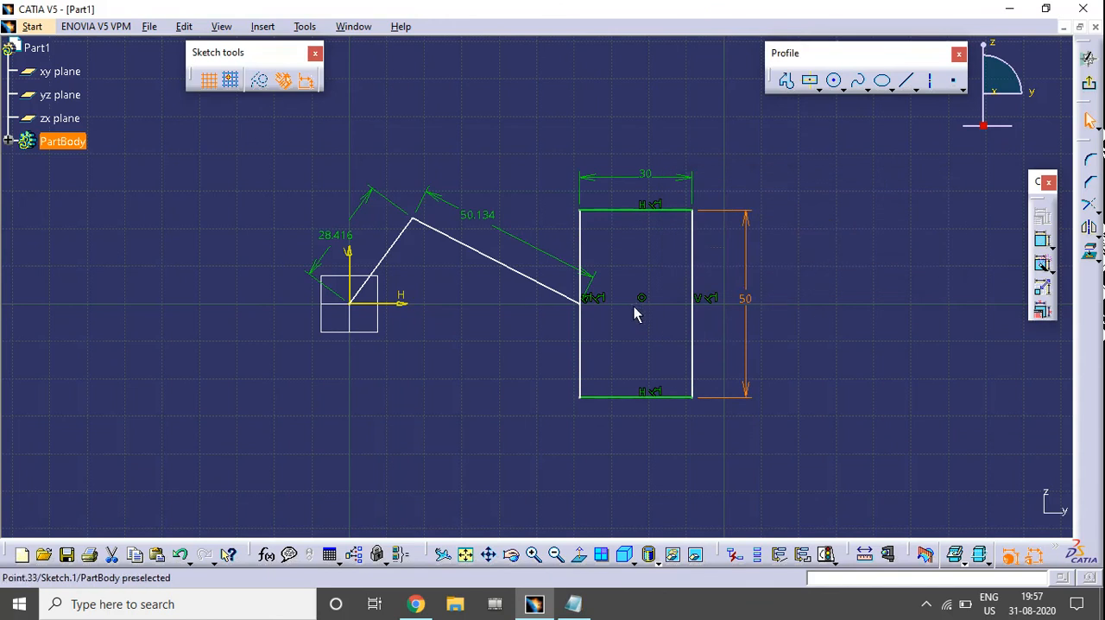
Move the rectangle away from the origin along the horizontal axis by its centre point
left_click_drag(636, 309, 690, 301)
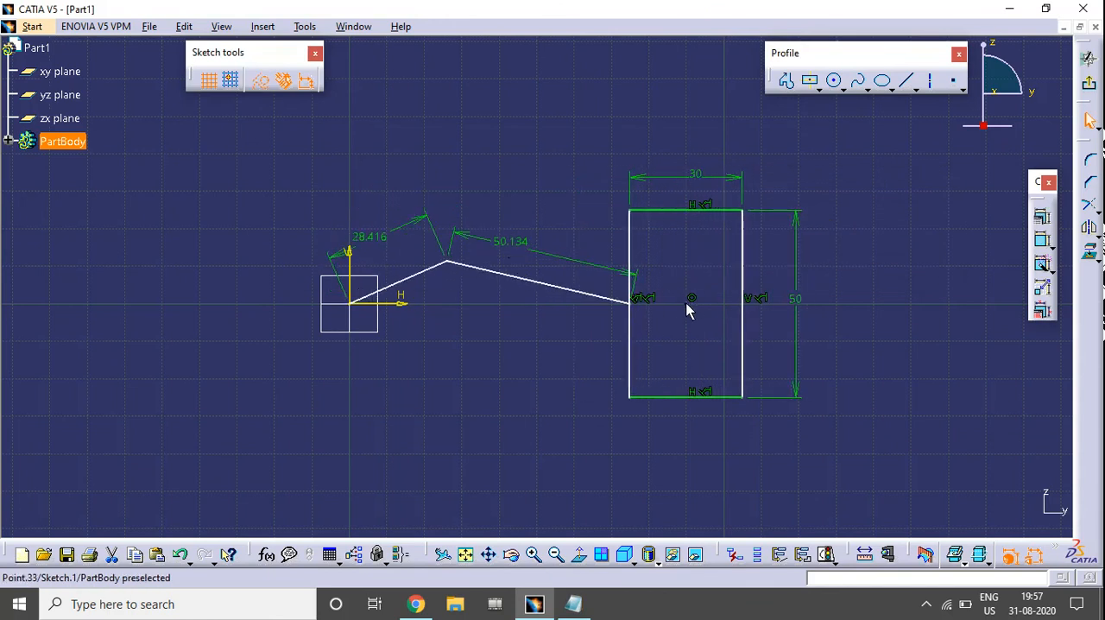
Set the length of the slanted line at the origin to 40 mm and the line joining the rectangle to 80 mm
double_click(373, 236)
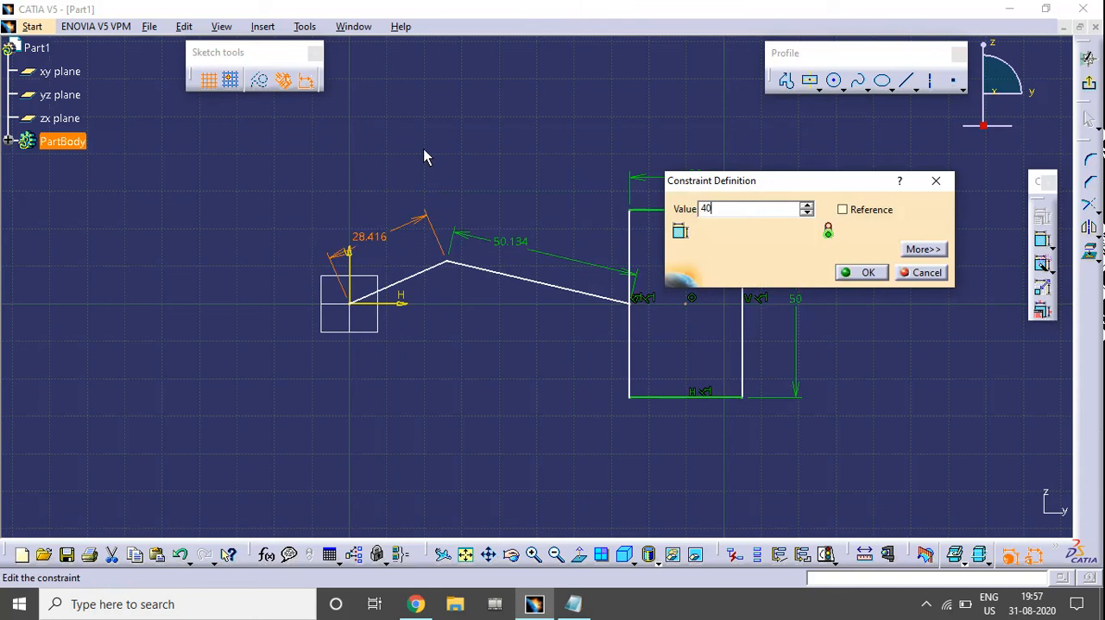
key("Return")
double_click(535, 207)
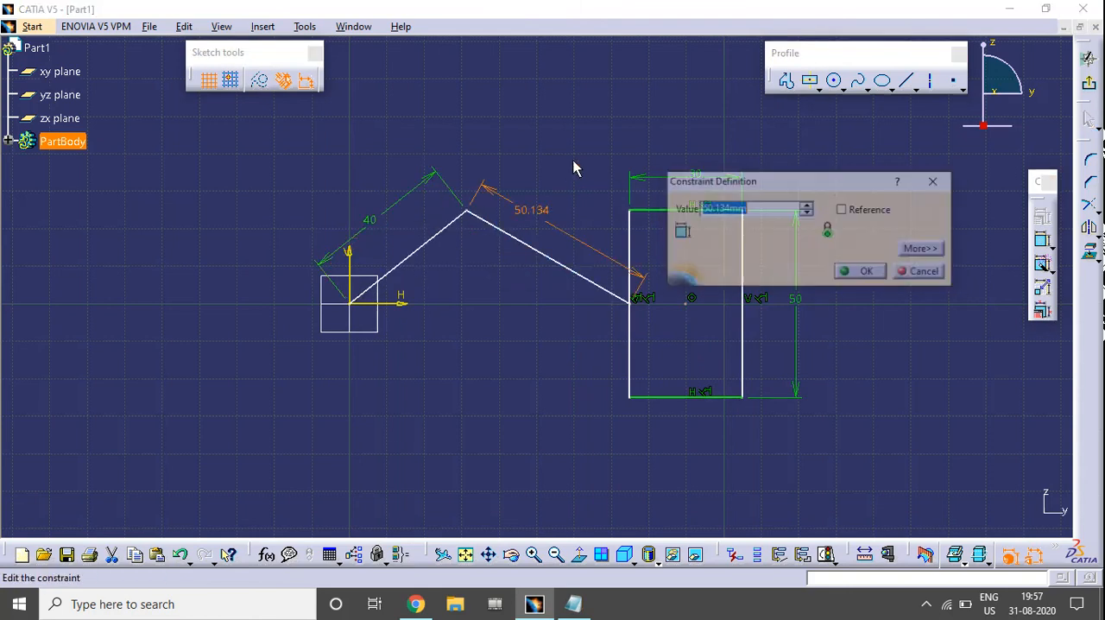
type("8")
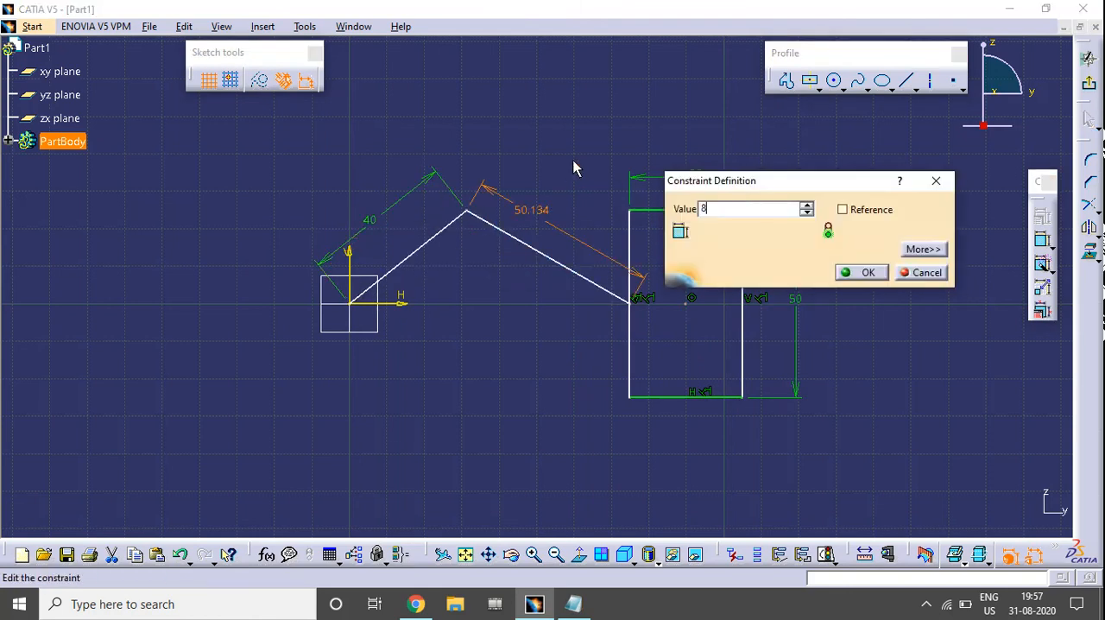
type("0mm")
key("Return")
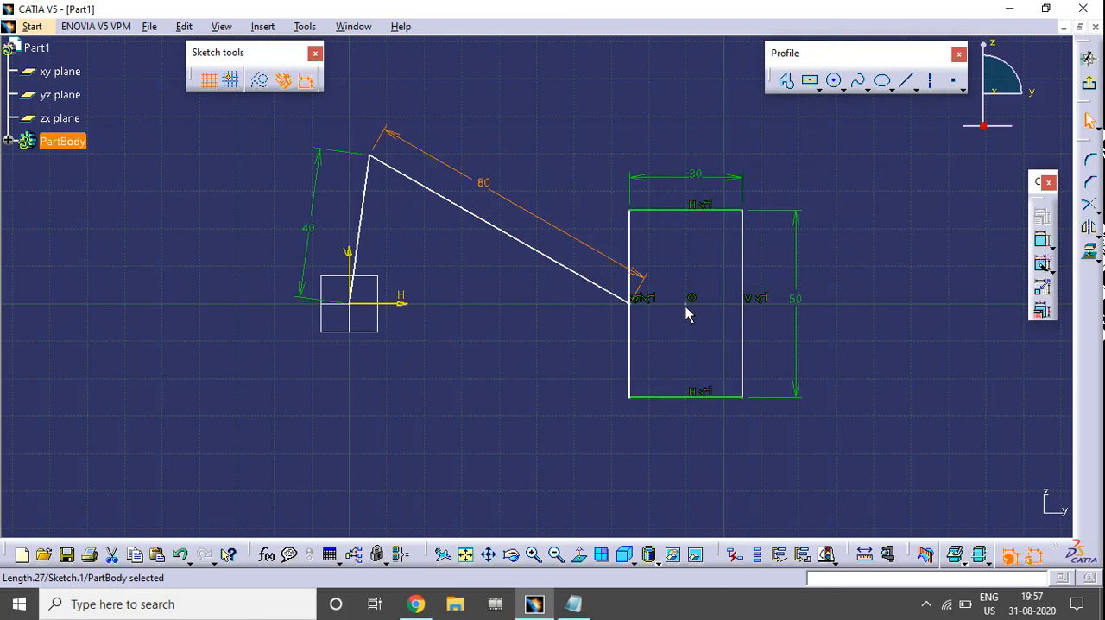
Slide the rectangle along the horizontal axis, away from the origin, and adjust the linkage so both lines slope gently to their shared joint
left_click_drag(685, 306, 832, 309)
left_click(583, 404)
mouse_move(712, 295)
middle_mouse_down()
mouse_move(637, 316)
mouse_move(628, 342)
middle_mouse_up()
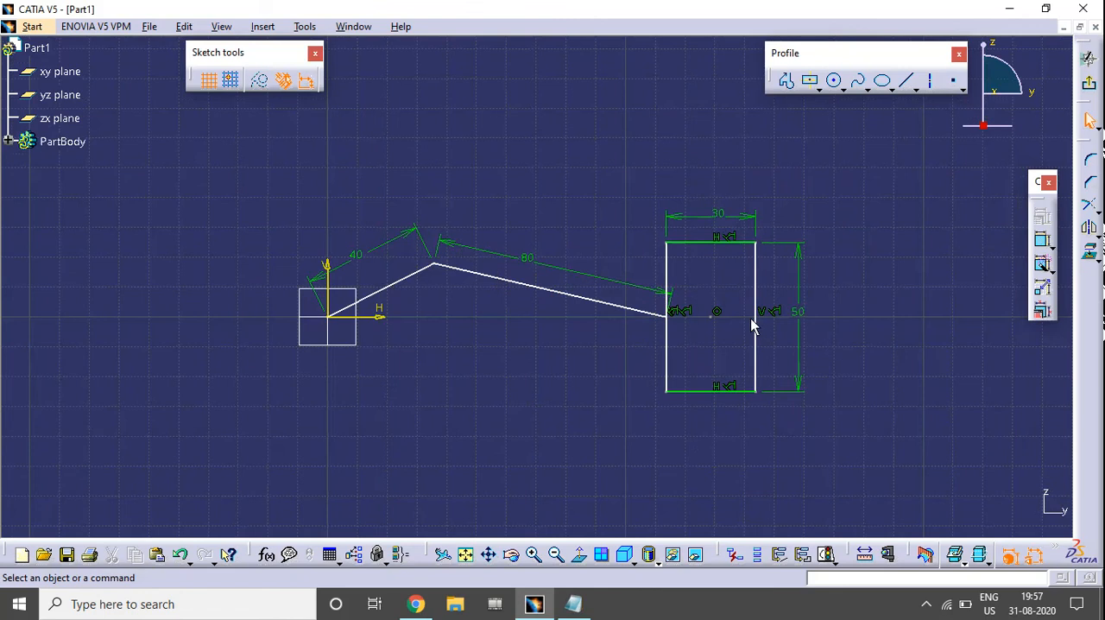
left_click_drag(756, 319, 729, 313)
left_click_drag(414, 237, 460, 250)
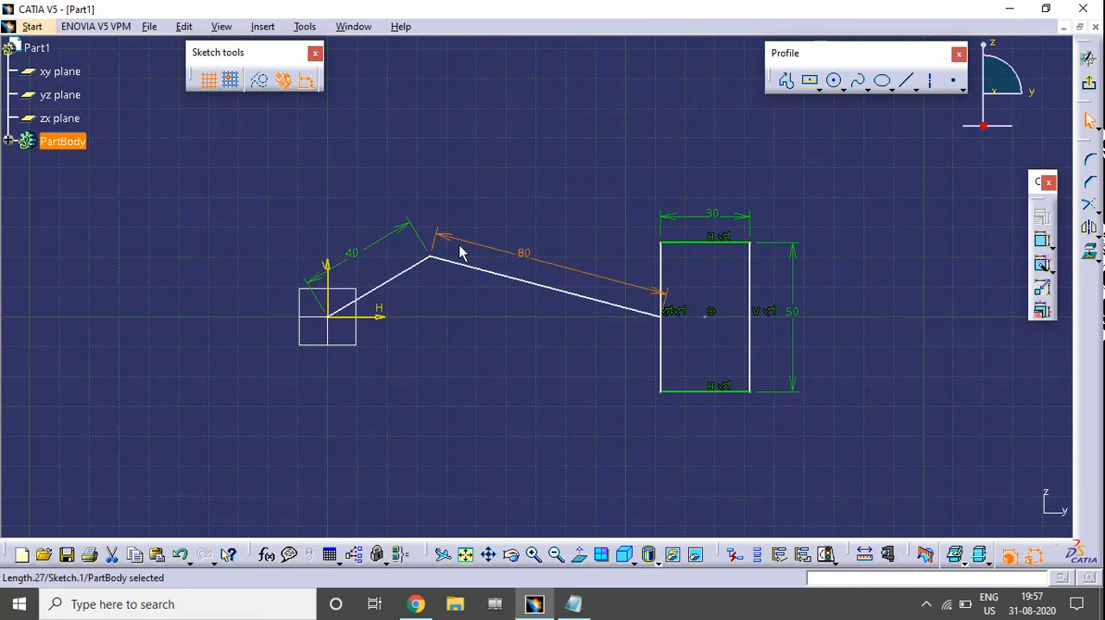
left_click(506, 330)
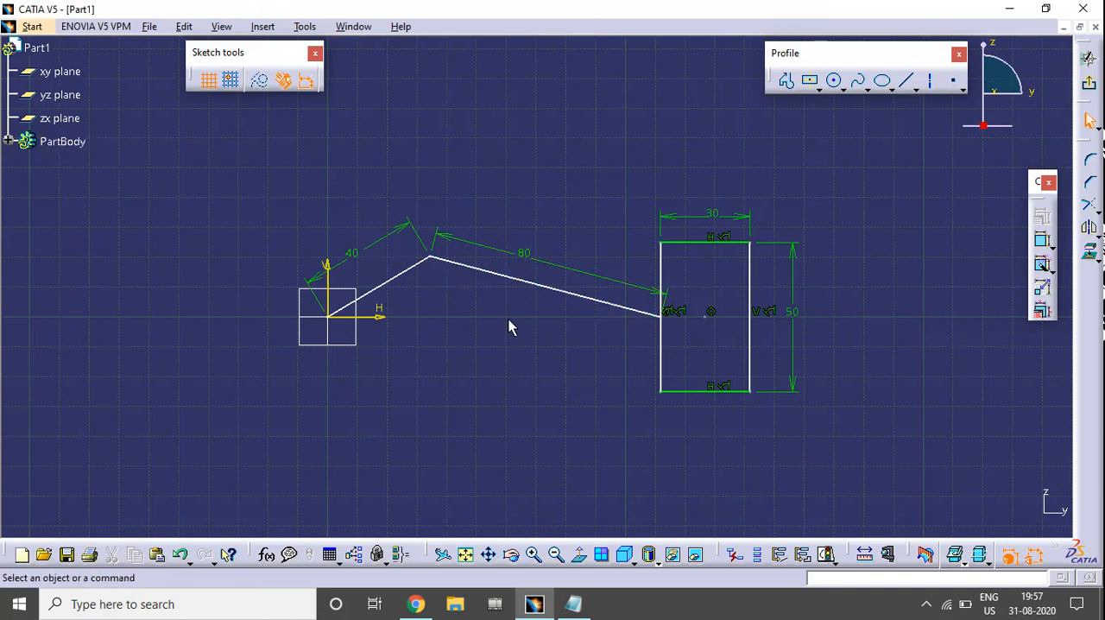
Set the longer slanted line's length to 100 mm and reposition the joint between the two lines above the horizontal axis
double_click(524, 265)
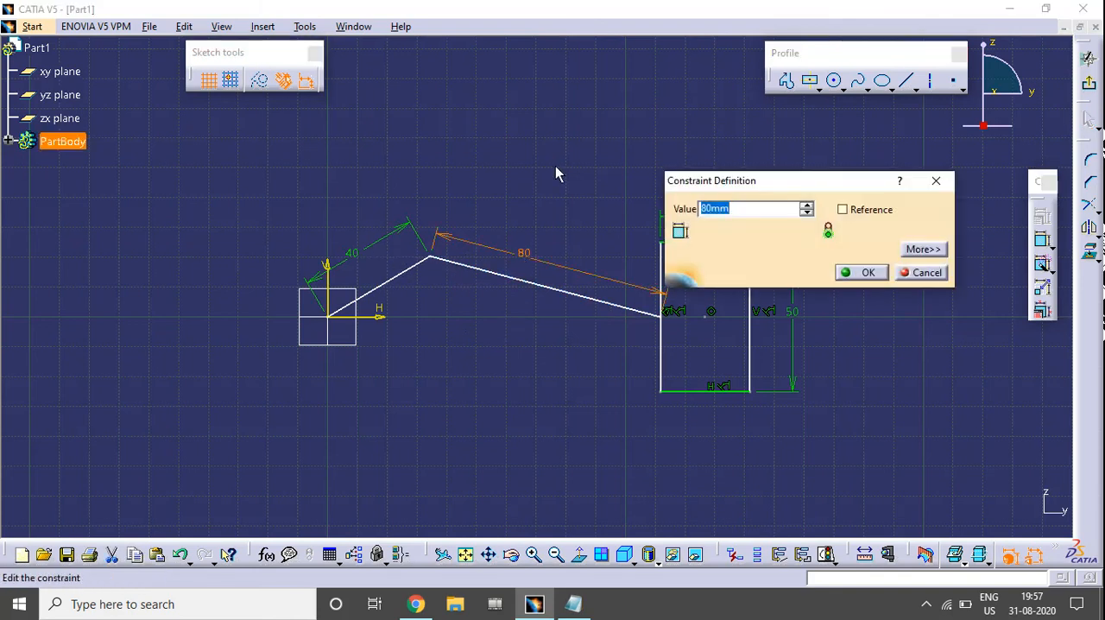
type("100")
key("Return")
left_click(547, 165)
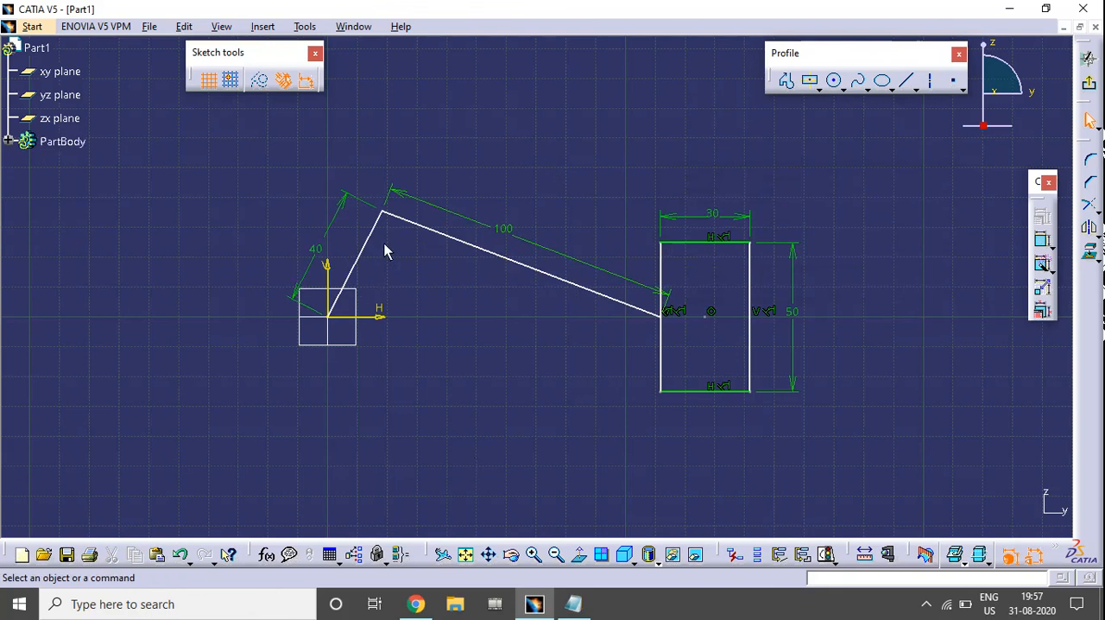
left_click_drag(386, 218, 661, 424)
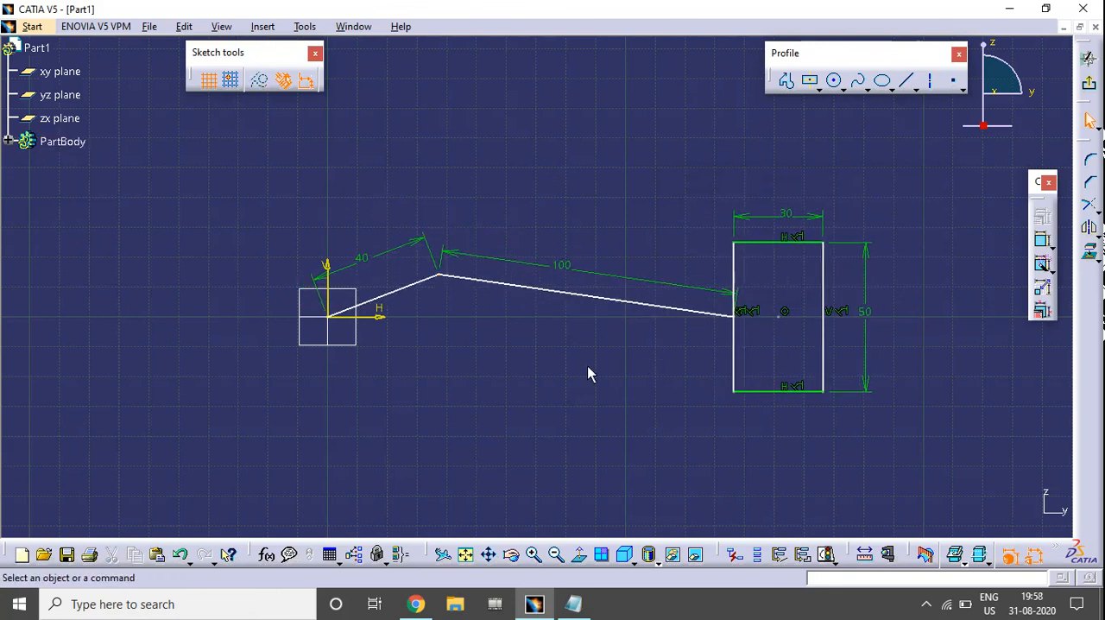
mouse_move(433, 282)
left_mouse_down()
mouse_move(439, 317)
mouse_move(420, 273)
left_mouse_up()
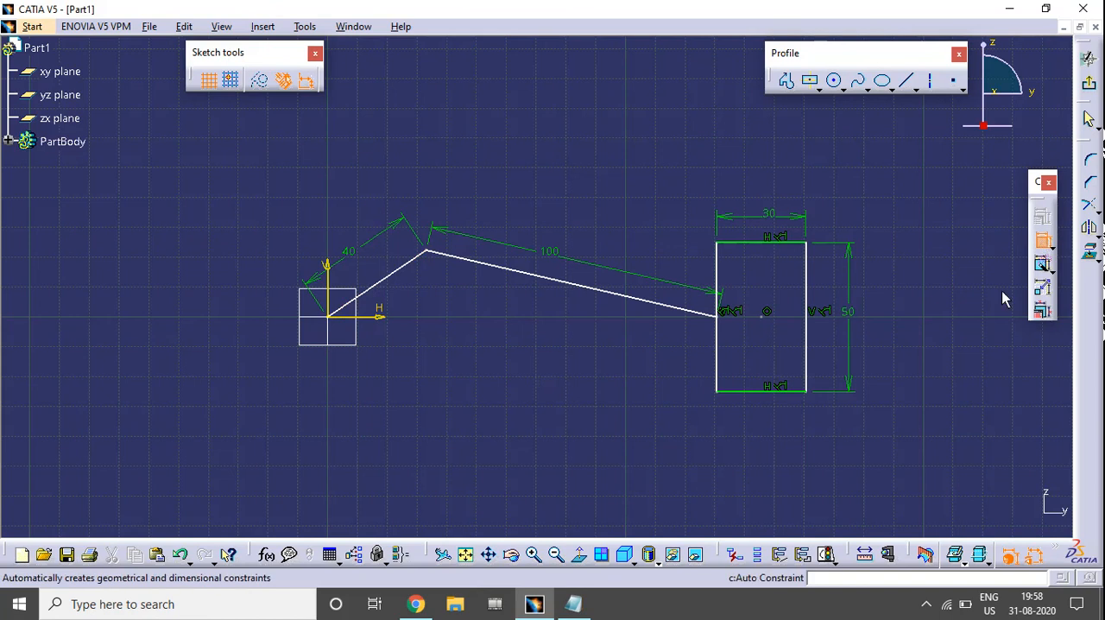
Dimension the angle between the 40 mm line and the horizontal axis, placing the dimension inside the angle
left_click(390, 275)
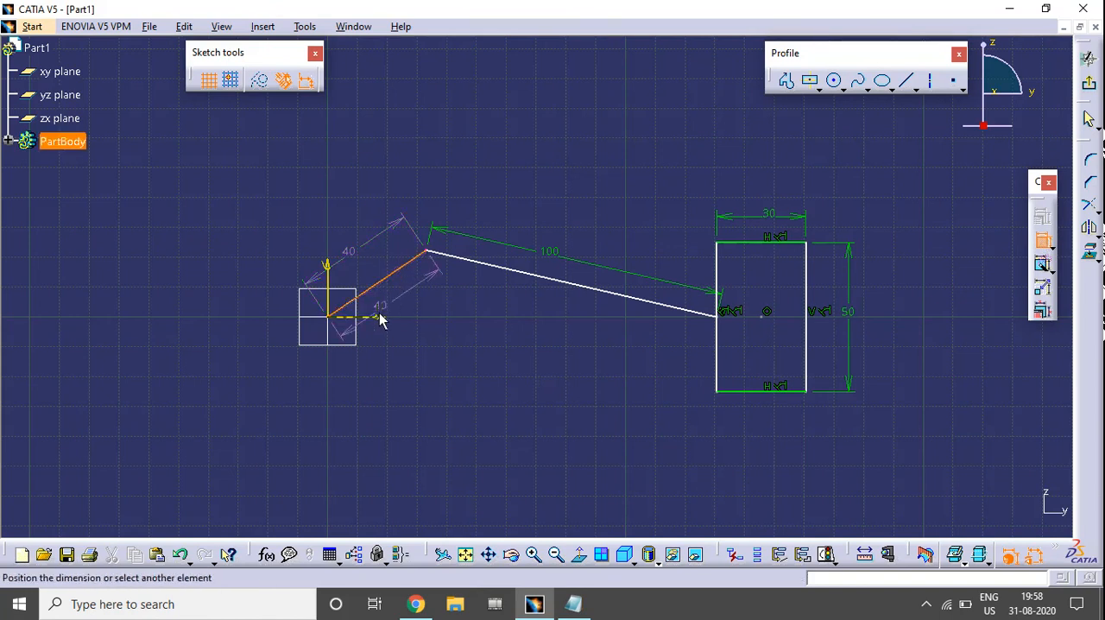
left_click(380, 319)
left_click(420, 298)
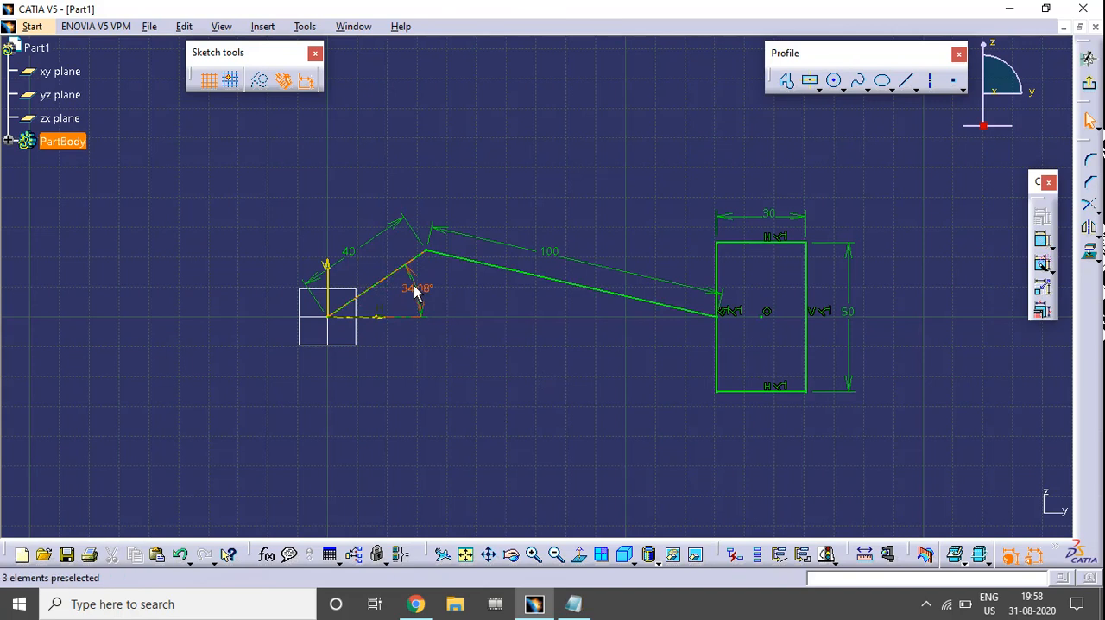
left_click(416, 290)
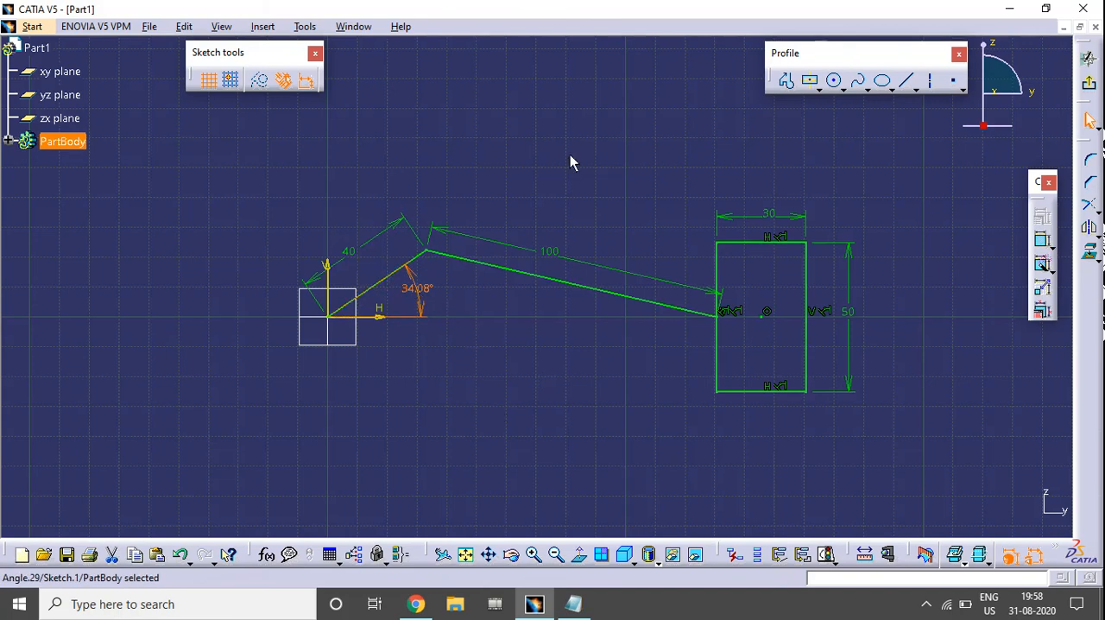
left_click(577, 390)
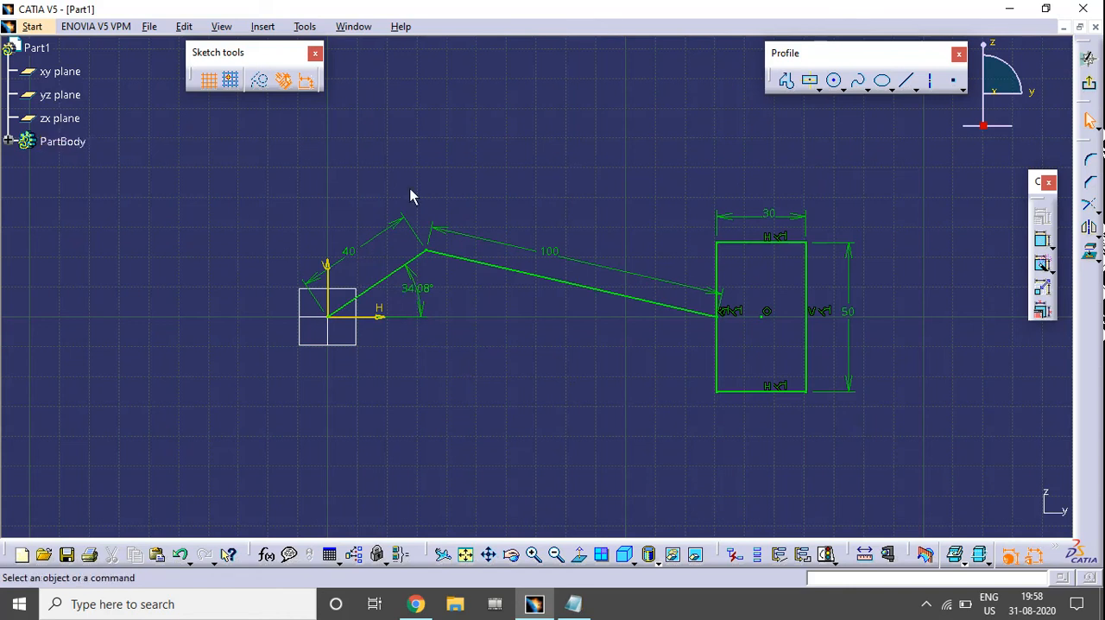
Set up Animate Constraint on the crank's angle dimension with a first value of 0 degrees and a last value of 360 degrees
left_click(421, 306)
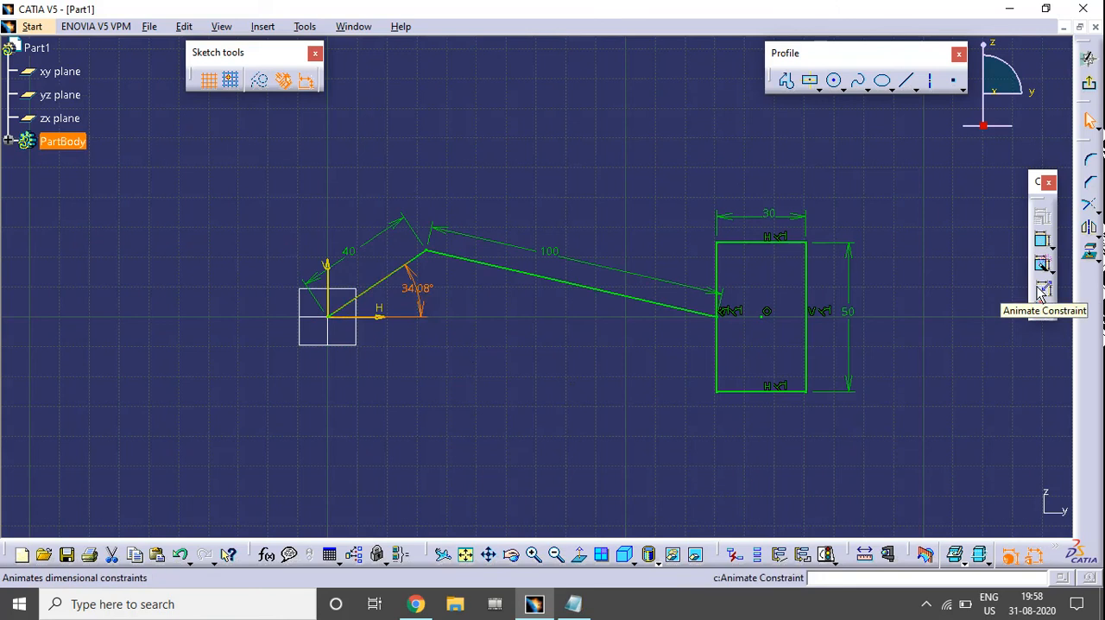
left_click(584, 395)
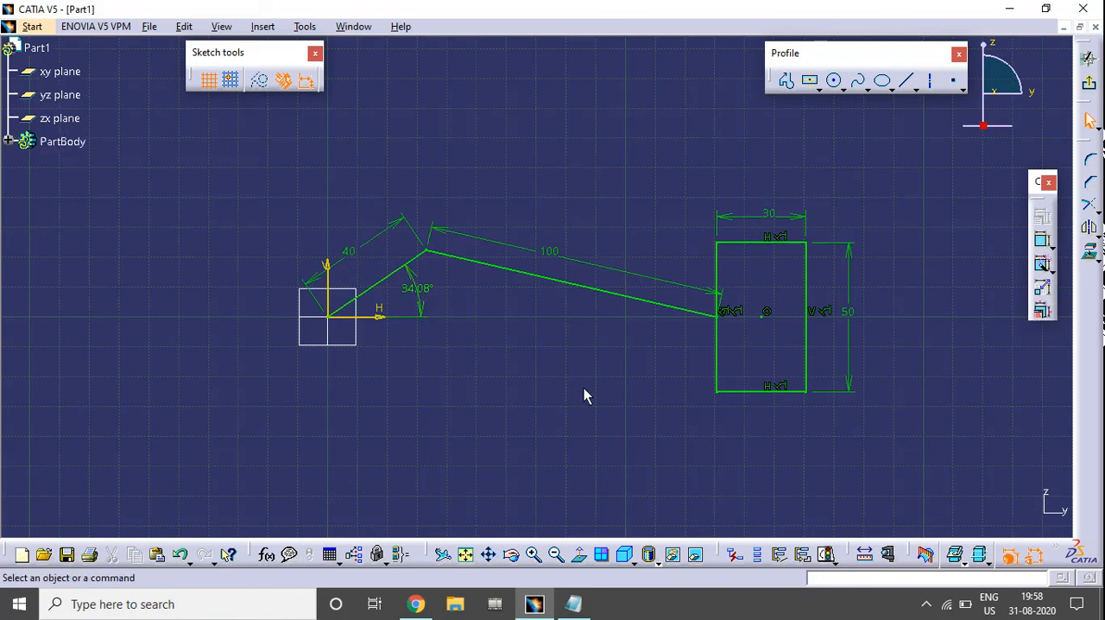
left_click(1042, 287)
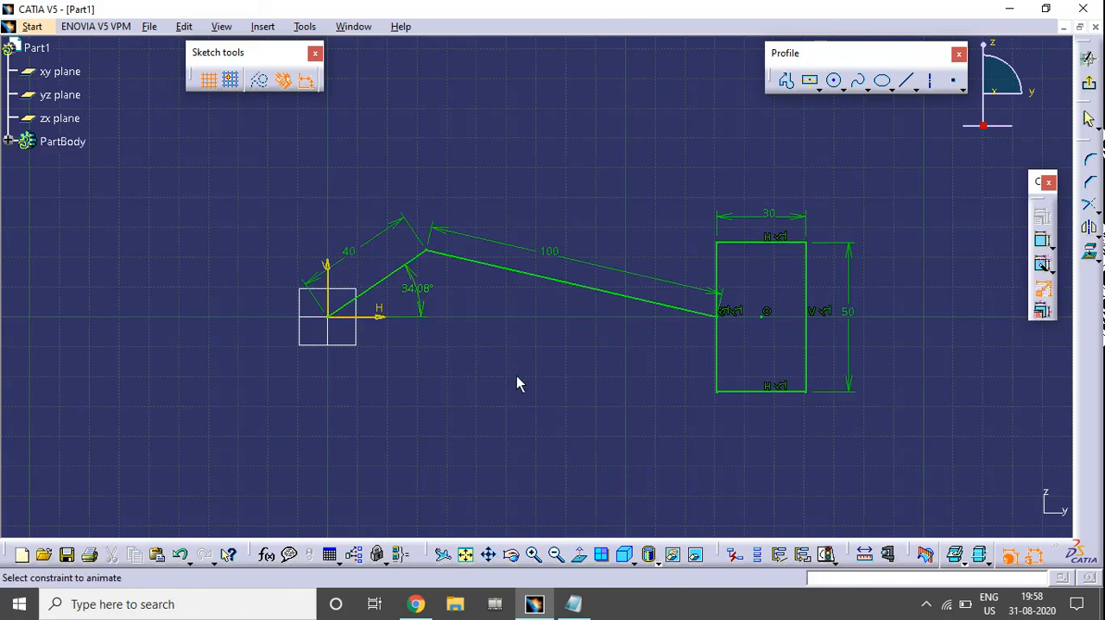
left_click(418, 296)
left_click_drag(925, 158, 866, 166)
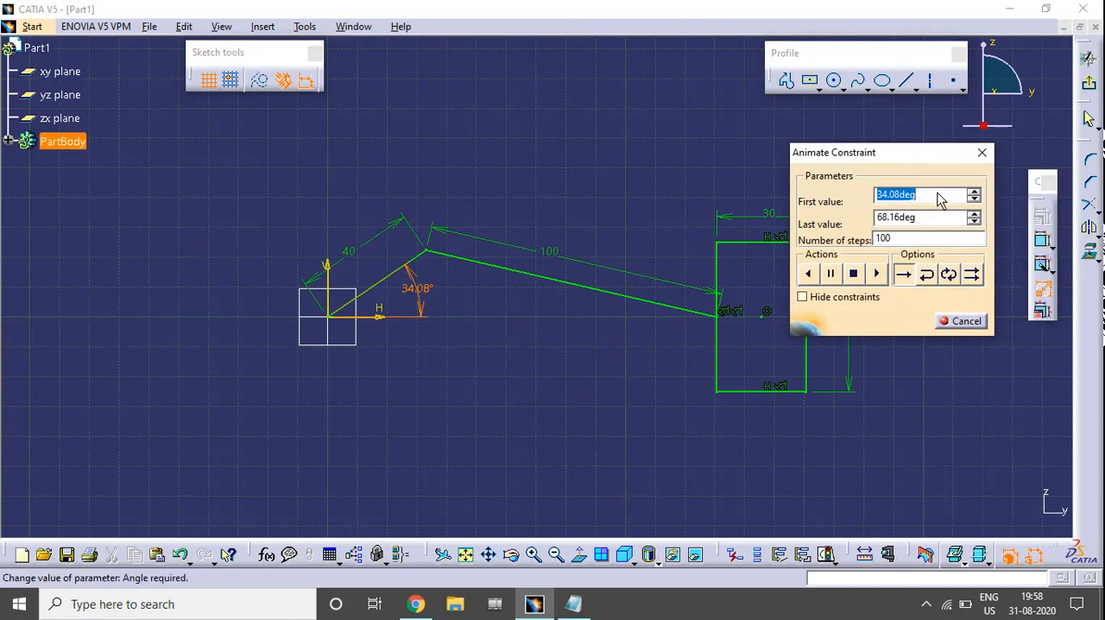
type("0")
key("Tab")
type("360")
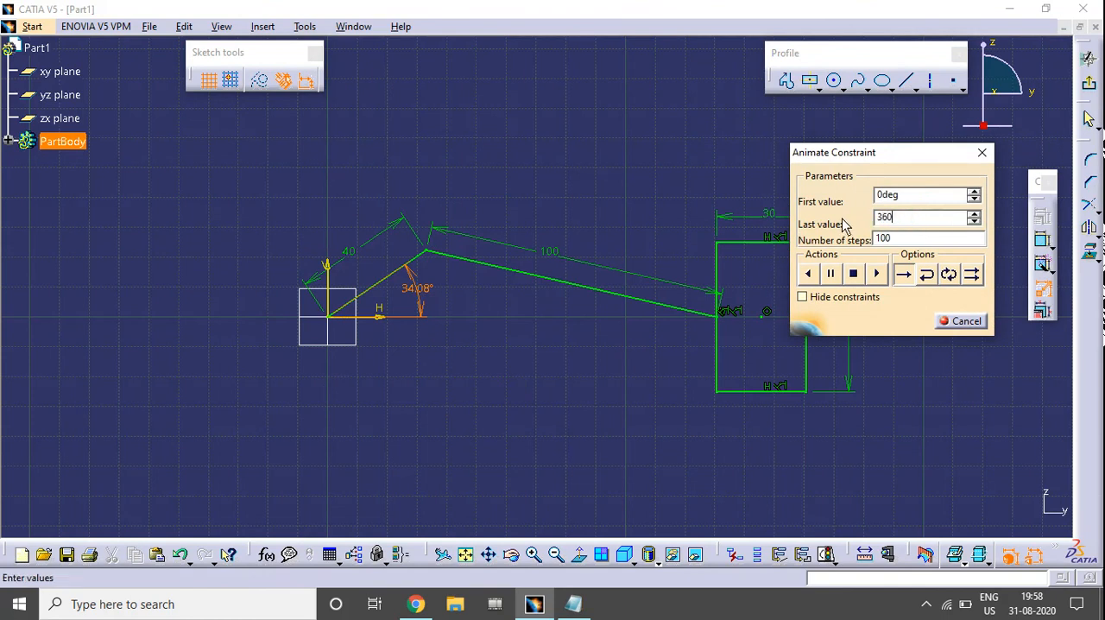
left_click_drag(868, 164, 923, 152)
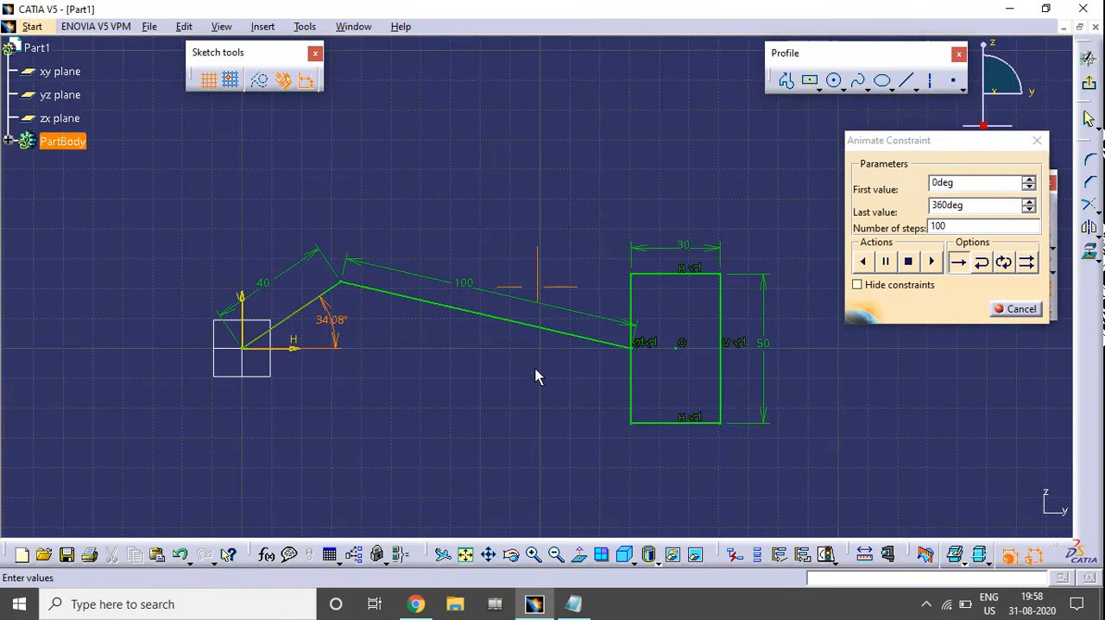
middle_click_drag(535, 376, 544, 346)
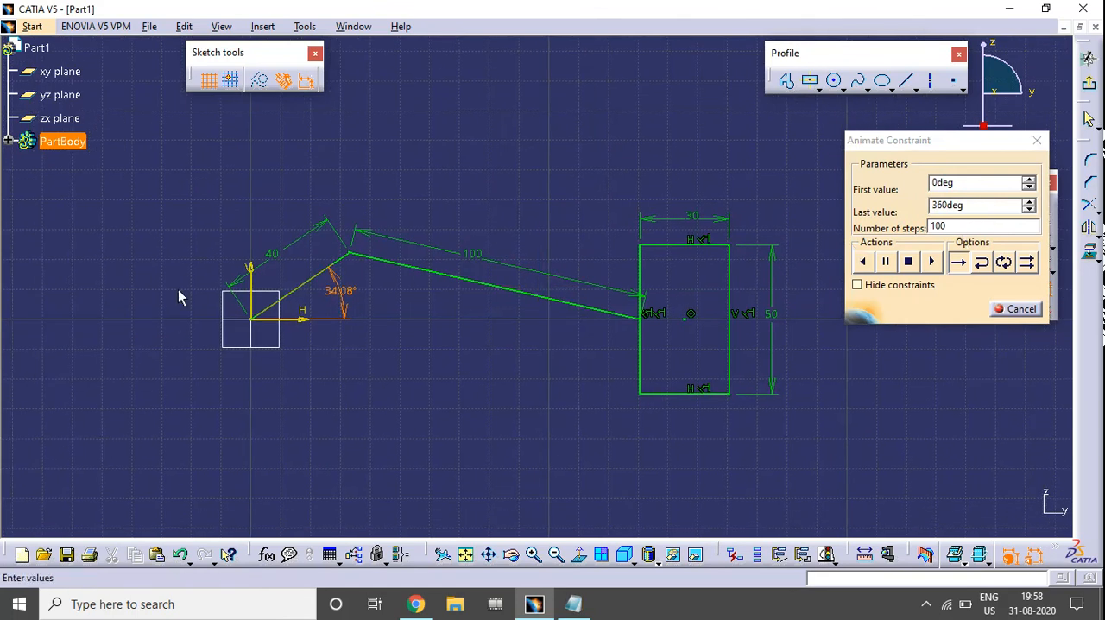
Run the angle animation in Repeat mode, hide the constraints while it plays, and stop and close the animation
left_click(1028, 263)
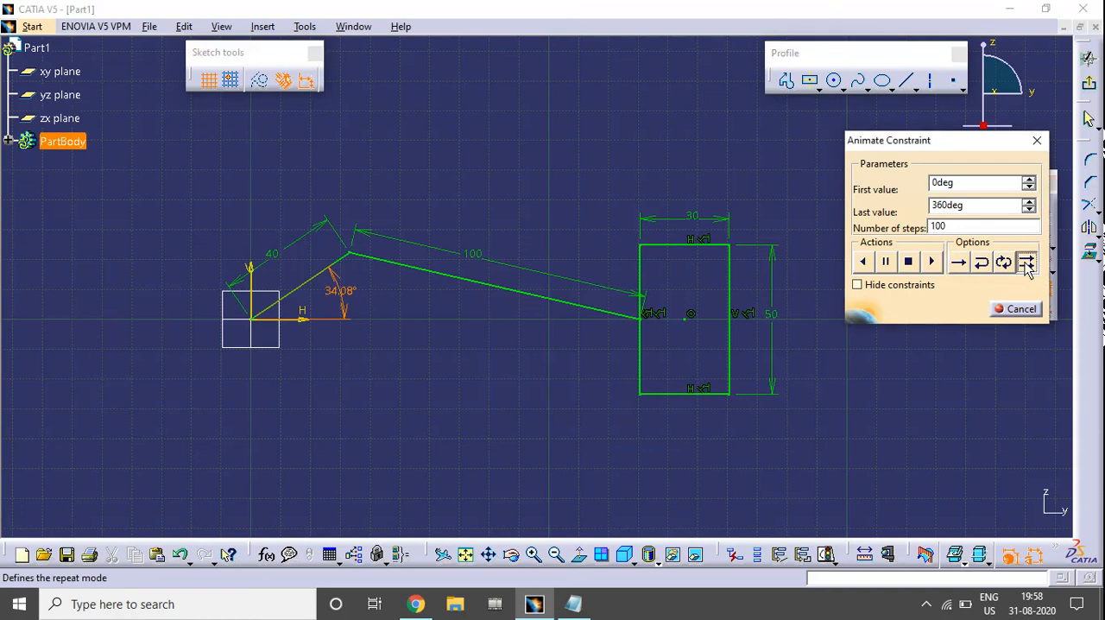
left_click(933, 264)
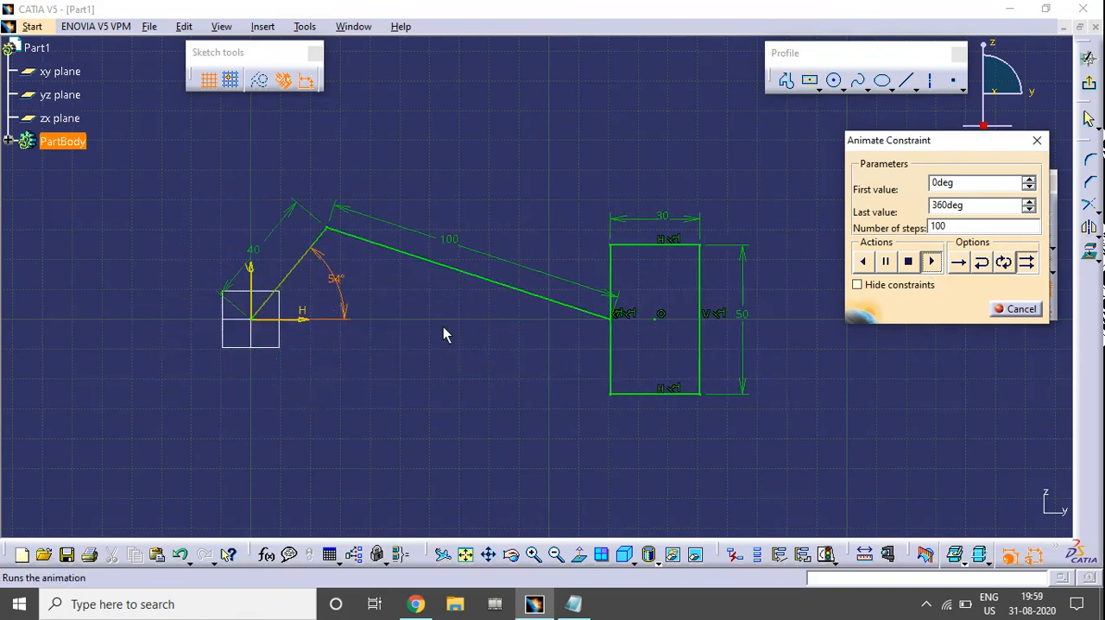
left_click(857, 284)
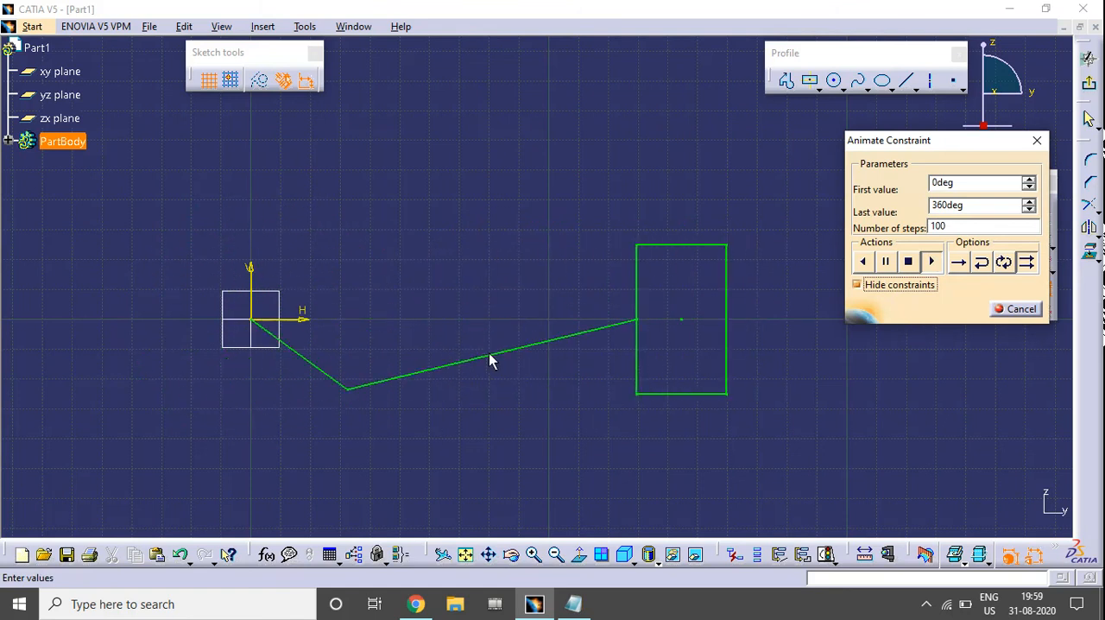
left_click(913, 264)
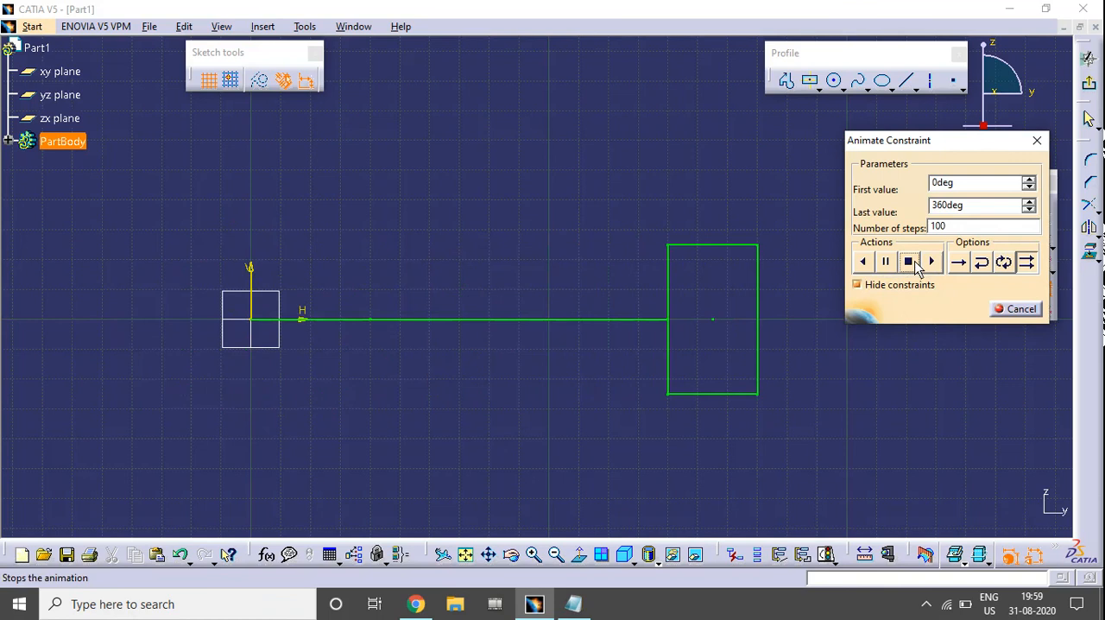
left_click(1021, 311)
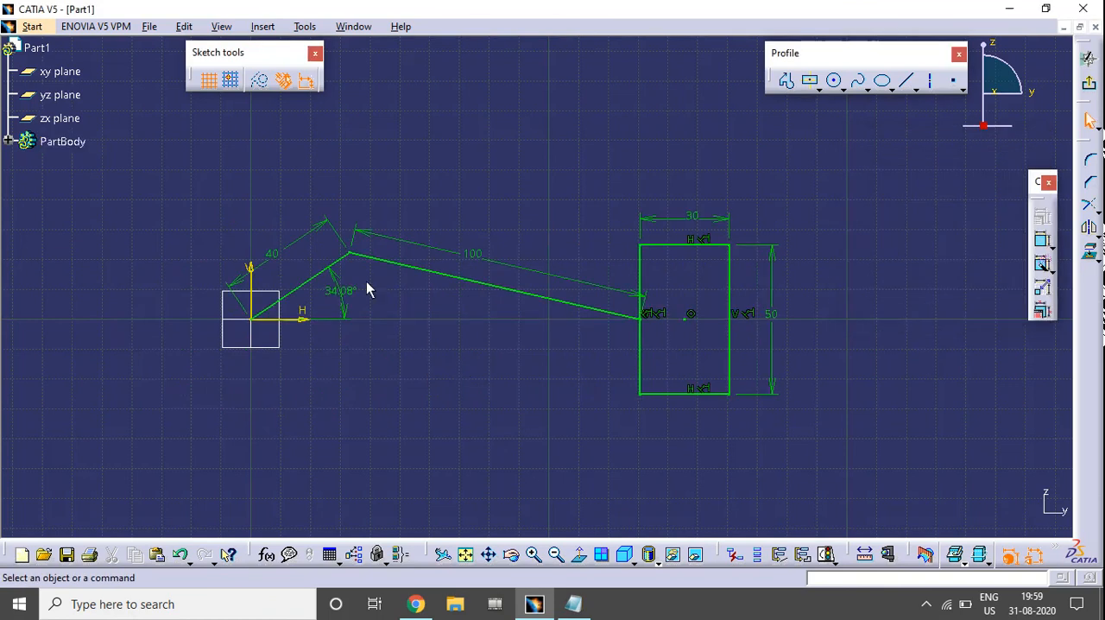
Set the length of the line at the origin to 80 mm and the line joining the rectangle to 60 mm
left_click(282, 249)
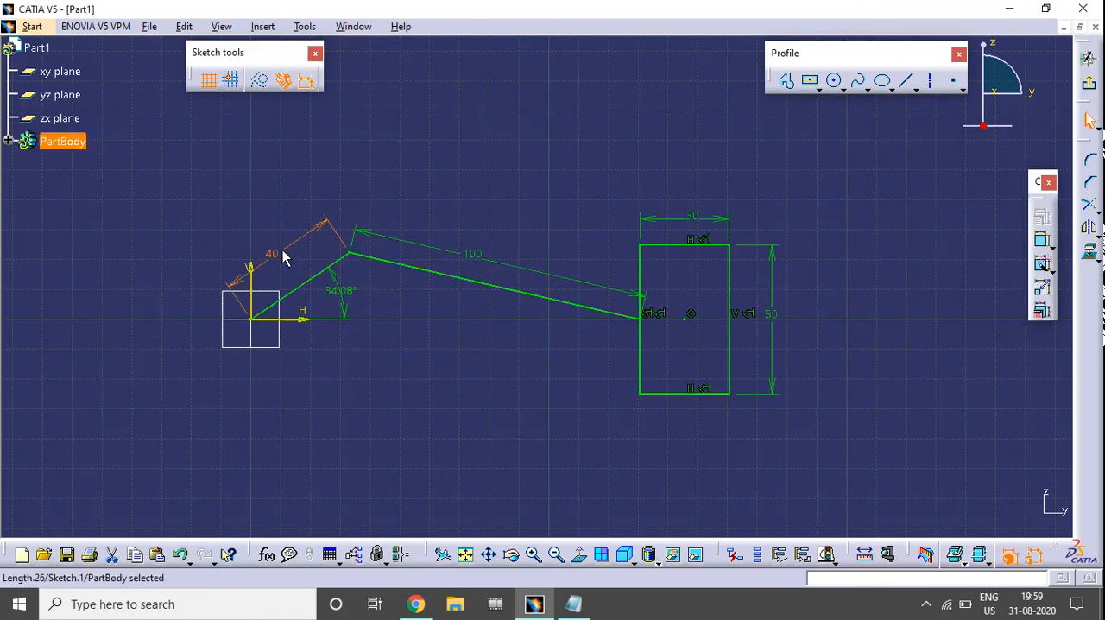
double_click(279, 254)
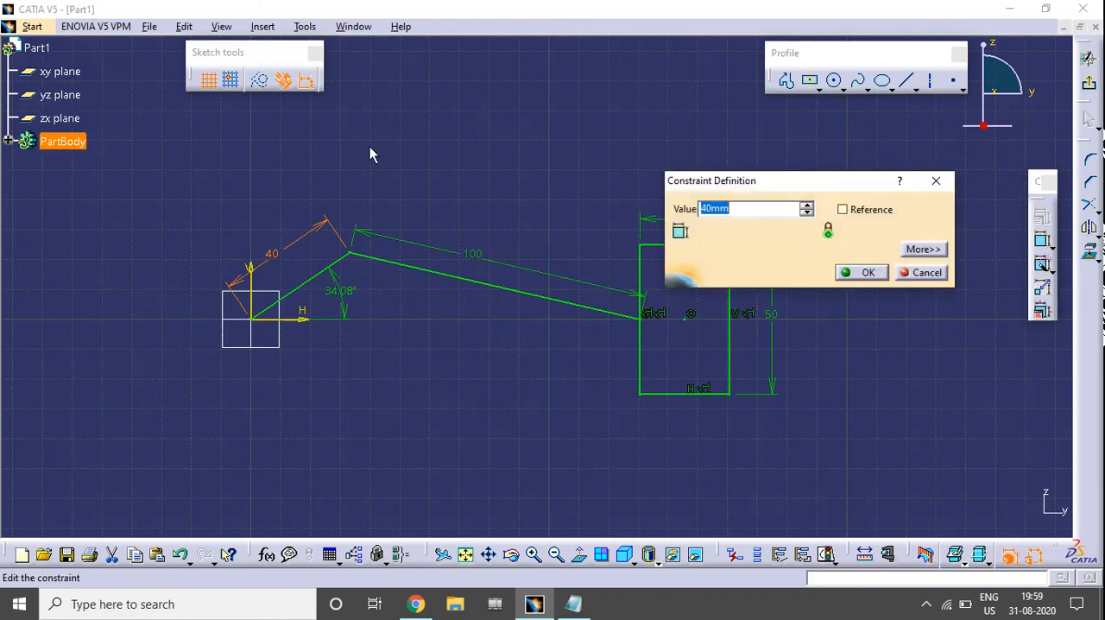
key("Return")
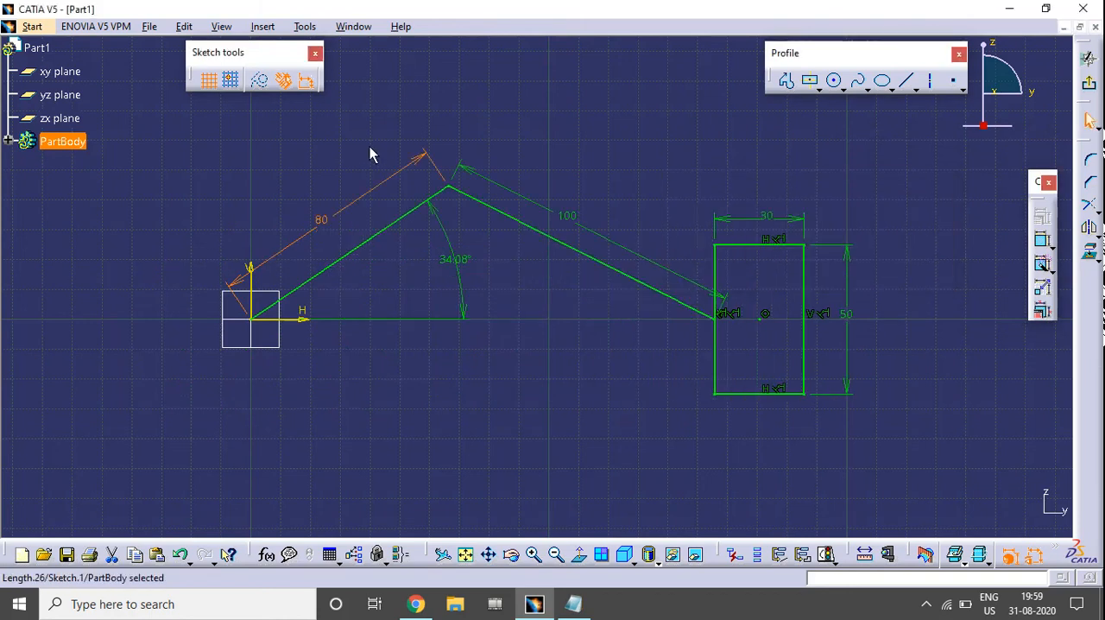
double_click(575, 223)
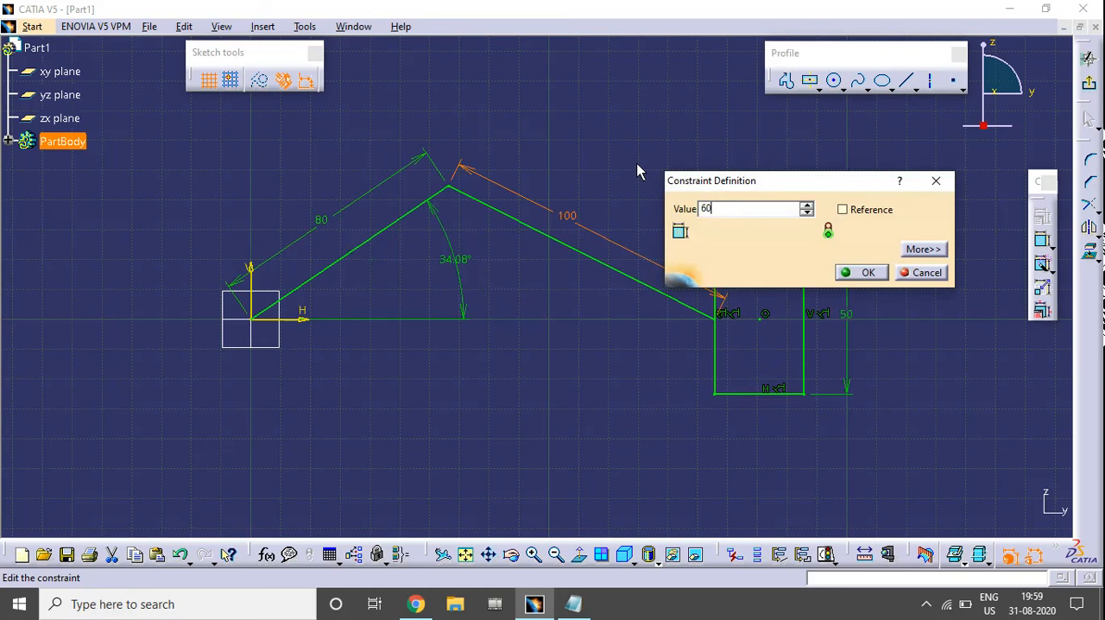
key("Return")
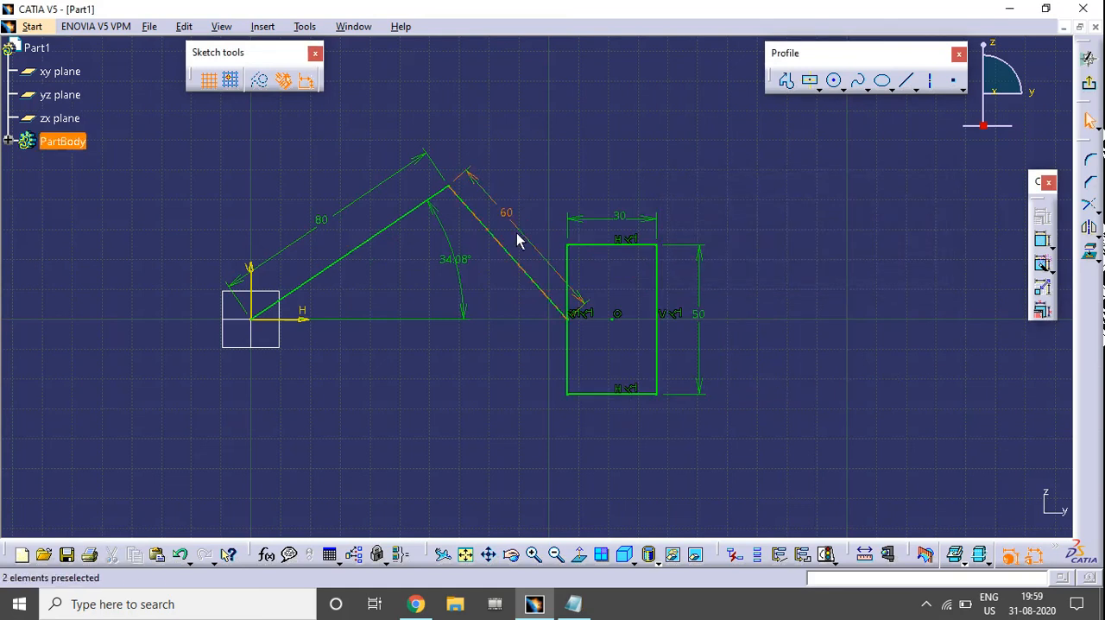
Move the crank's angle dimension closer to the origin and set up Animate Constraint on it from 0 to 360 degrees
left_click_drag(461, 291, 399, 306)
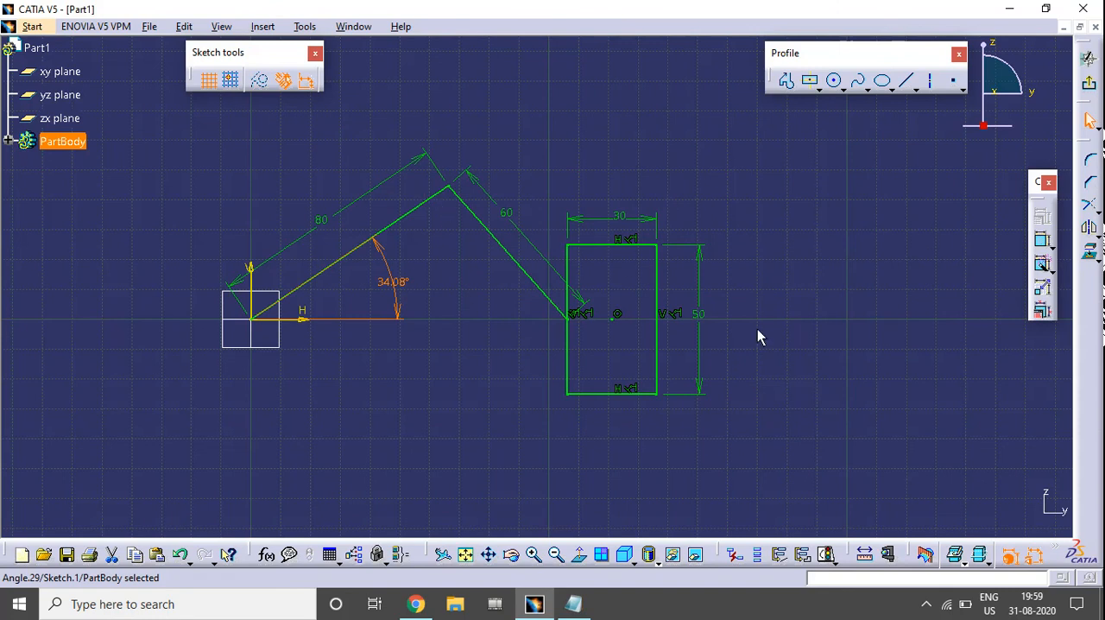
left_click(884, 337)
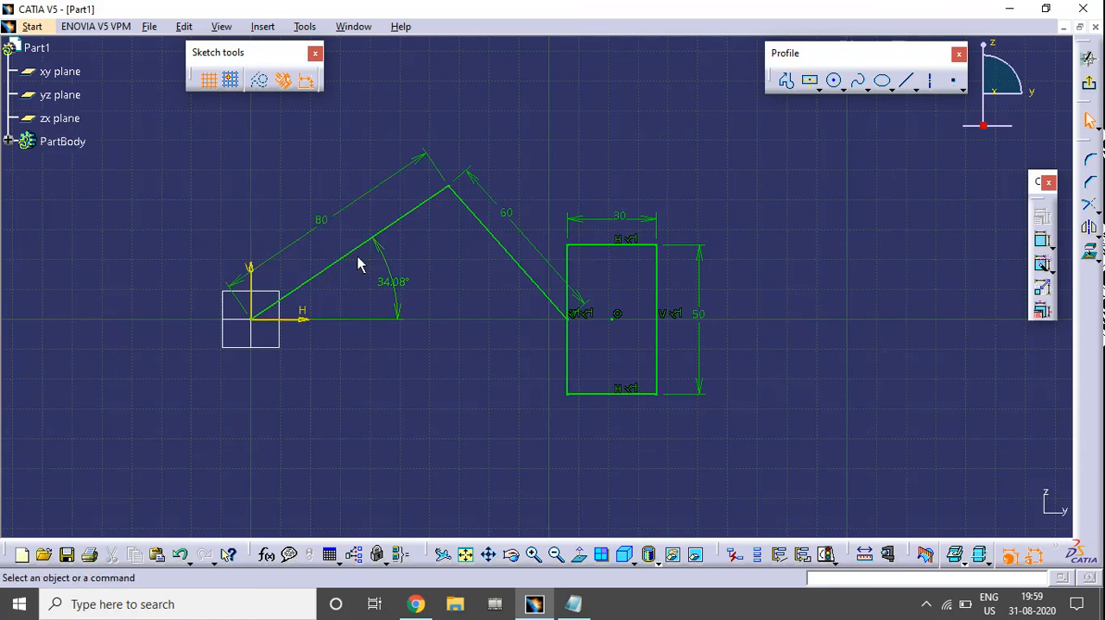
left_click(1043, 293)
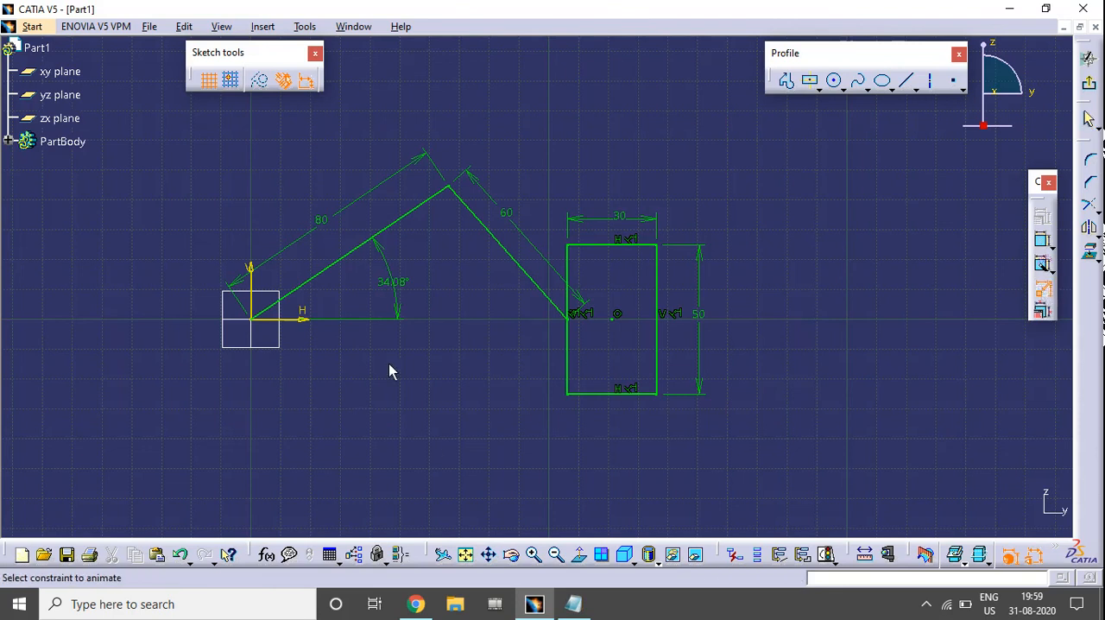
left_click(393, 286)
type("0")
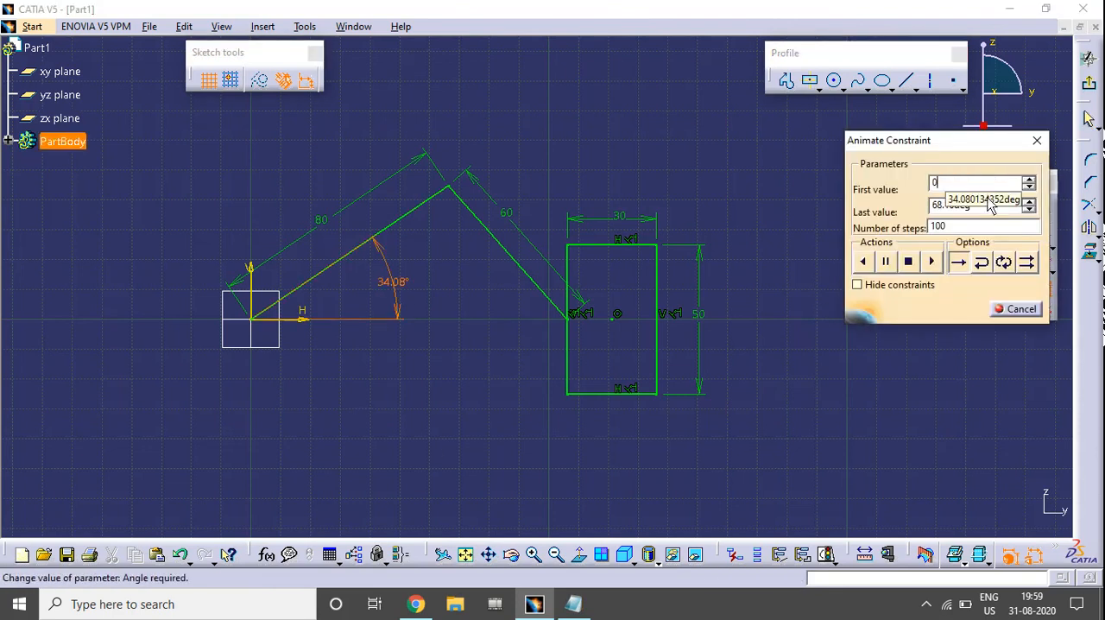
key("Tab")
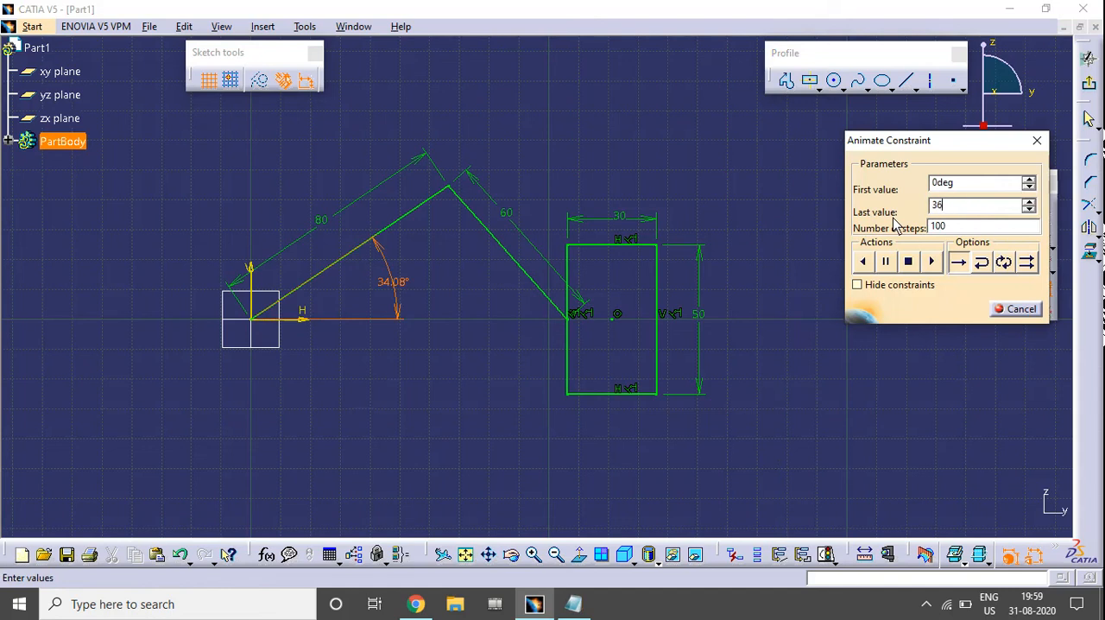
type("360deg")
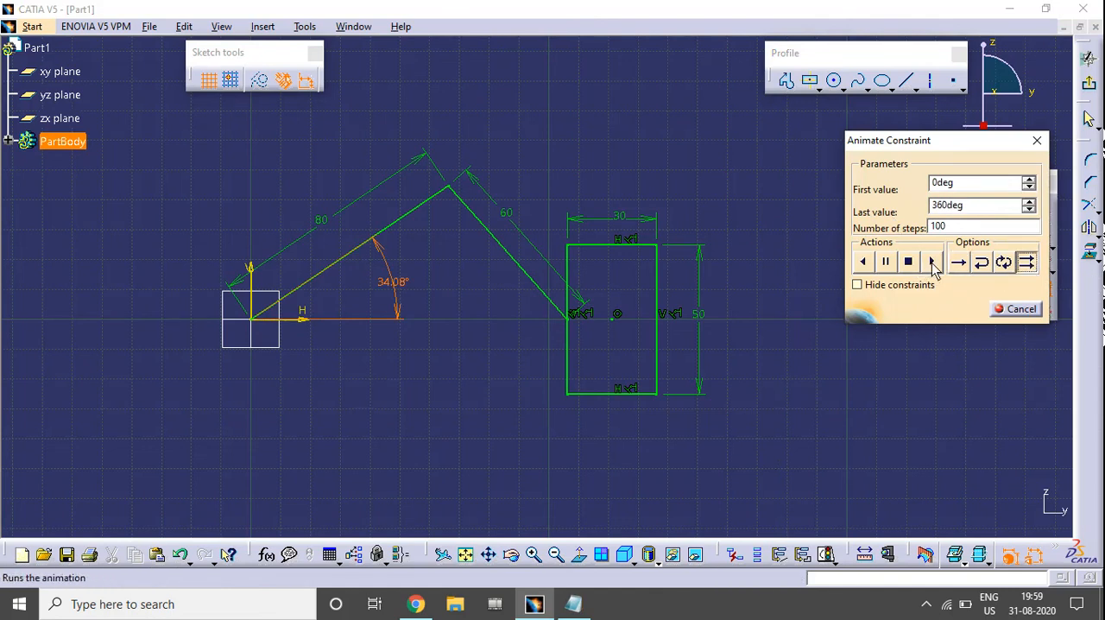
Play the 80 mm crank's angle animation in Repeat mode, hide the constraints while it plays, and stop and close it
left_click(932, 264)
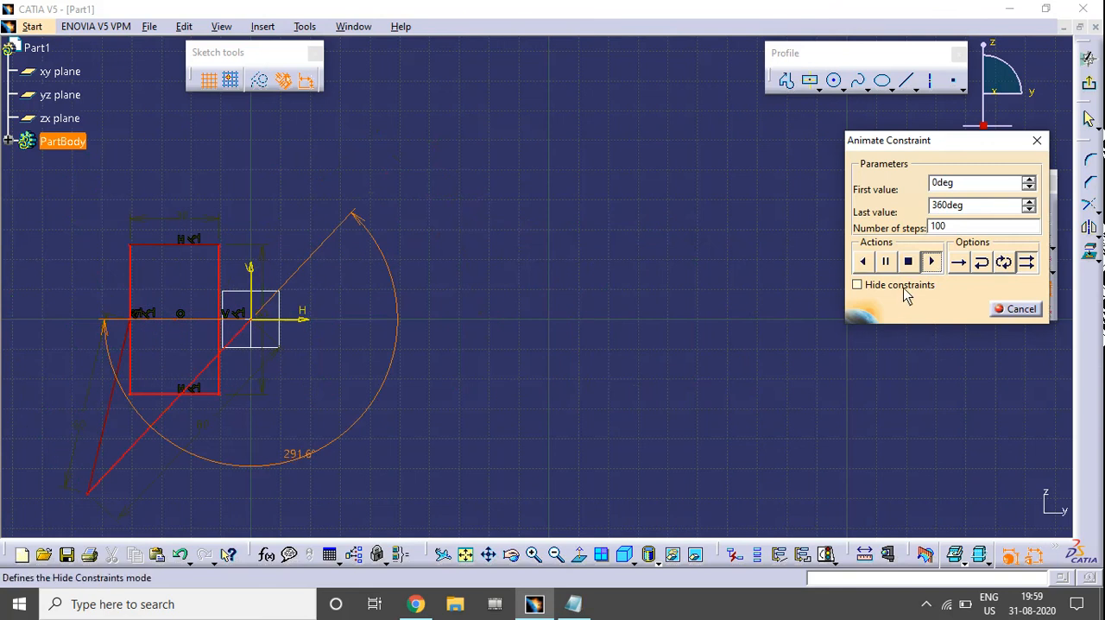
left_click(903, 288)
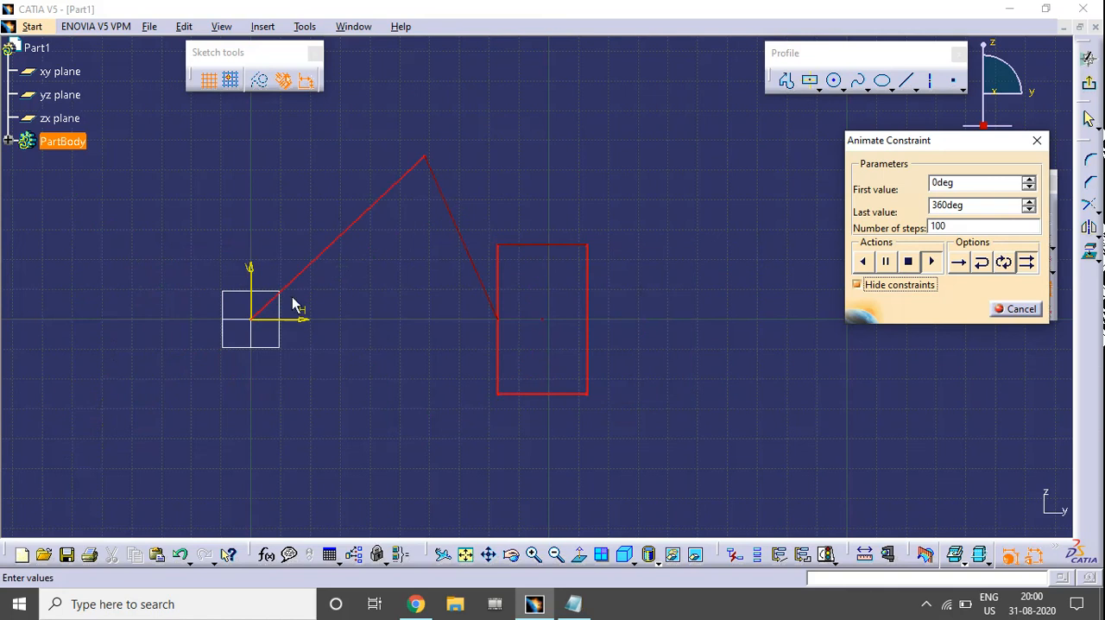
left_click(907, 262)
left_click(1019, 309)
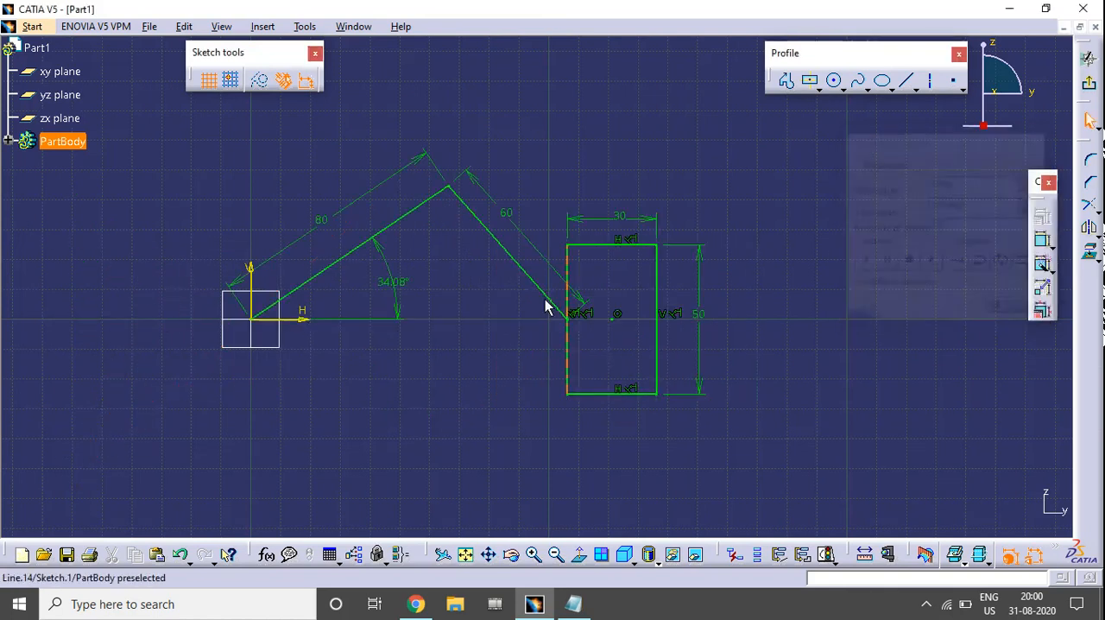
Set the length of the line at the origin to 40 mm and the line joining the rectangle to 80 mm
double_click(330, 215)
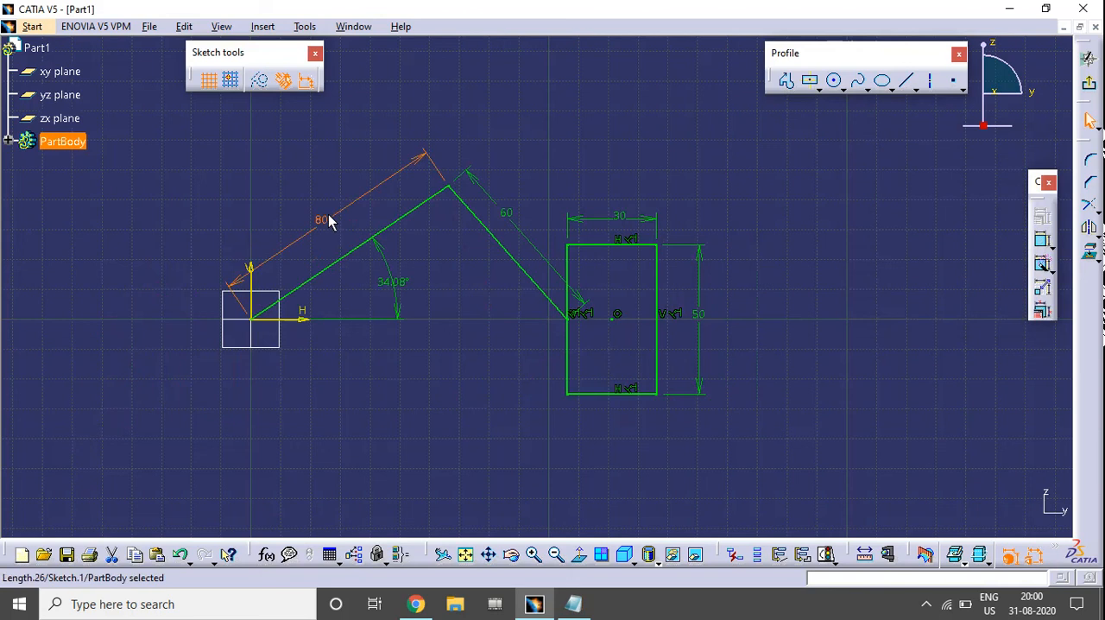
type("40")
key("Return")
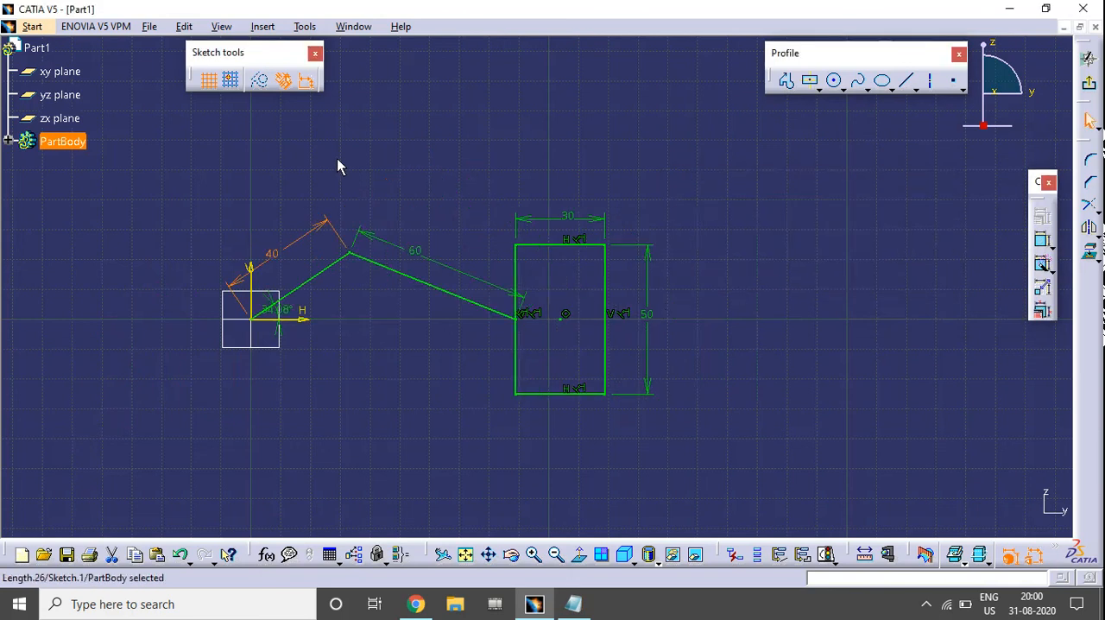
double_click(415, 251)
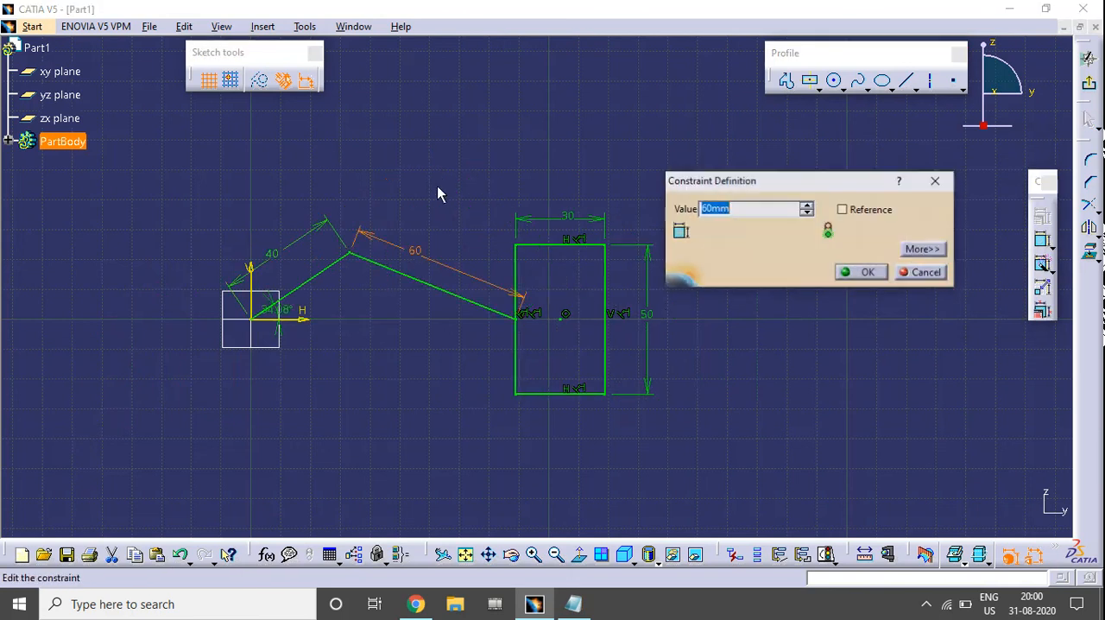
type("80")
key("Return")
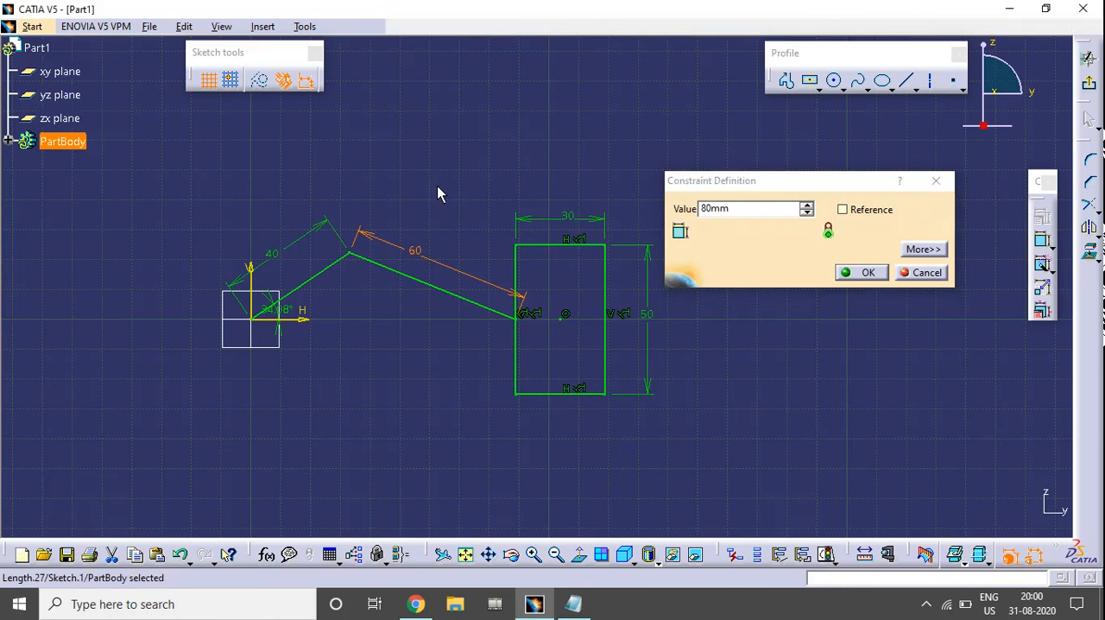
Animate the 40 mm crank's angle from 0 to 360 degrees in Repeat mode with the constraints hidden, and close the animation
left_click(1042, 288)
left_click(292, 317)
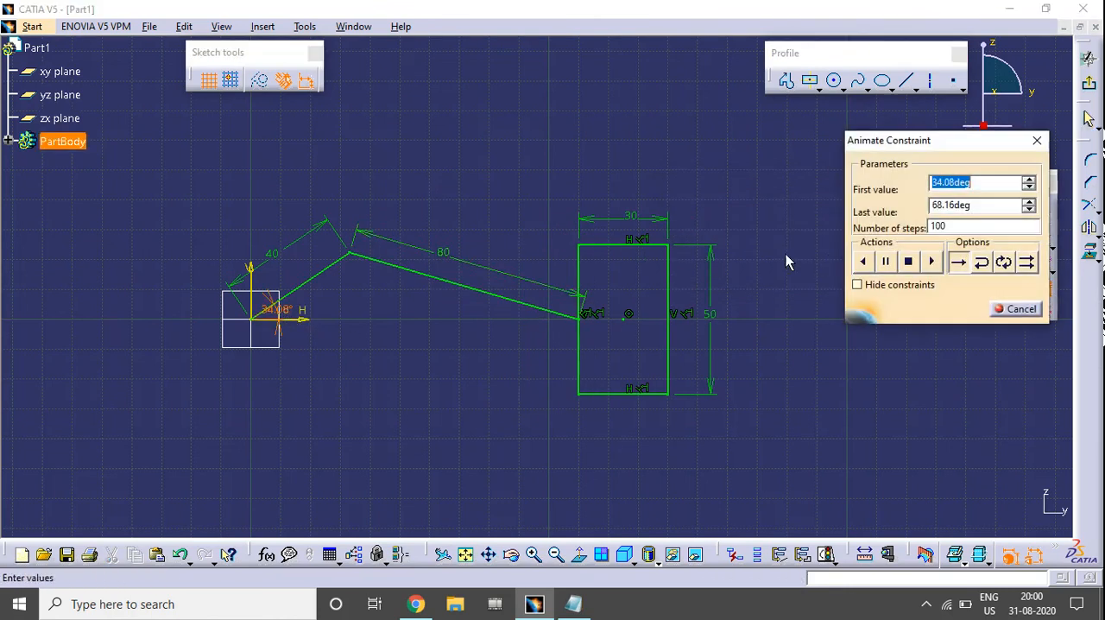
type("0")
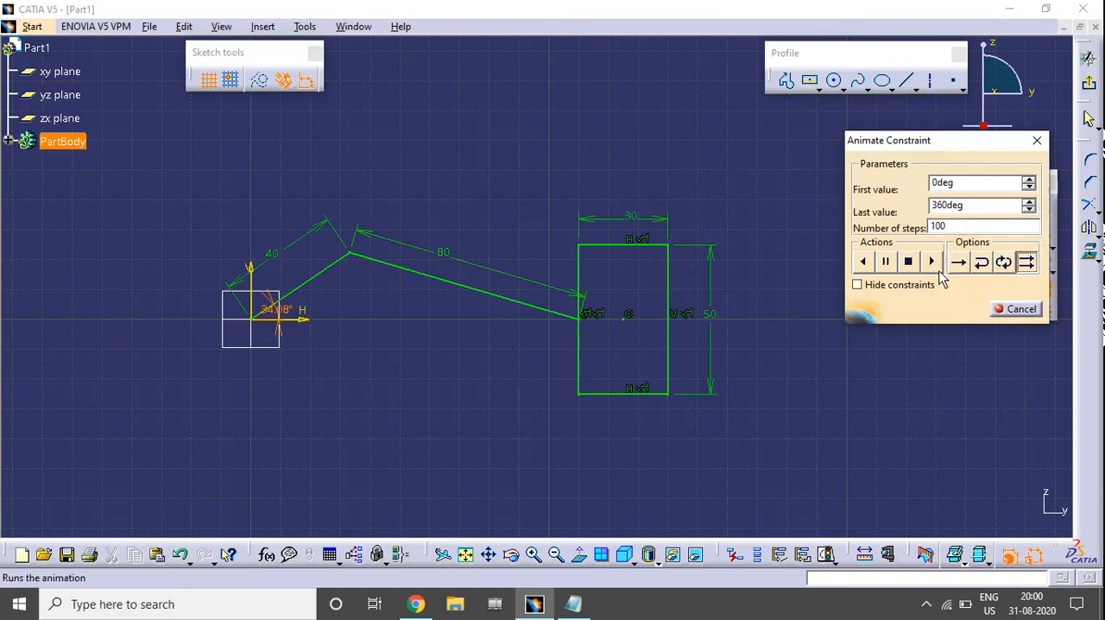
left_click(930, 262)
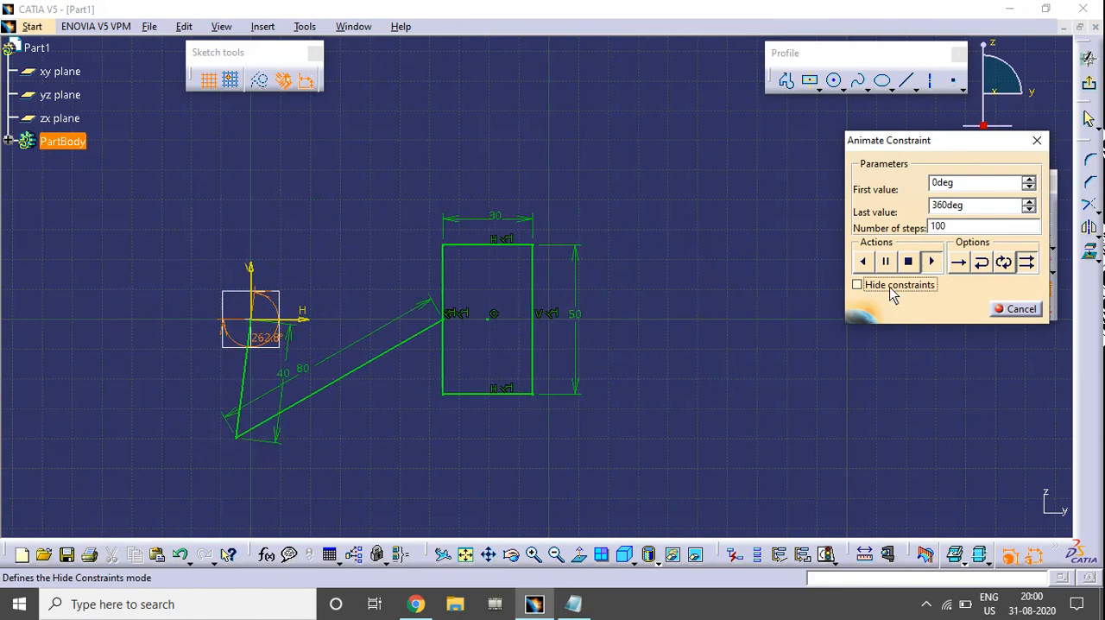
left_click(915, 285)
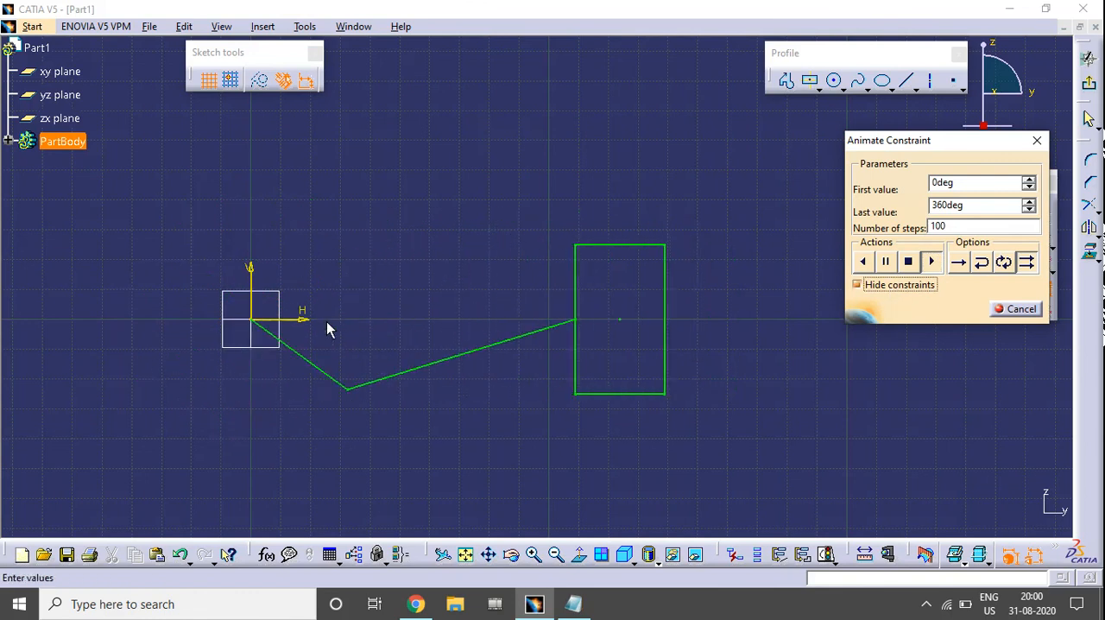
left_click(1015, 309)
mouse_move(510, 395)
middle_mouse_down()
mouse_move(574, 374)
mouse_move(576, 345)
middle_mouse_up()
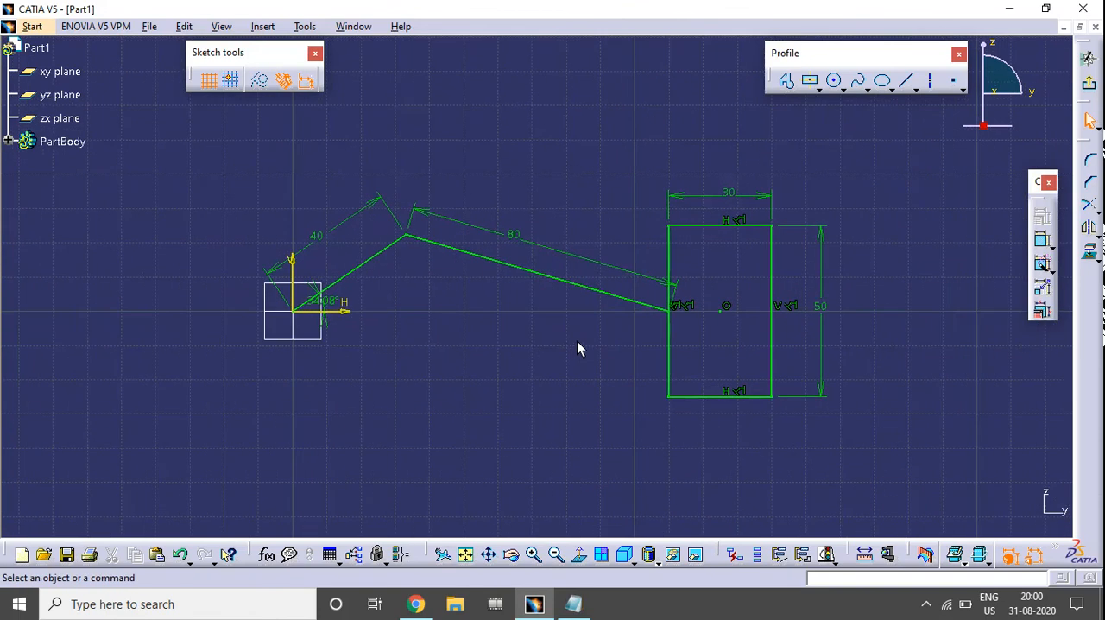
middle_click_drag(621, 255, 620, 268)
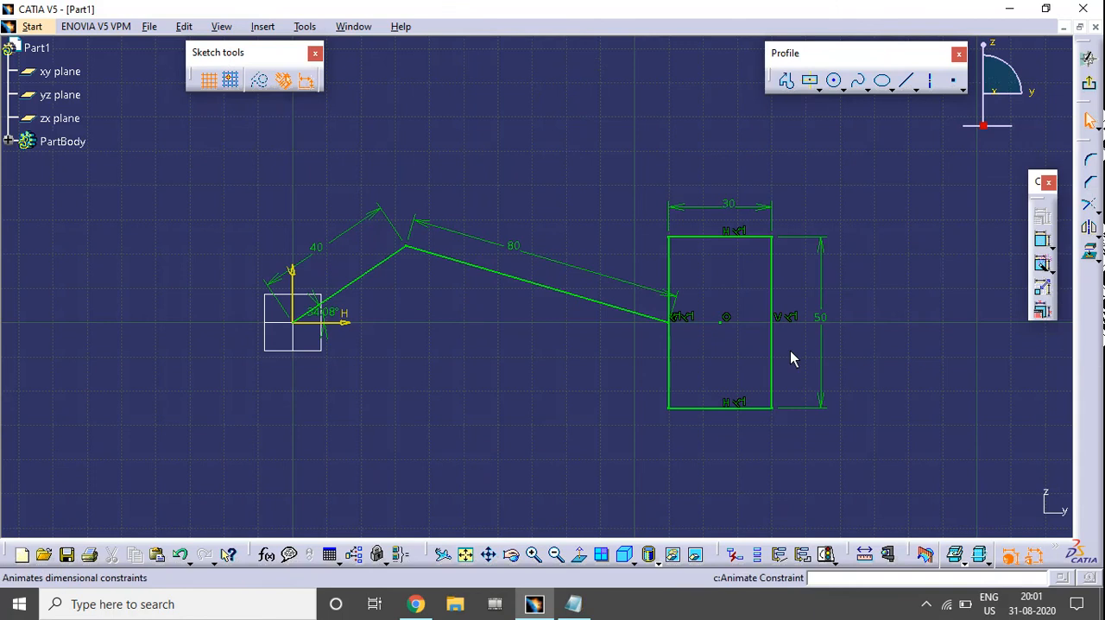
mouse_move(785, 384)
middle_mouse_down()
mouse_move(800, 353)
mouse_move(775, 359)
middle_mouse_up()
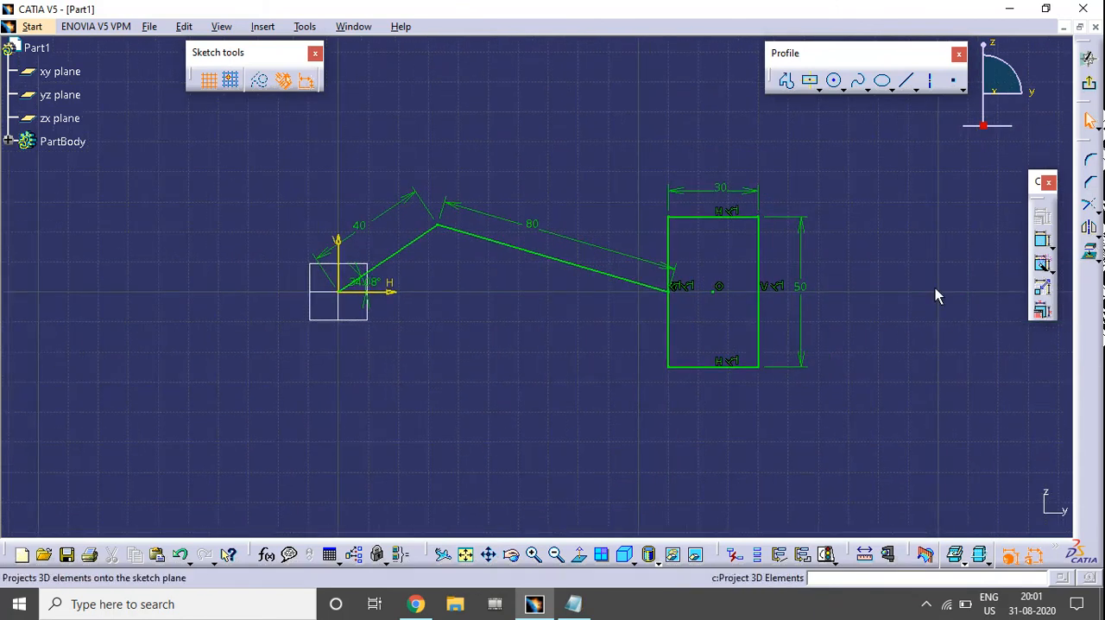
Switch to Chrome, open the CATIA Sketcher Exercise playlist from the YouTube channel page, and change the video quality to HD
left_click(417, 604)
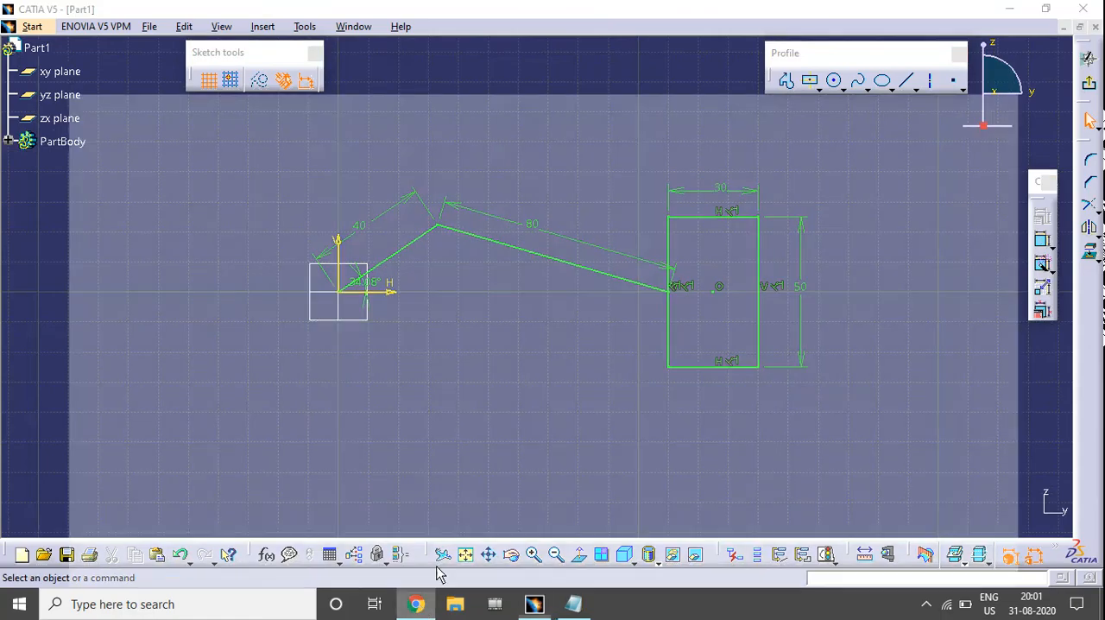
scroll(503, 273, "down", 1)
scroll(506, 273, "down", 1)
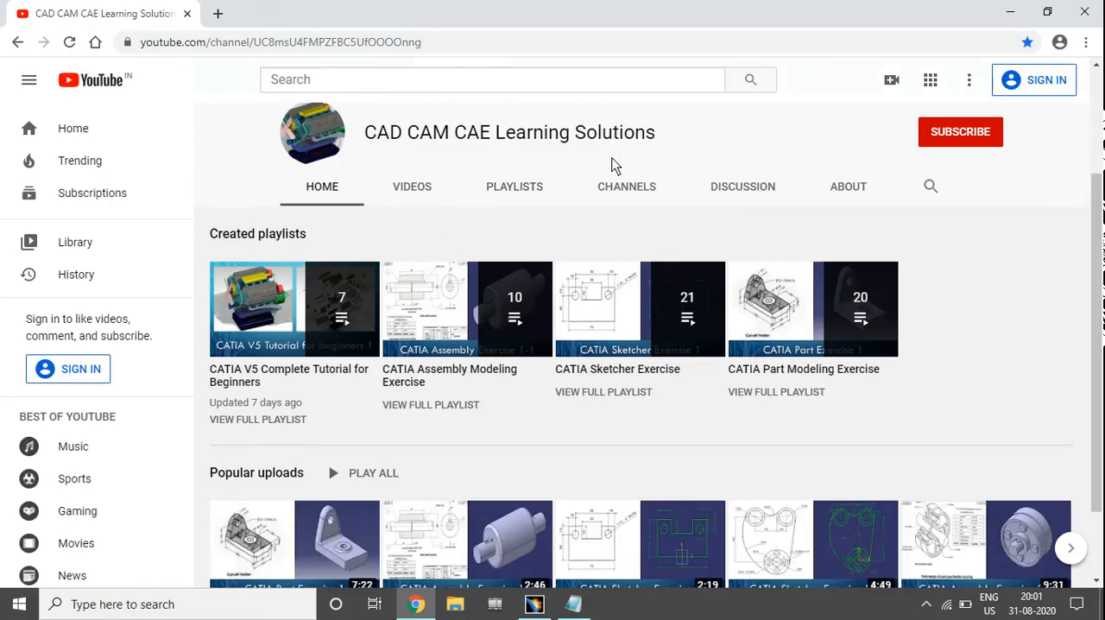
left_click(627, 310)
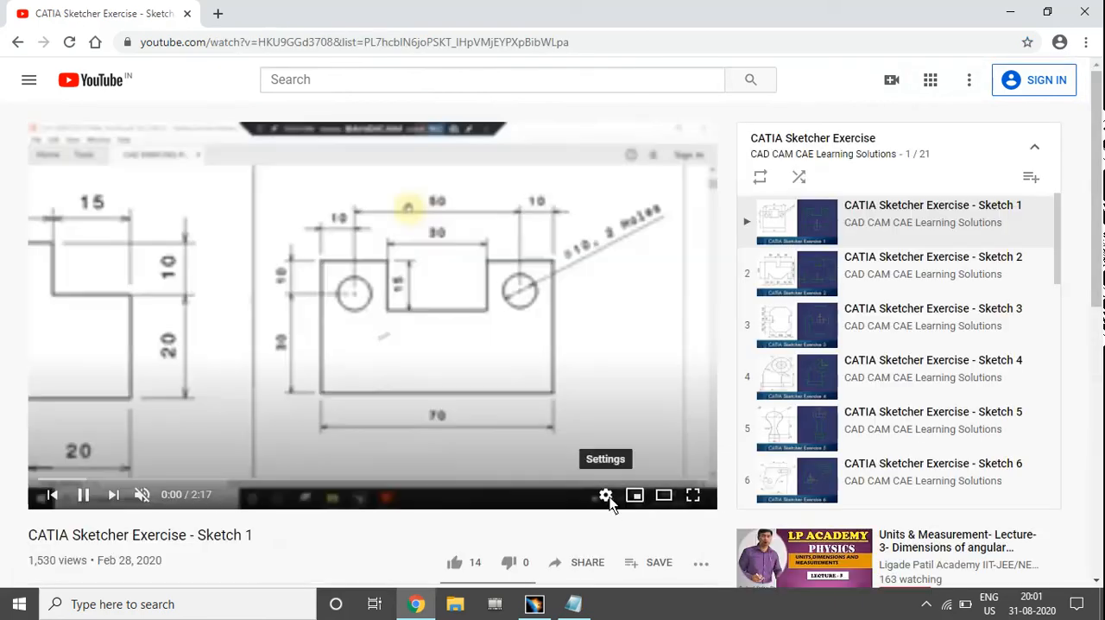
left_click(606, 493)
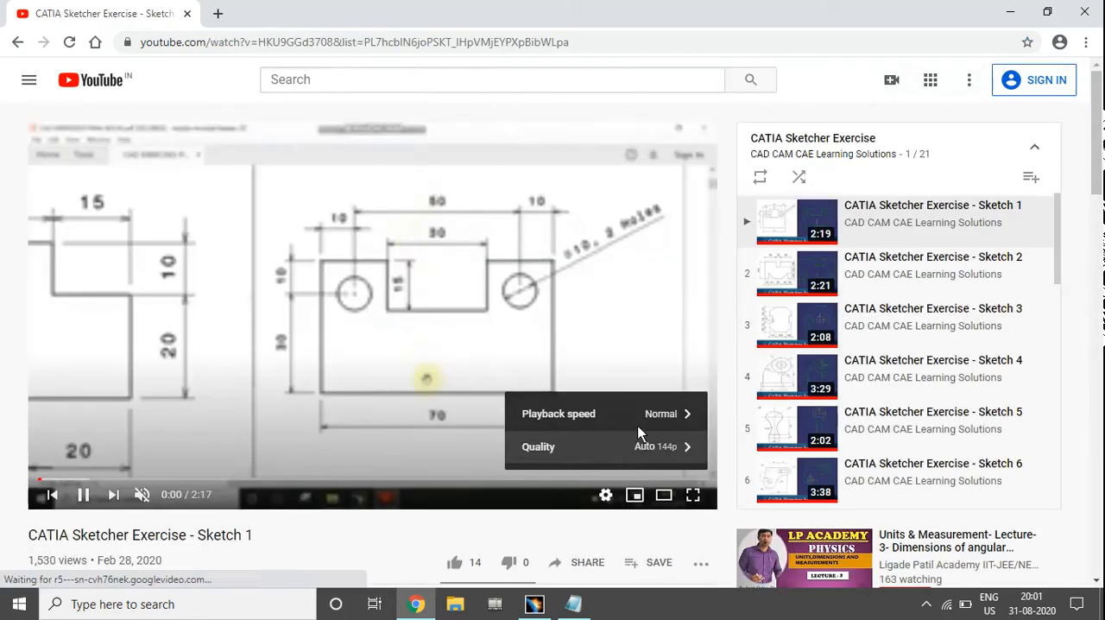
left_click(594, 442)
left_click(581, 262)
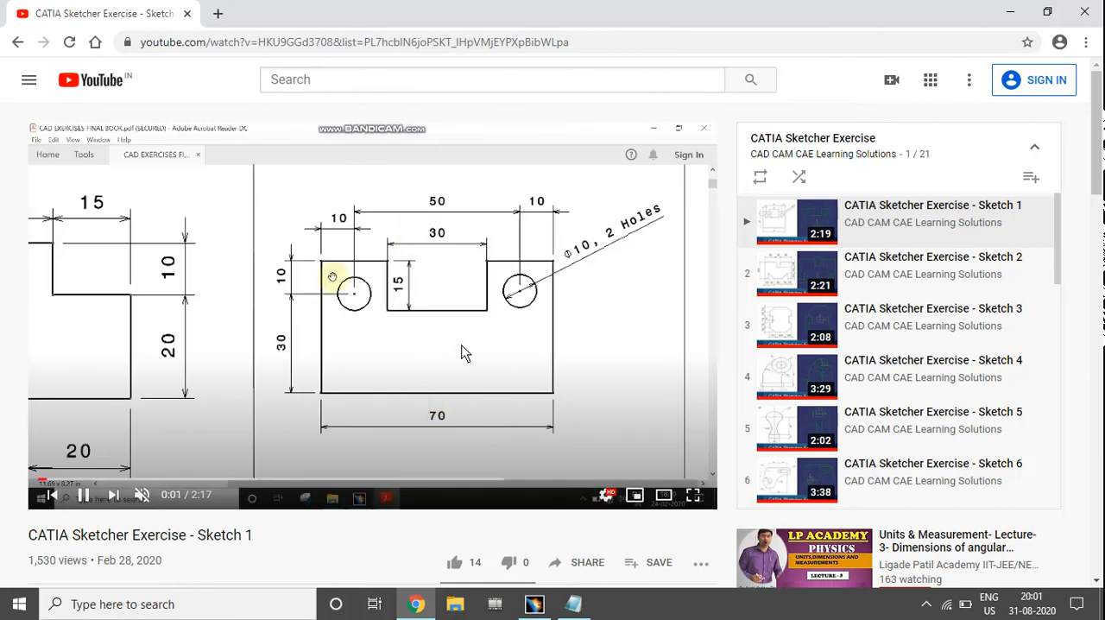
Browse the sketcher exercise playlist down to its last video and skip the Sketch 1 video ahead to its finished sketch
scroll(1056, 306, "down", 2)
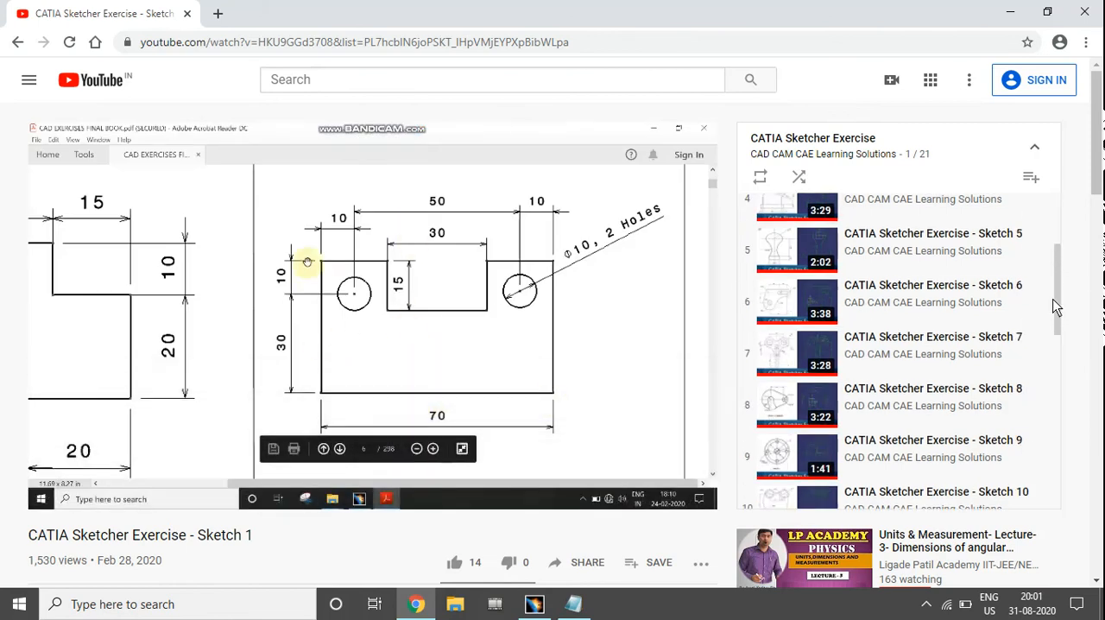
mouse_move(1056, 306)
left_mouse_down()
mouse_move(1061, 475)
mouse_move(1078, 202)
left_mouse_up()
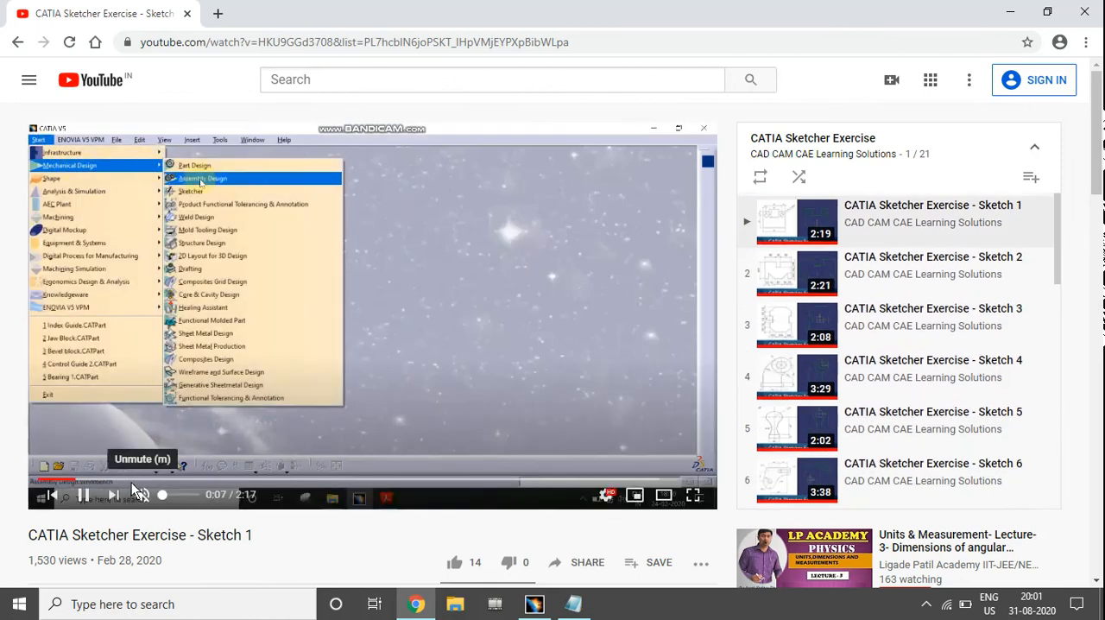
left_click(610, 480)
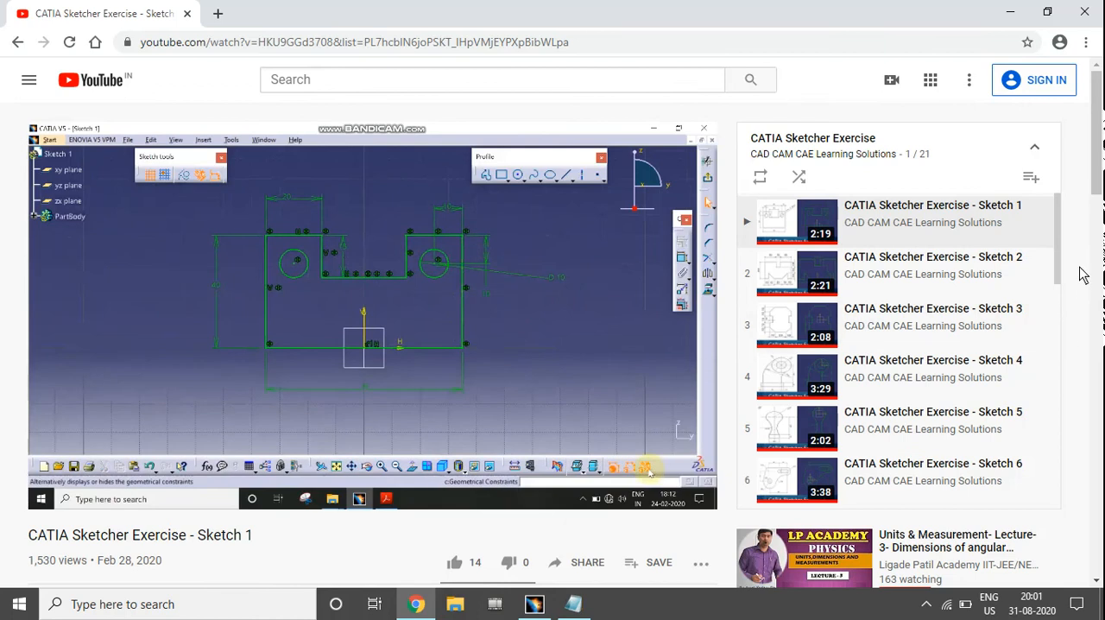
left_click_drag(1062, 257, 1061, 476)
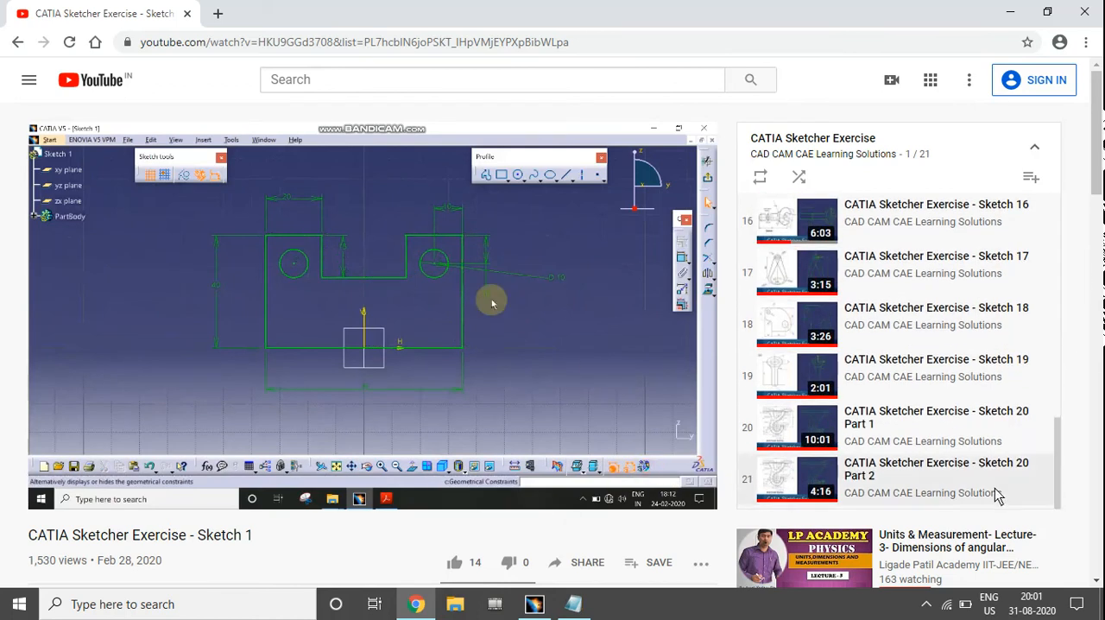
Play the Sketch 20 Part 2 video near its end, pause it on the finished sketch, and return to CATIA
left_click(936, 474)
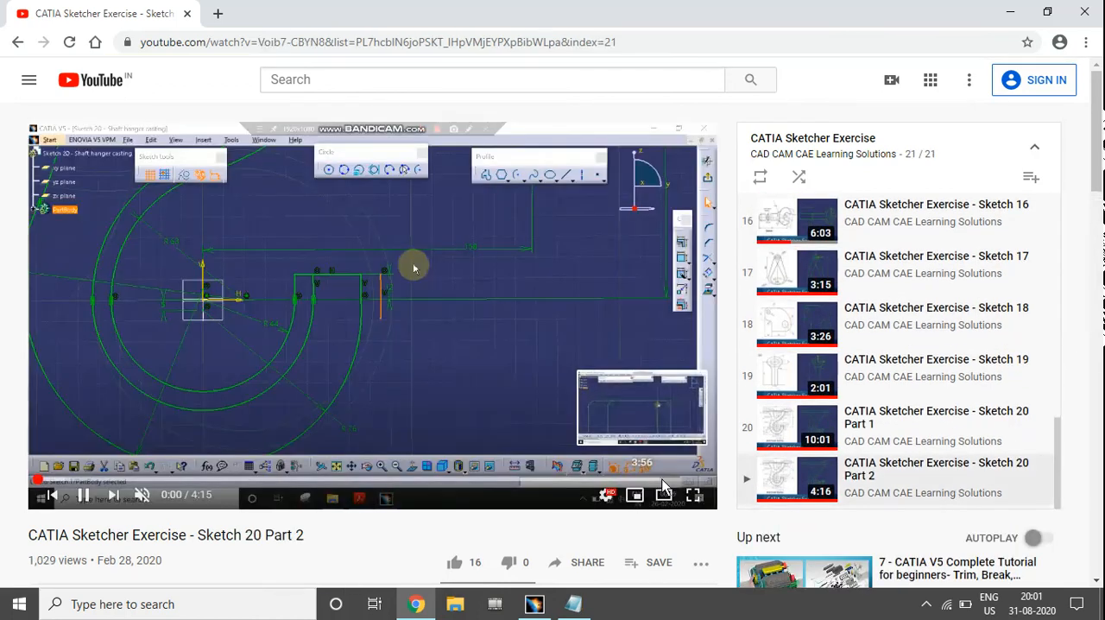
left_click(662, 480)
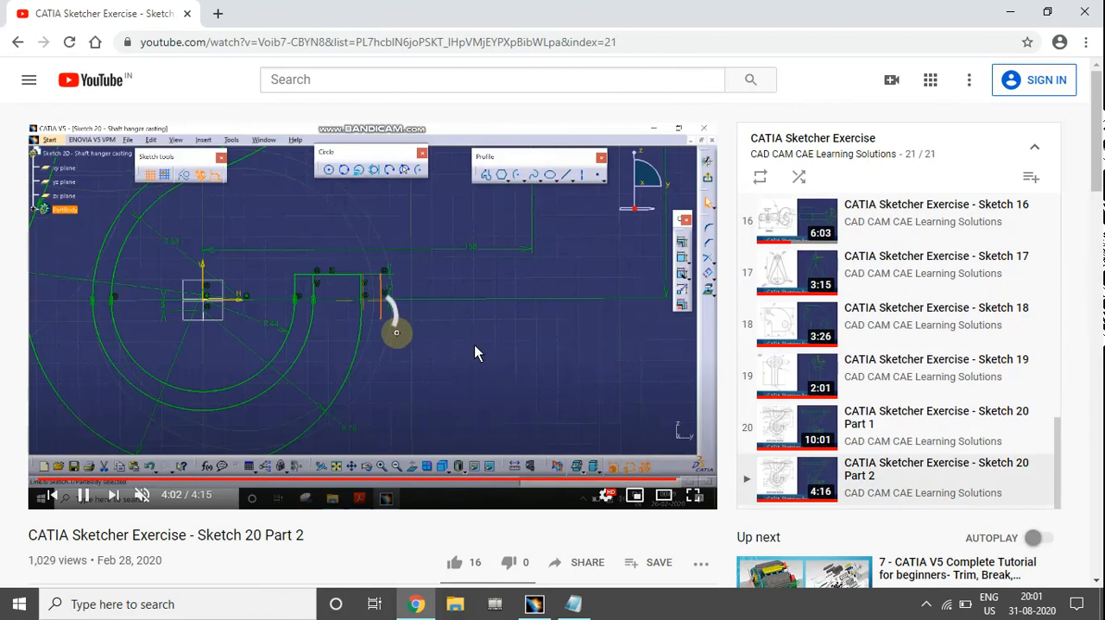
left_click(491, 338)
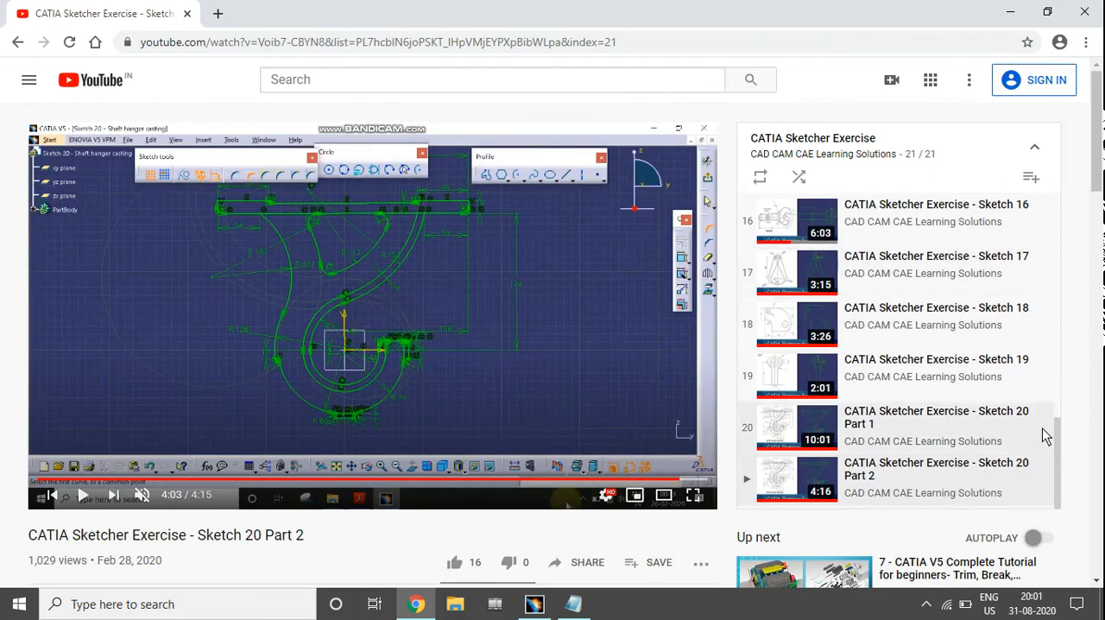
left_click_drag(1053, 446, 1060, 199)
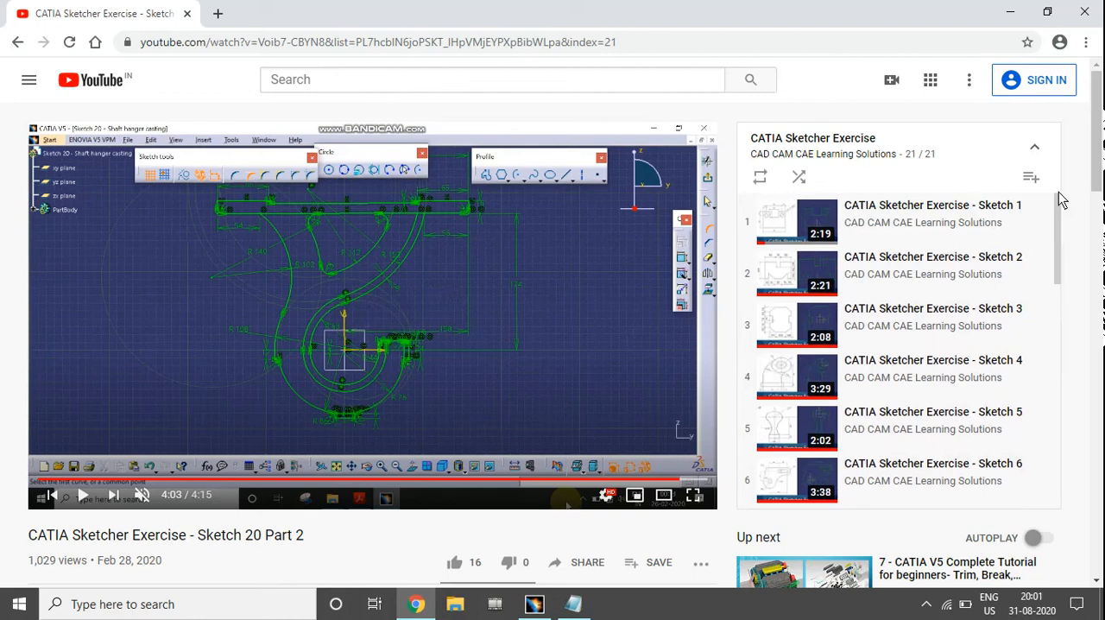
left_click(1010, 12)
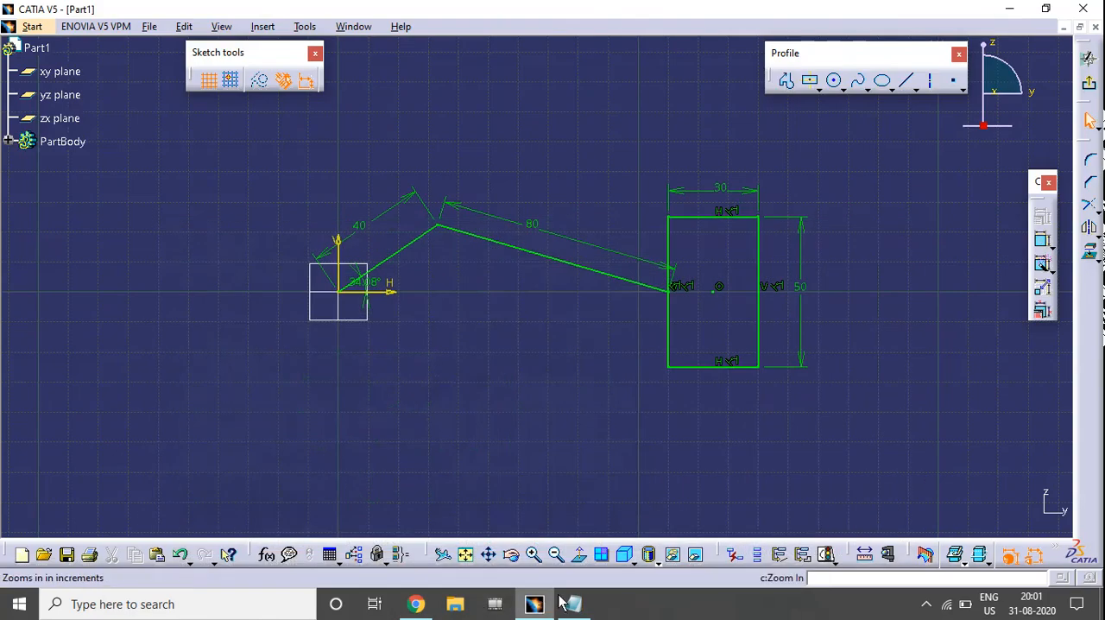
middle_click_drag(572, 254, 573, 321)
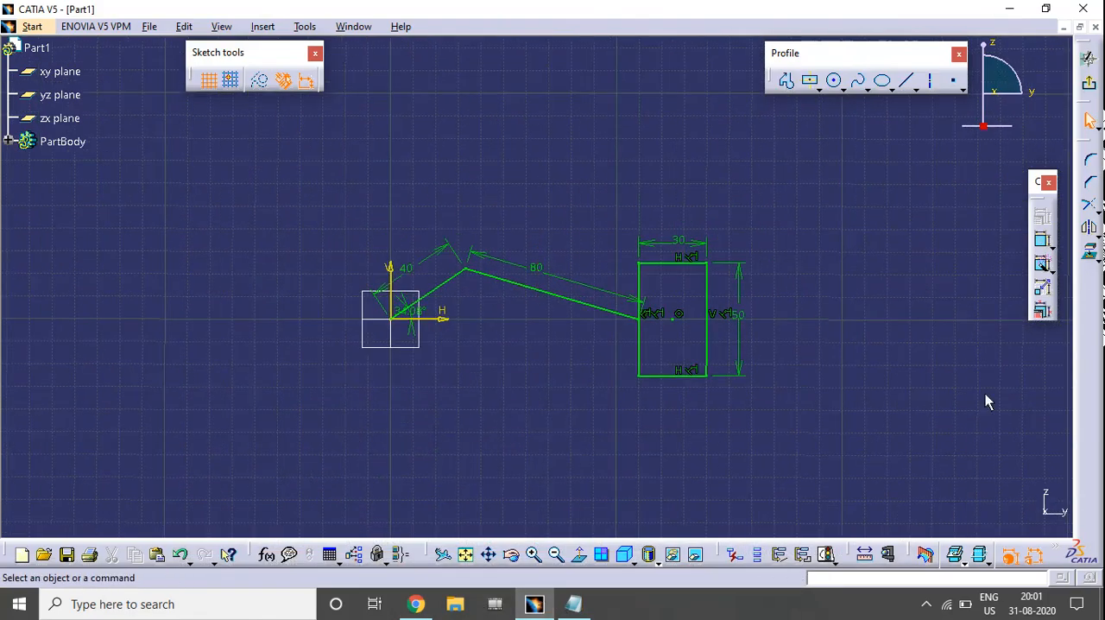
left_click(416, 603)
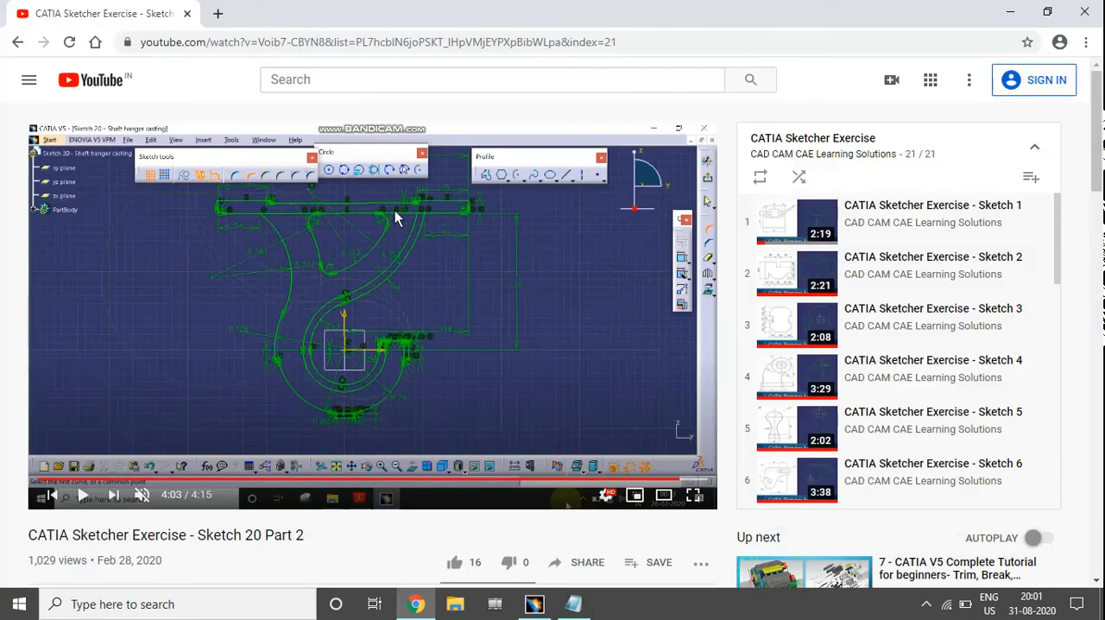
left_click(1013, 10)
left_click(924, 607)
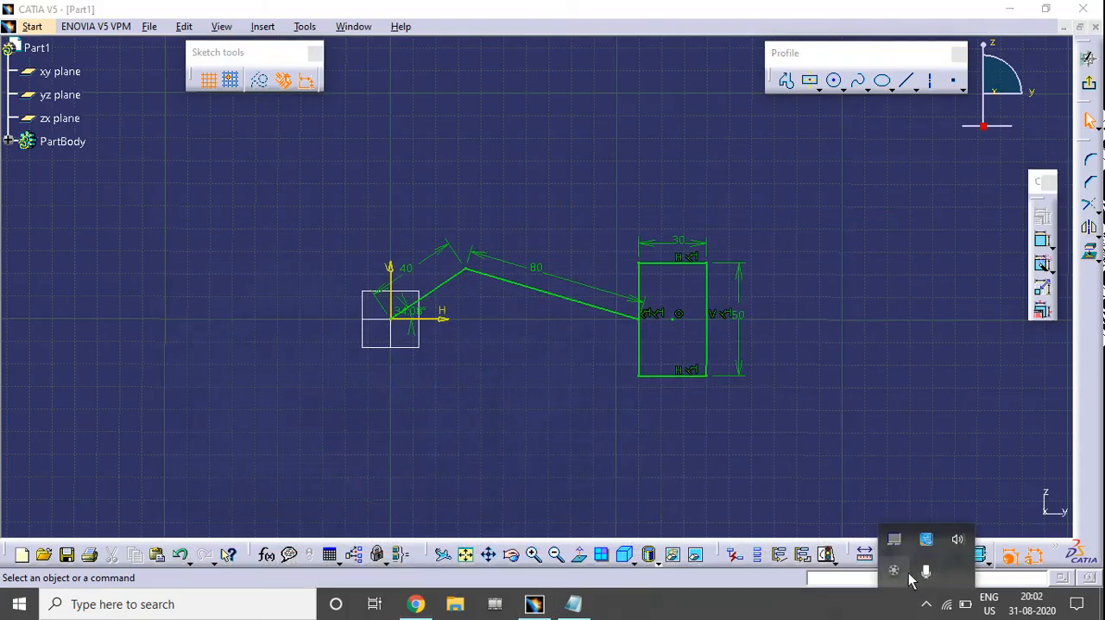
mouse_move(723, 380)
middle_mouse_down()
mouse_move(683, 346)
mouse_move(671, 315)
middle_mouse_up()
left_click(926, 605)
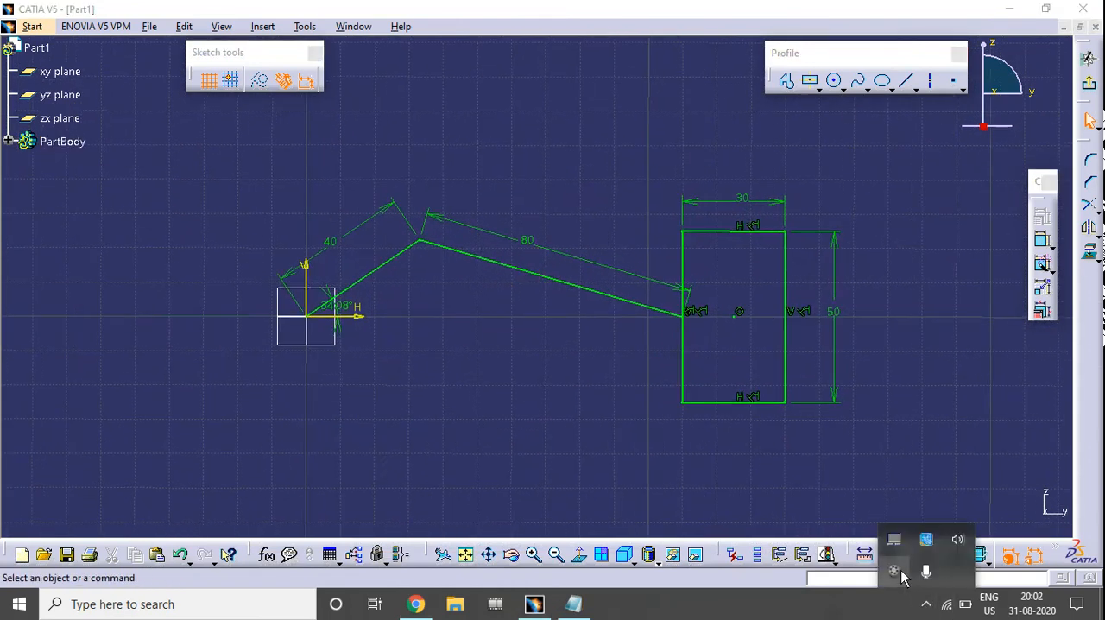